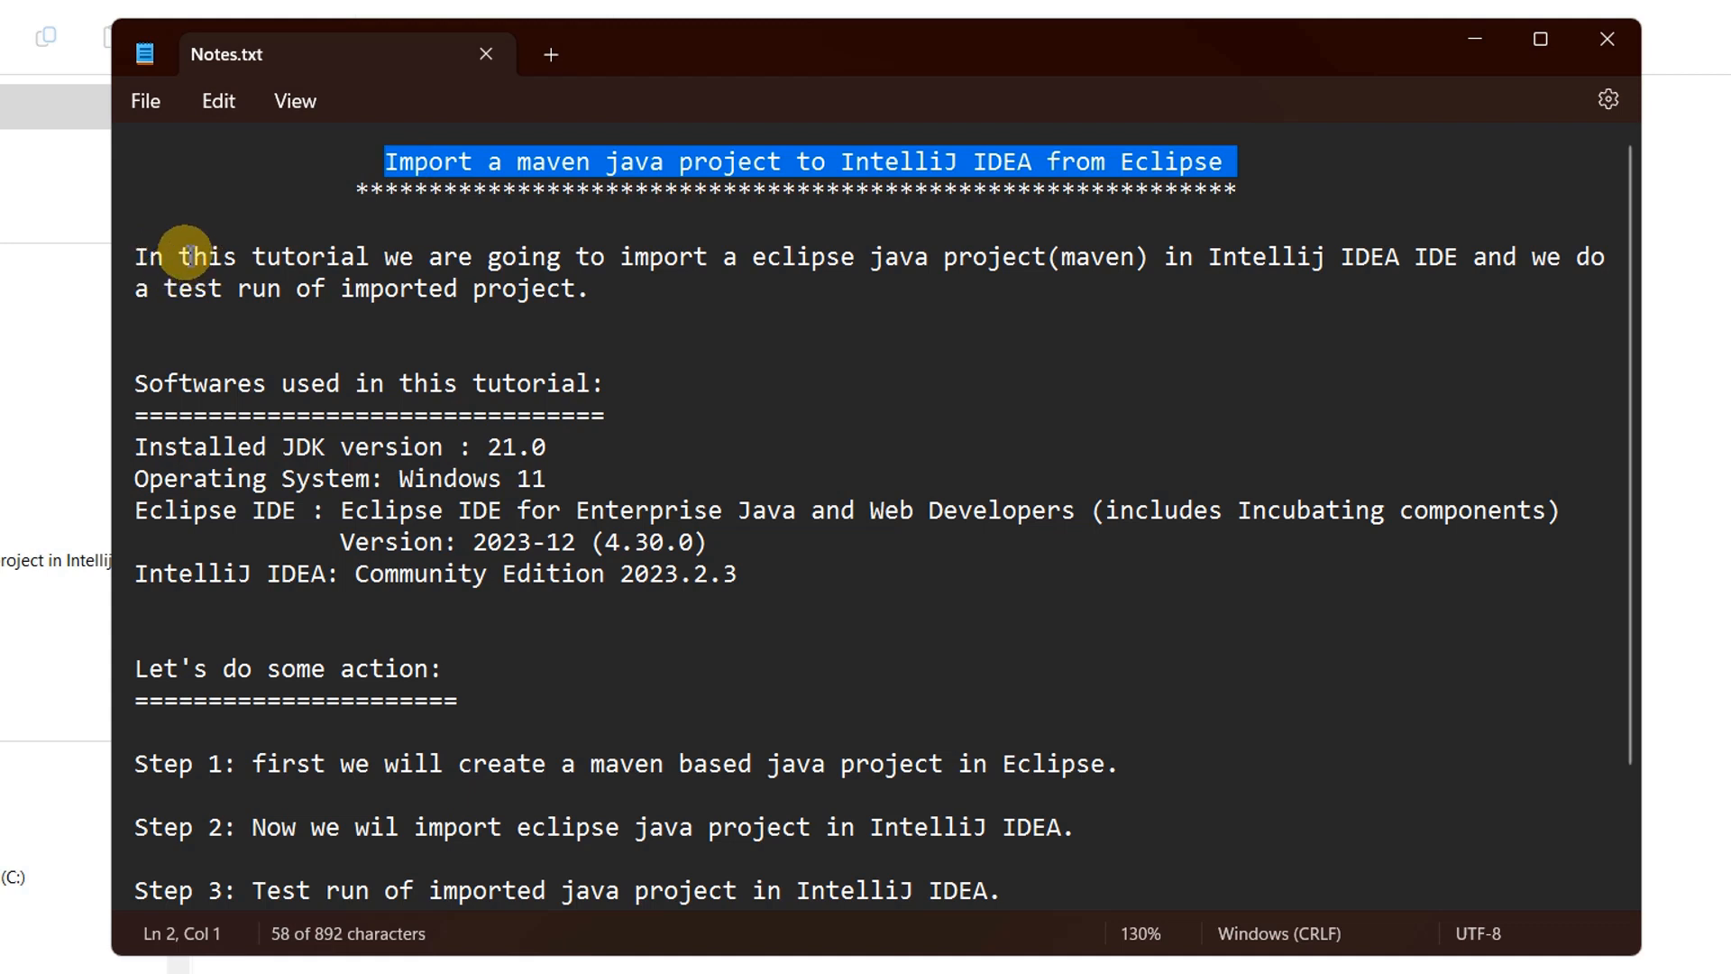
Read the introduction in Notes.txt and the listed JDK version under the softwares used
drag(180, 257, 1143, 256)
double_click(1097, 257)
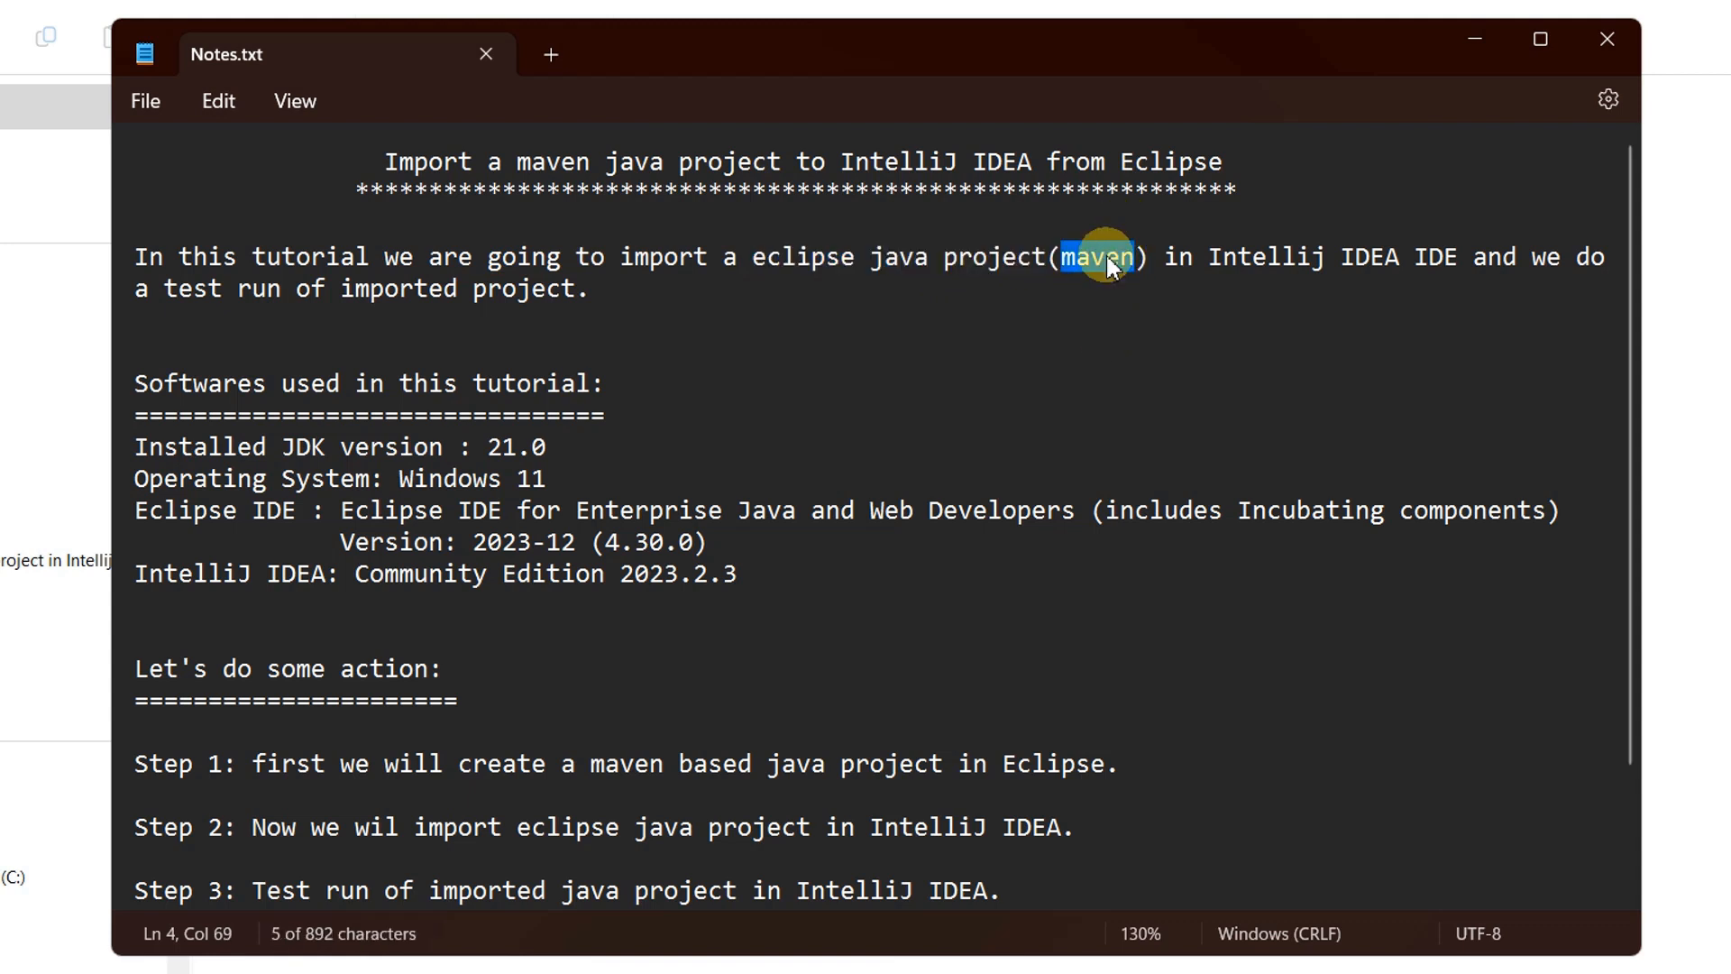
drag(1195, 258, 1458, 257)
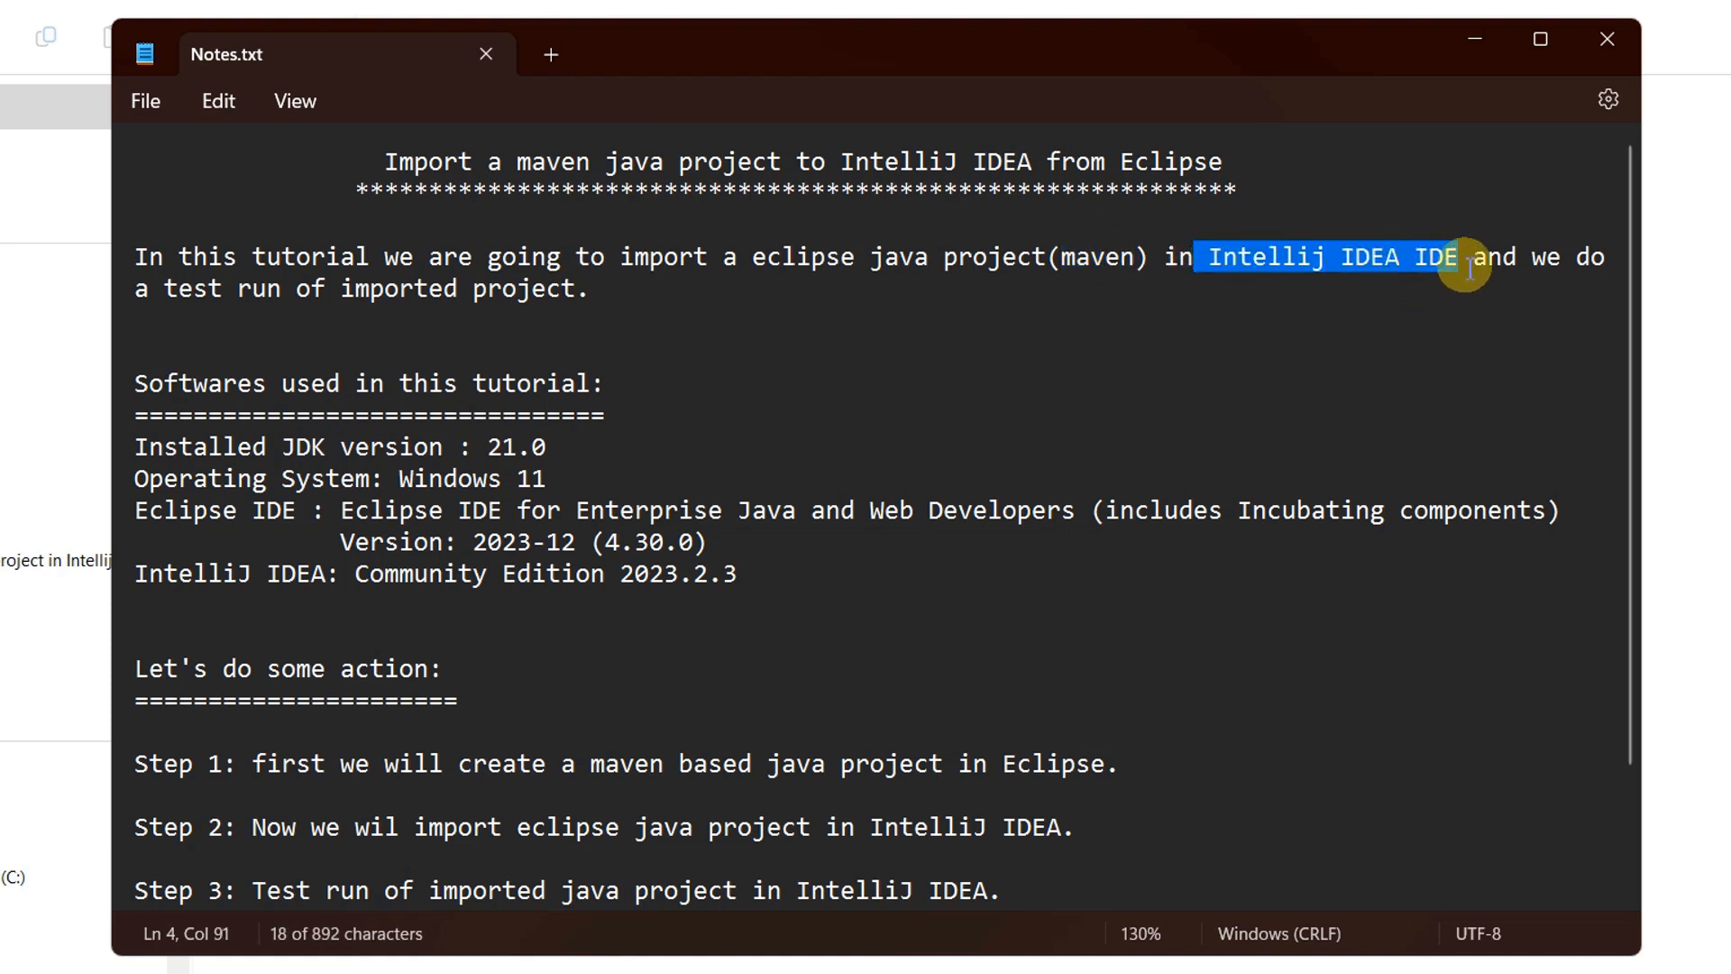
double_click(1496, 261)
drag(1532, 261, 1609, 264)
drag(182, 275, 611, 282)
click(611, 282)
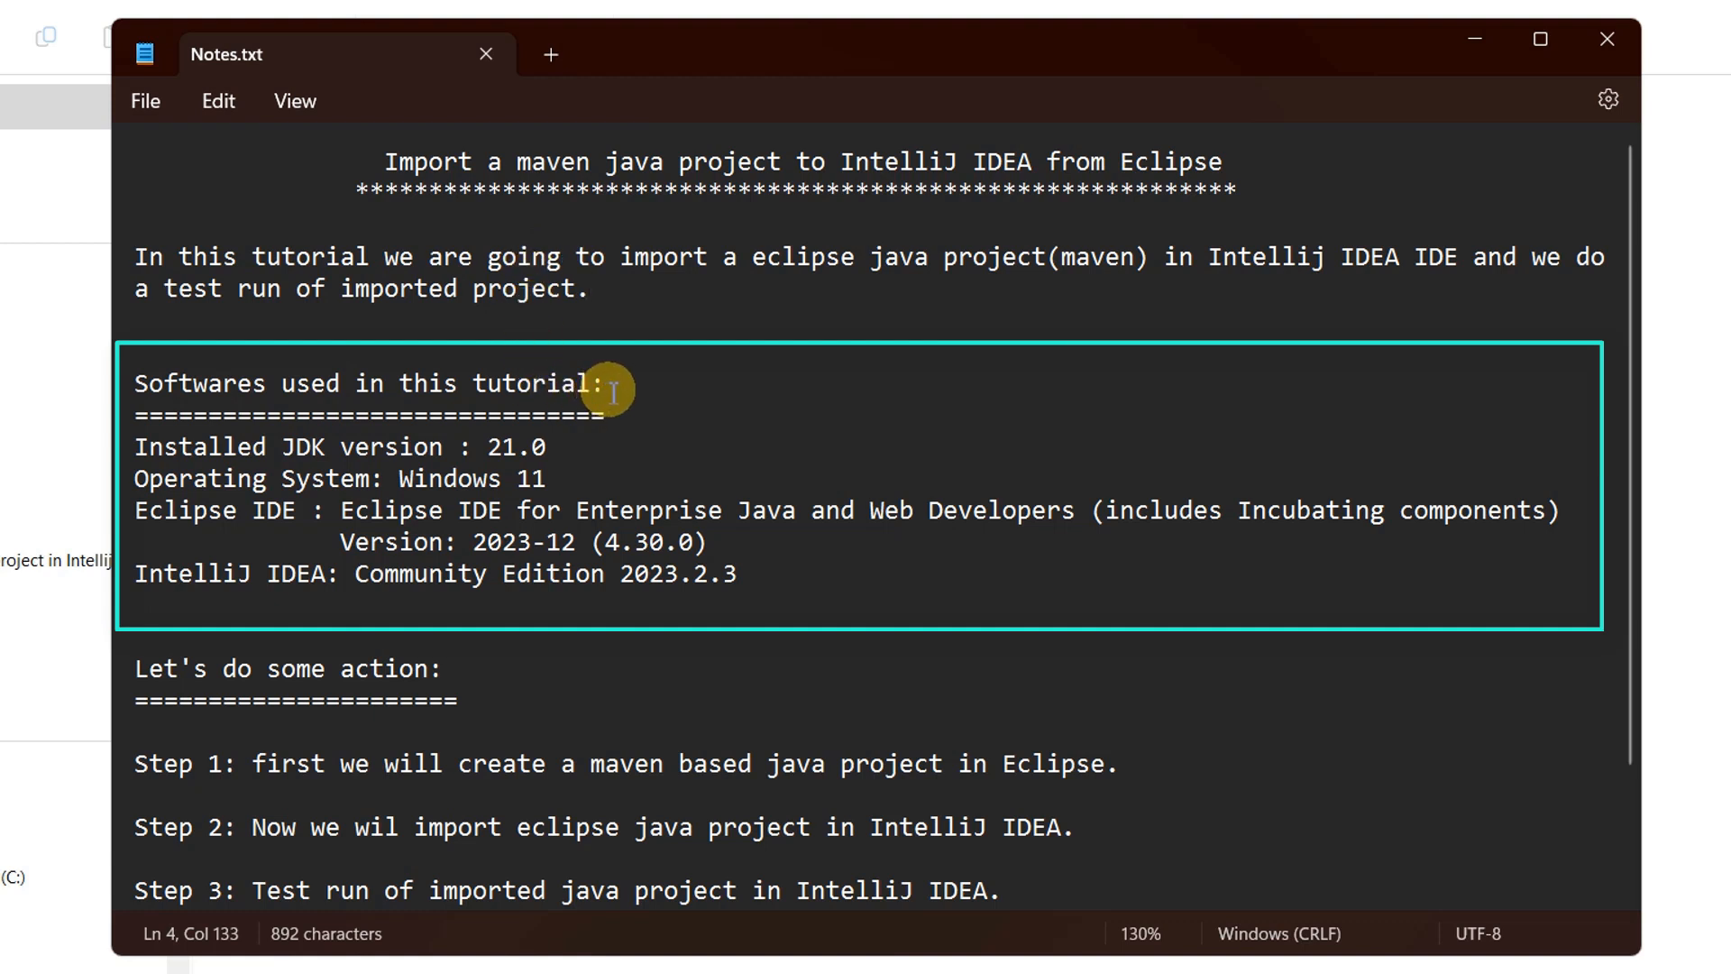
drag(608, 385, 133, 393)
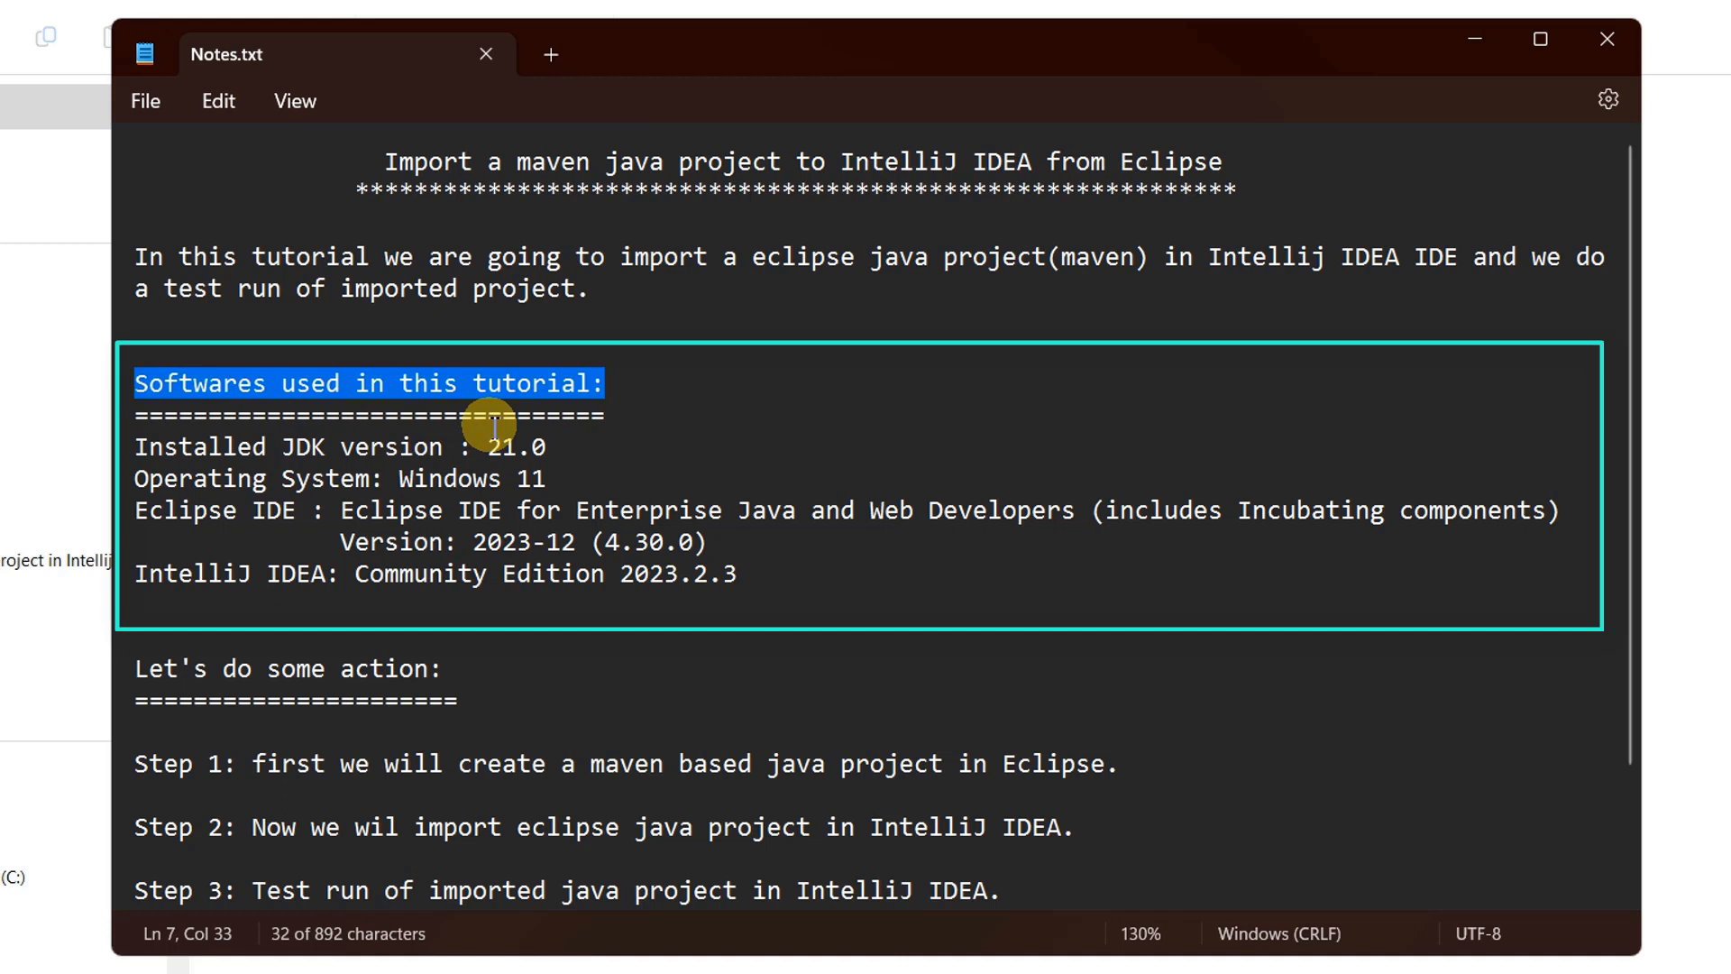
drag(135, 447, 546, 448)
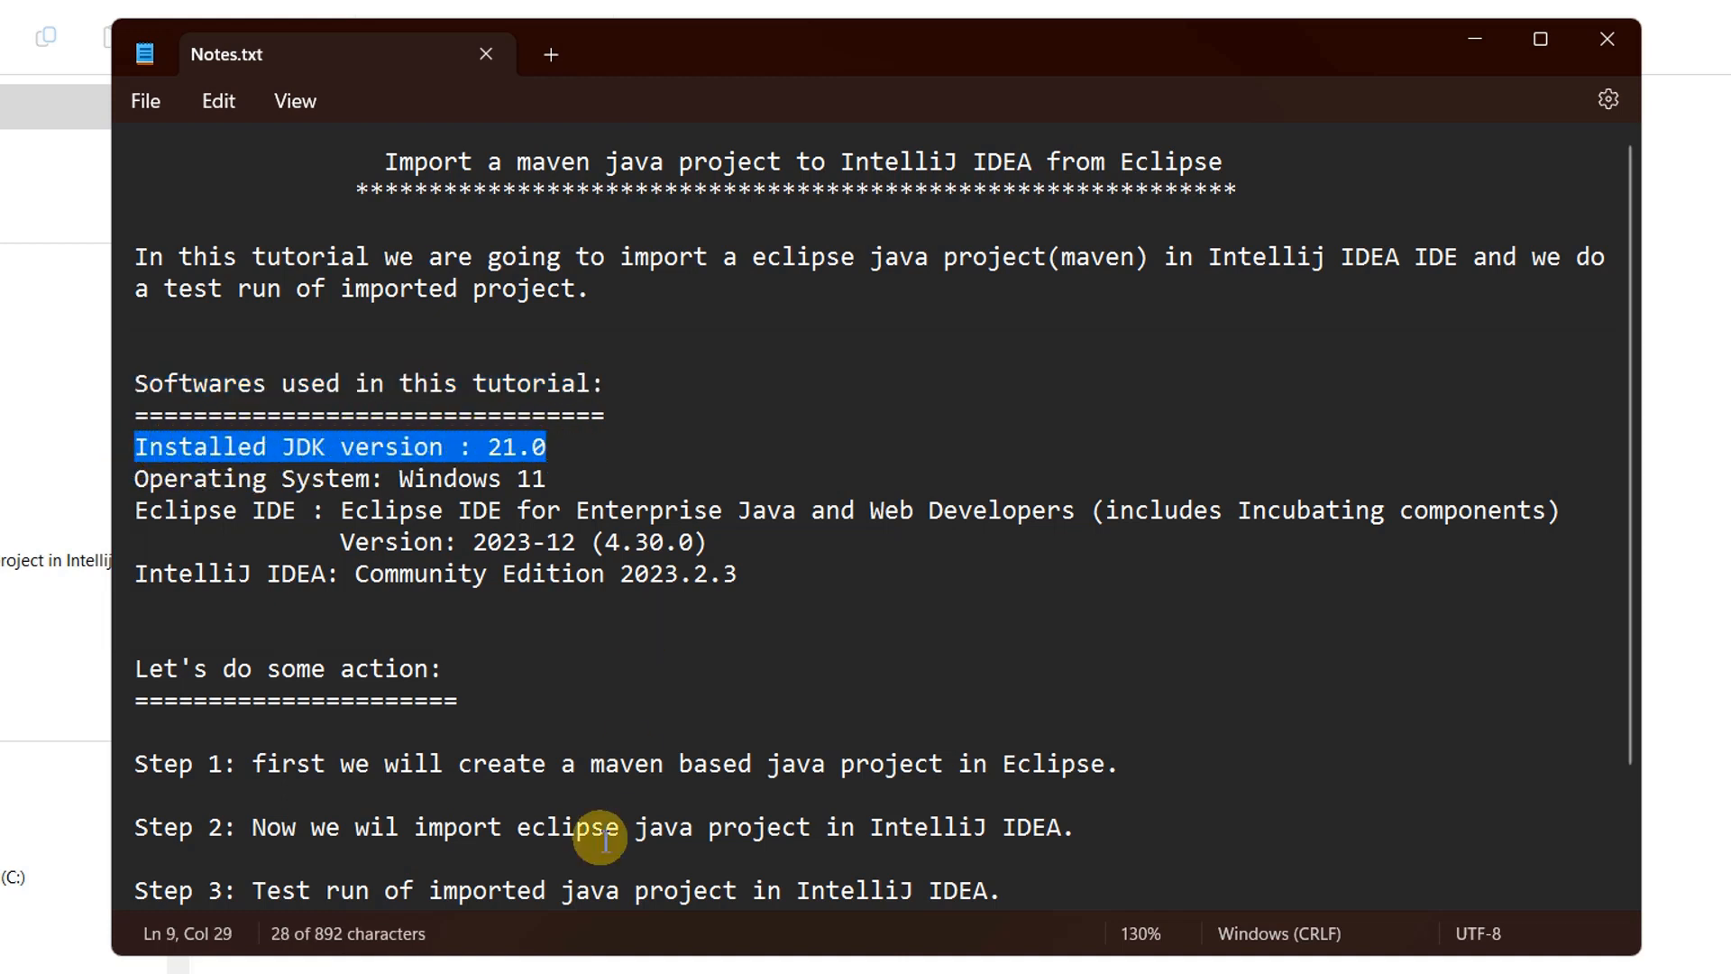
Check the installed Java version in Command Prompt with java -version, then return to the notes
click(546, 955)
text(jav)
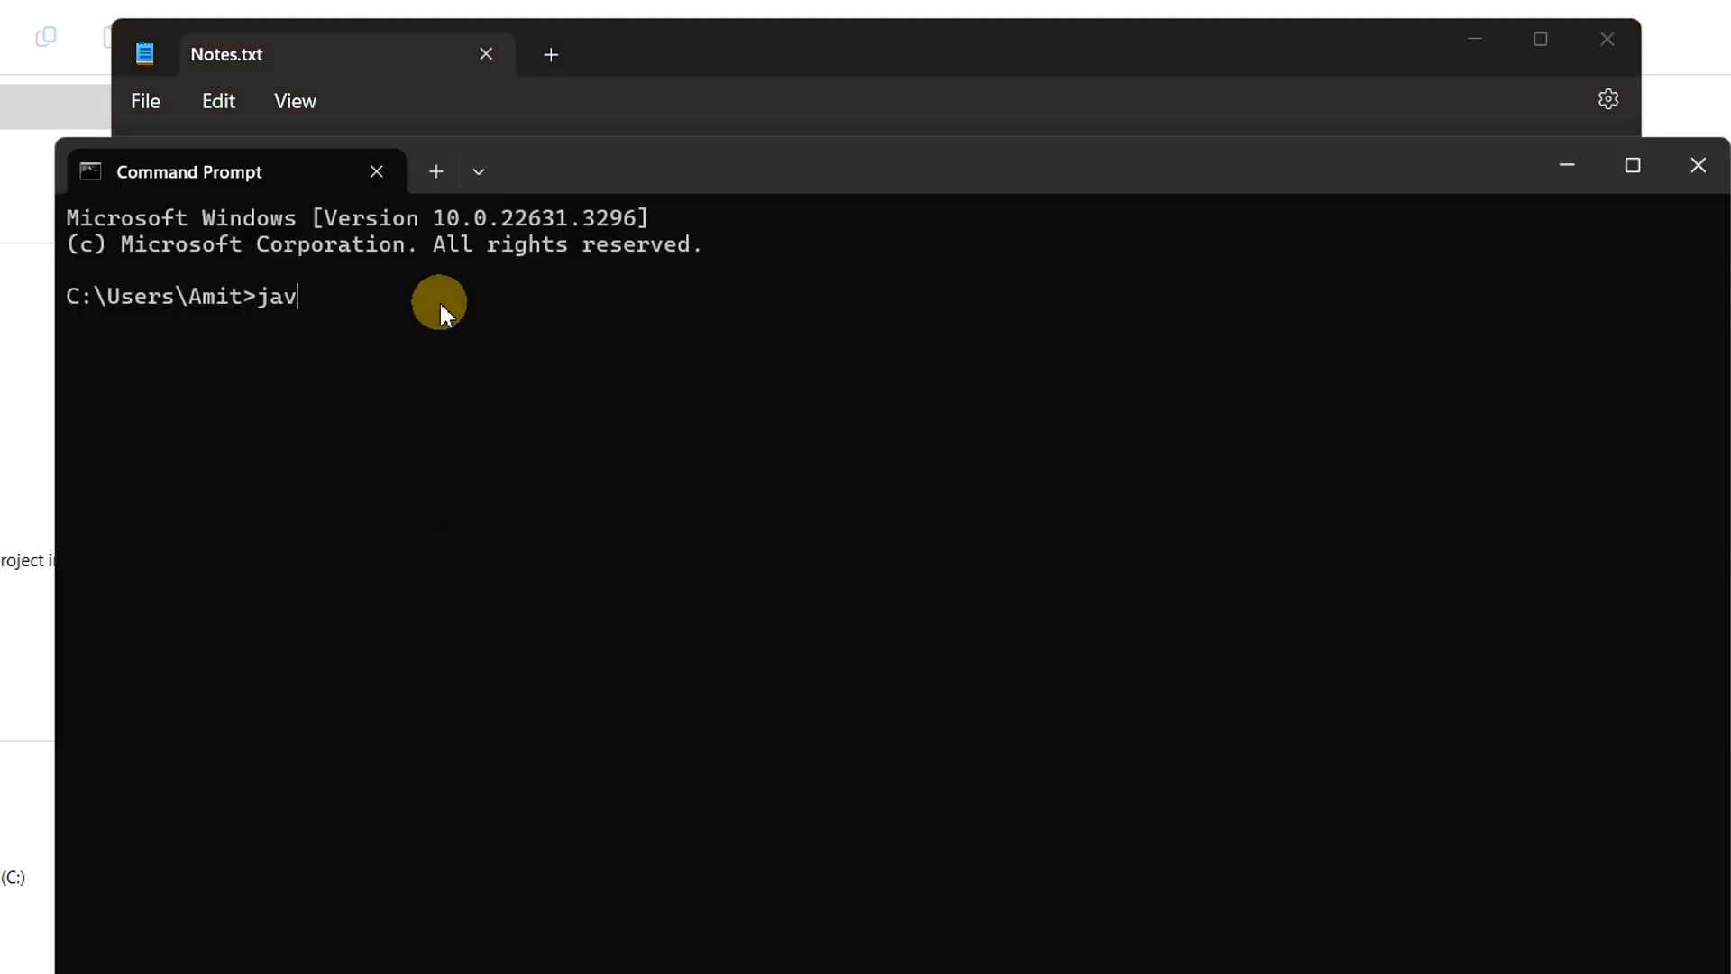
text(a -version)
key(Return)
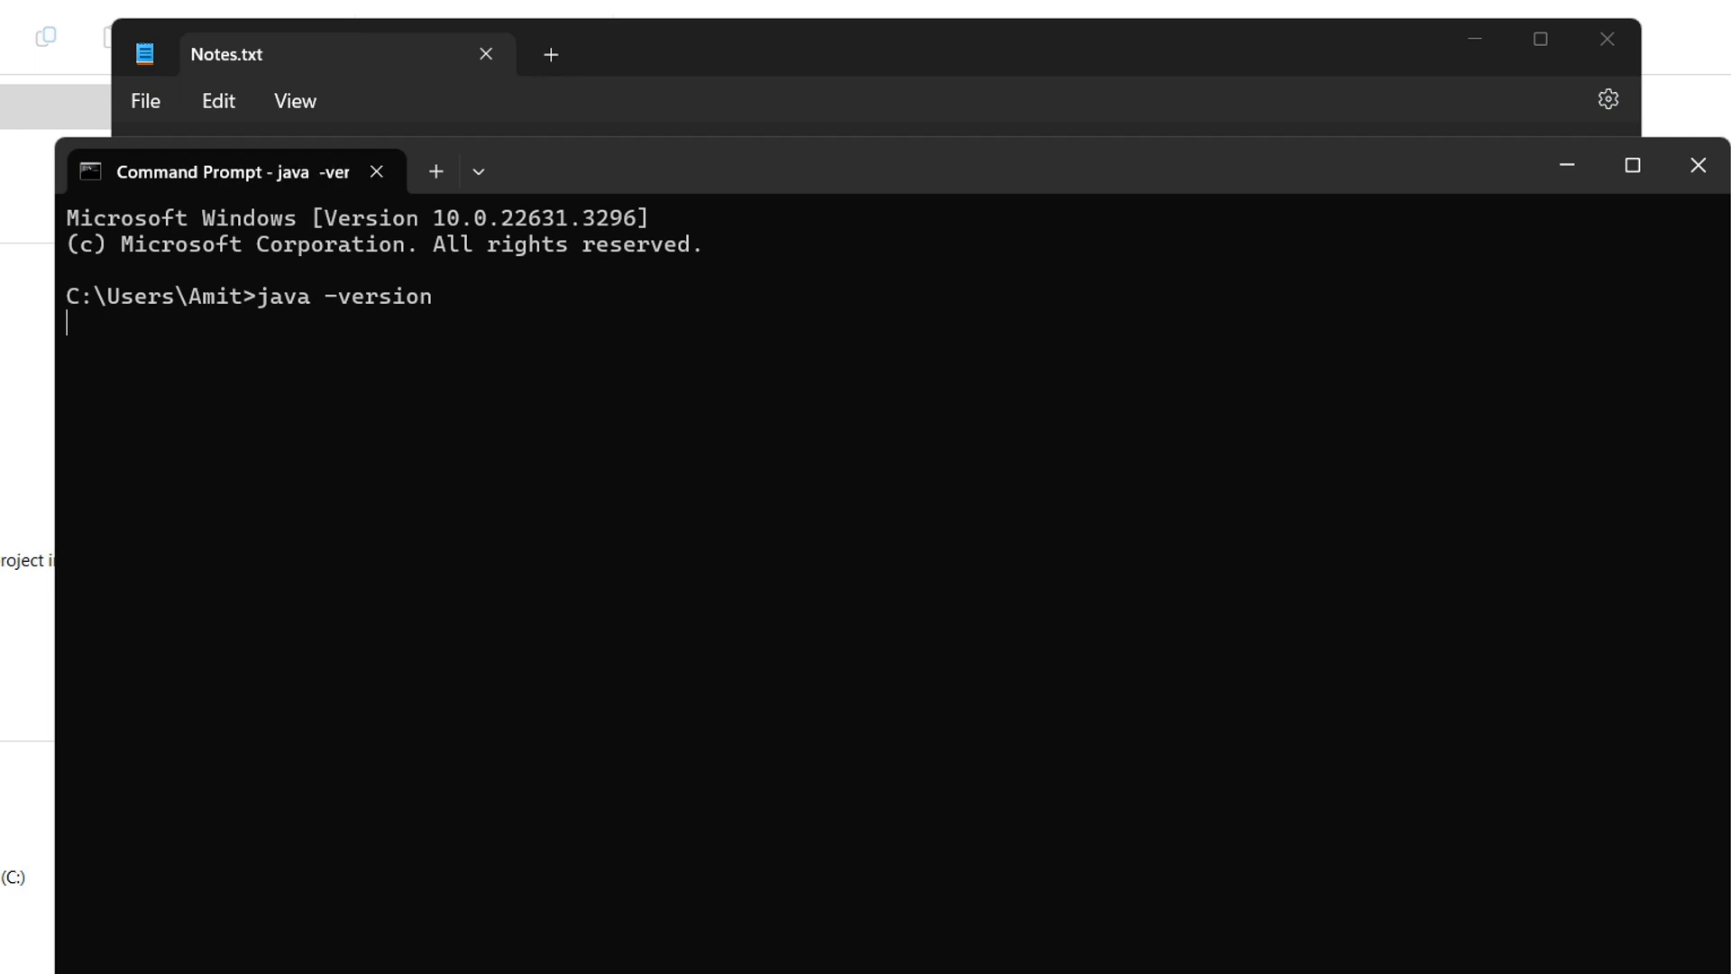
drag(230, 322, 521, 328)
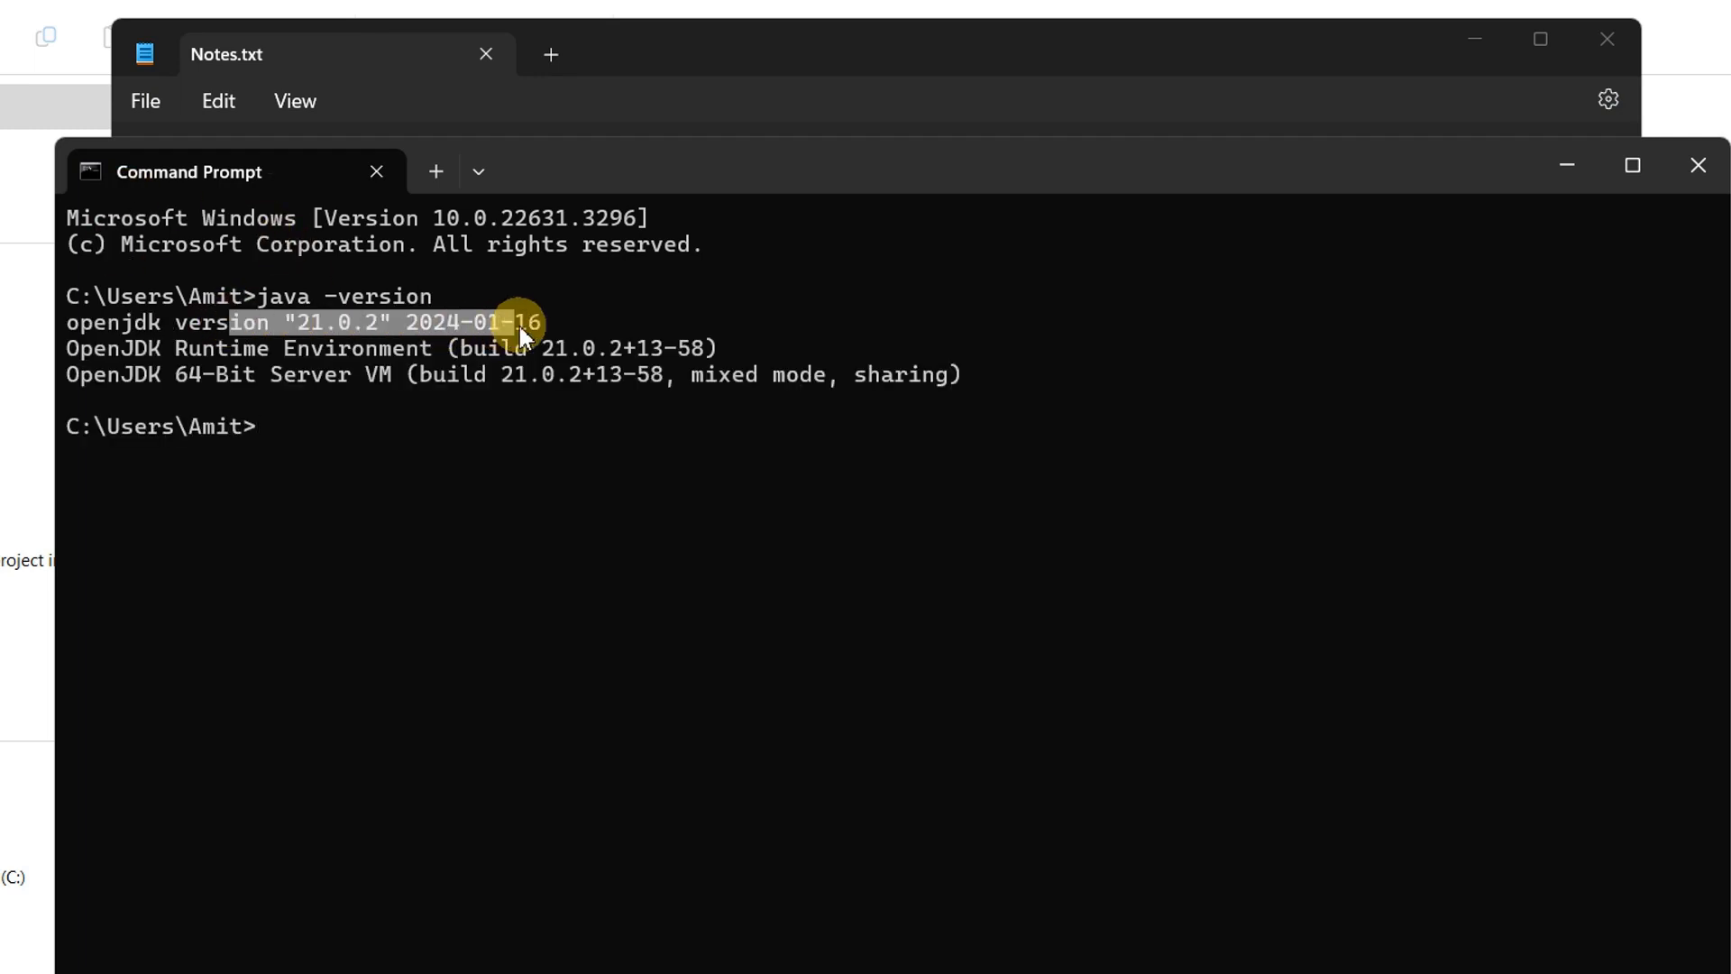
click(1558, 163)
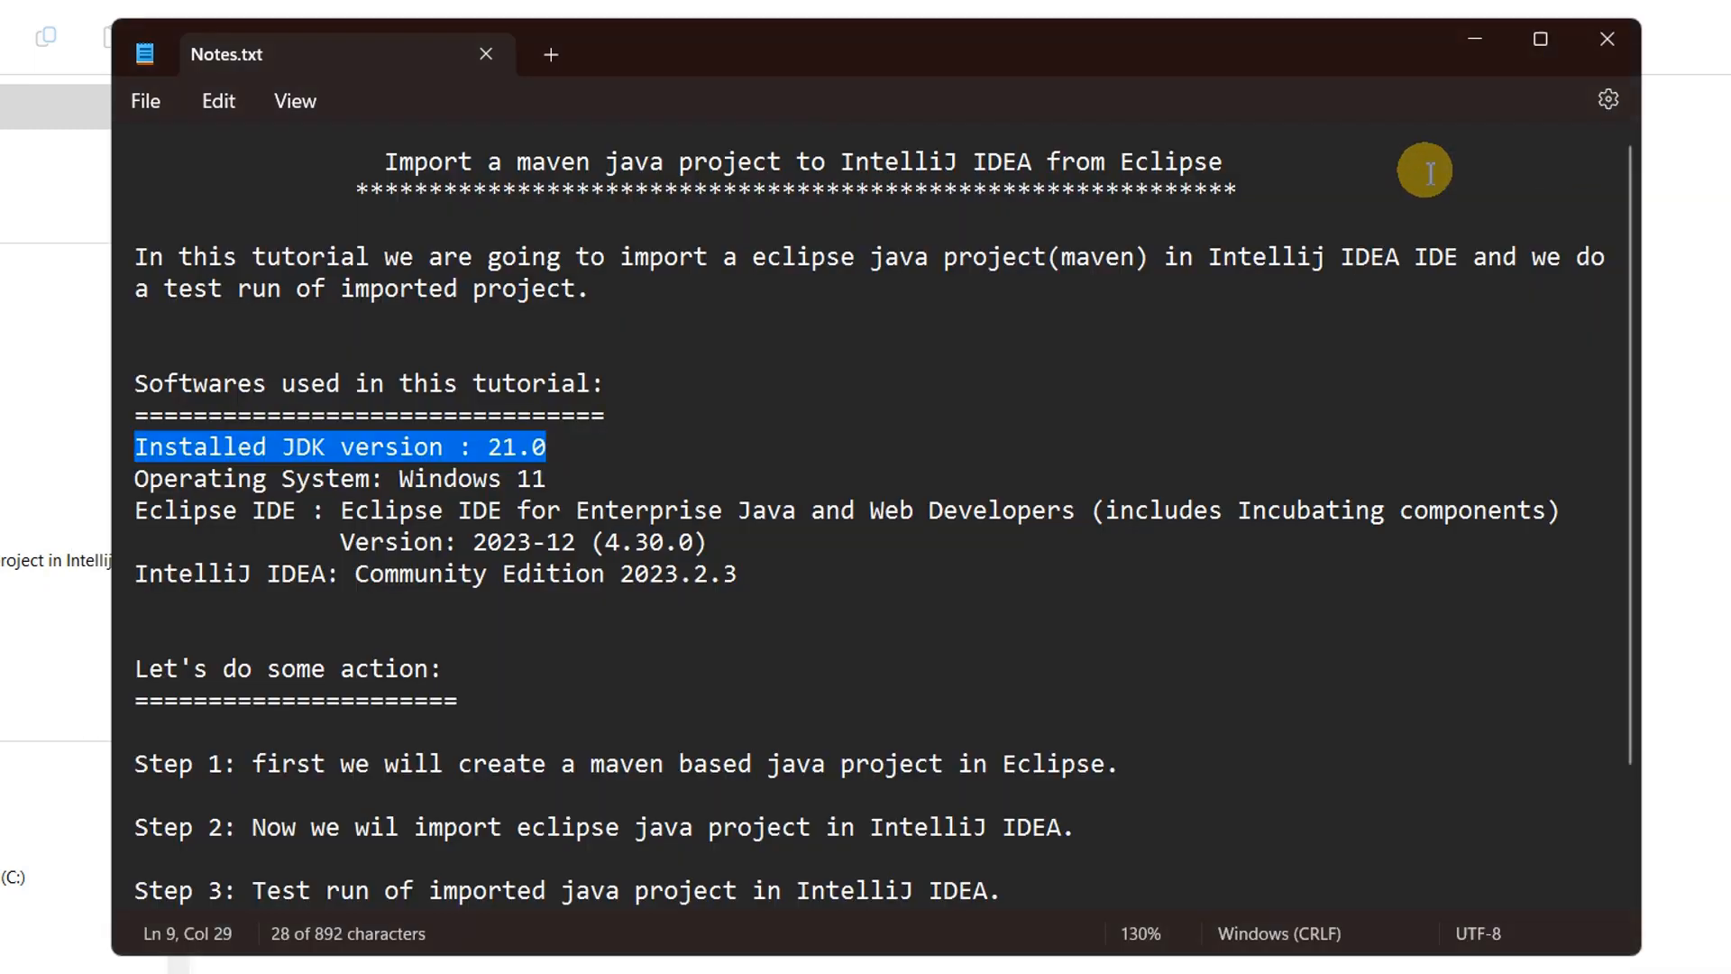
Review the operating system, Eclipse IDE and IntelliJ IDEA entries in the notes' software list
drag(391, 480, 563, 478)
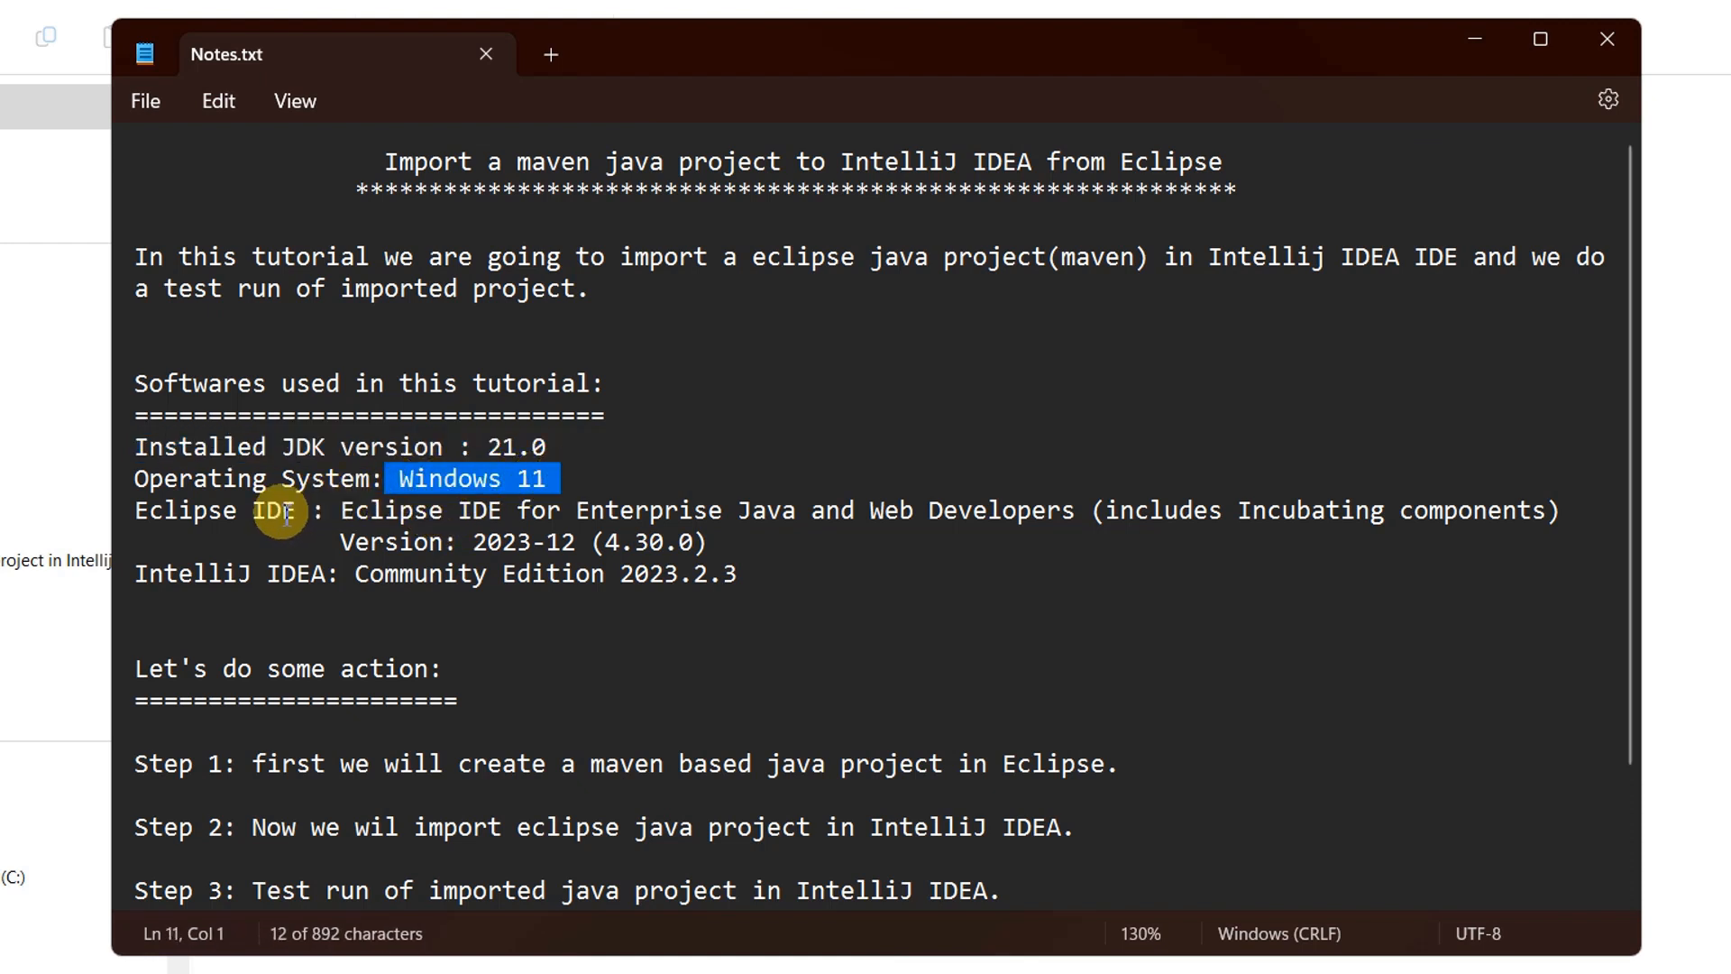
drag(297, 510, 123, 512)
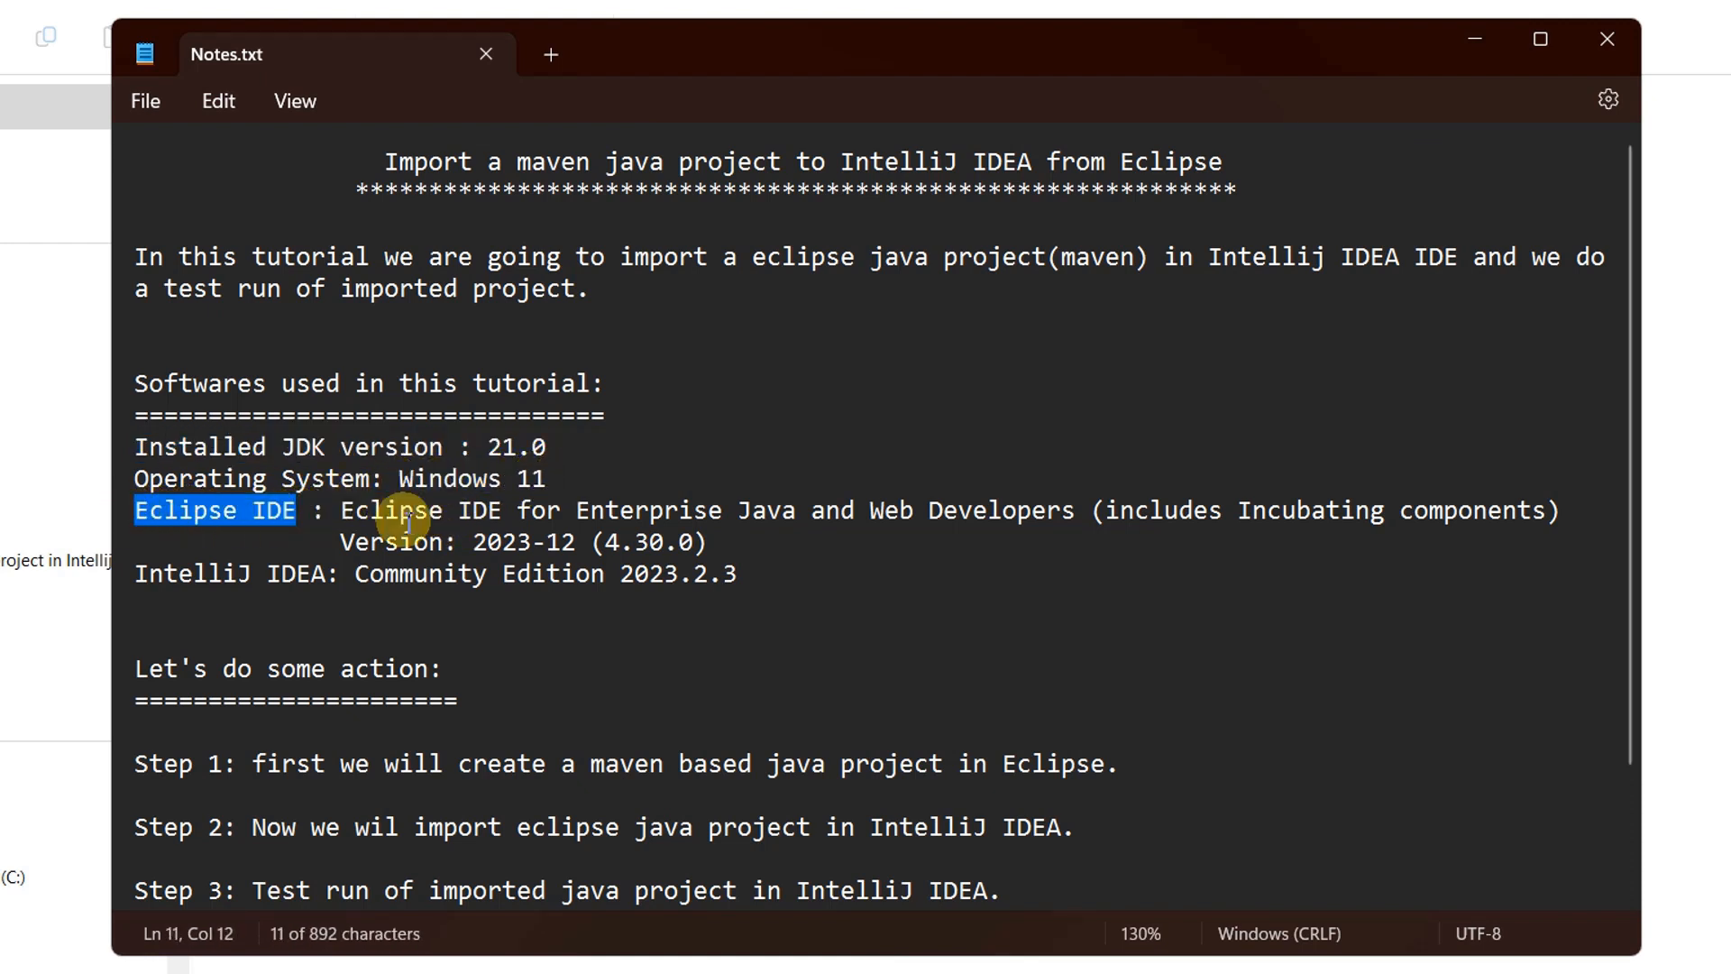
drag(343, 510, 1048, 527)
drag(473, 541, 712, 547)
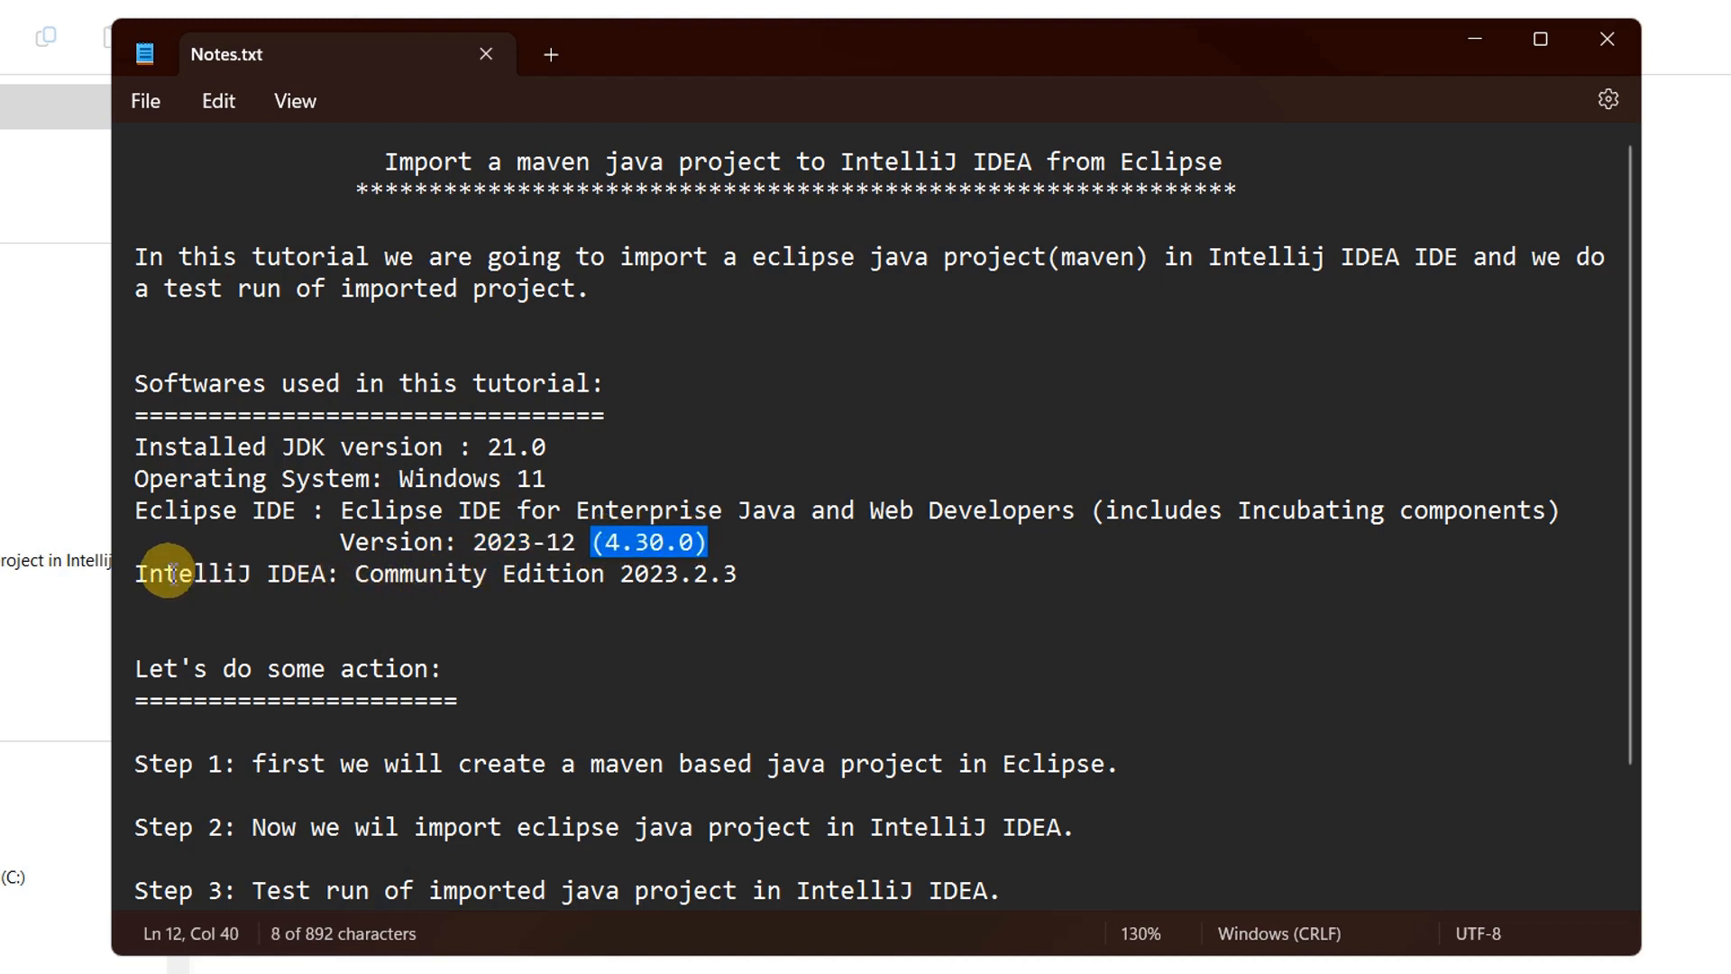
drag(135, 574, 750, 577)
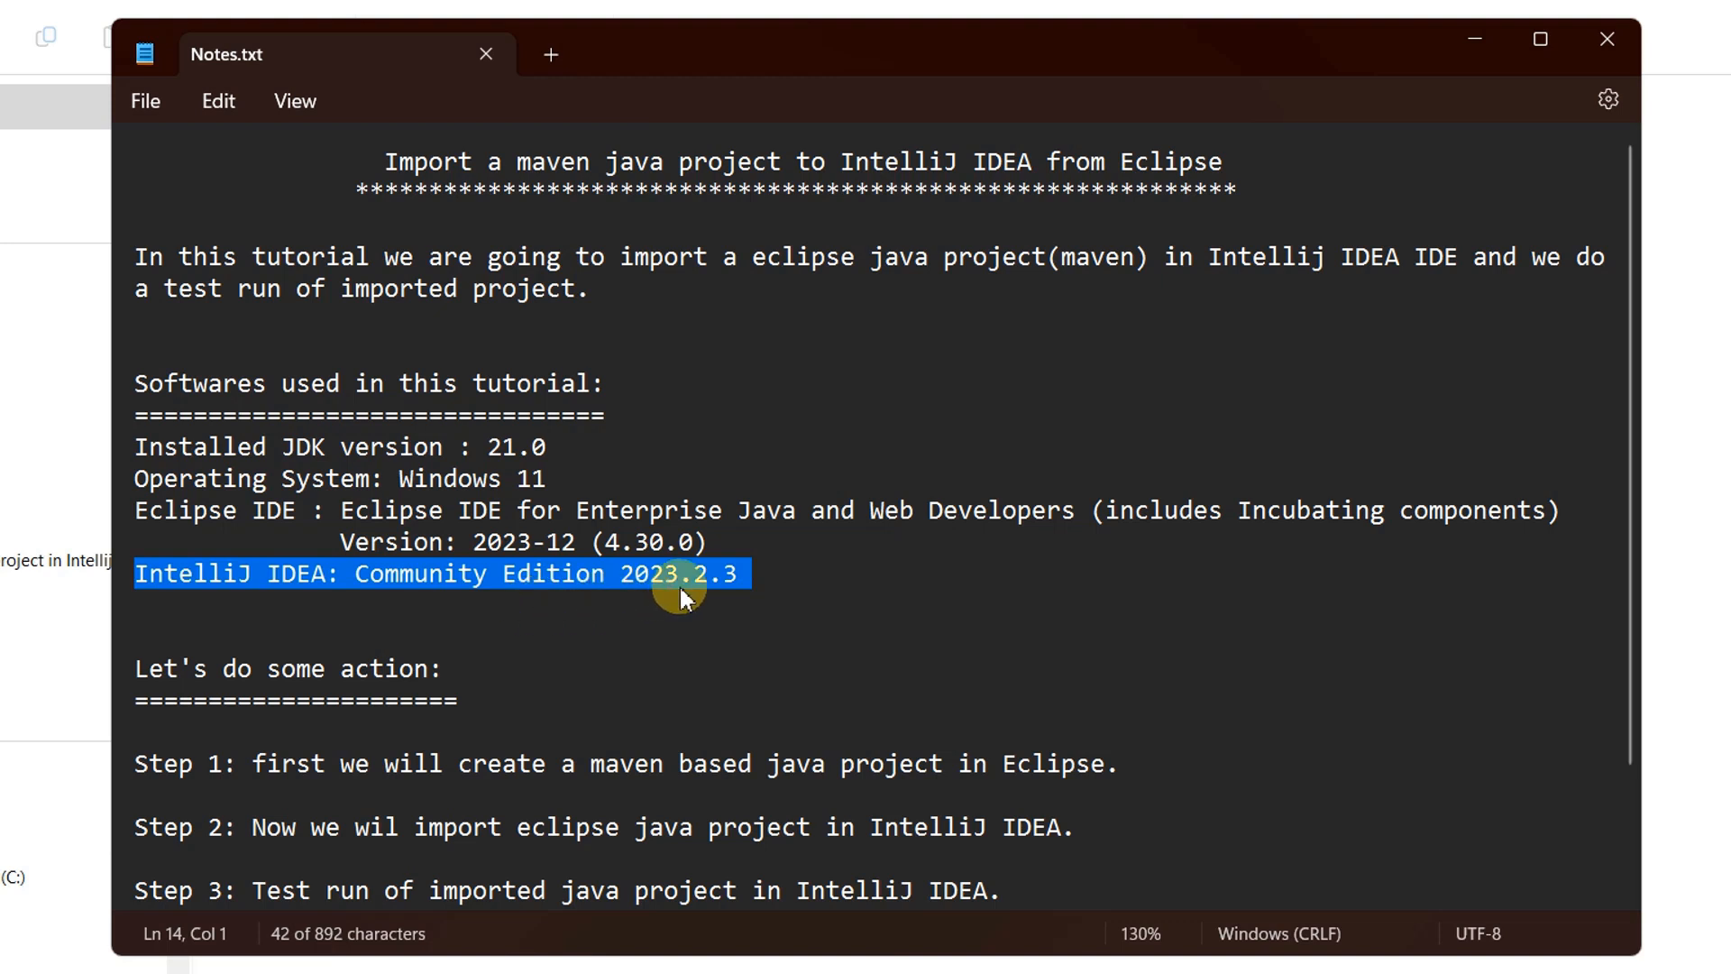
drag(753, 584, 141, 453)
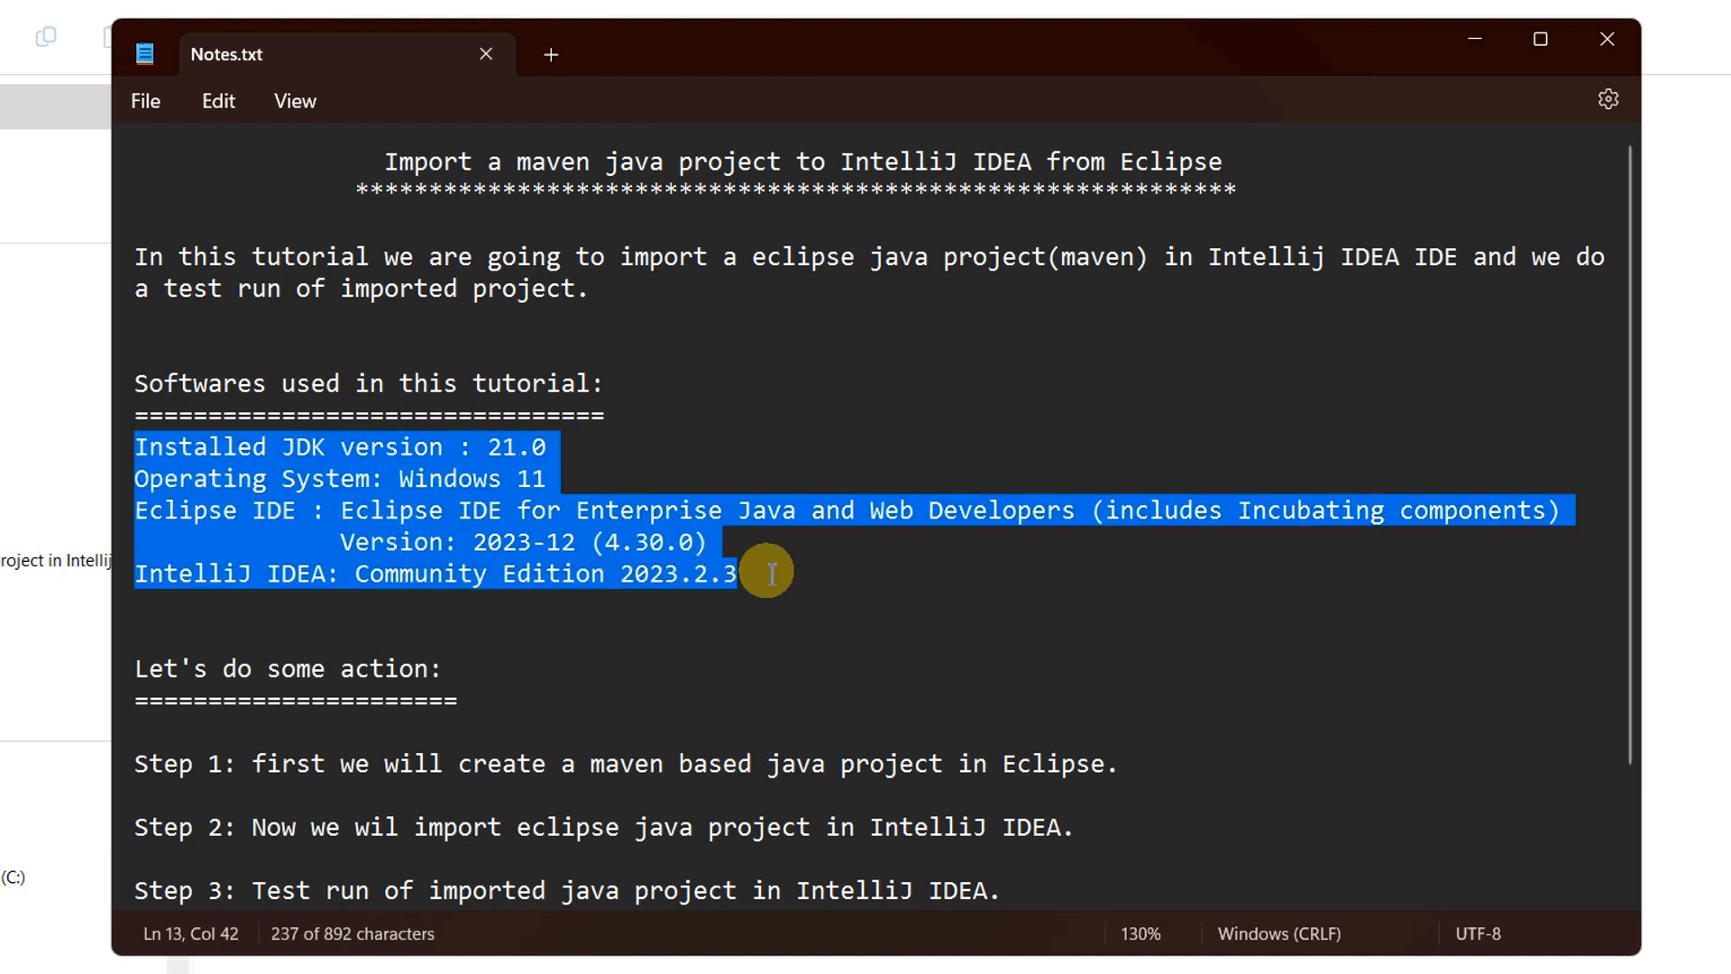
click(719, 625)
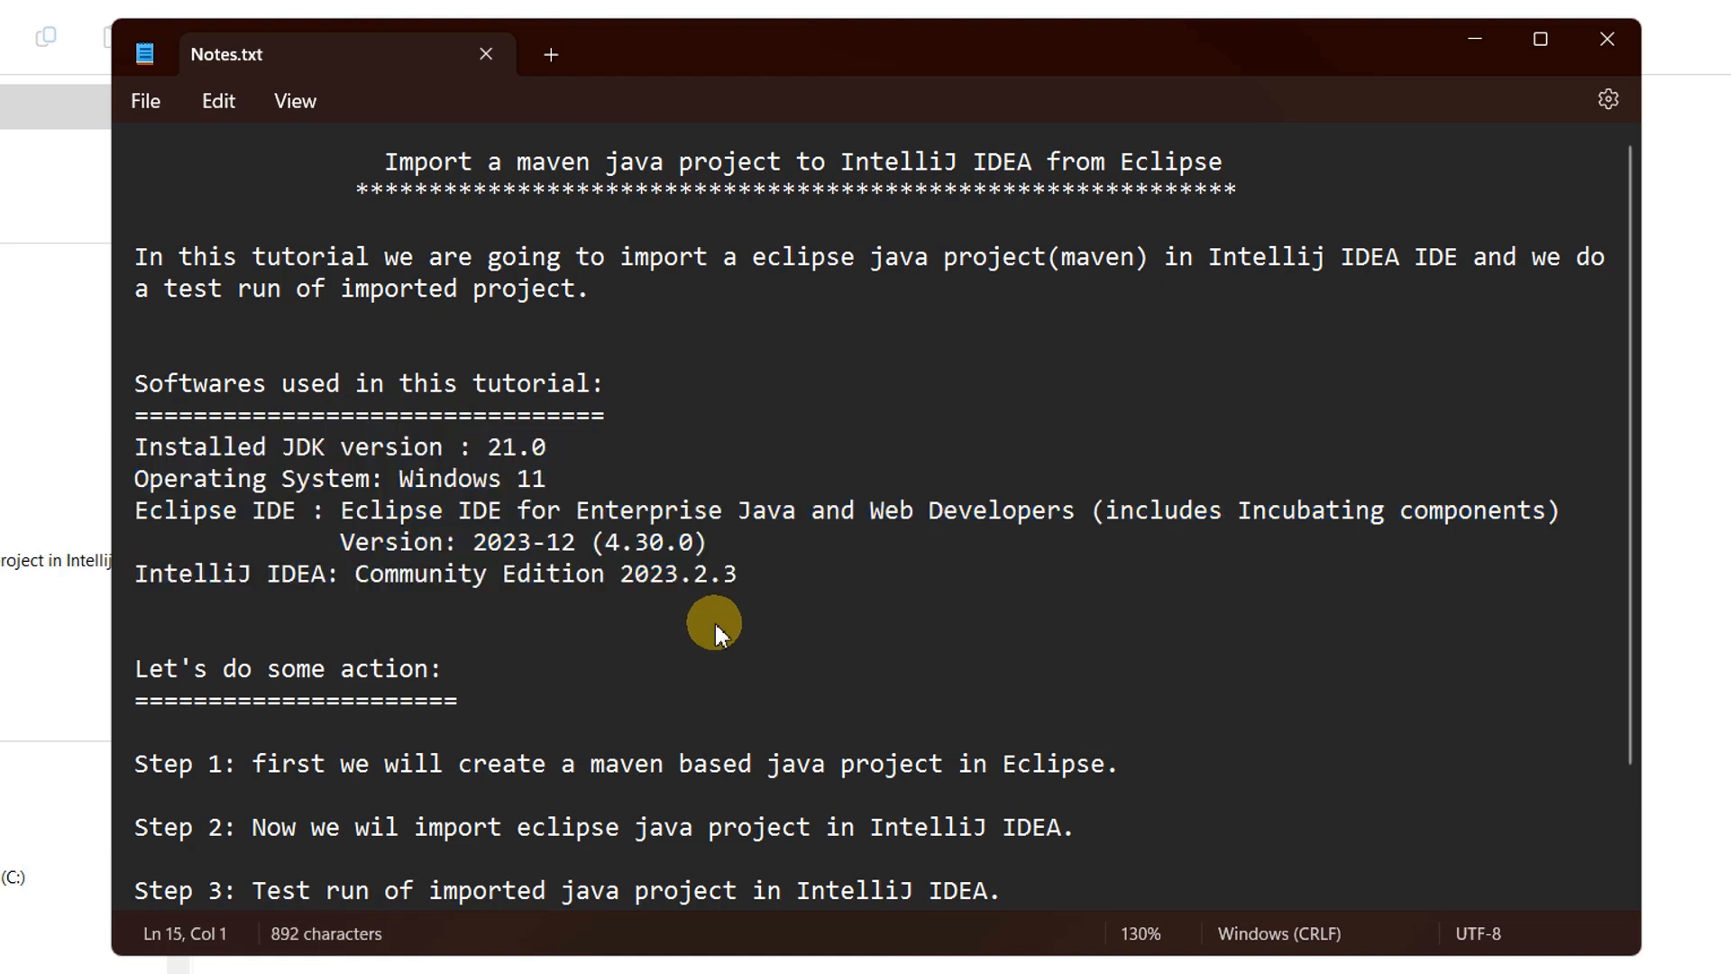
Read the planned steps under "Let's do some action", focusing on Step 1 about creating the Maven project
scroll(714, 620, down, 3)
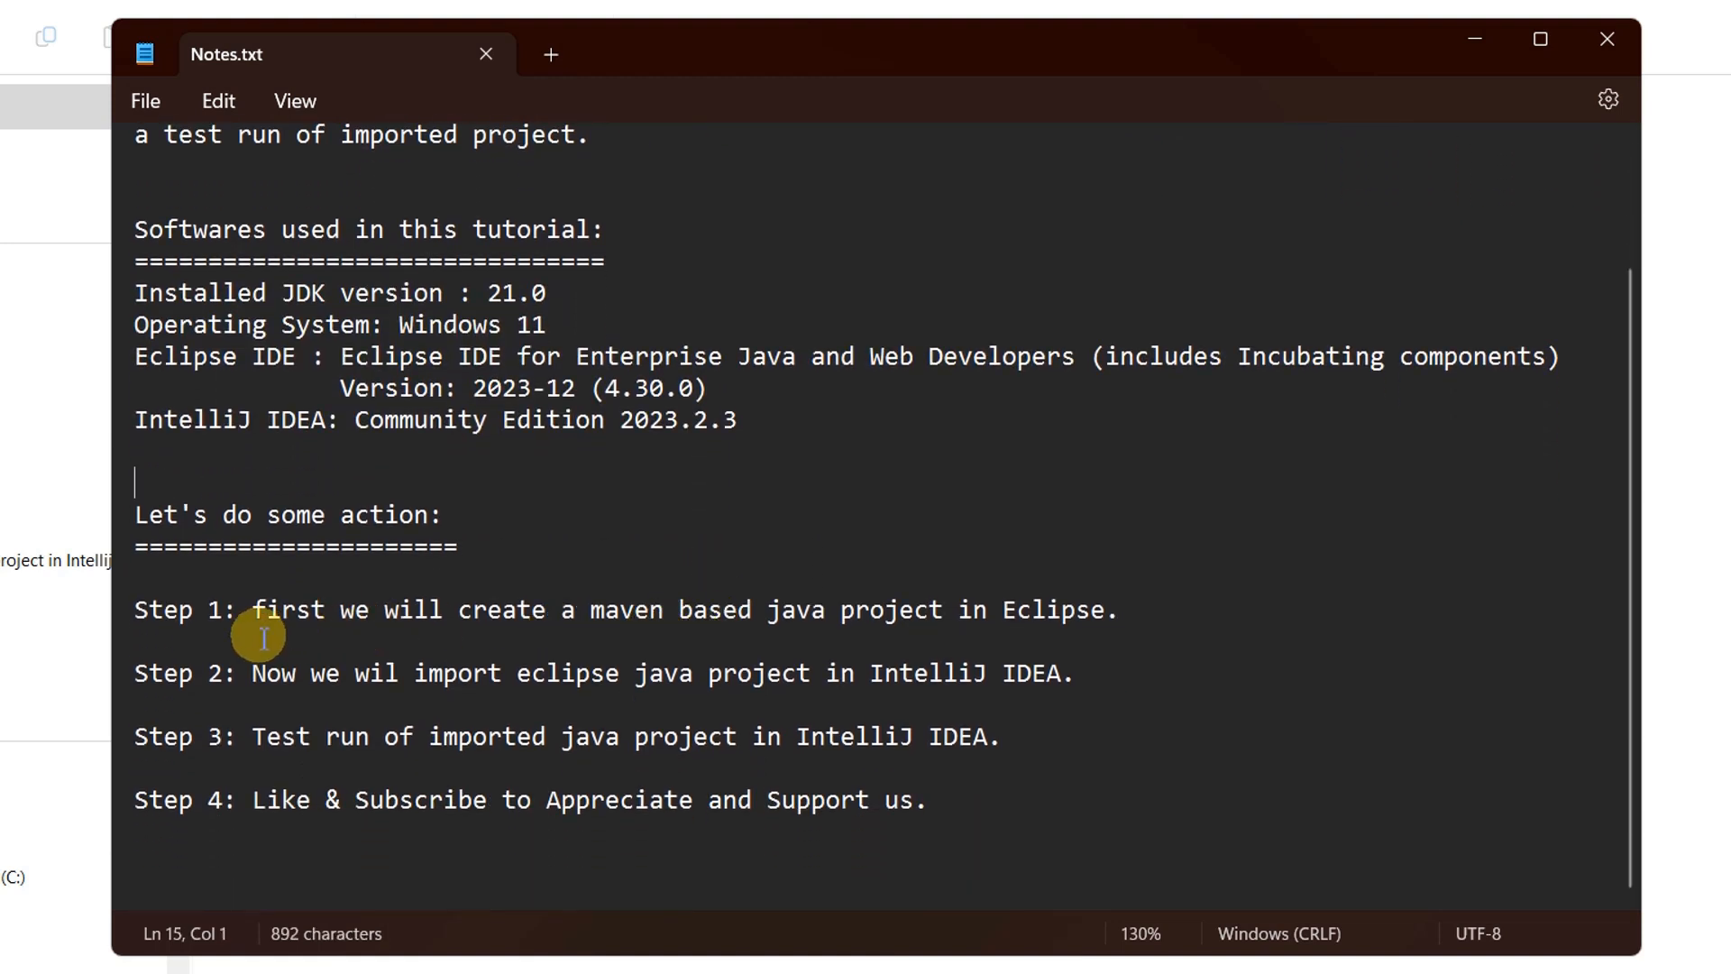
triple_click(987, 735)
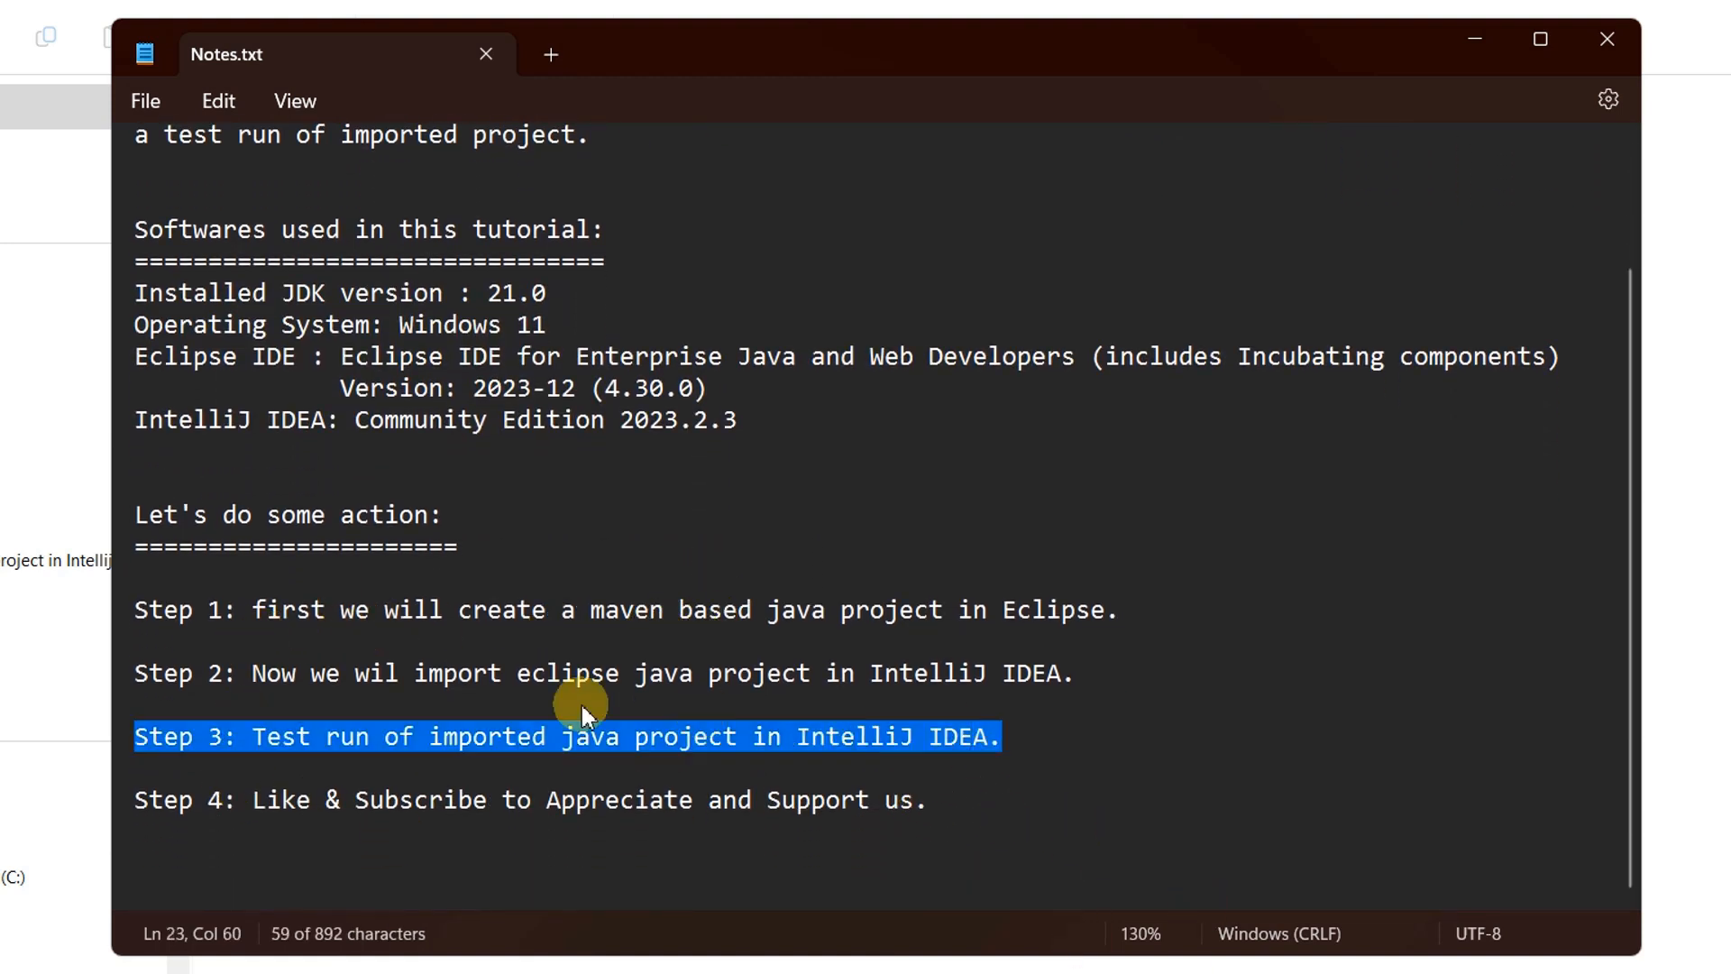
drag(584, 716, 139, 607)
click(517, 520)
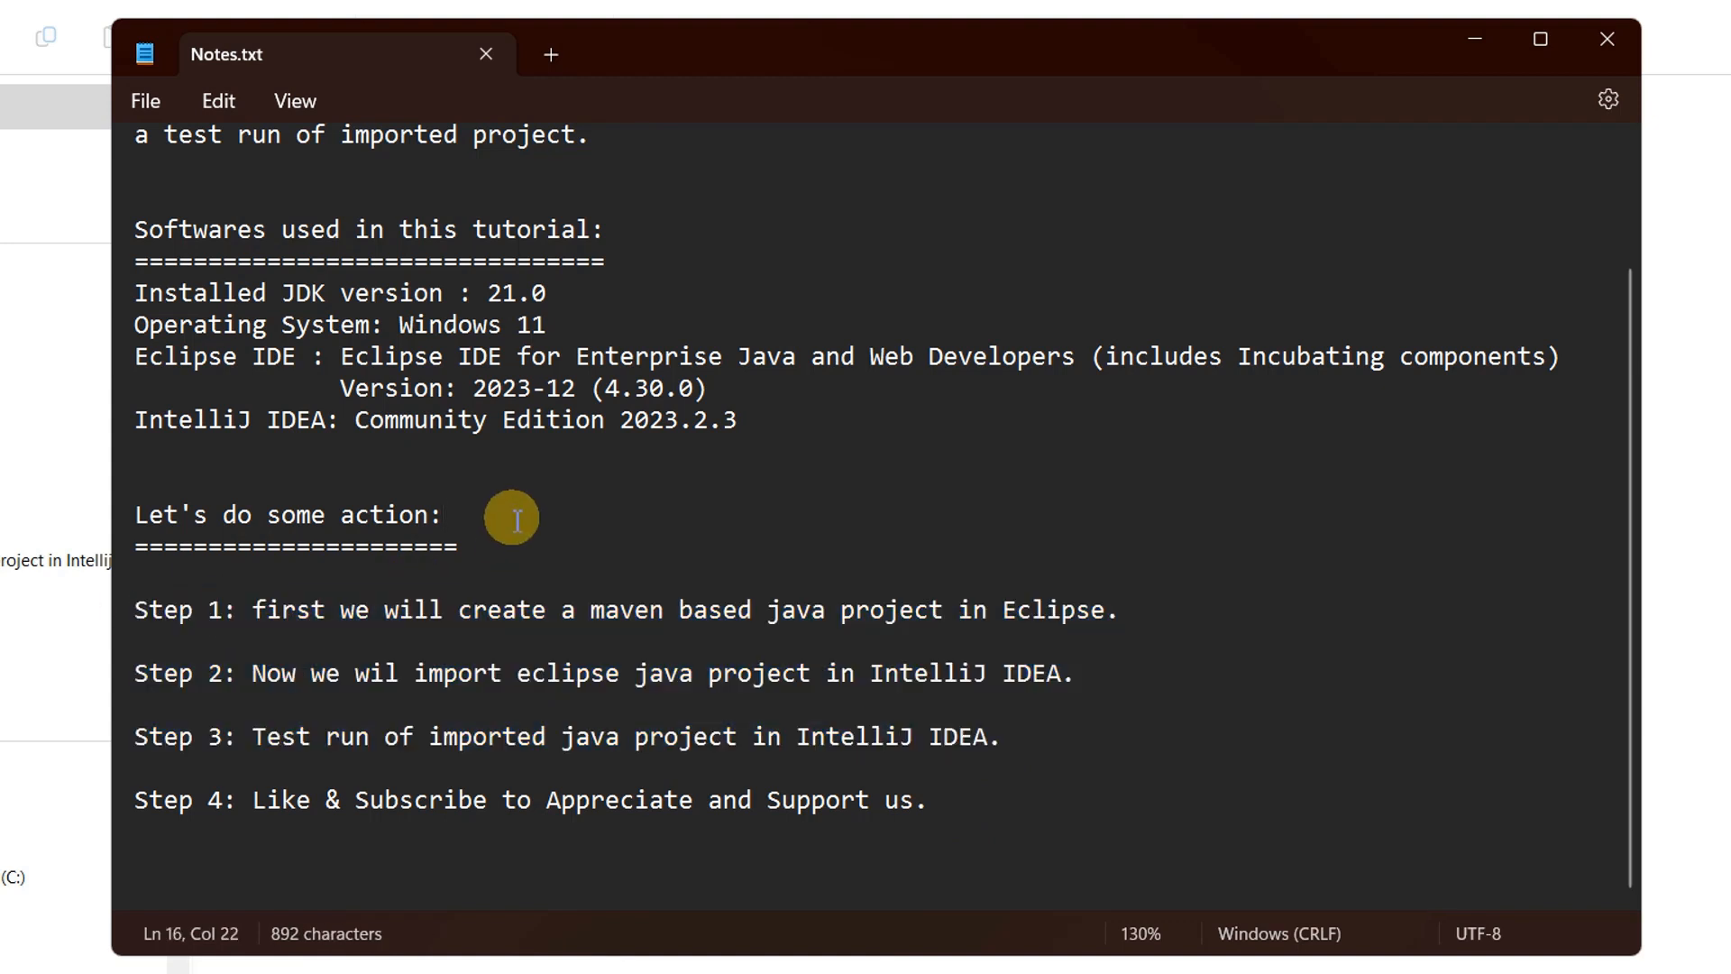
drag(237, 611, 135, 620)
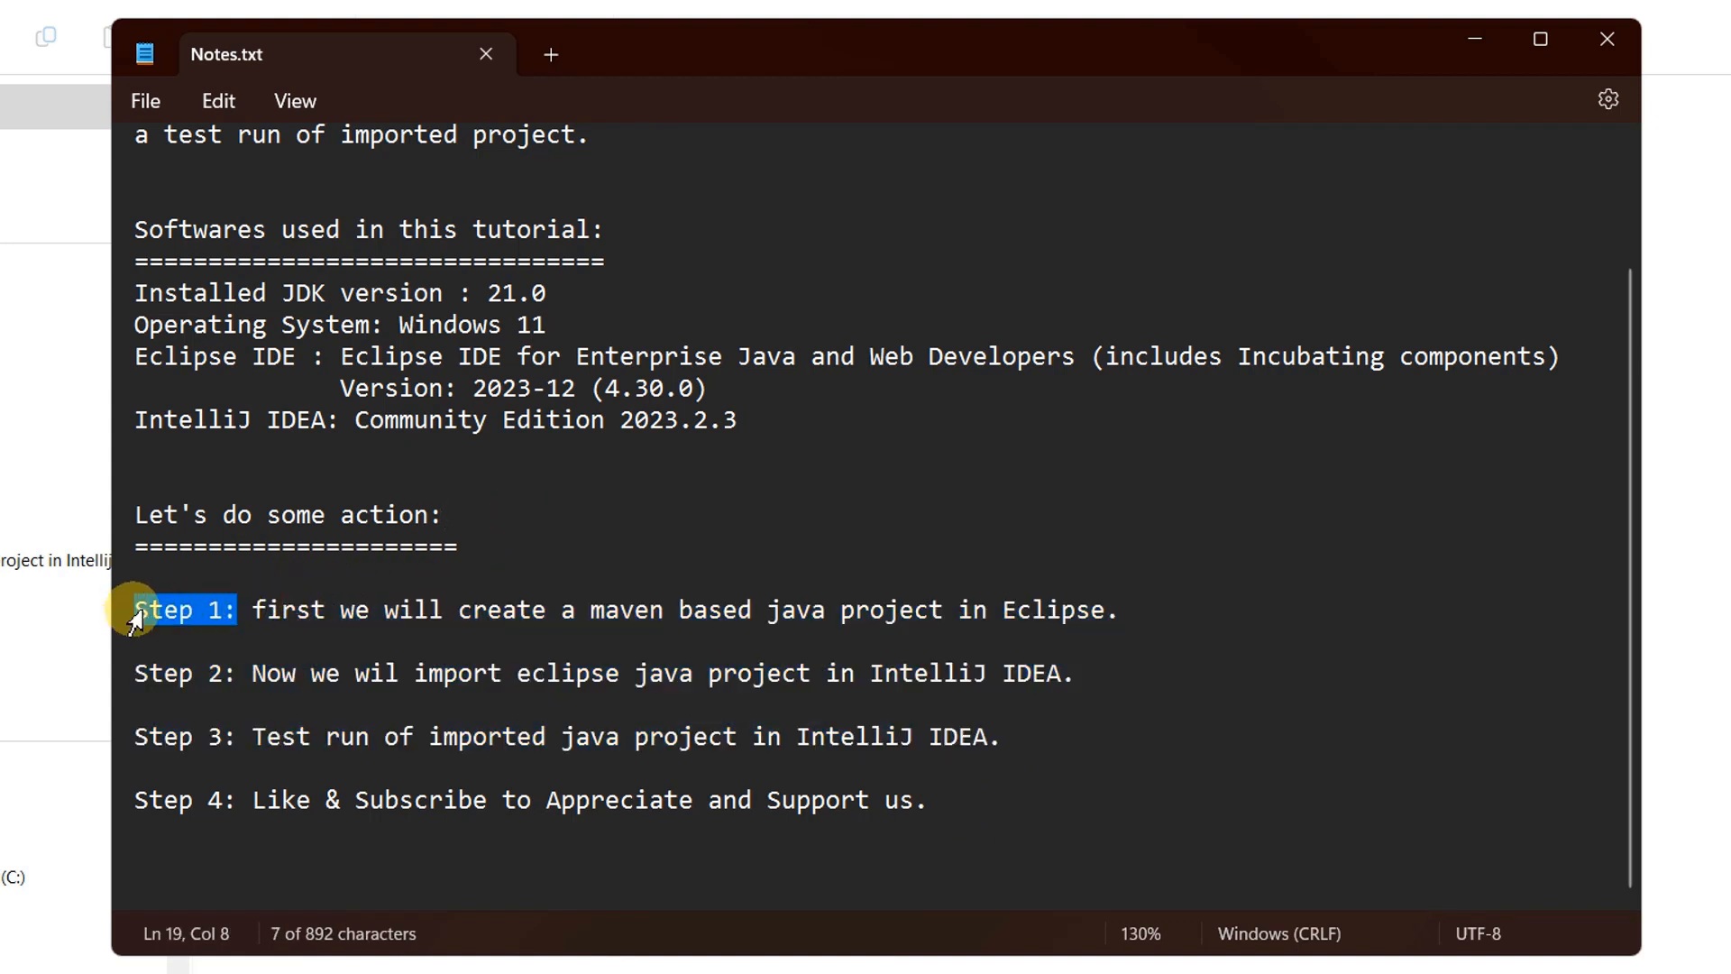
drag(252, 609, 1176, 611)
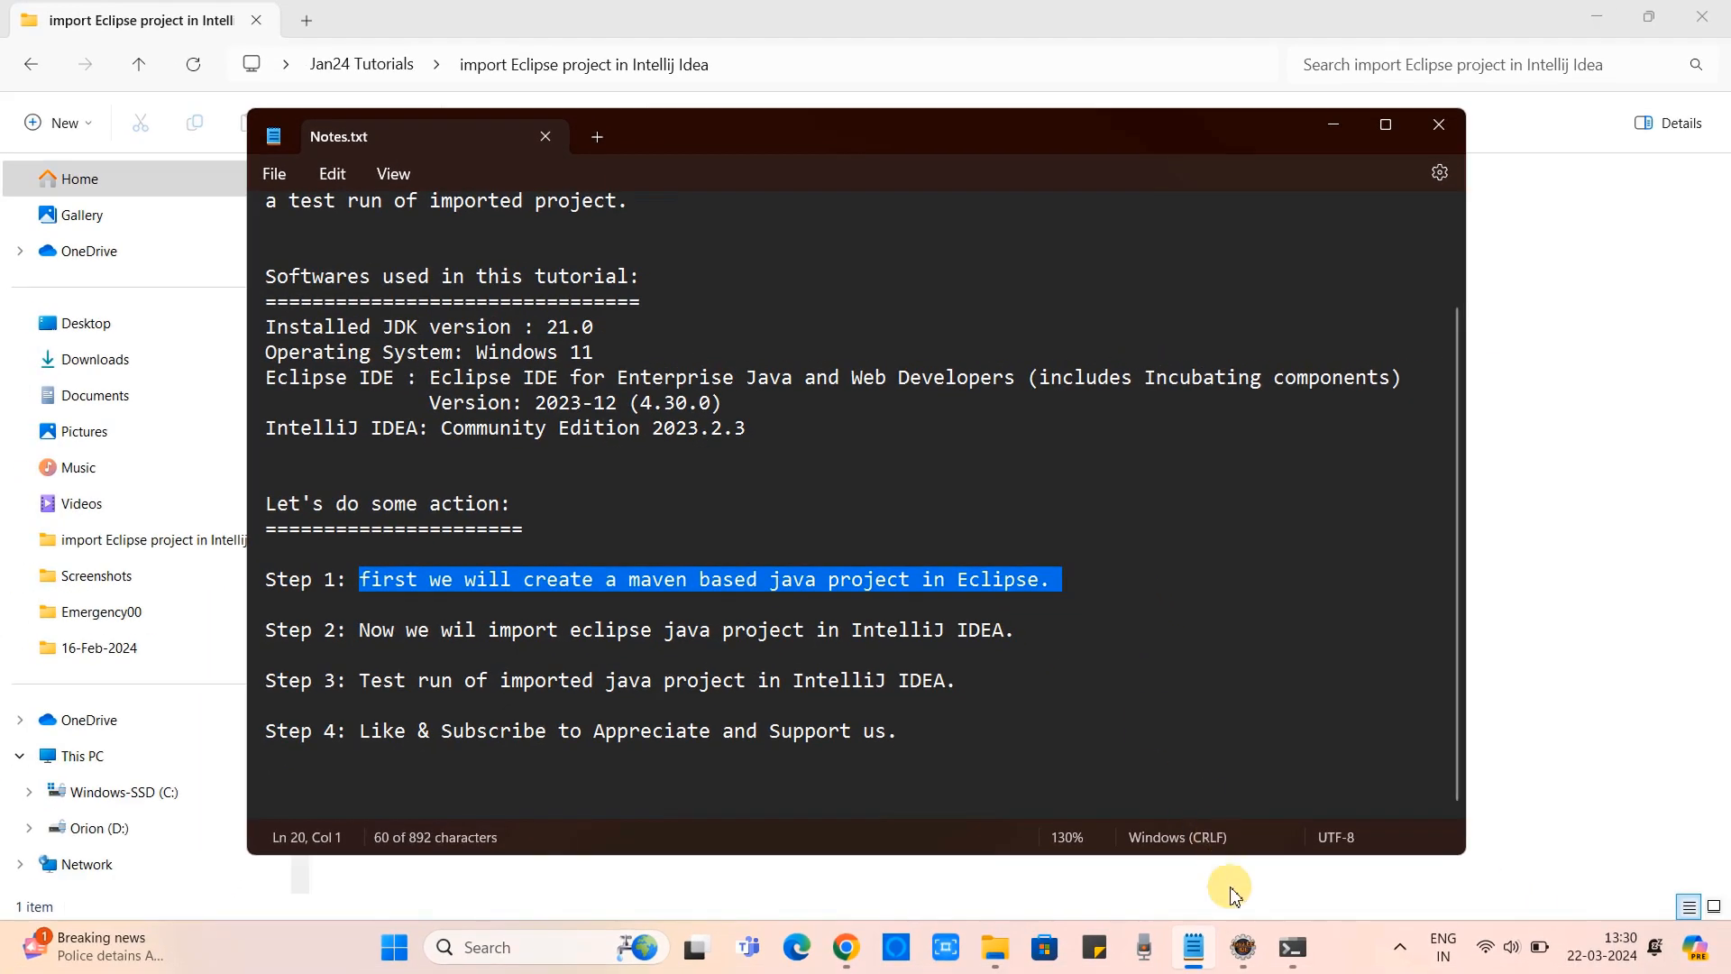
Switch to Eclipse and look at the EclipseWorkSpace folder in File Explorer before returning to Eclipse
click(1243, 946)
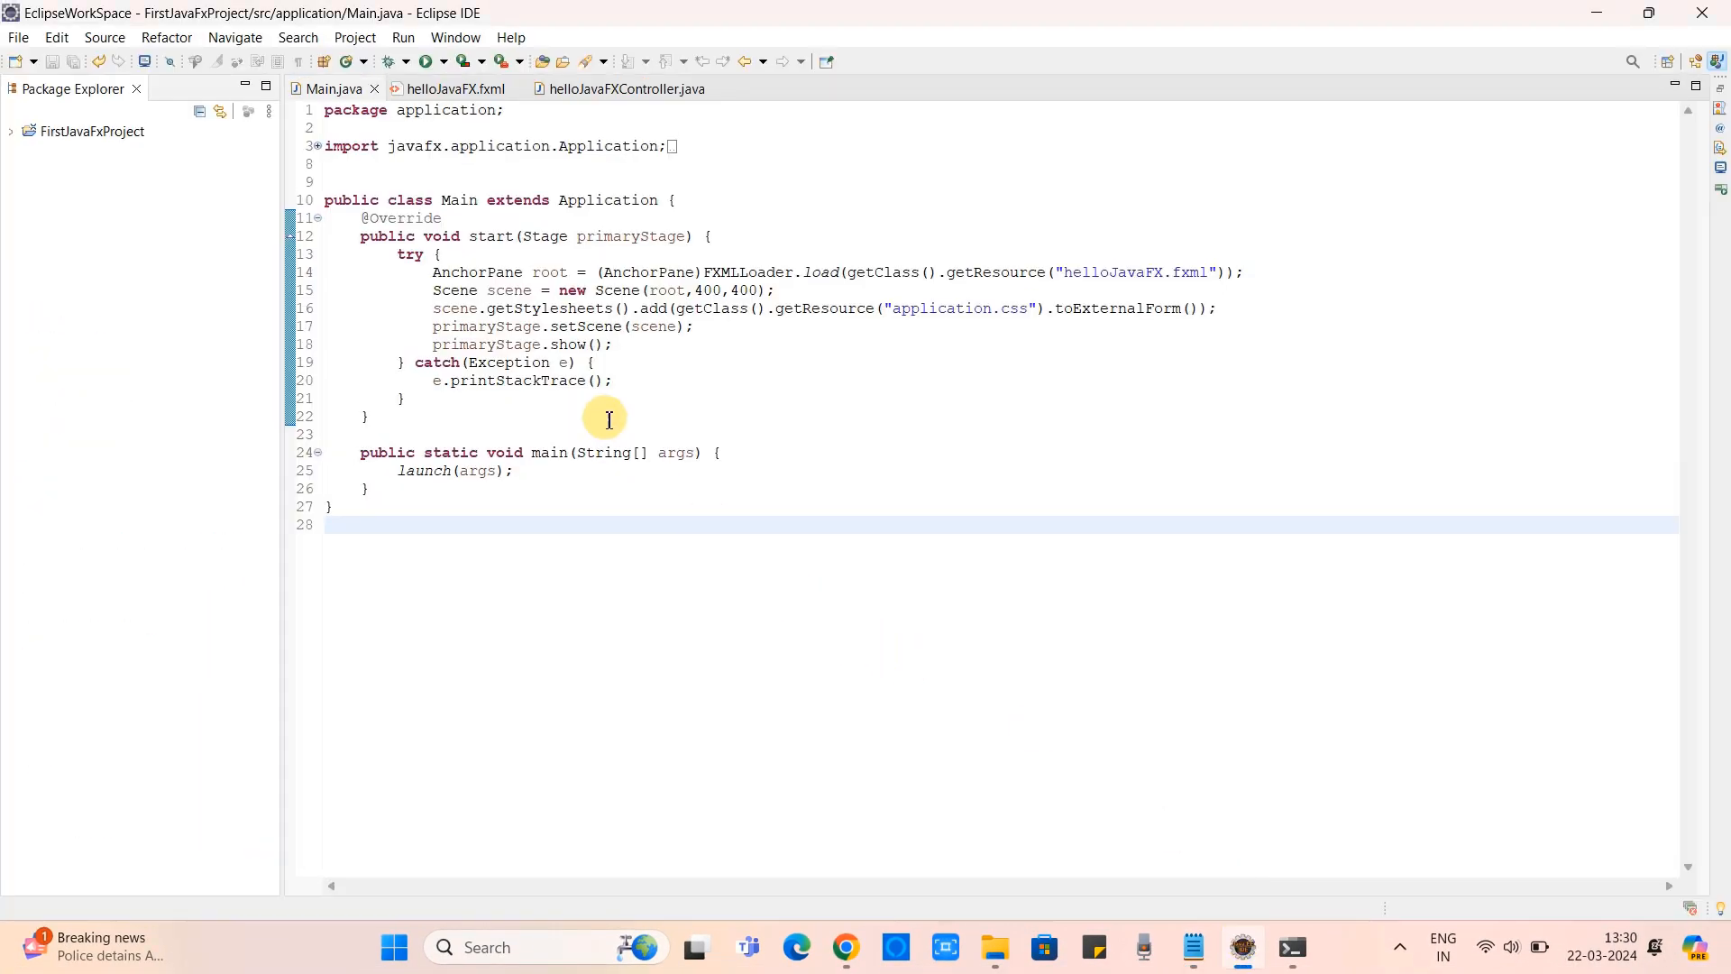
click(899, 522)
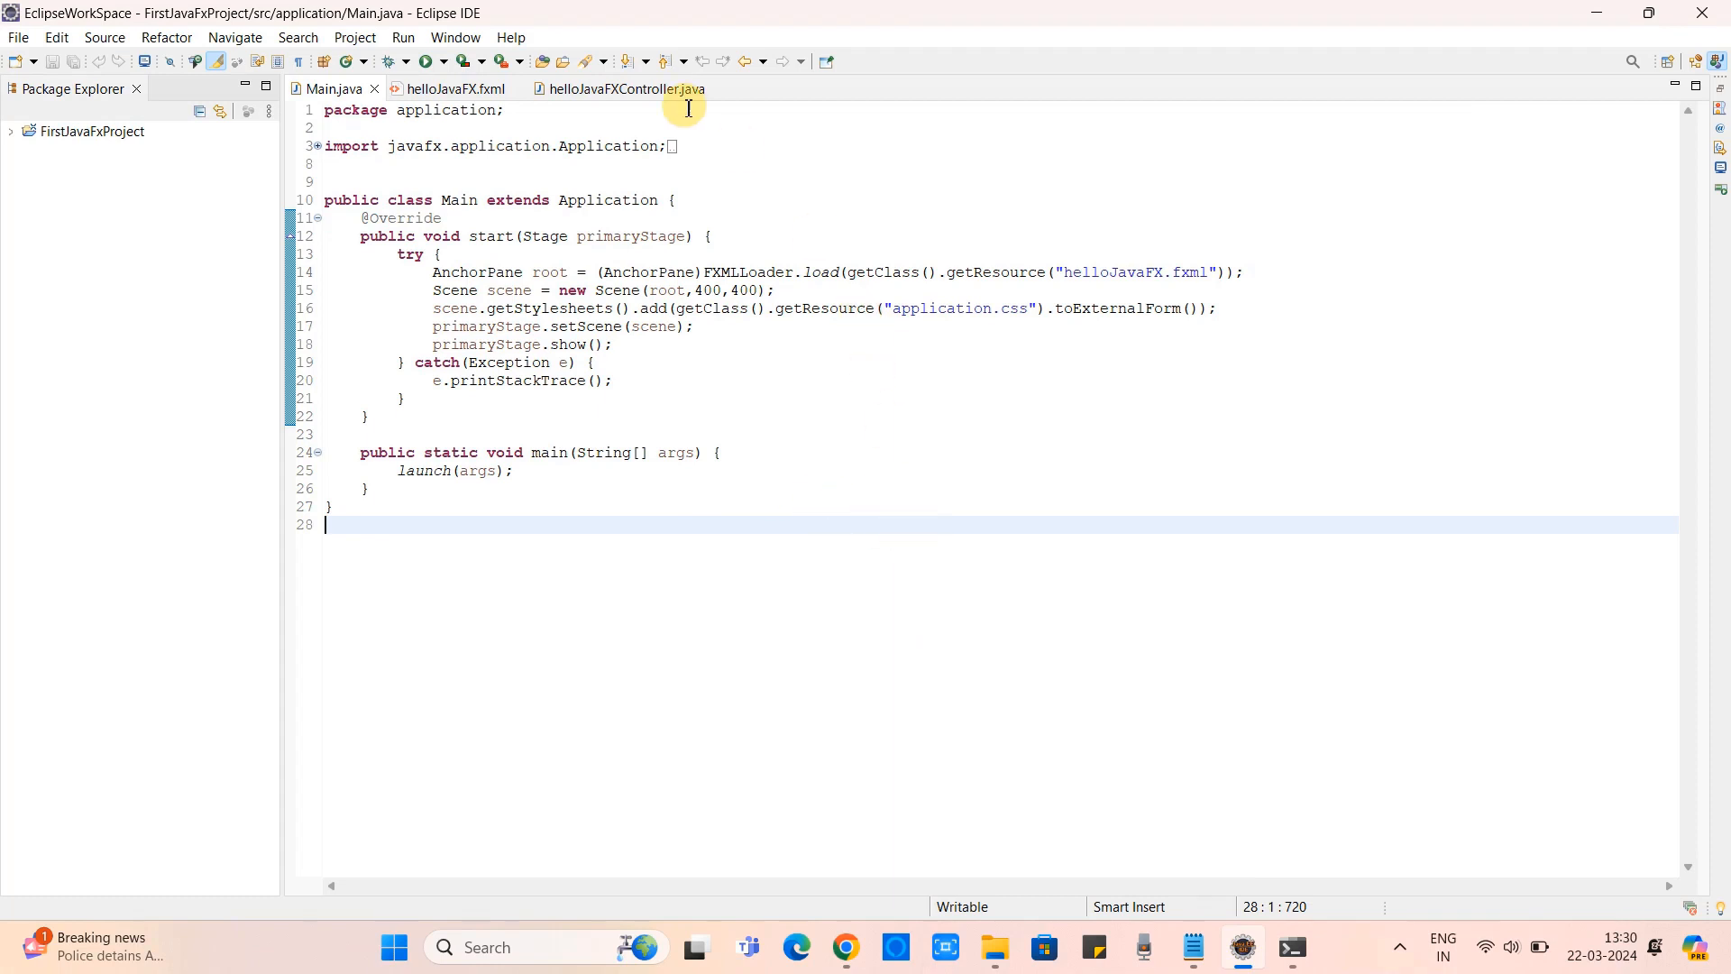
key(alt+Tab)
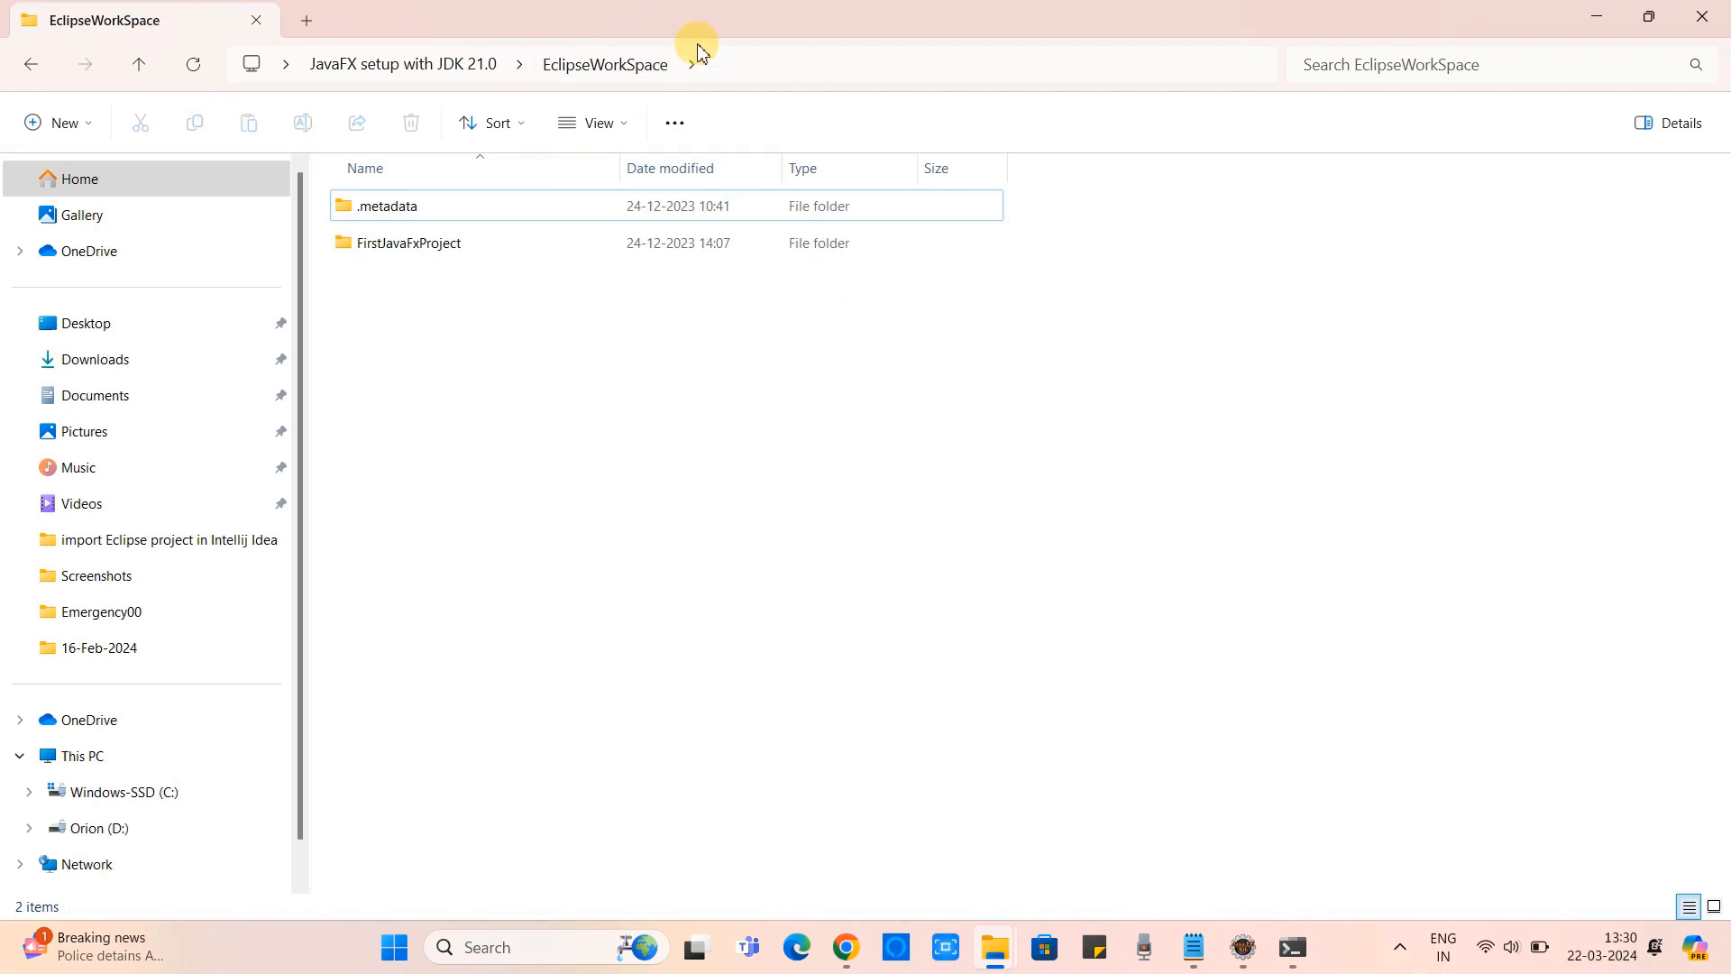
click(1601, 15)
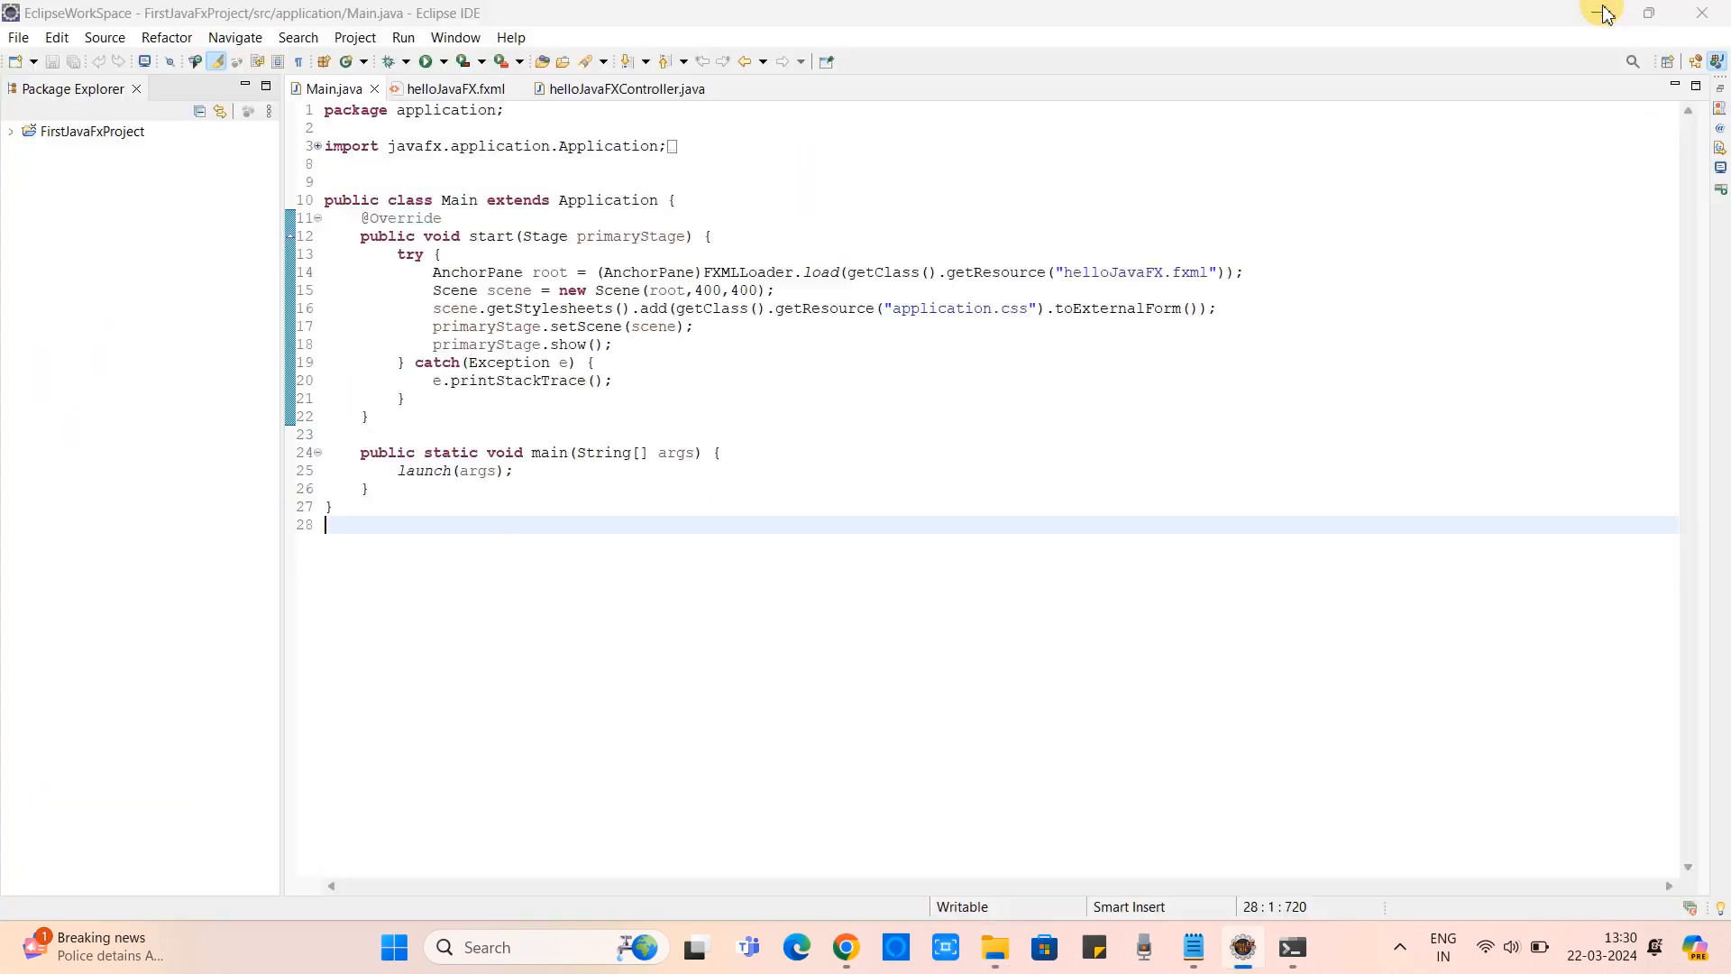
Start a new Maven project located in the EclipseWorkSpace folder and proceed to the archetype selection
click(20, 43)
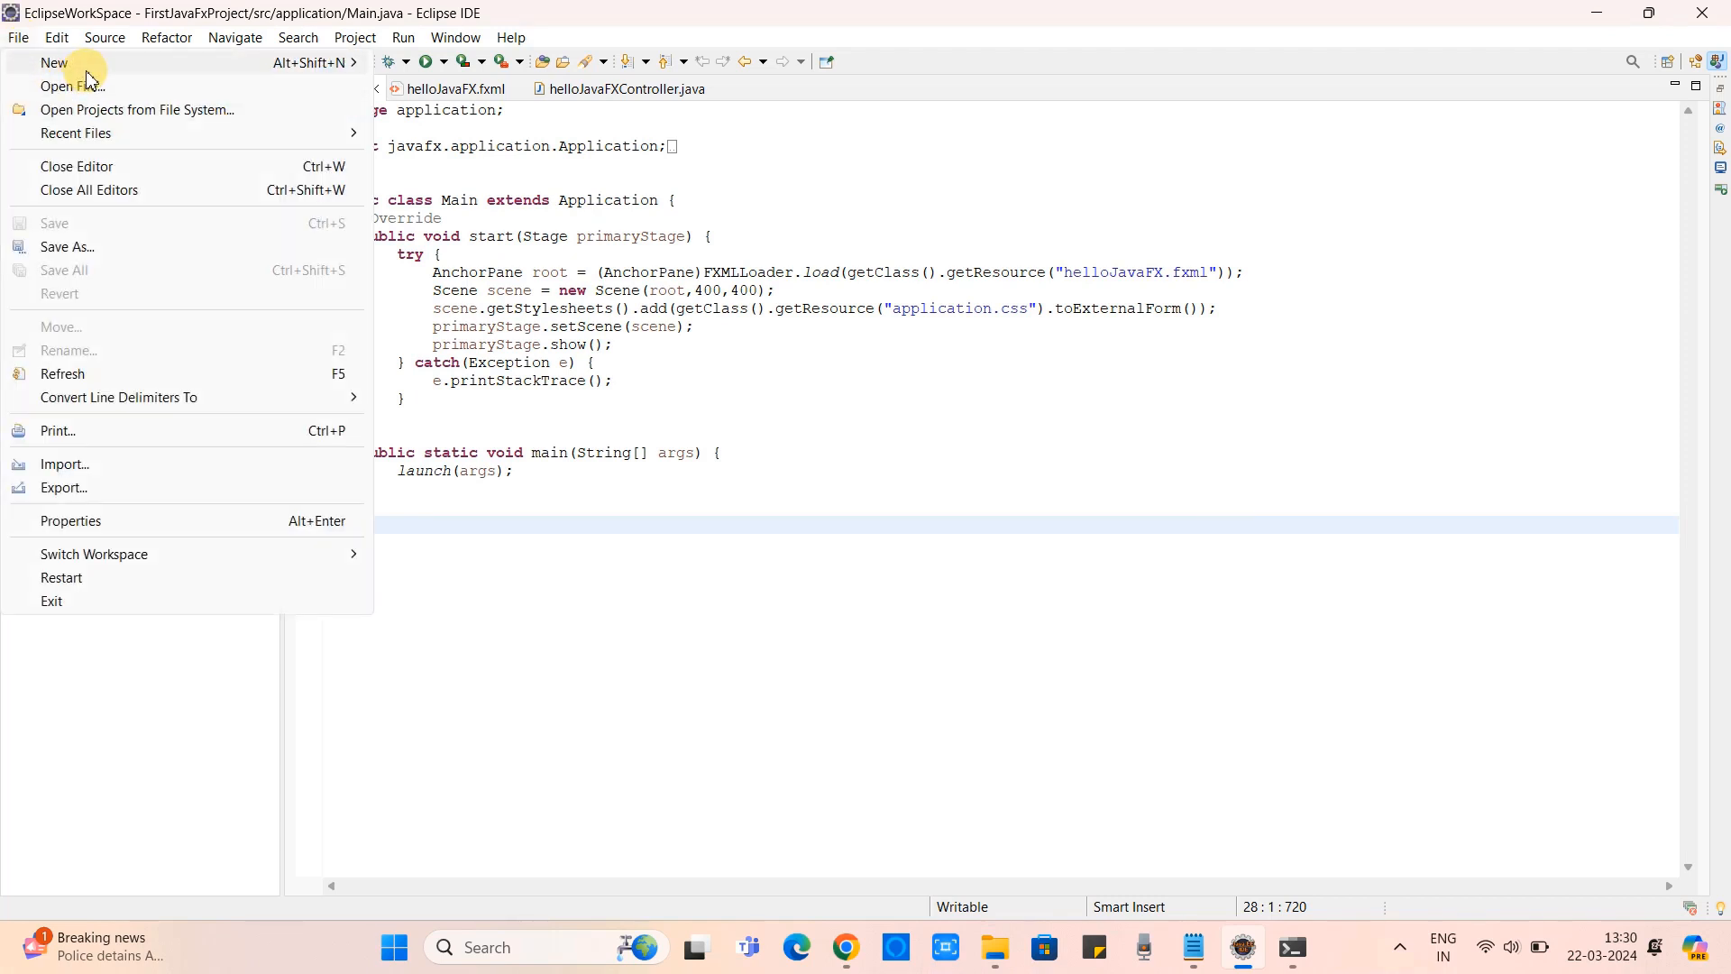
mouse_move(88, 65)
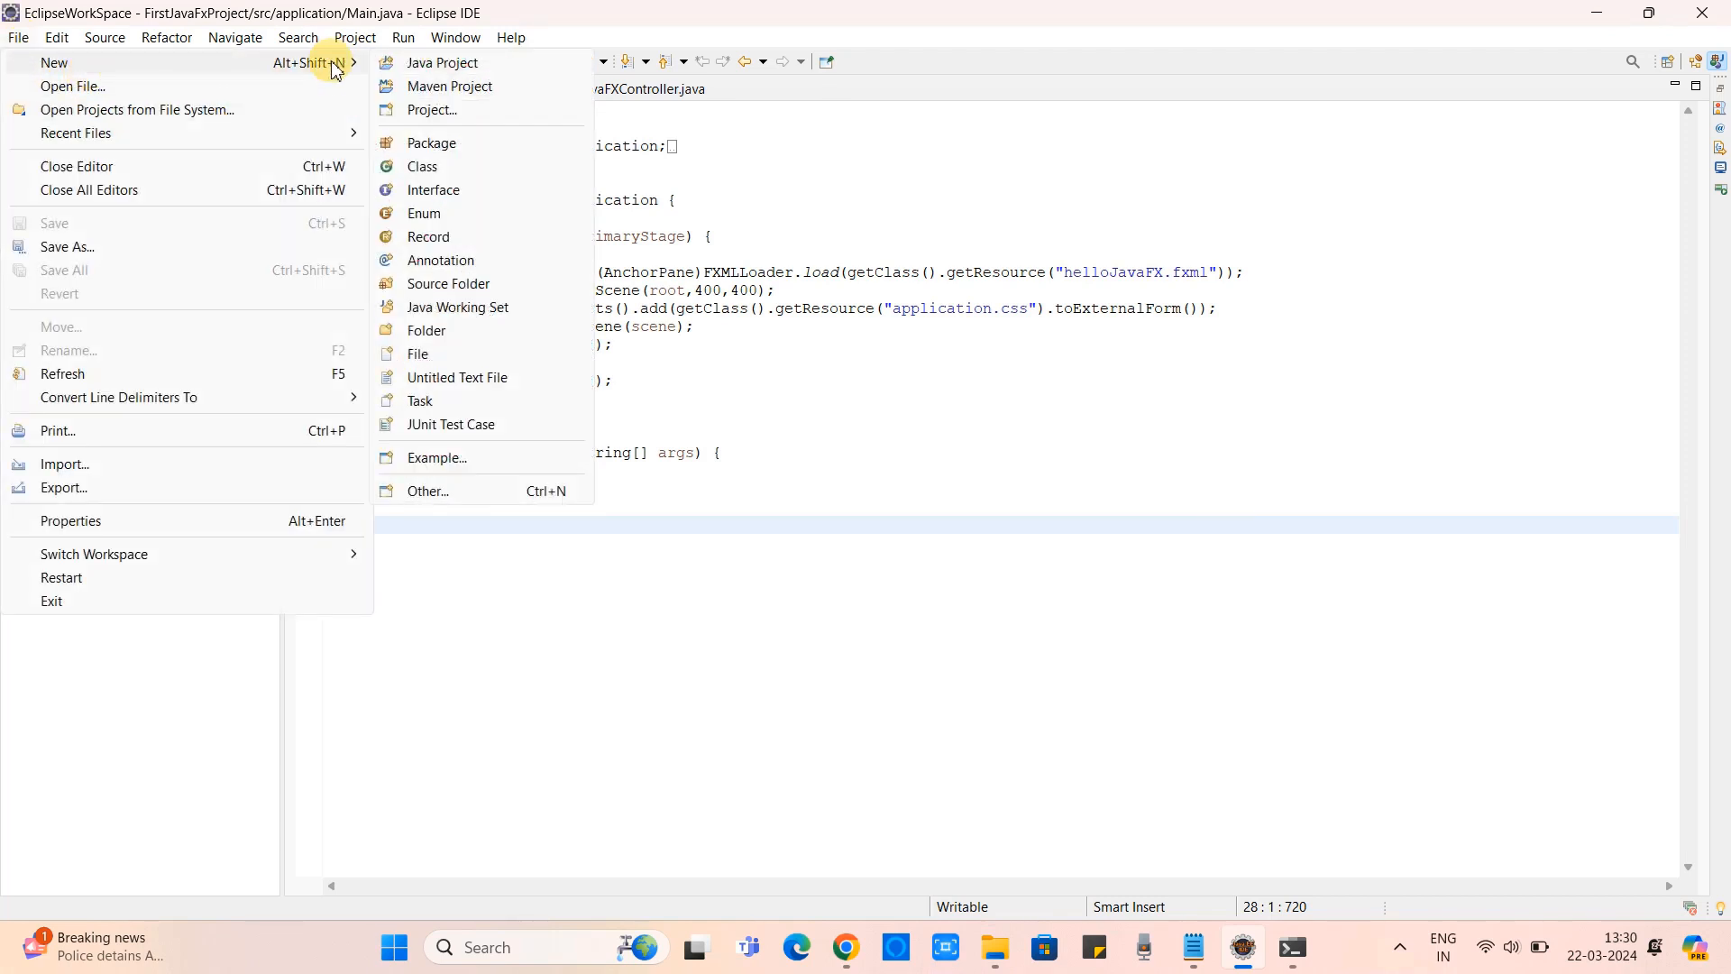
click(457, 91)
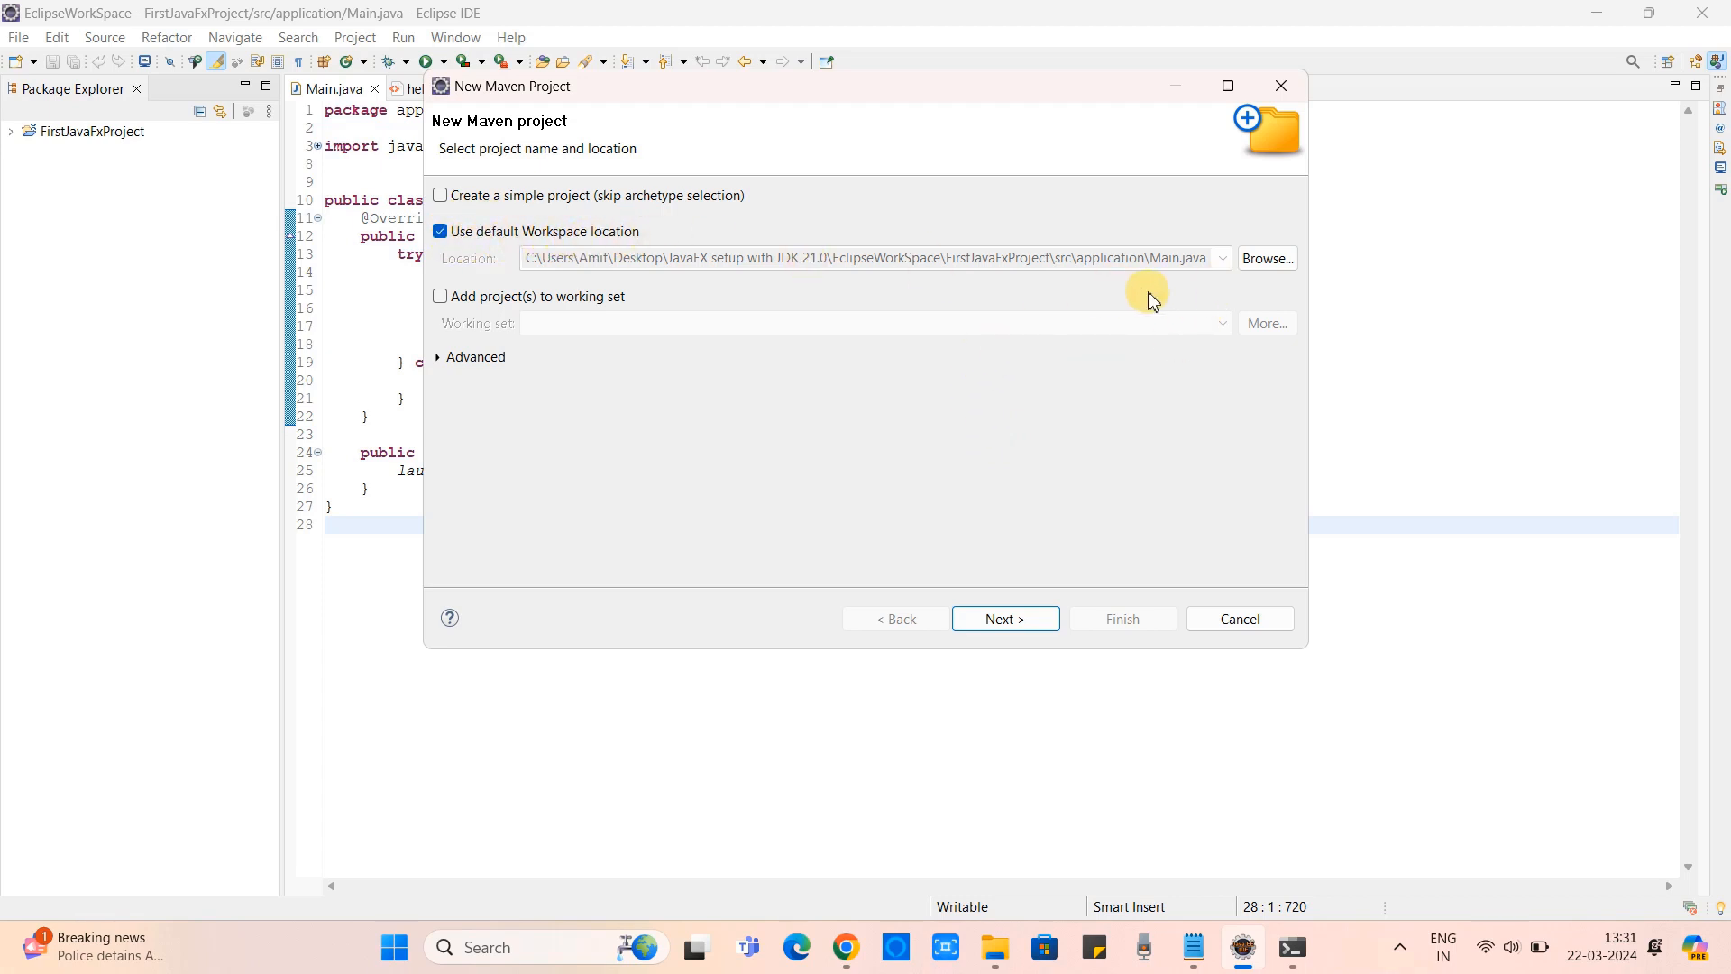
click(1268, 260)
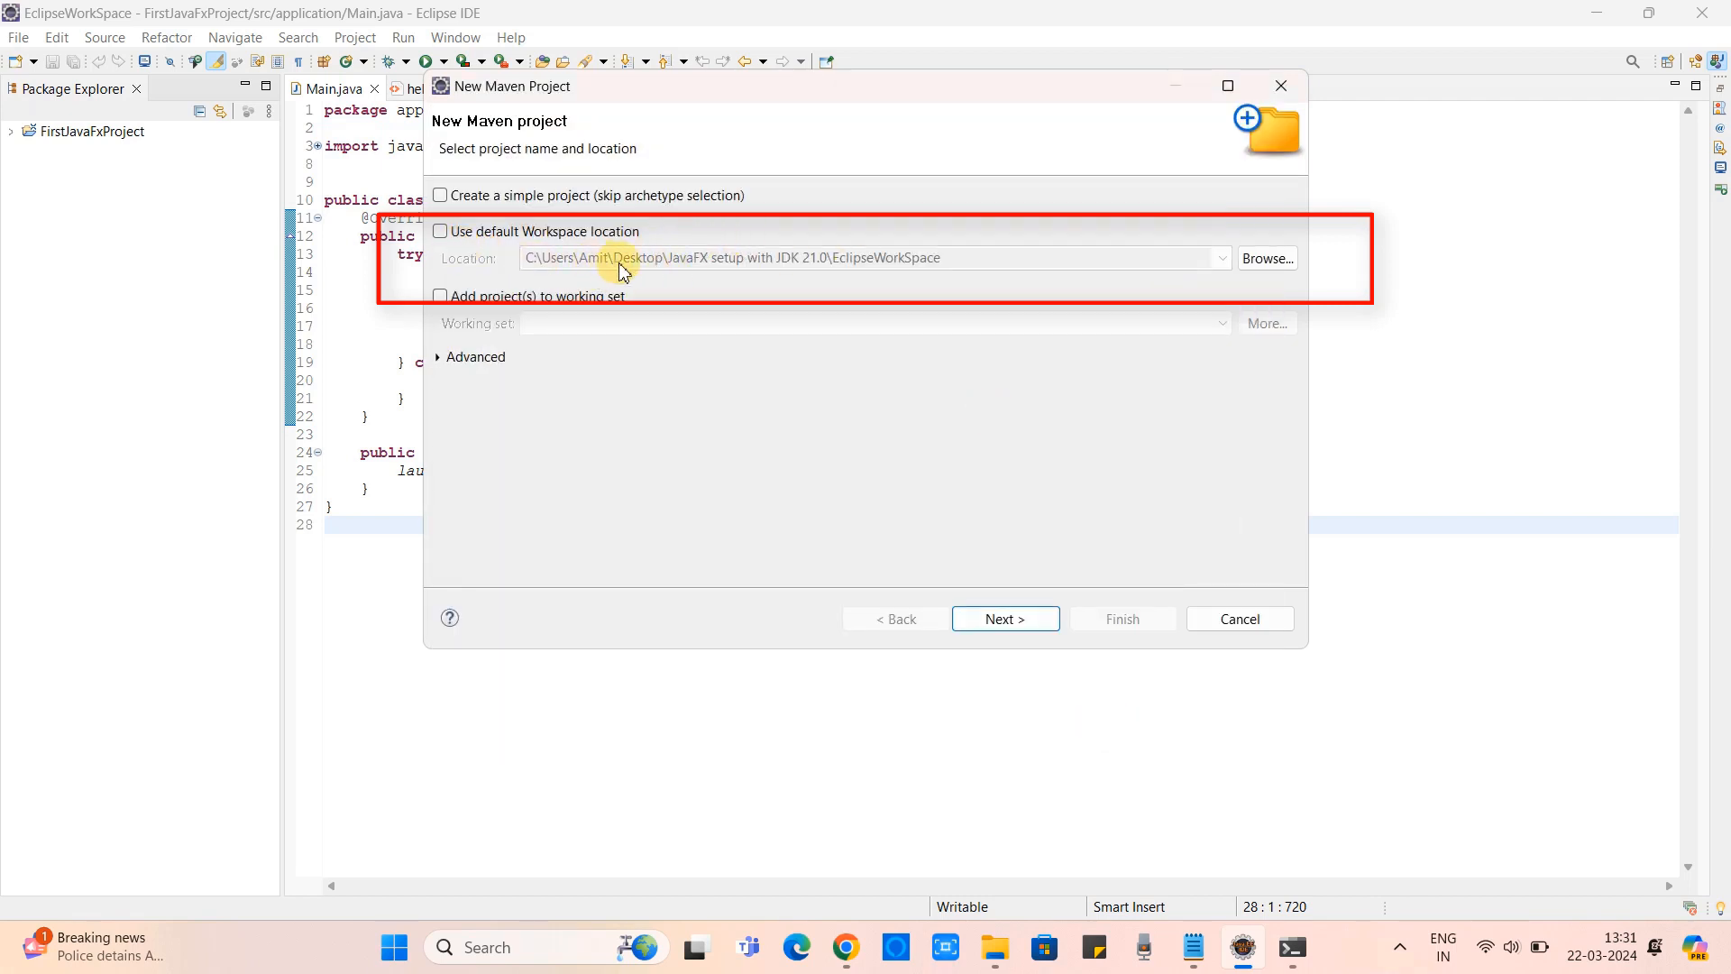
click(1017, 618)
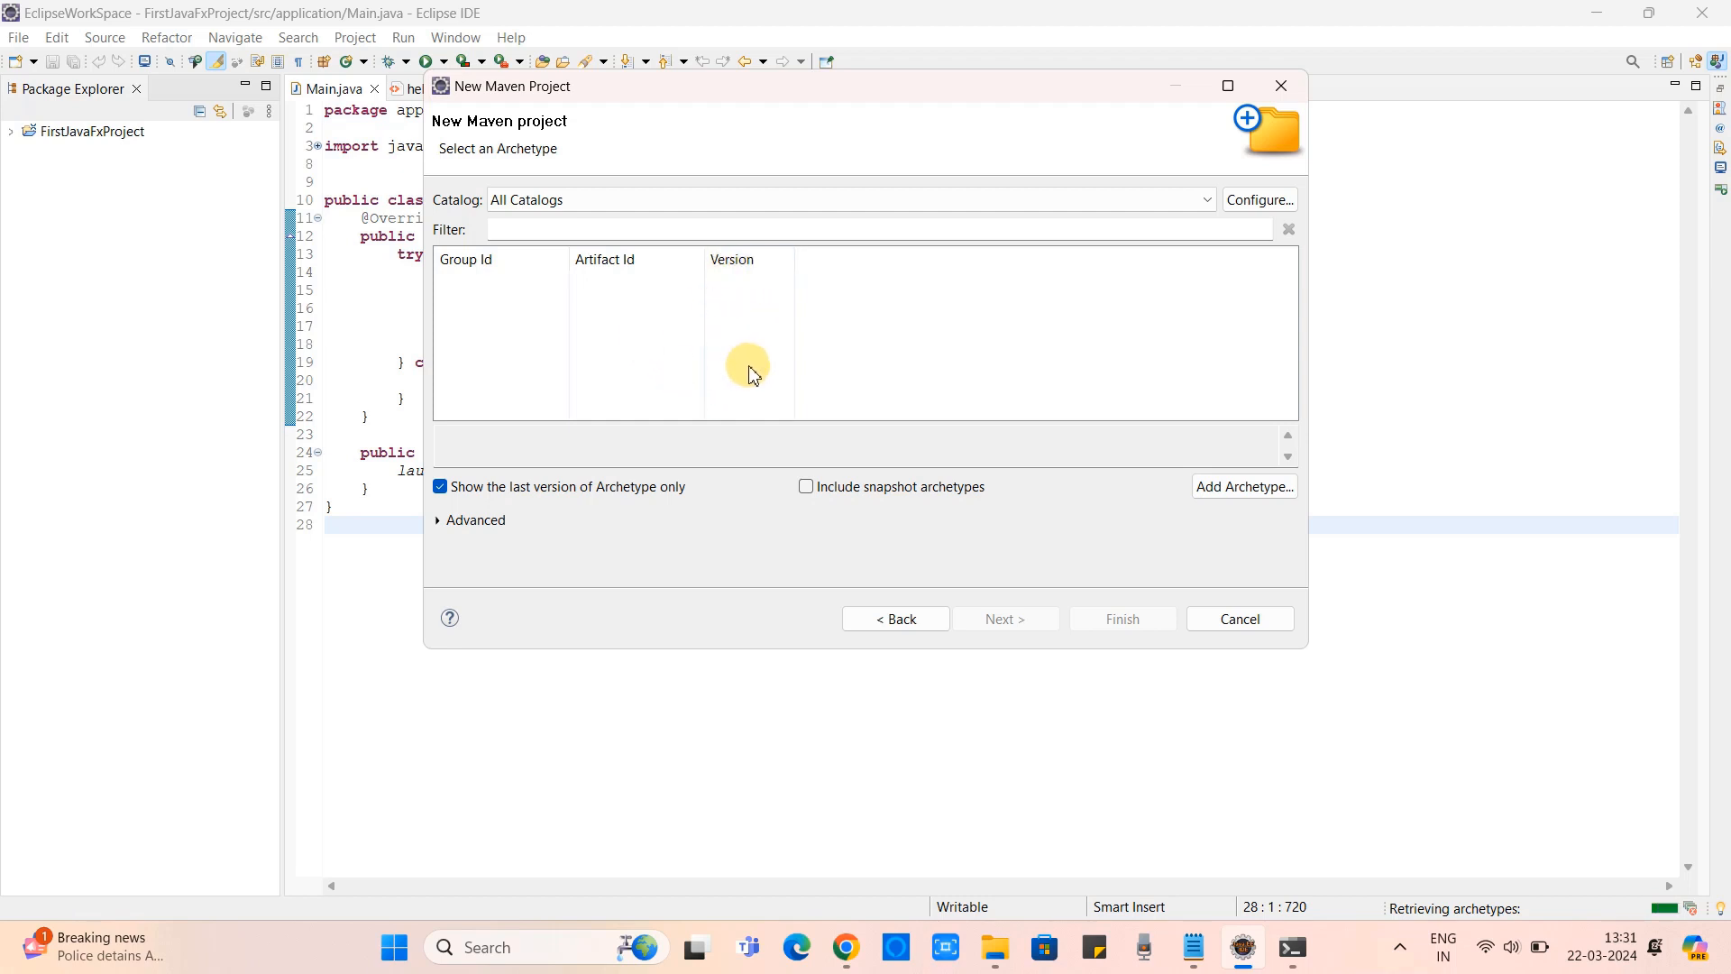
Choose the maven-archetype-quickstart 1.1 archetype from All Catalogs and proceed to the project identifiers
click(1203, 202)
click(1201, 207)
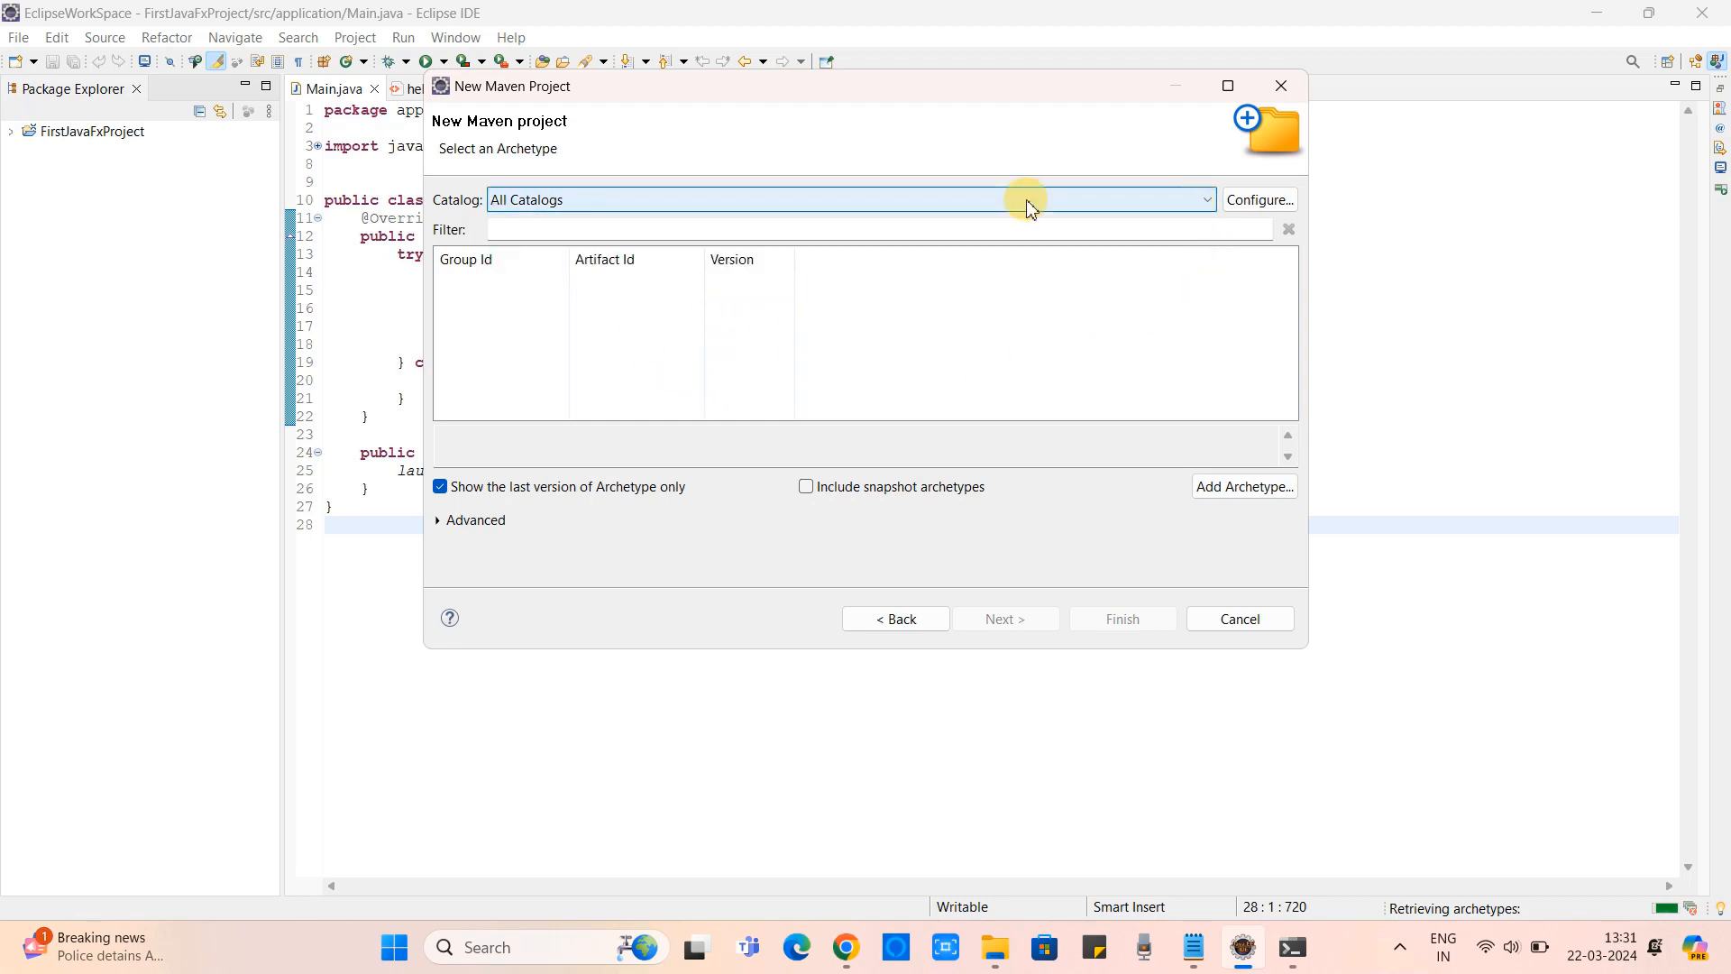
click(665, 229)
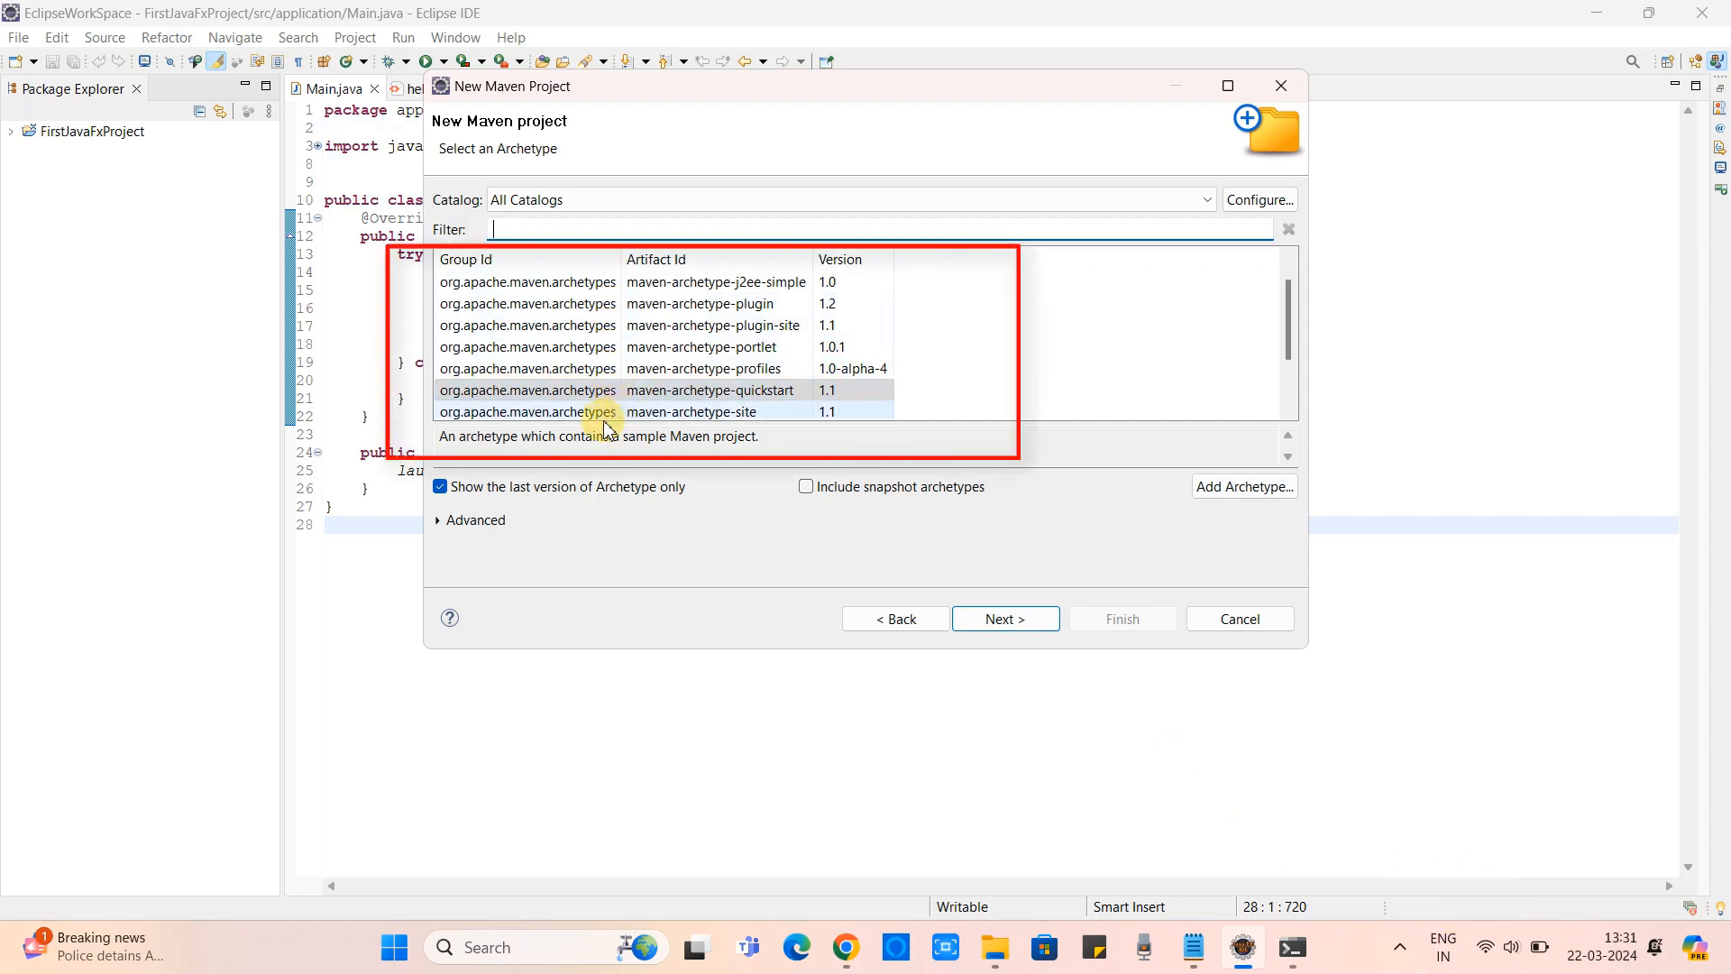
click(774, 397)
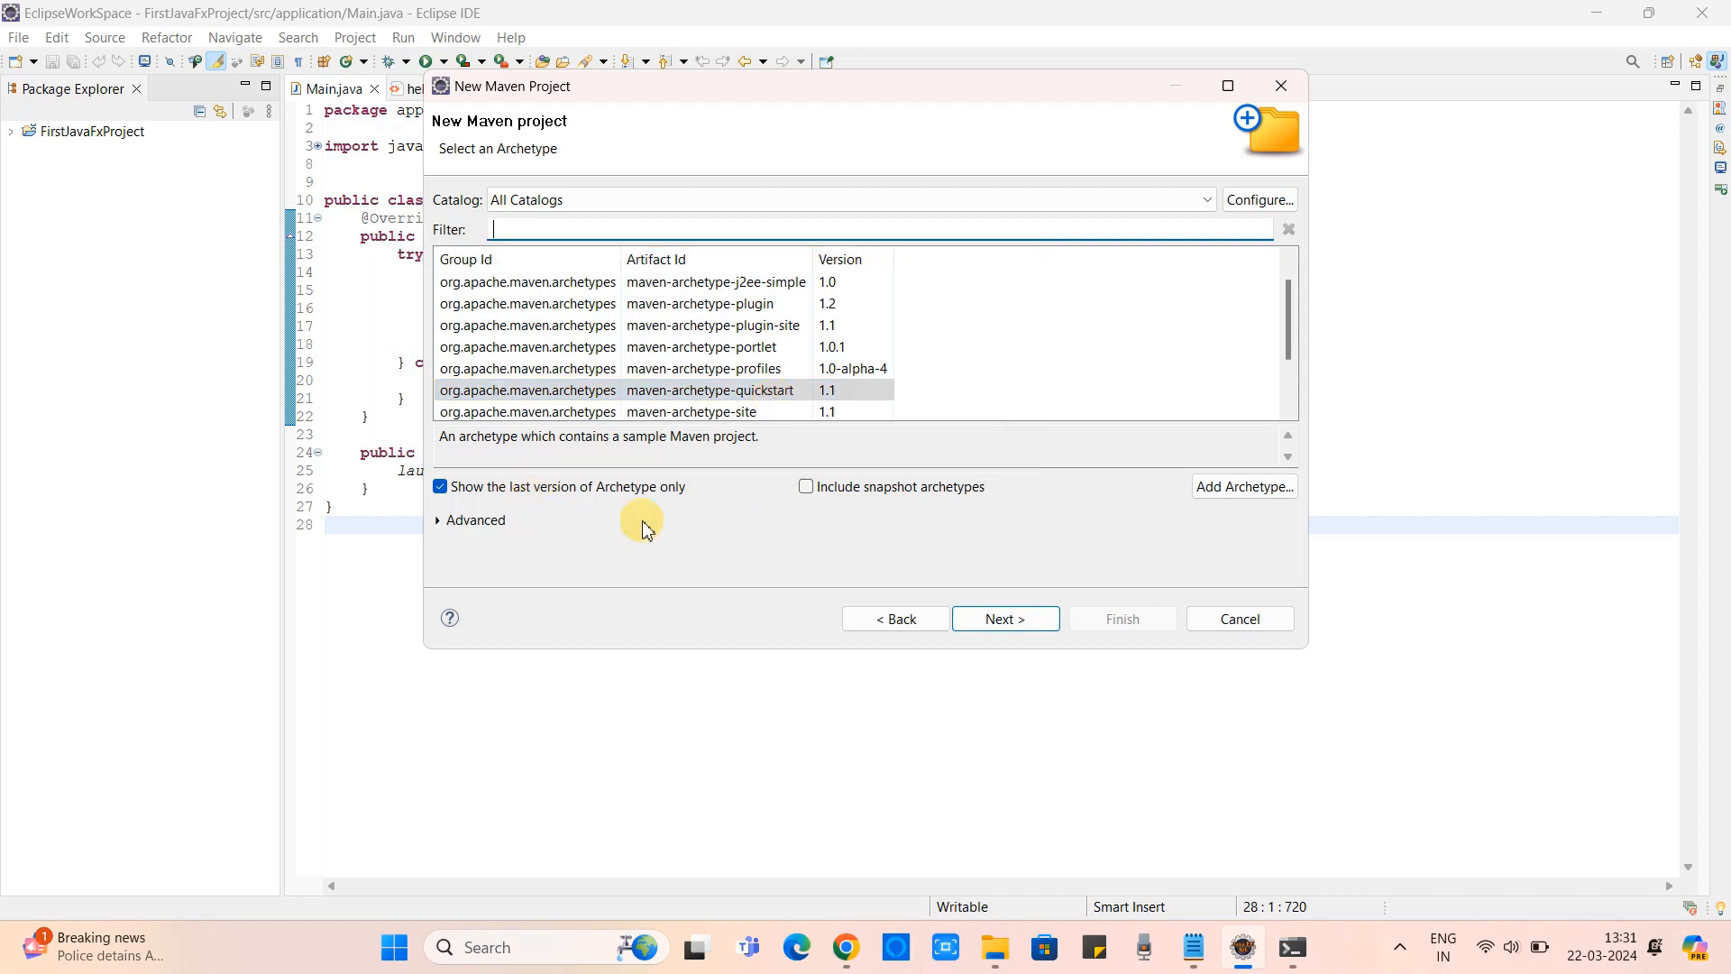
click(1035, 618)
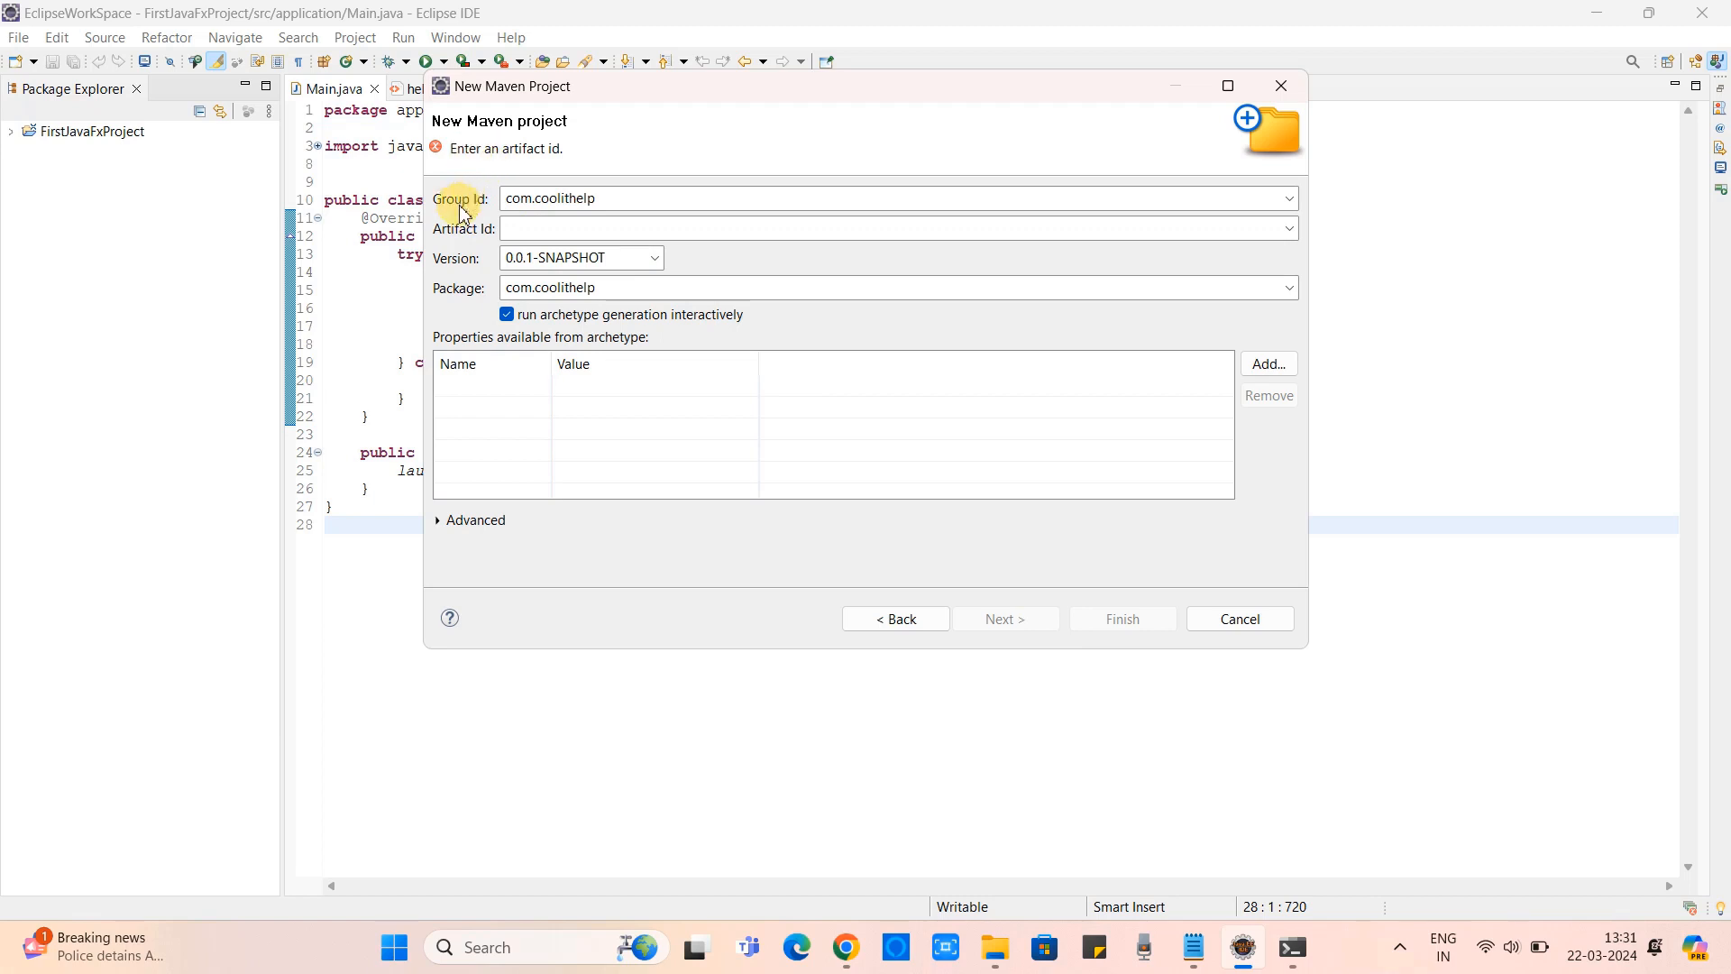
Set the Maven project's group ID to com.coolithelp and its artifact ID to TestProject
double_click(616, 203)
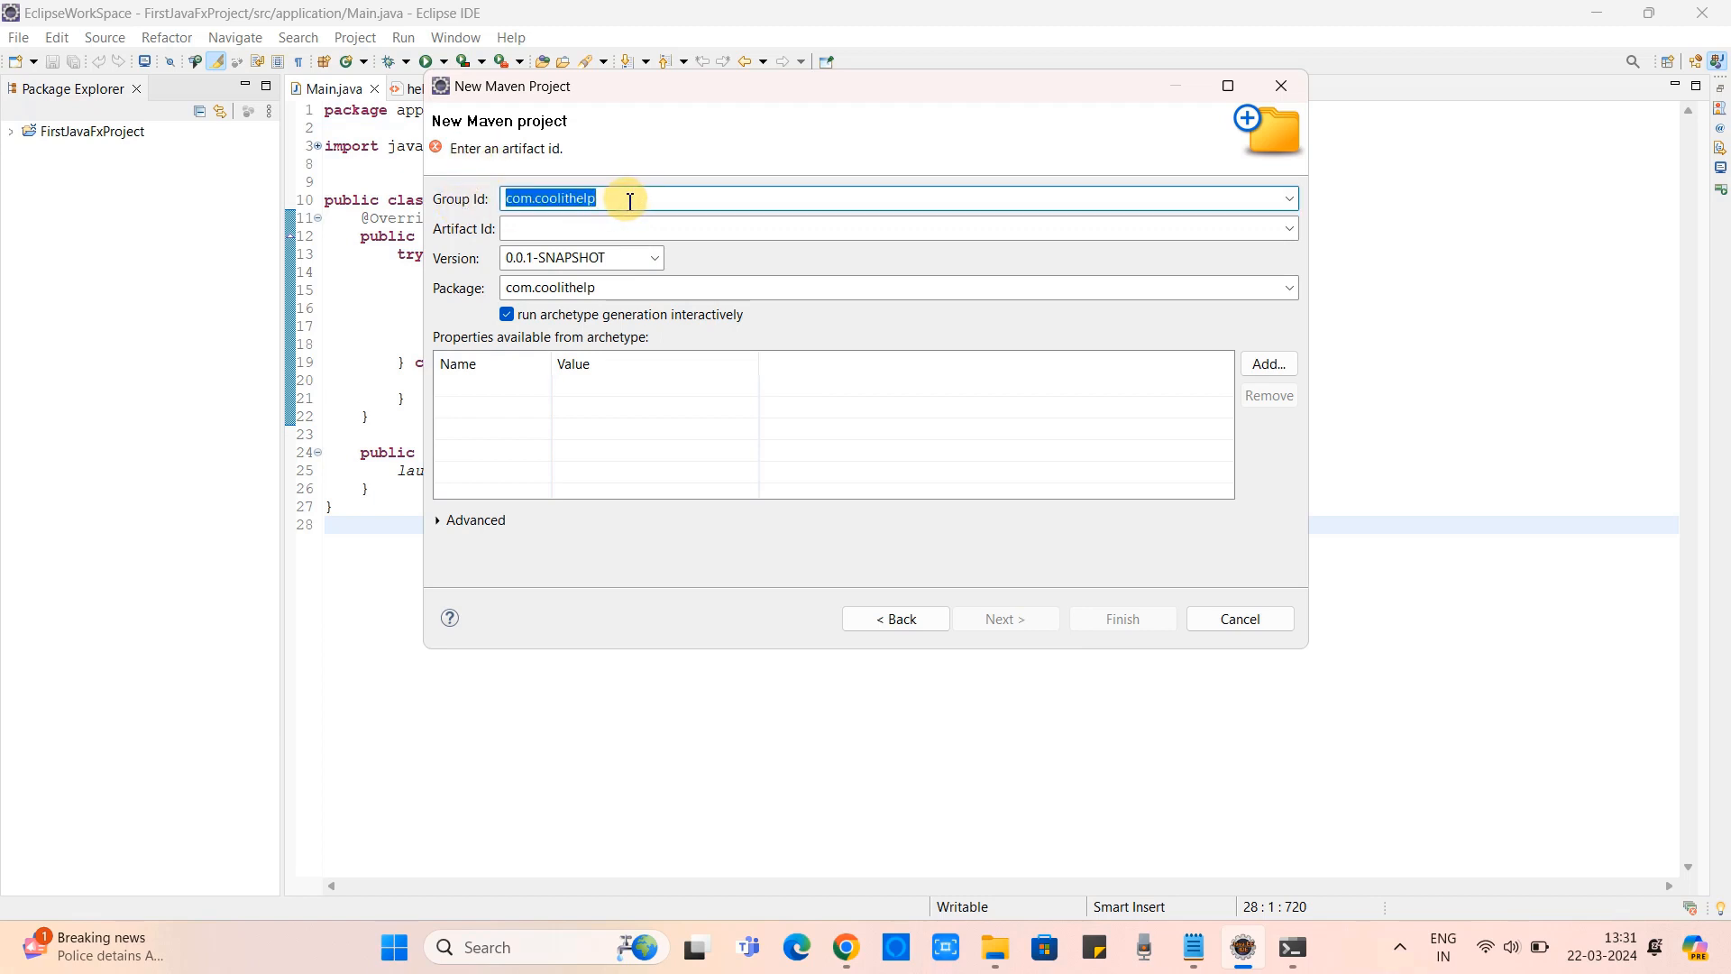
key(BackSpace)
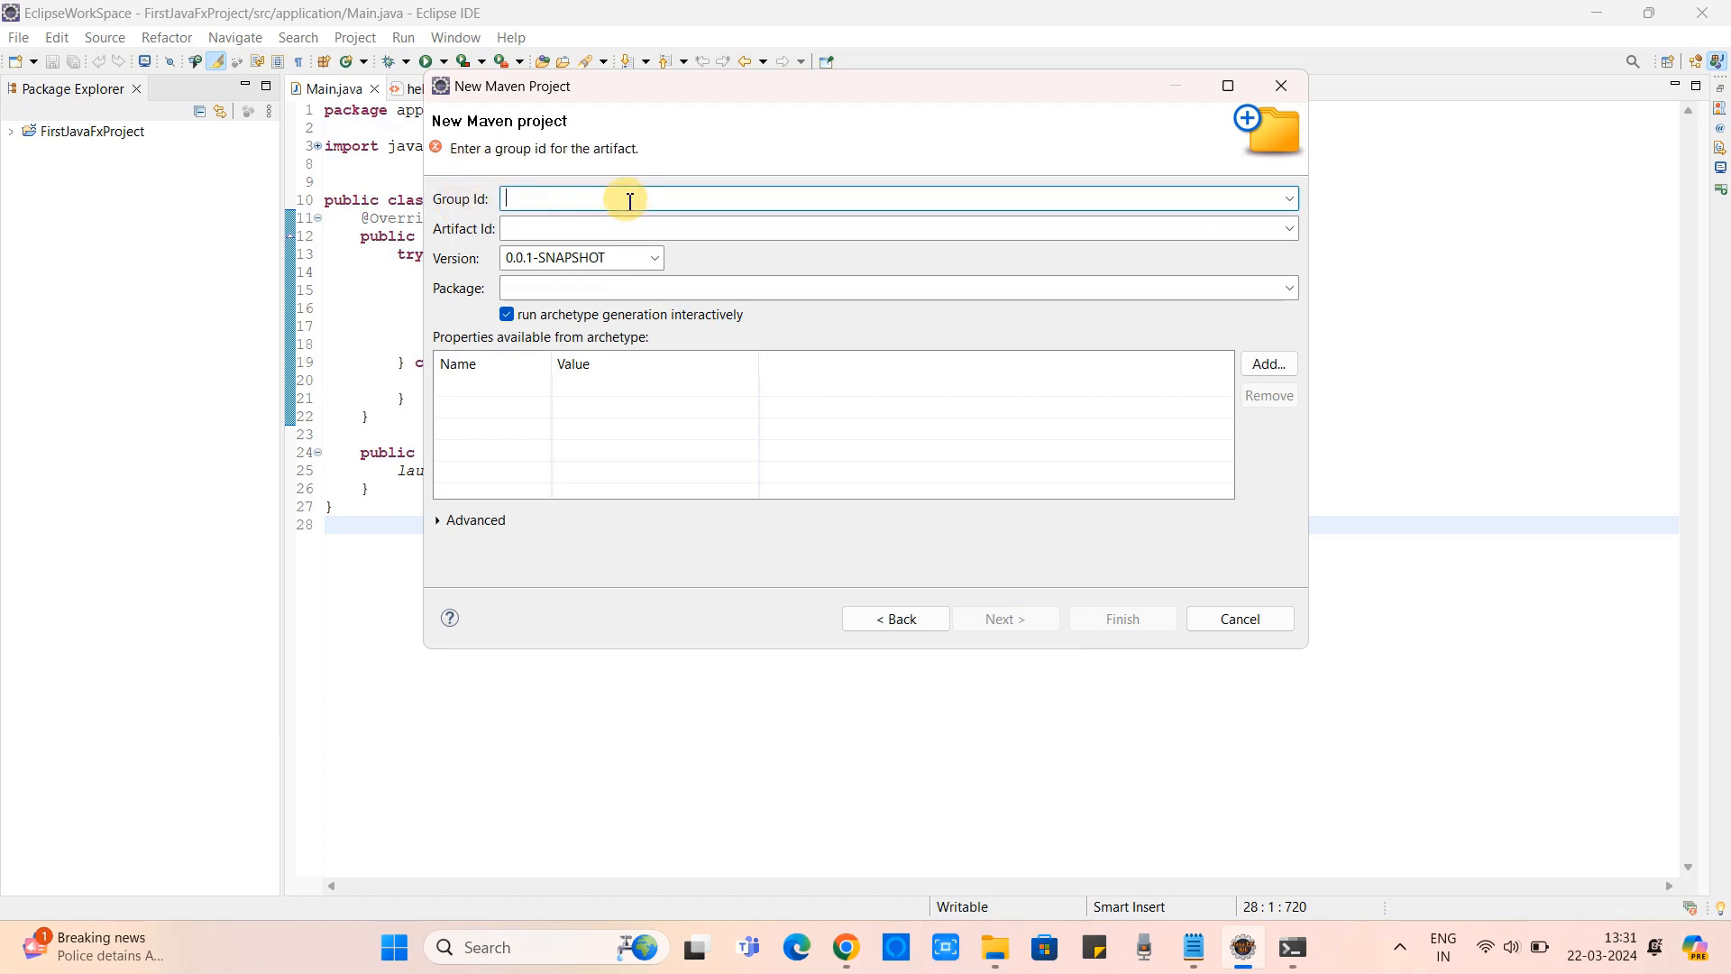
text(com.coolithelp)
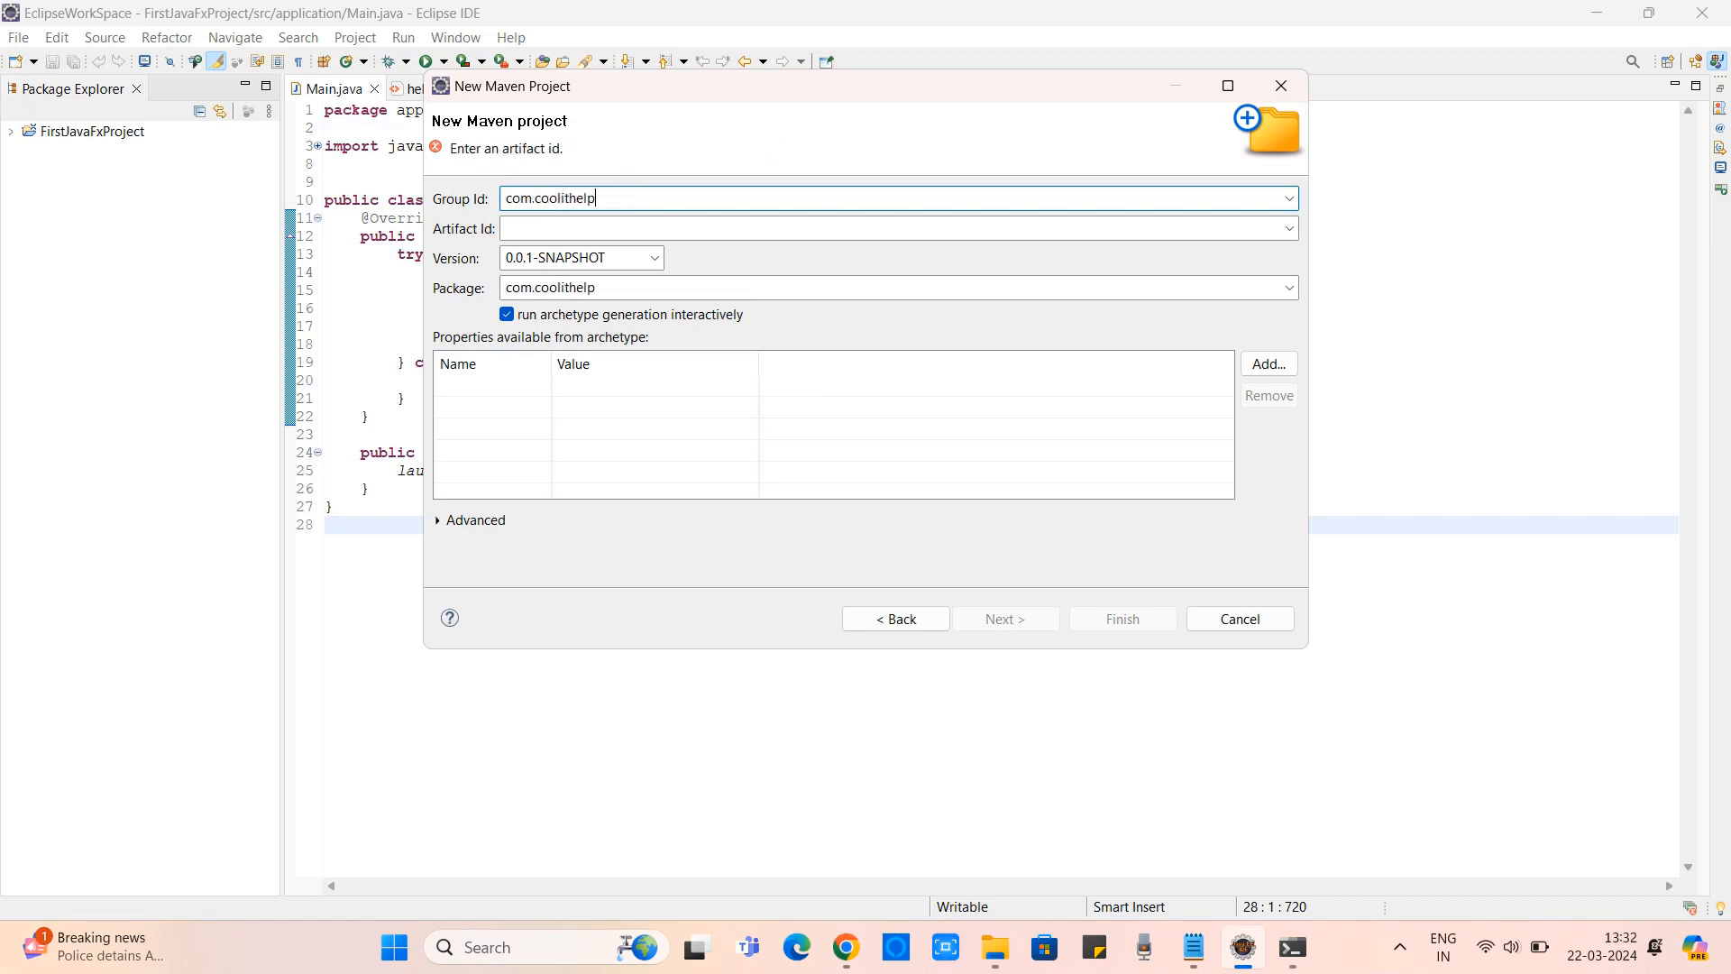
click(640, 229)
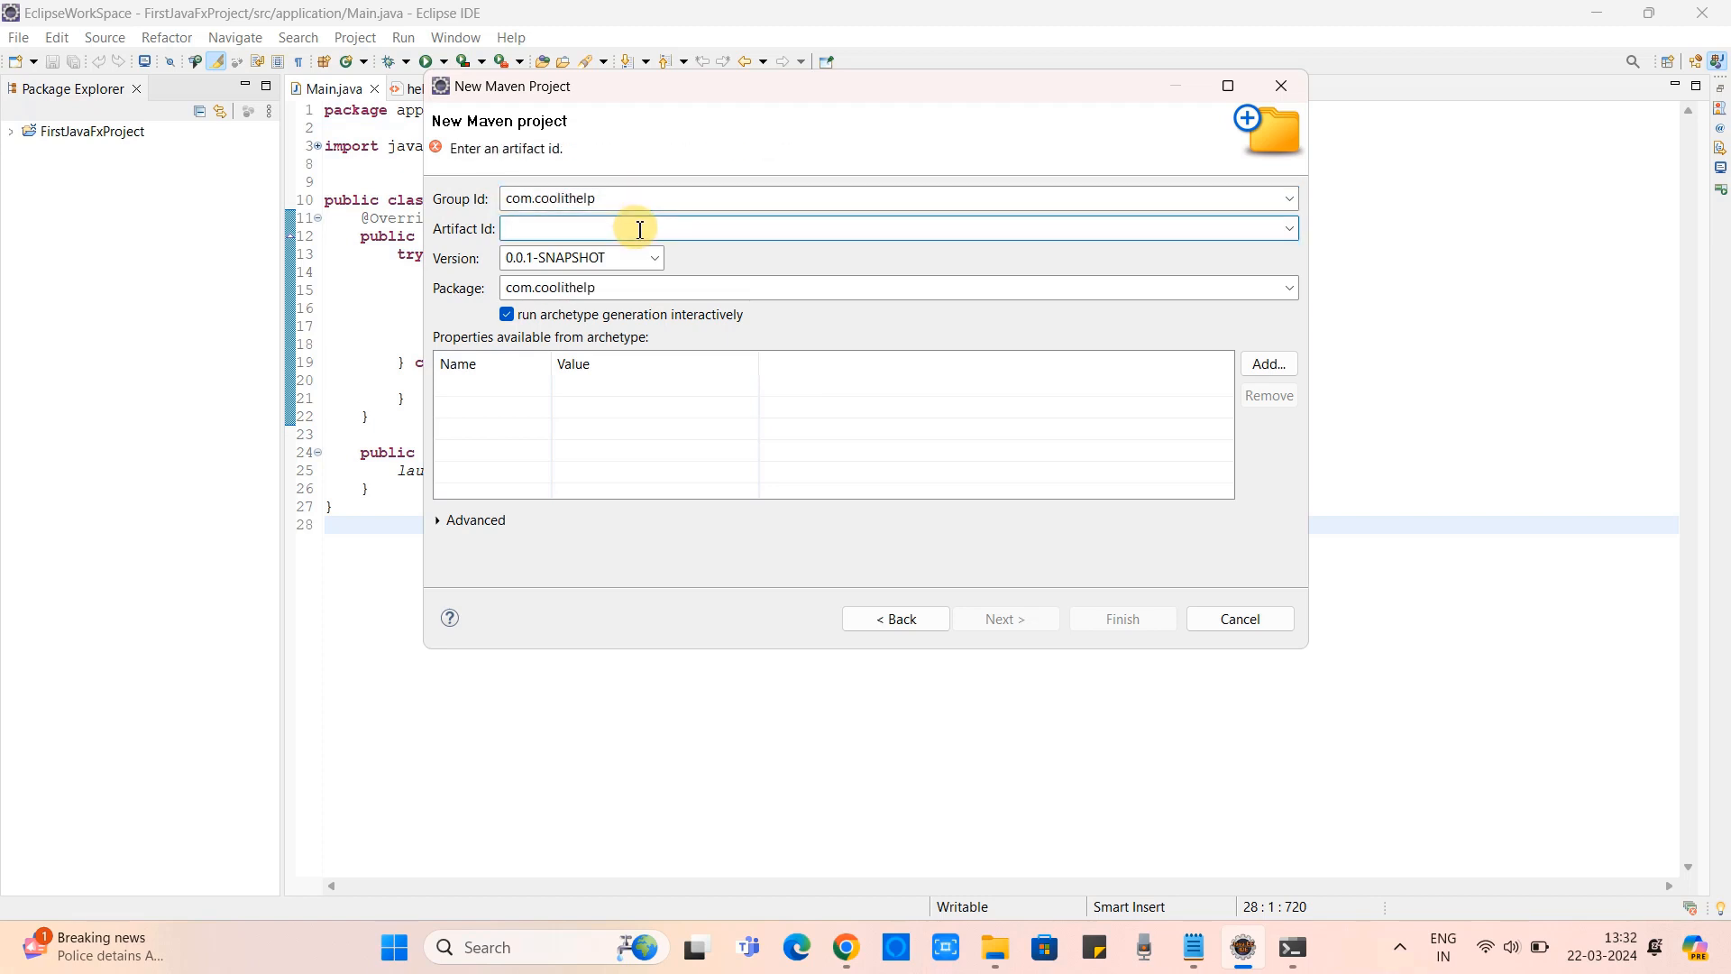
text(demoProject)
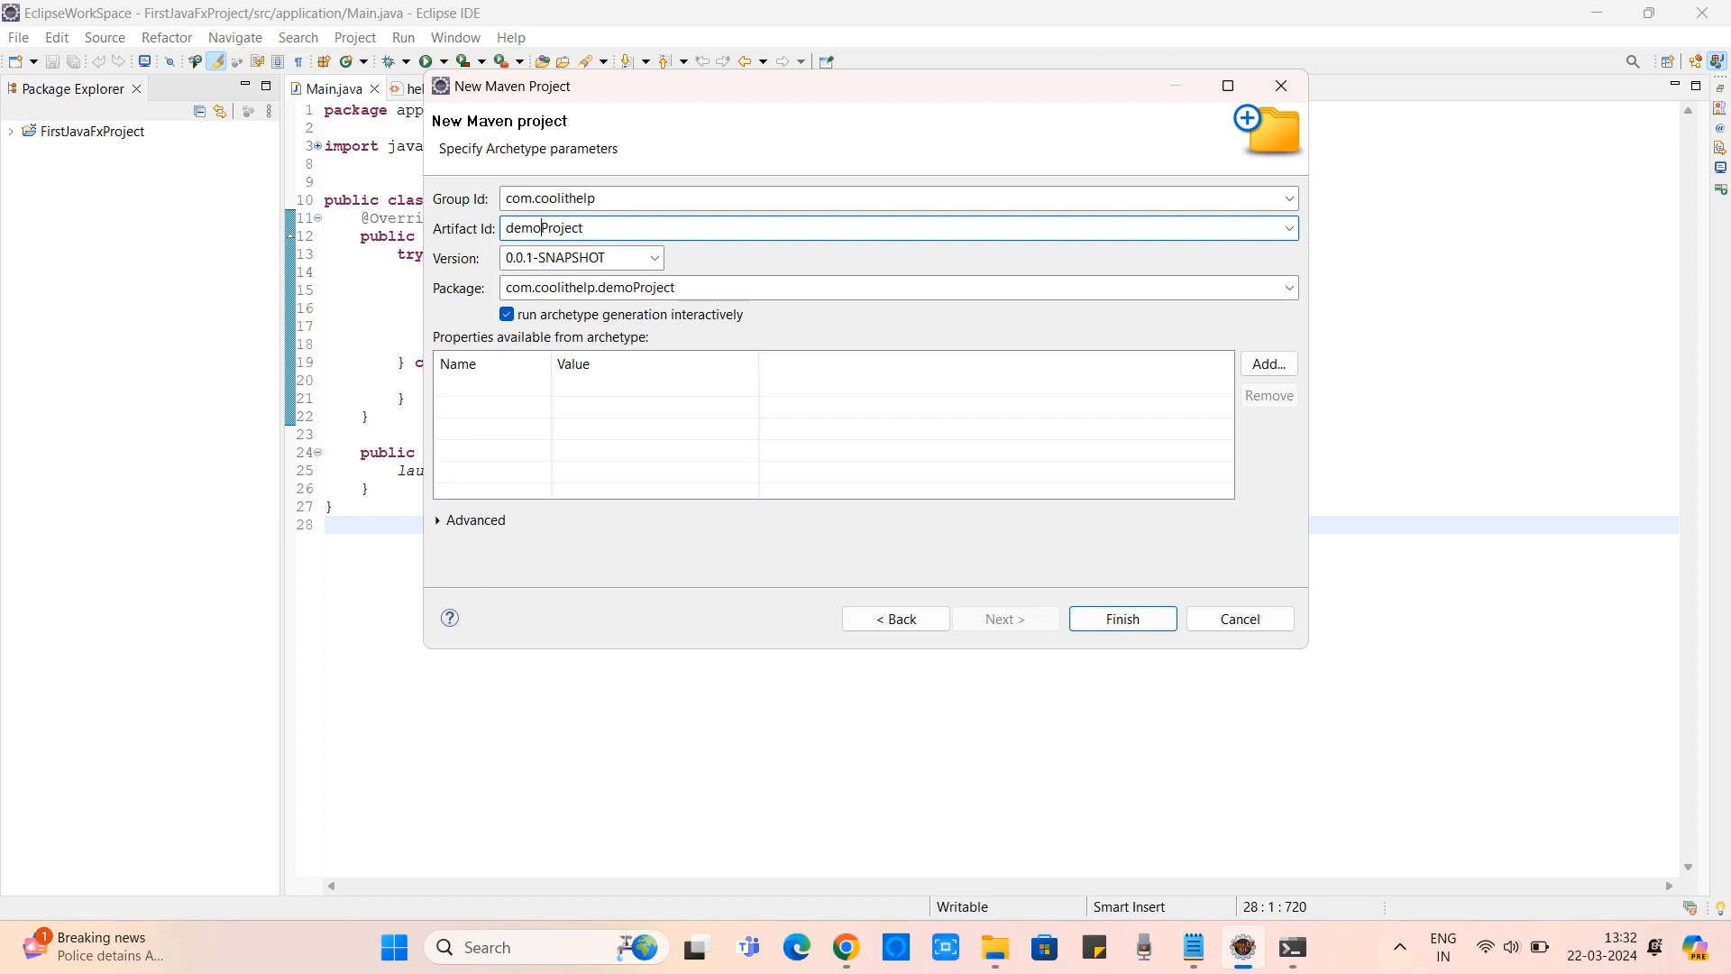
key(BackSpace)
key(BackSpace)
key(BackSpace)
key(BackSpace)
text(Test)
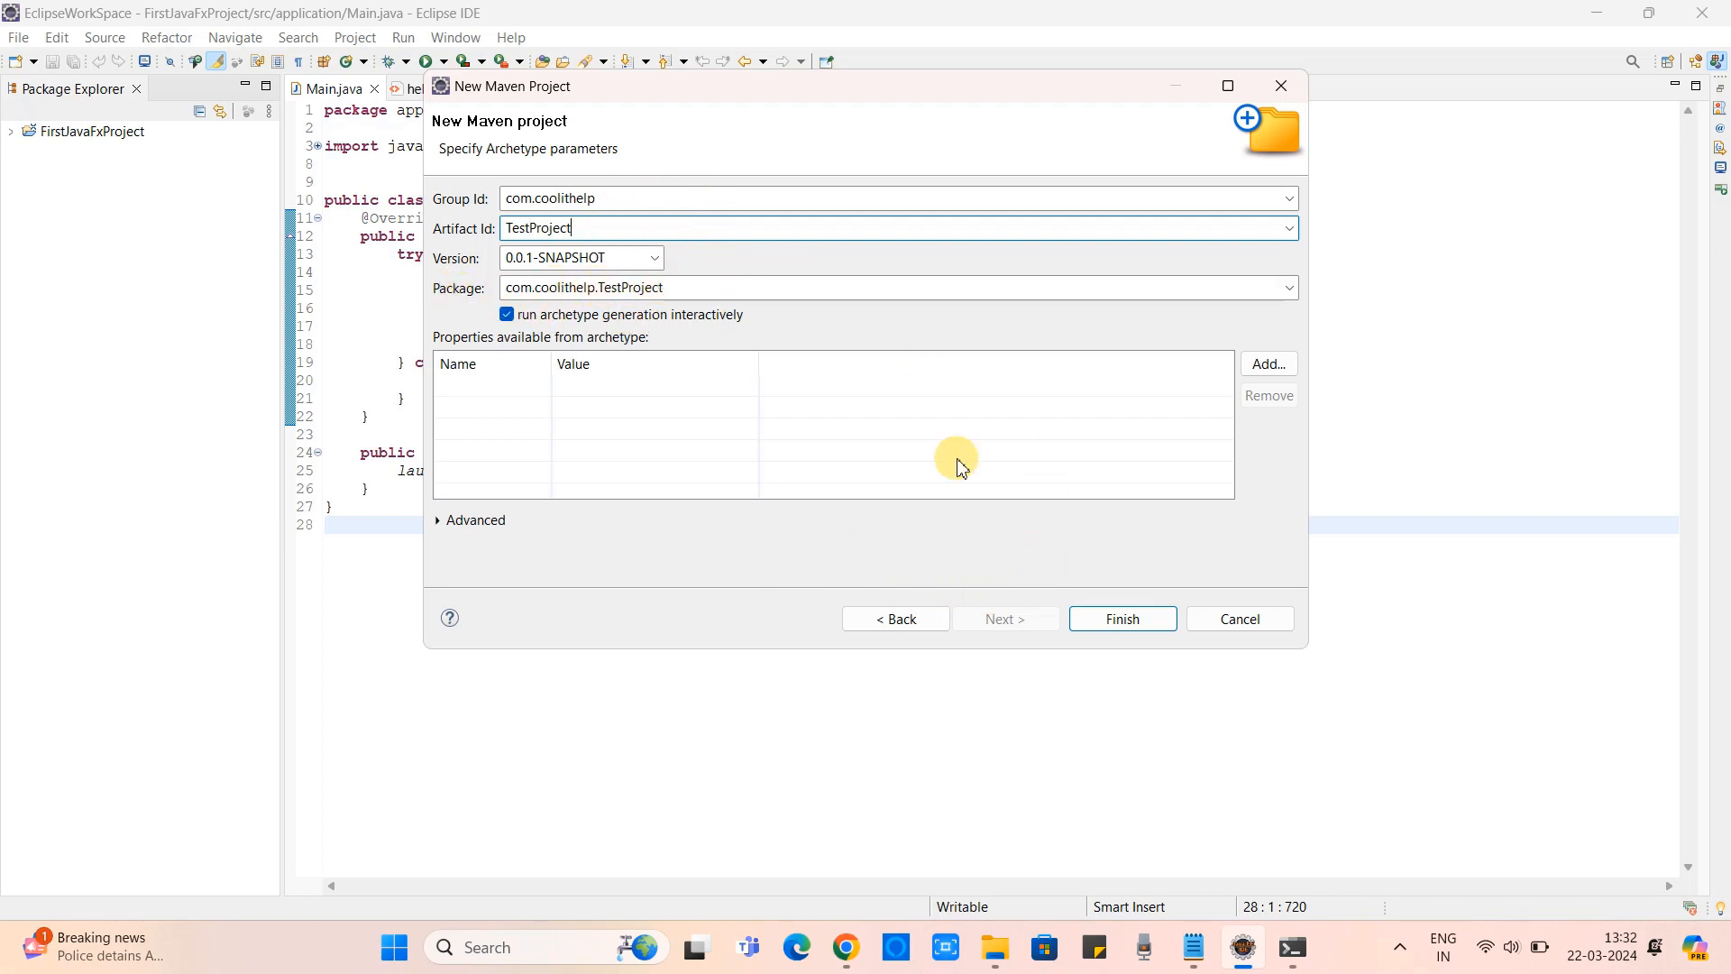
Generate the Maven project, confirm the properties configuration with y in the console, and check the build result
click(1122, 618)
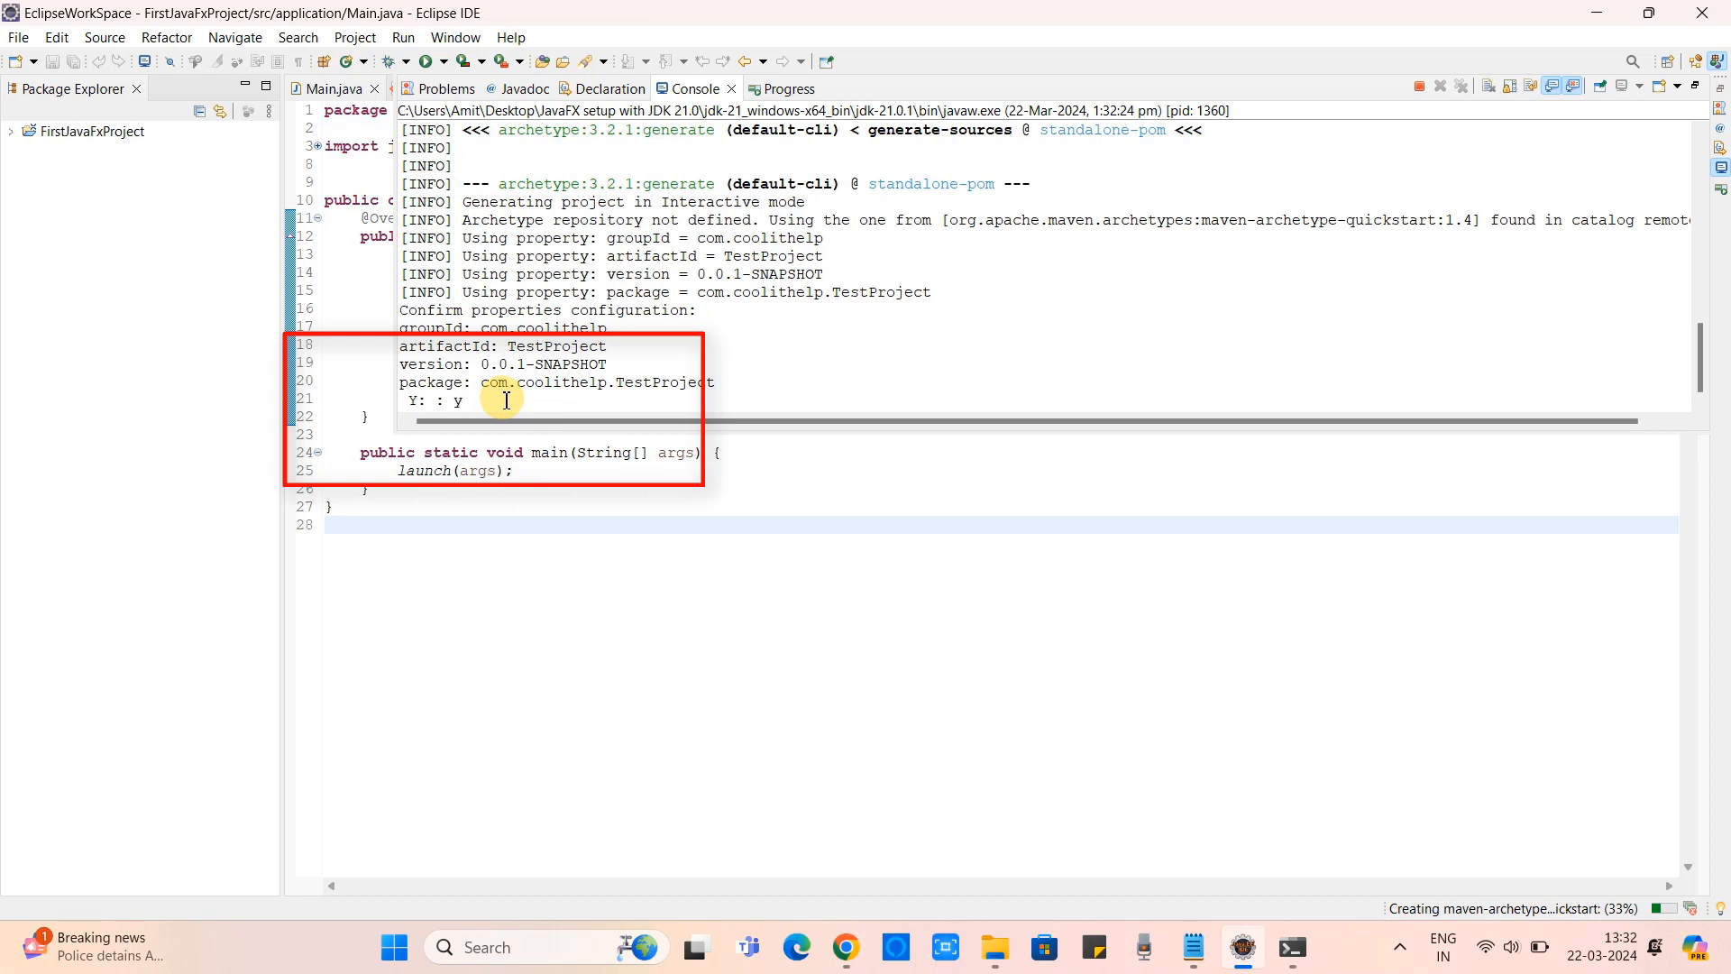
key(Return)
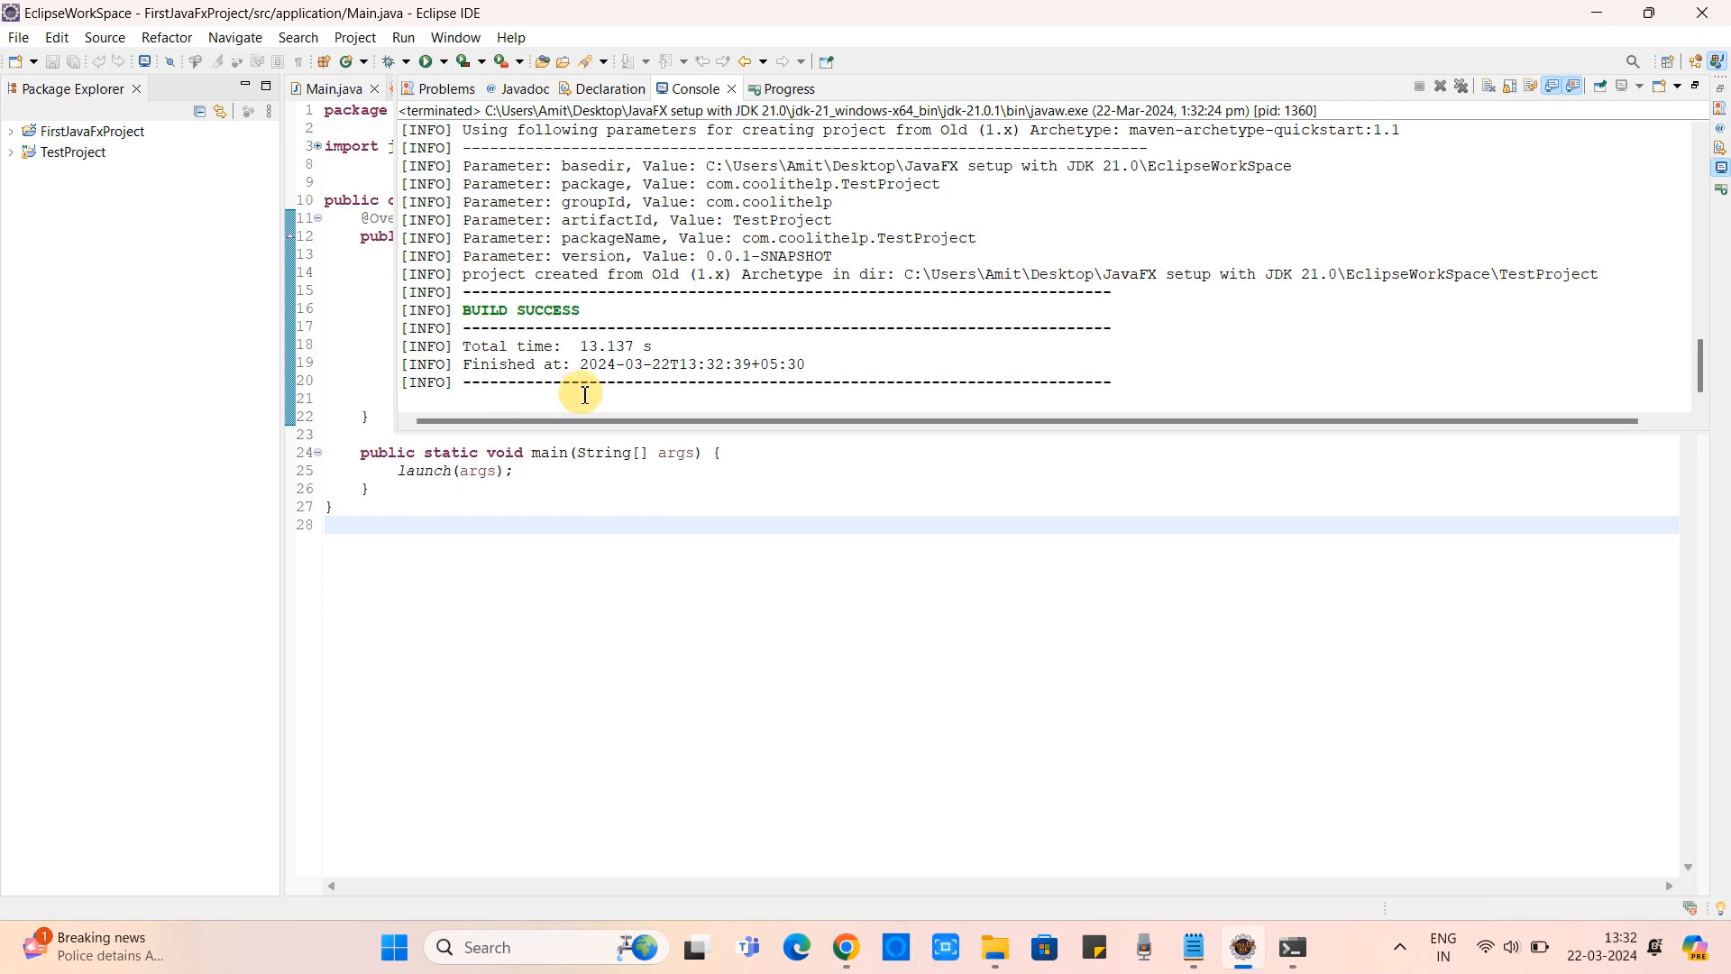
drag(586, 310, 460, 310)
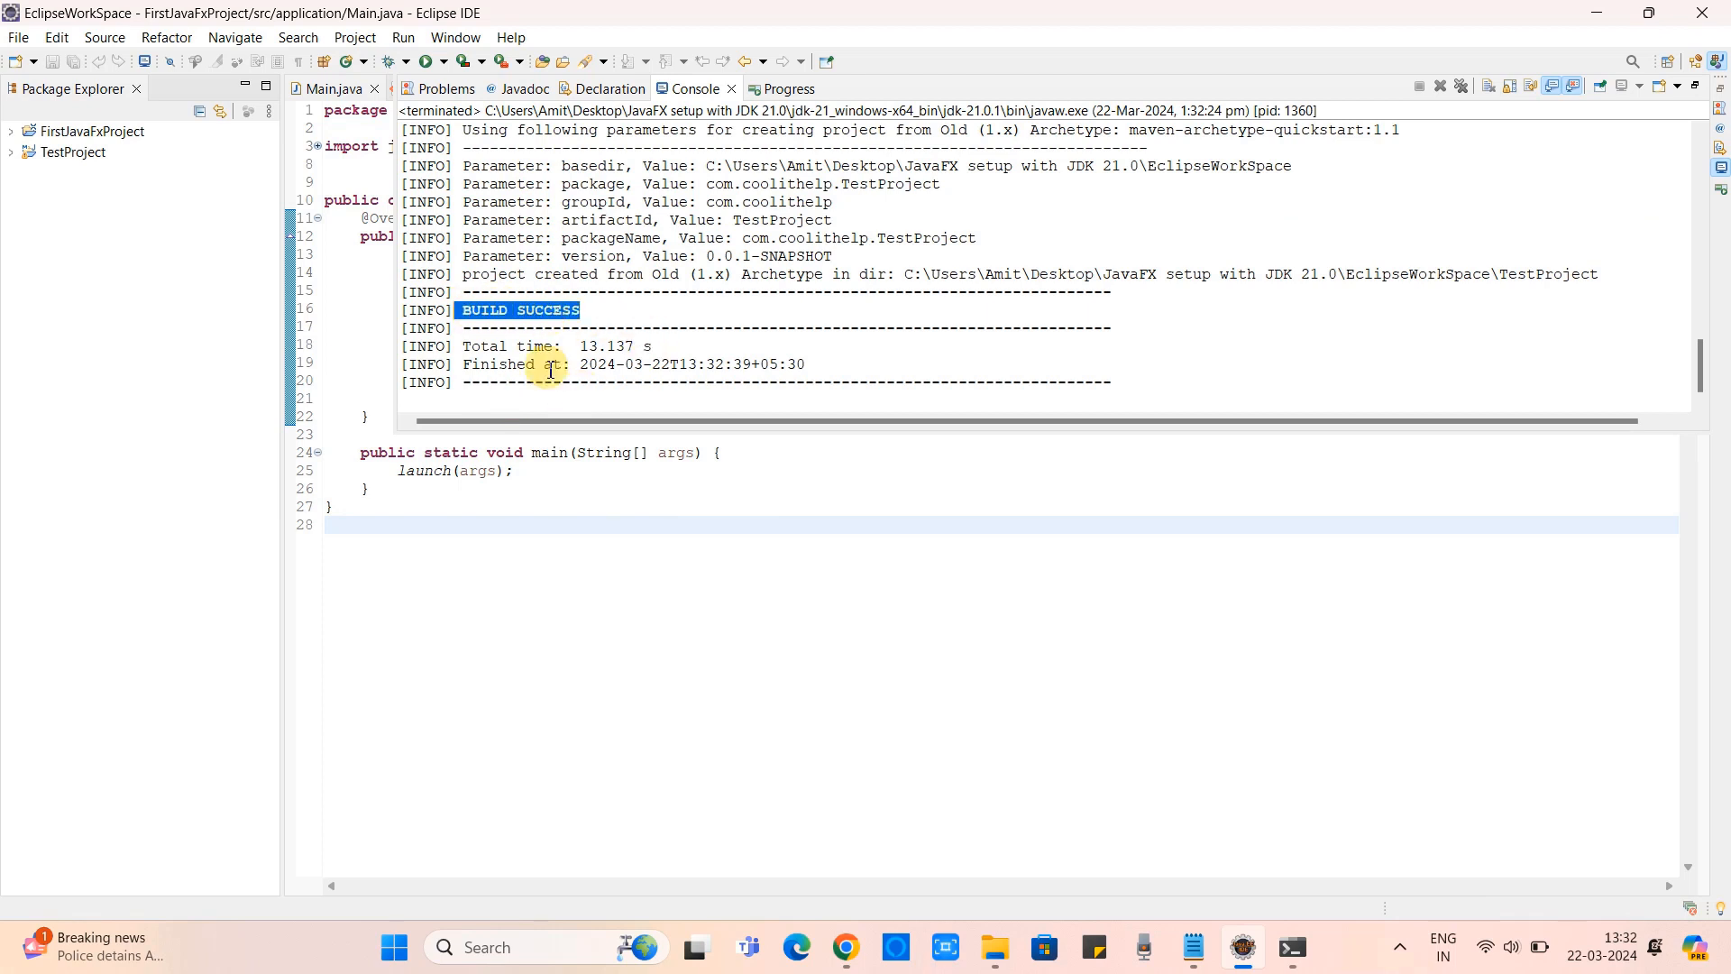
click(658, 495)
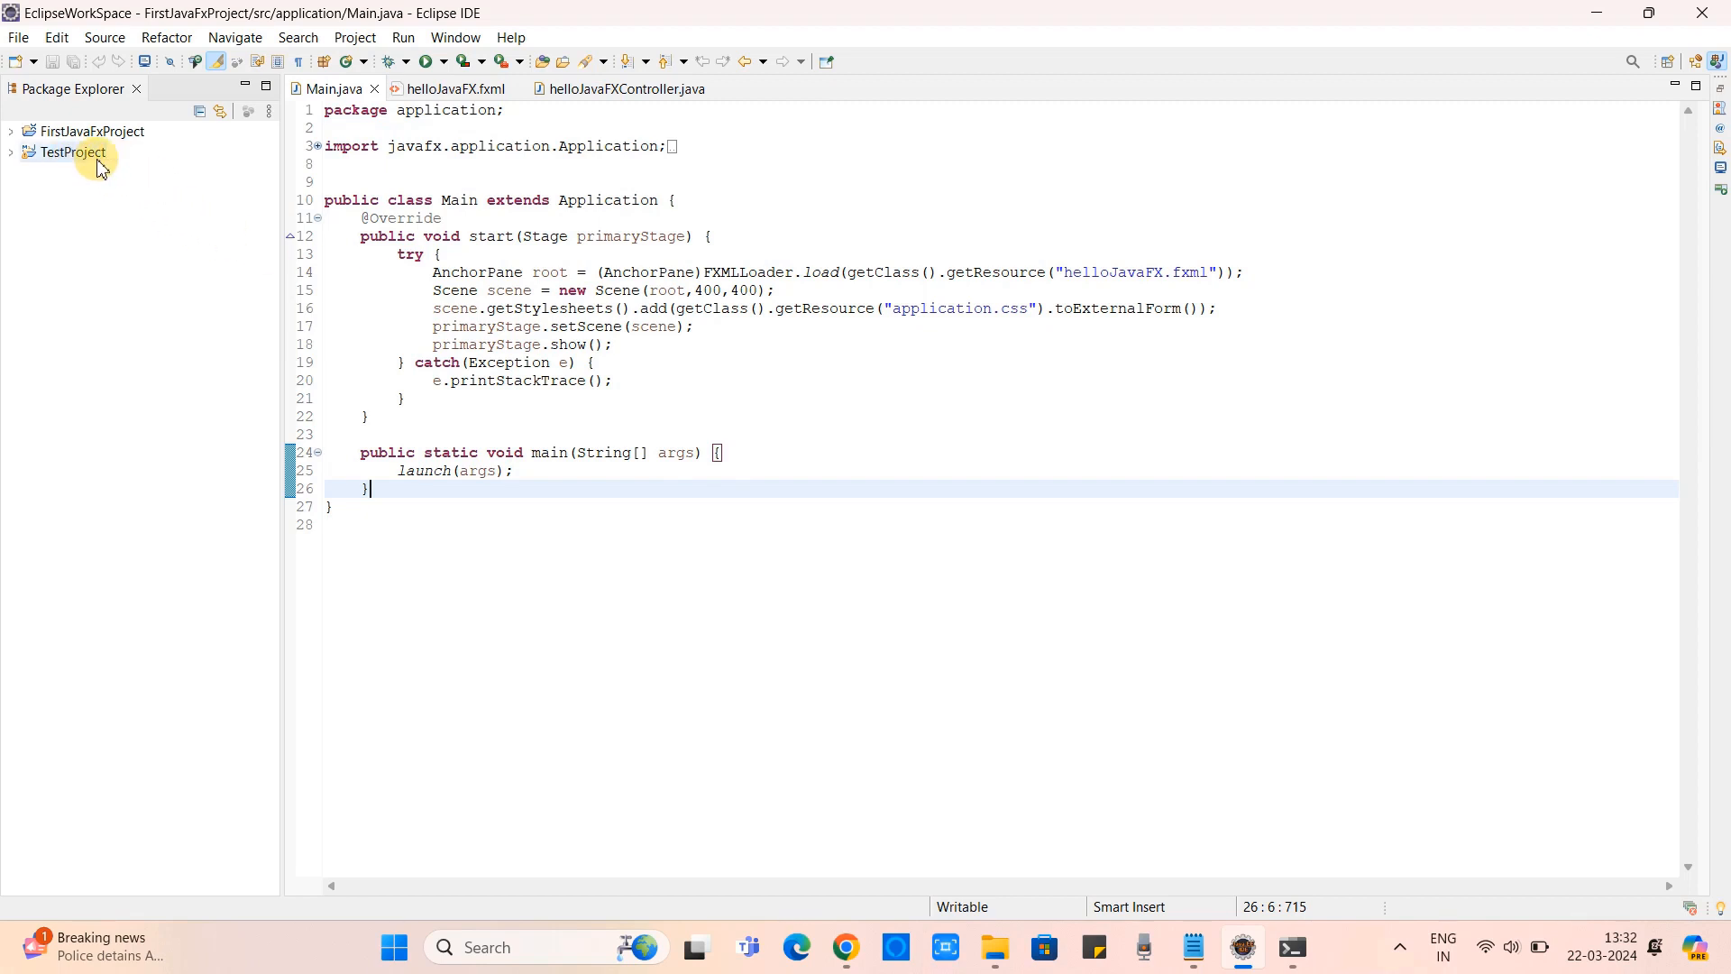
Expand TestProject down to App.java in the com.coolithelp.TestProject package under src/main/java
click(13, 153)
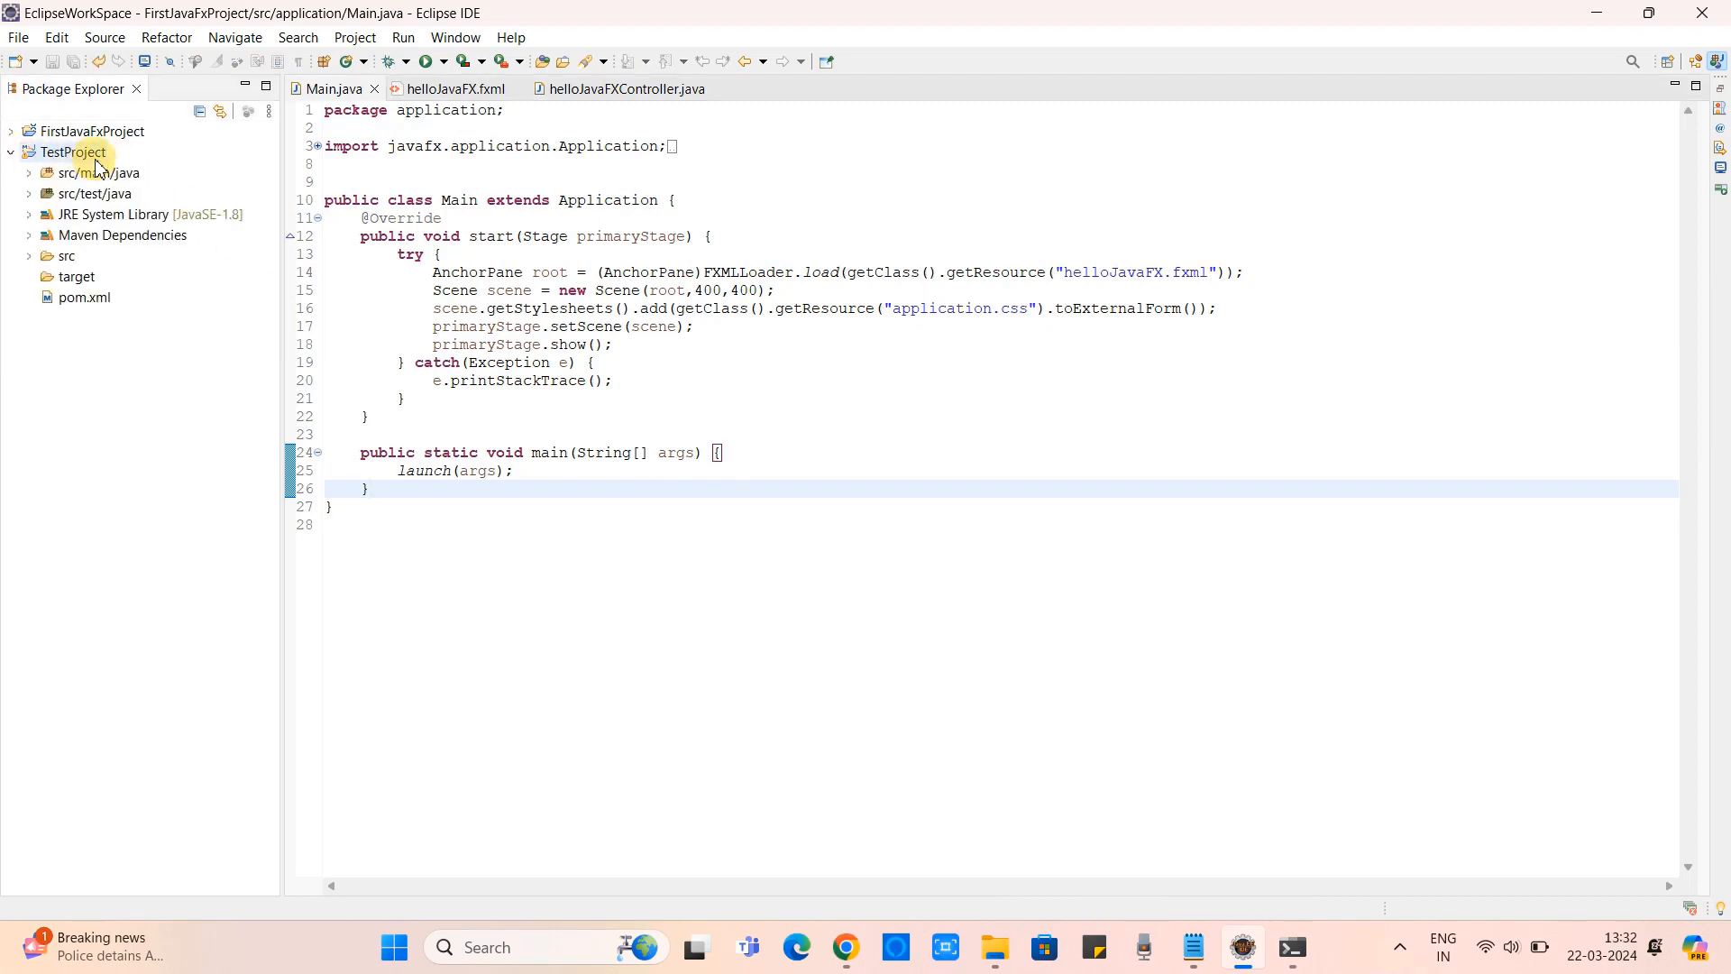
click(29, 173)
click(47, 194)
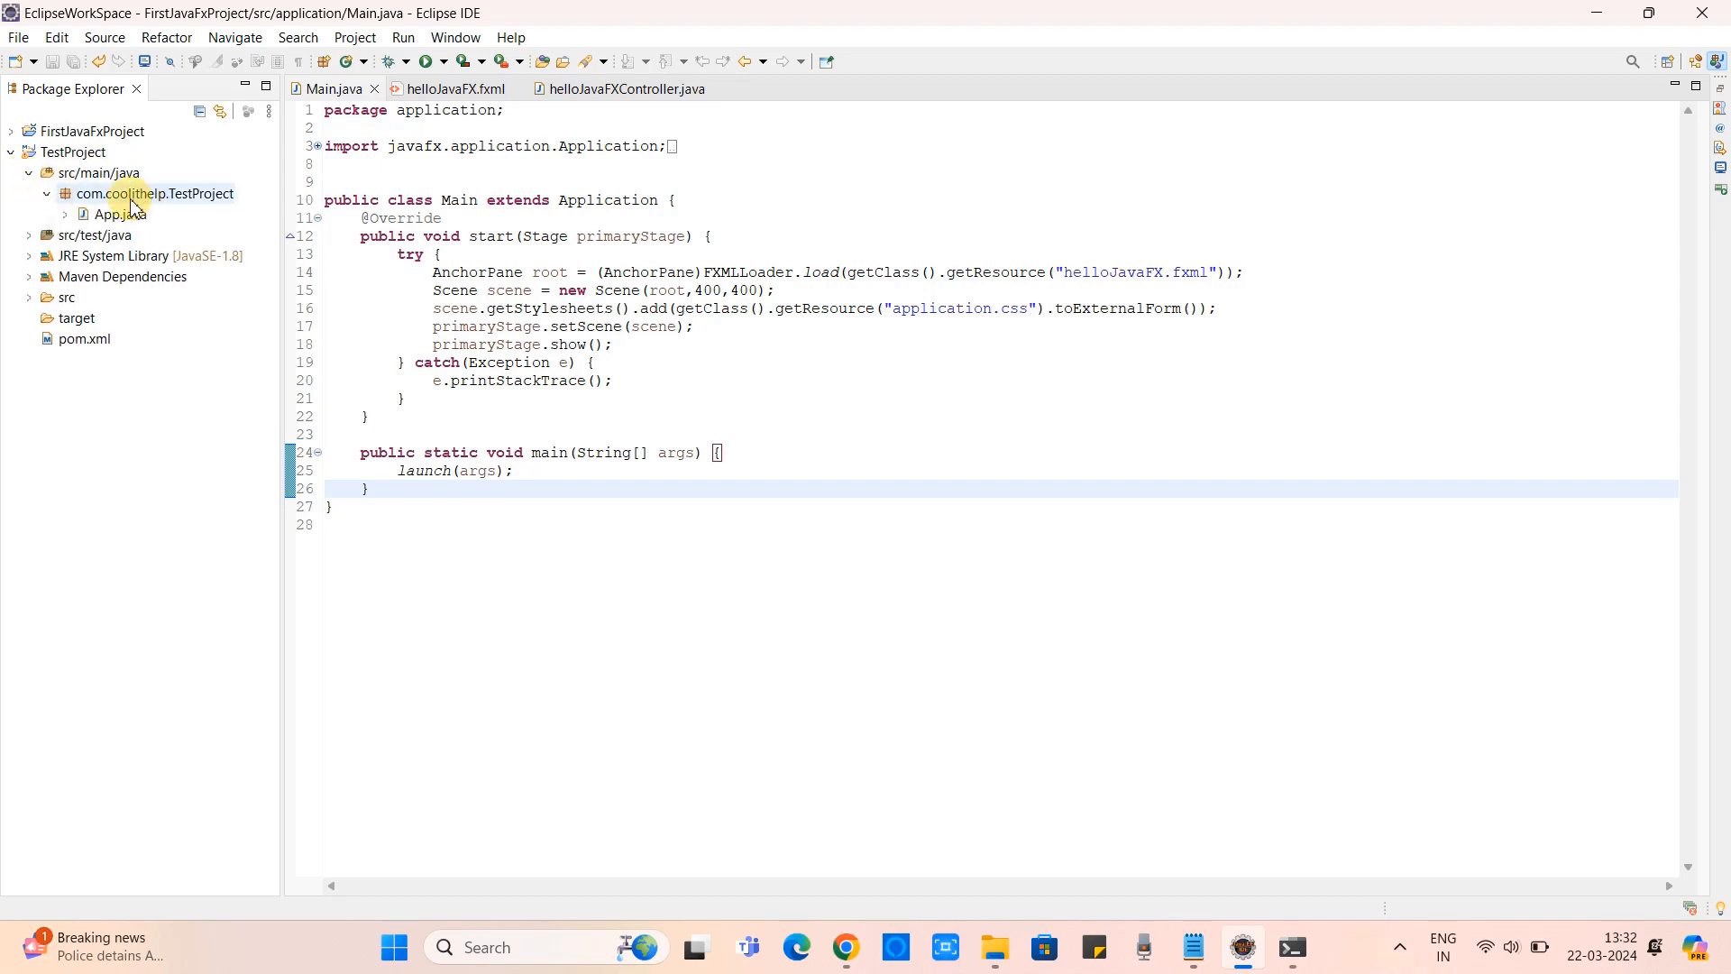
click(118, 215)
Close the open Main.java, helloJavaFX.fxml and helloJavaFXController.java editors
click(374, 88)
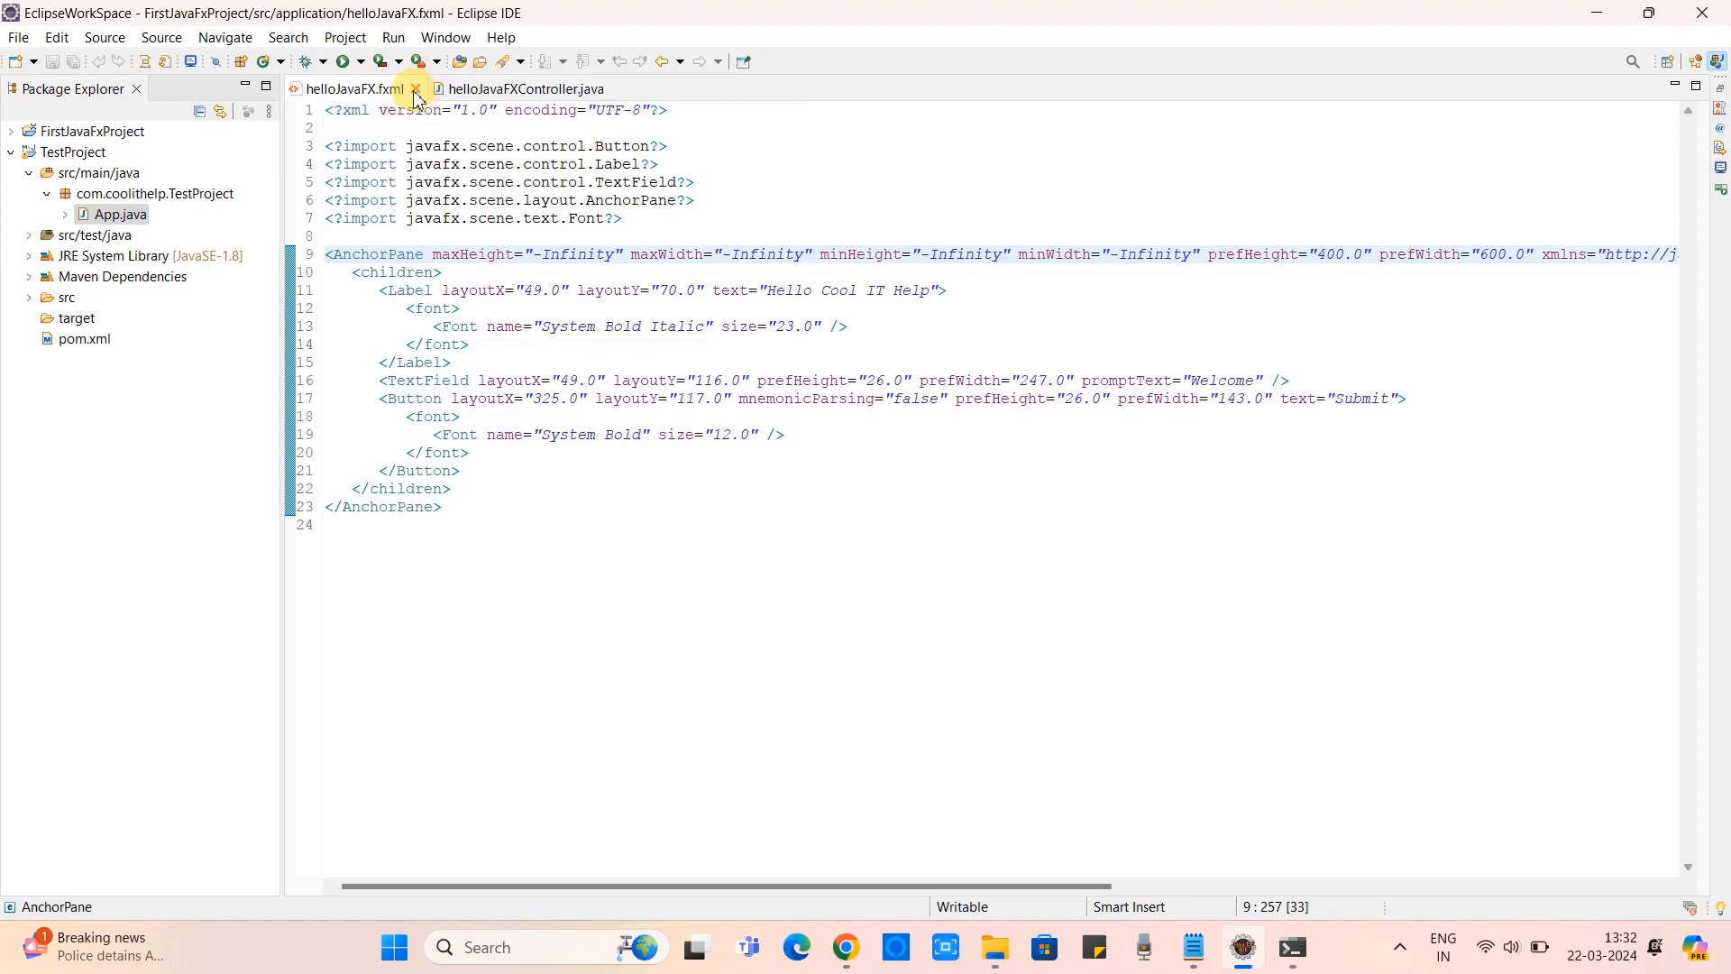
click(416, 89)
click(473, 88)
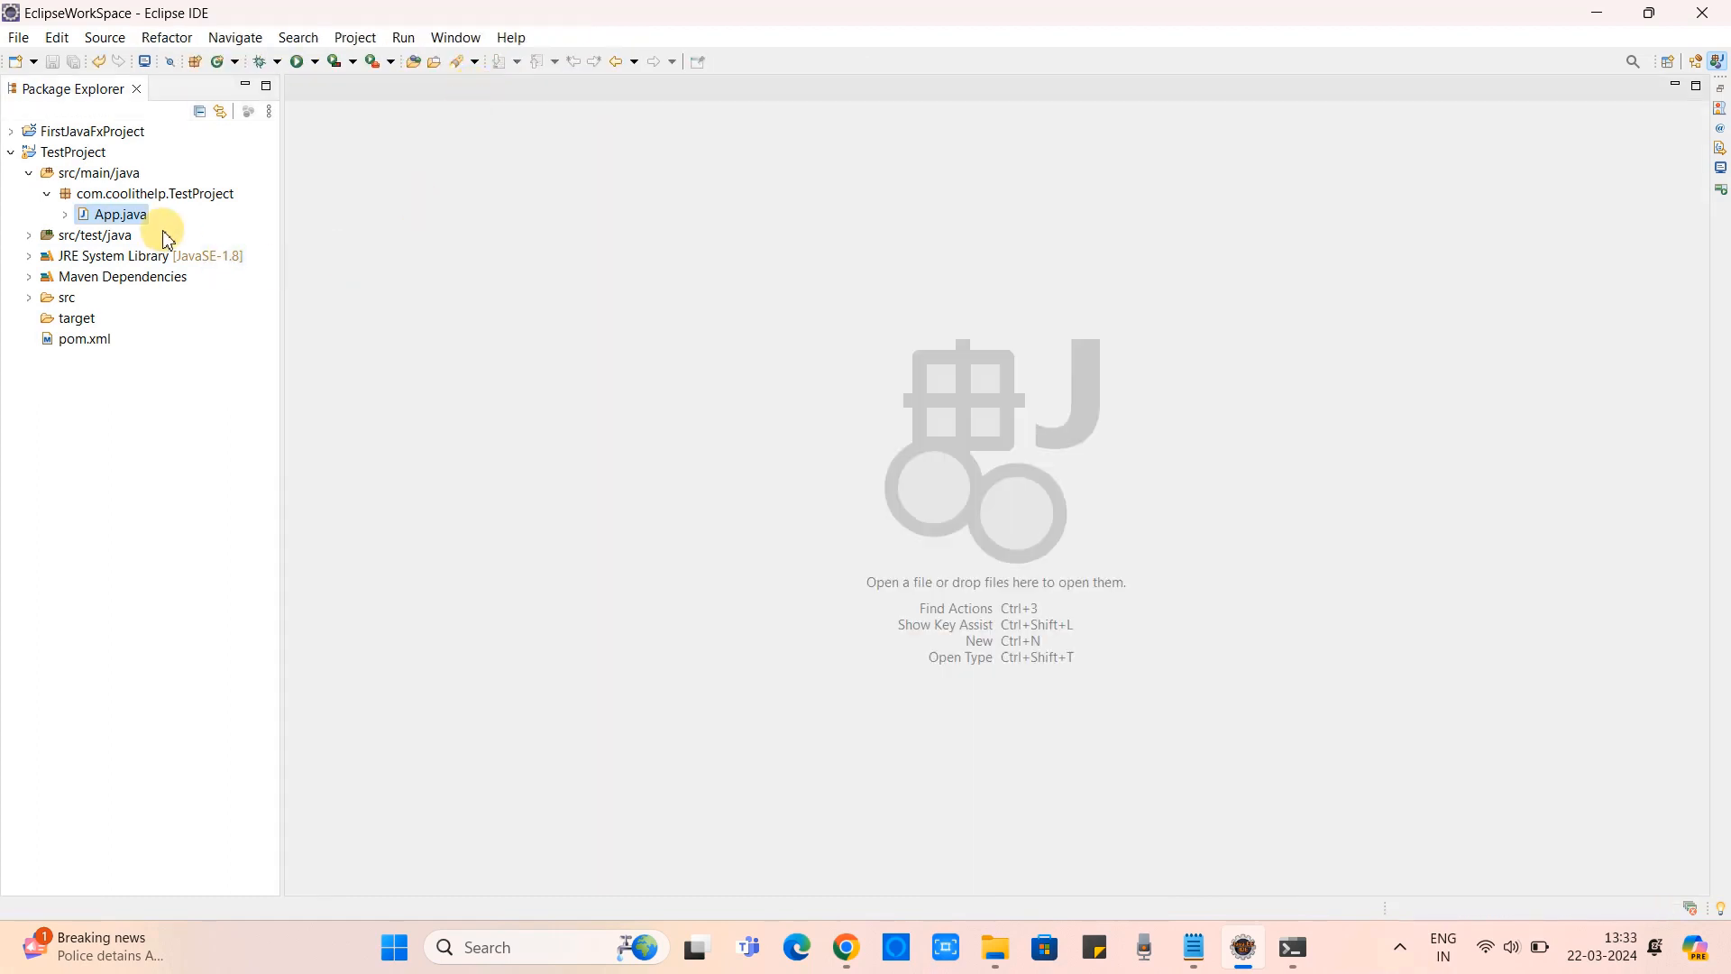
Open App.java to examine its println statement, and open TestProject's pom.xml to view its configuration
click(135, 212)
double_click(137, 213)
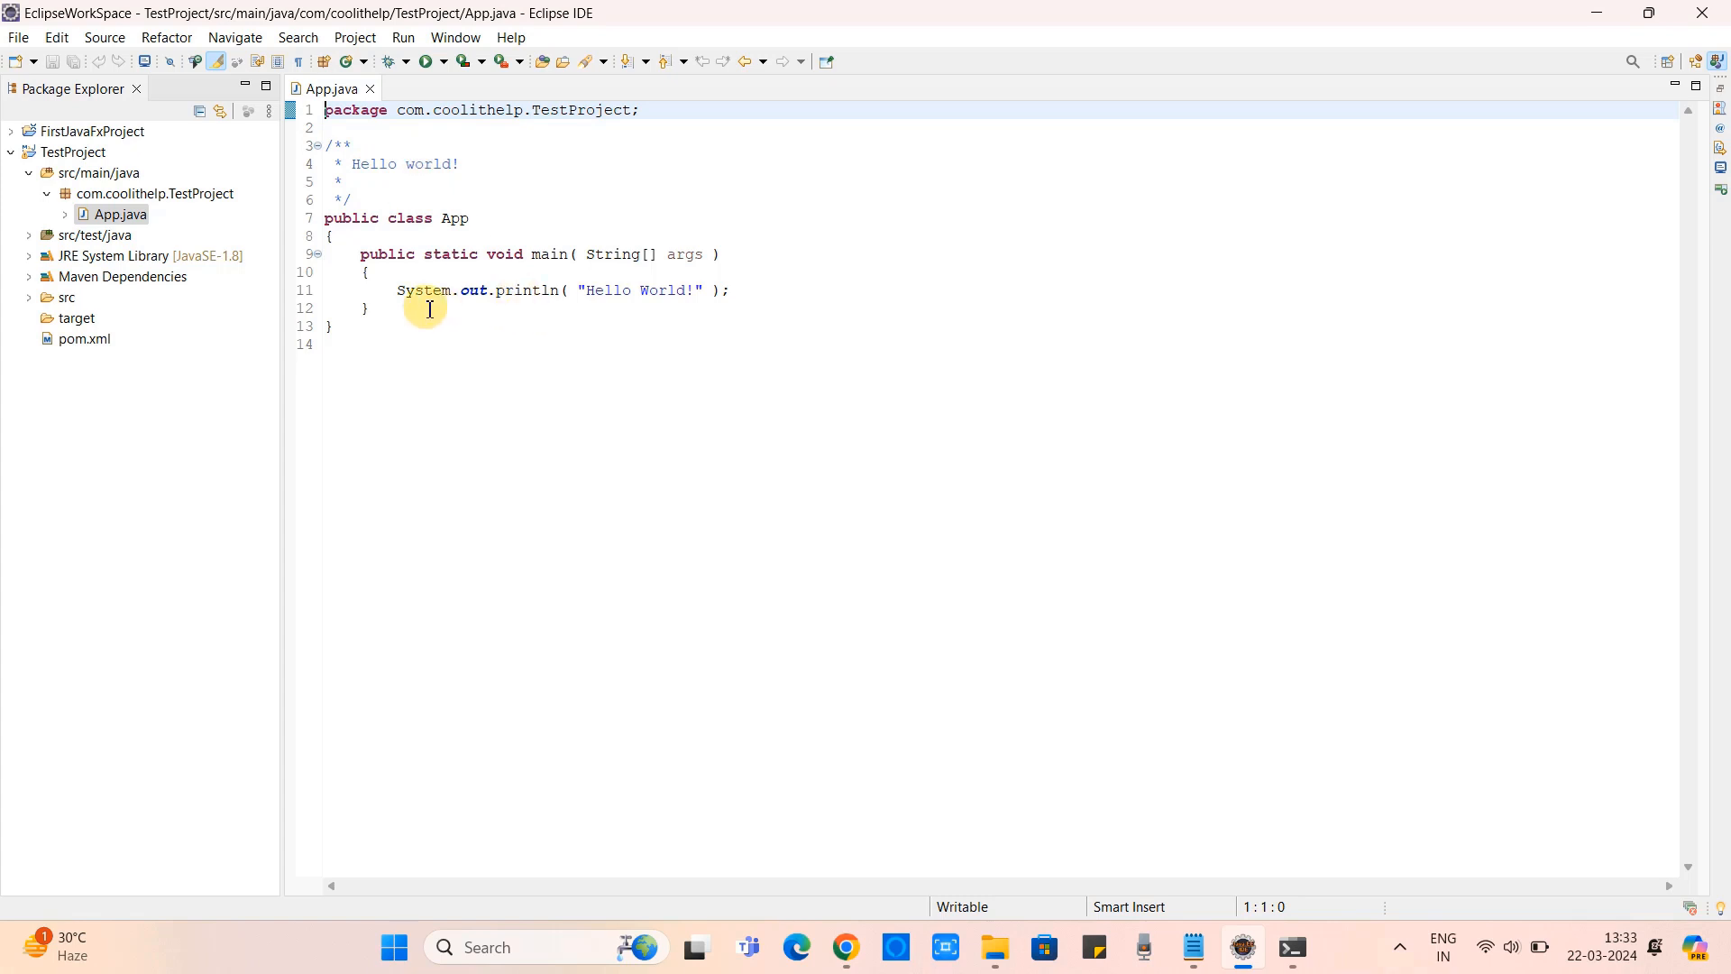
drag(397, 290, 730, 290)
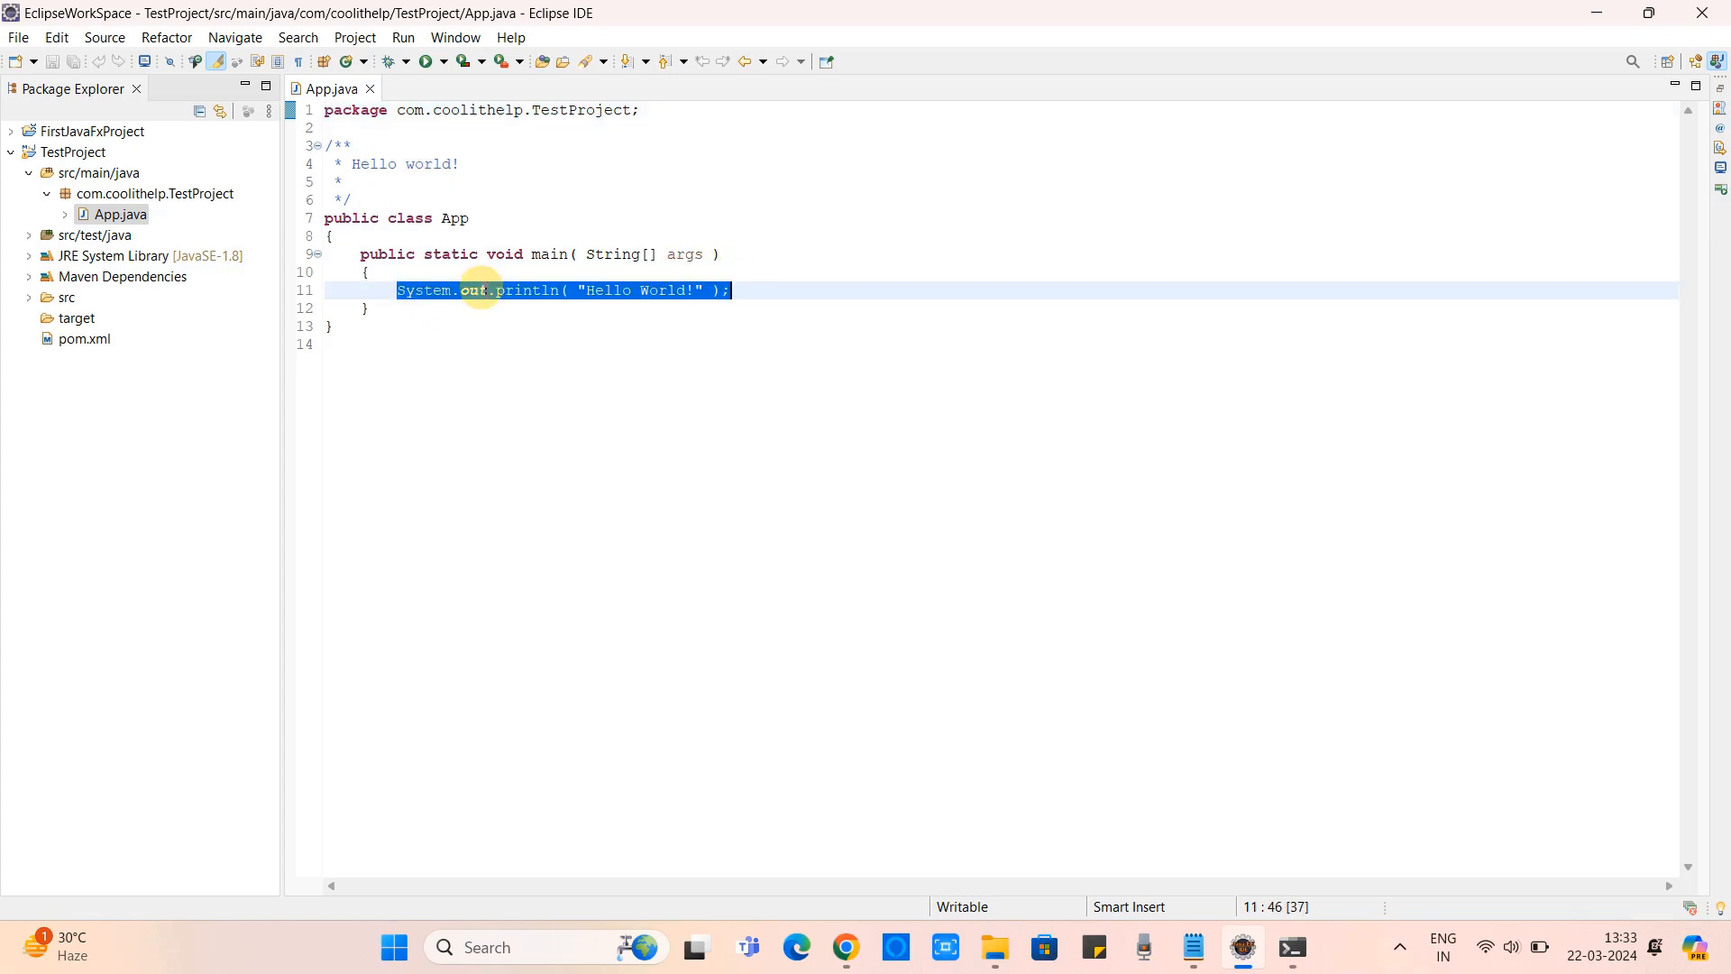
double_click(91, 341)
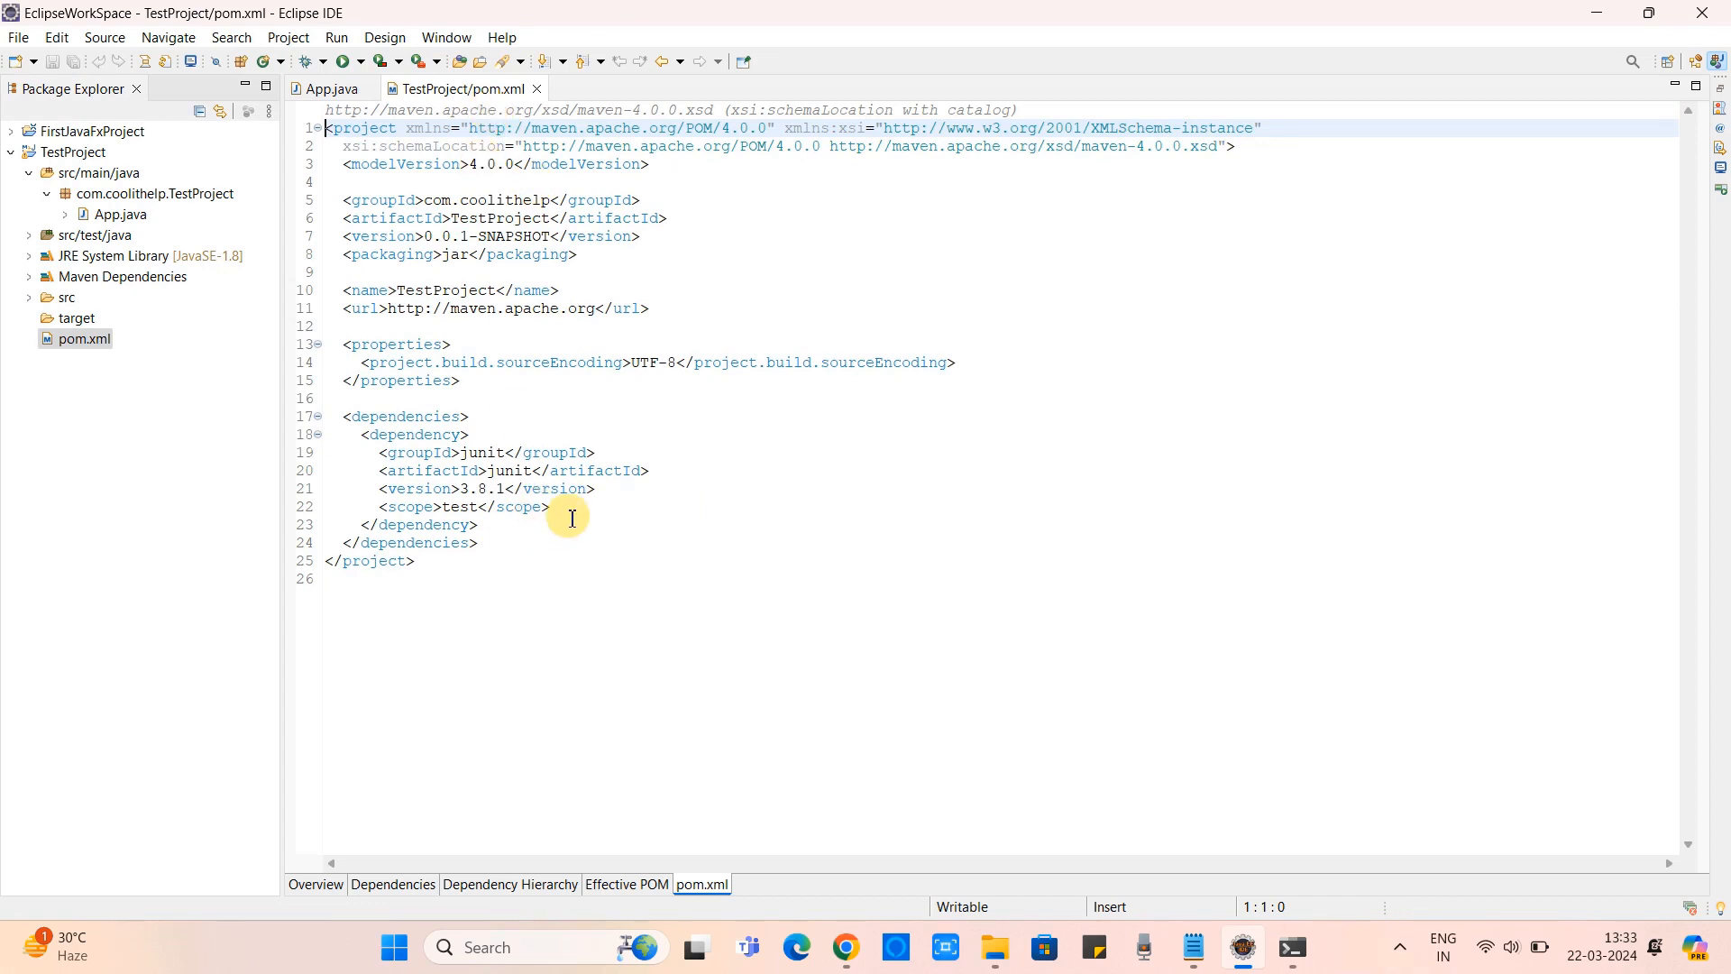
Switch to File Explorer and locate the TestProject folder inside EclipseWorkSpace
click(96, 158)
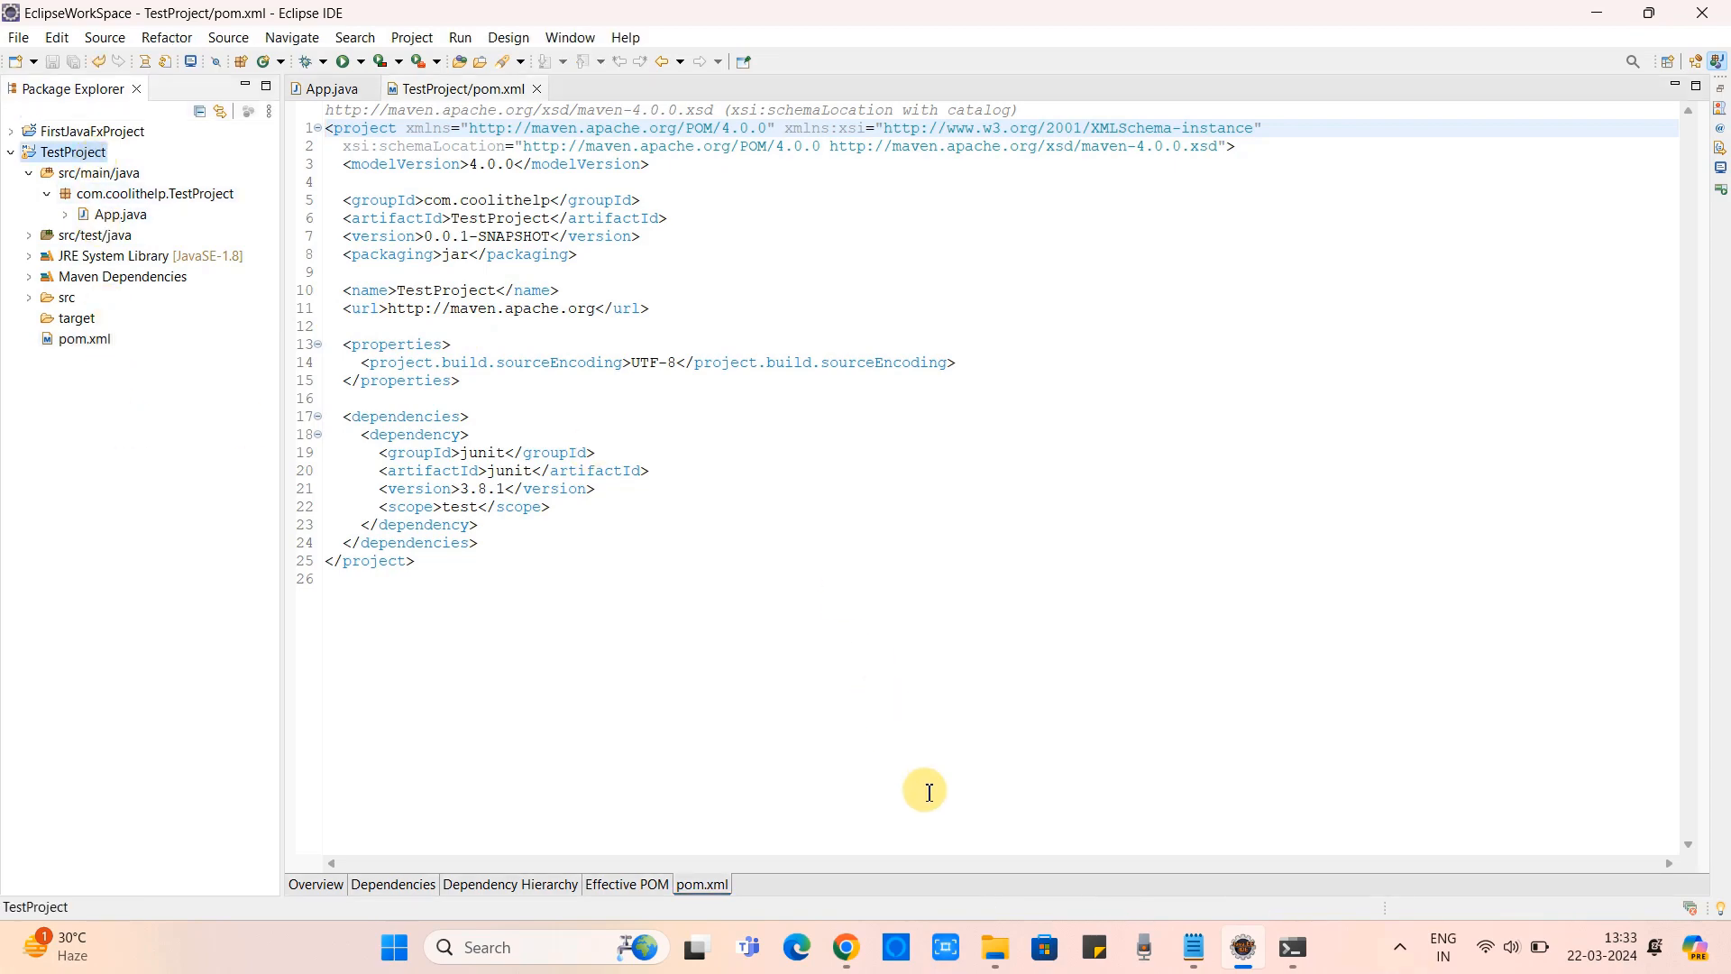
mouse_move(994, 947)
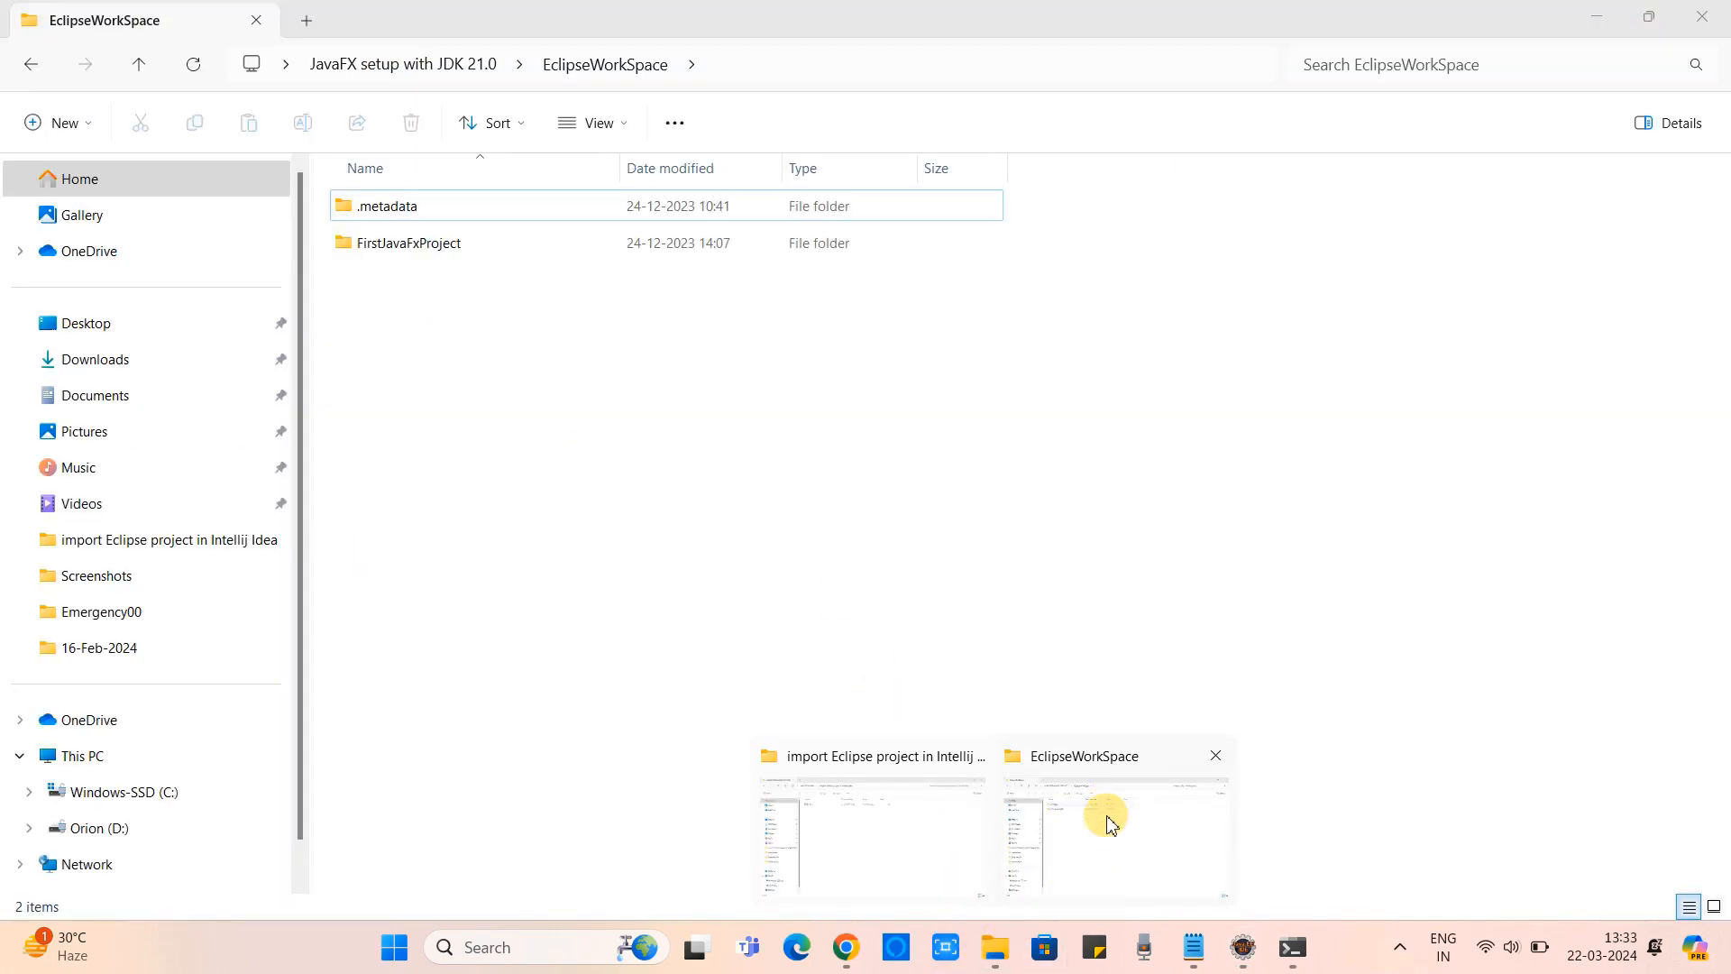
click(1111, 824)
click(403, 289)
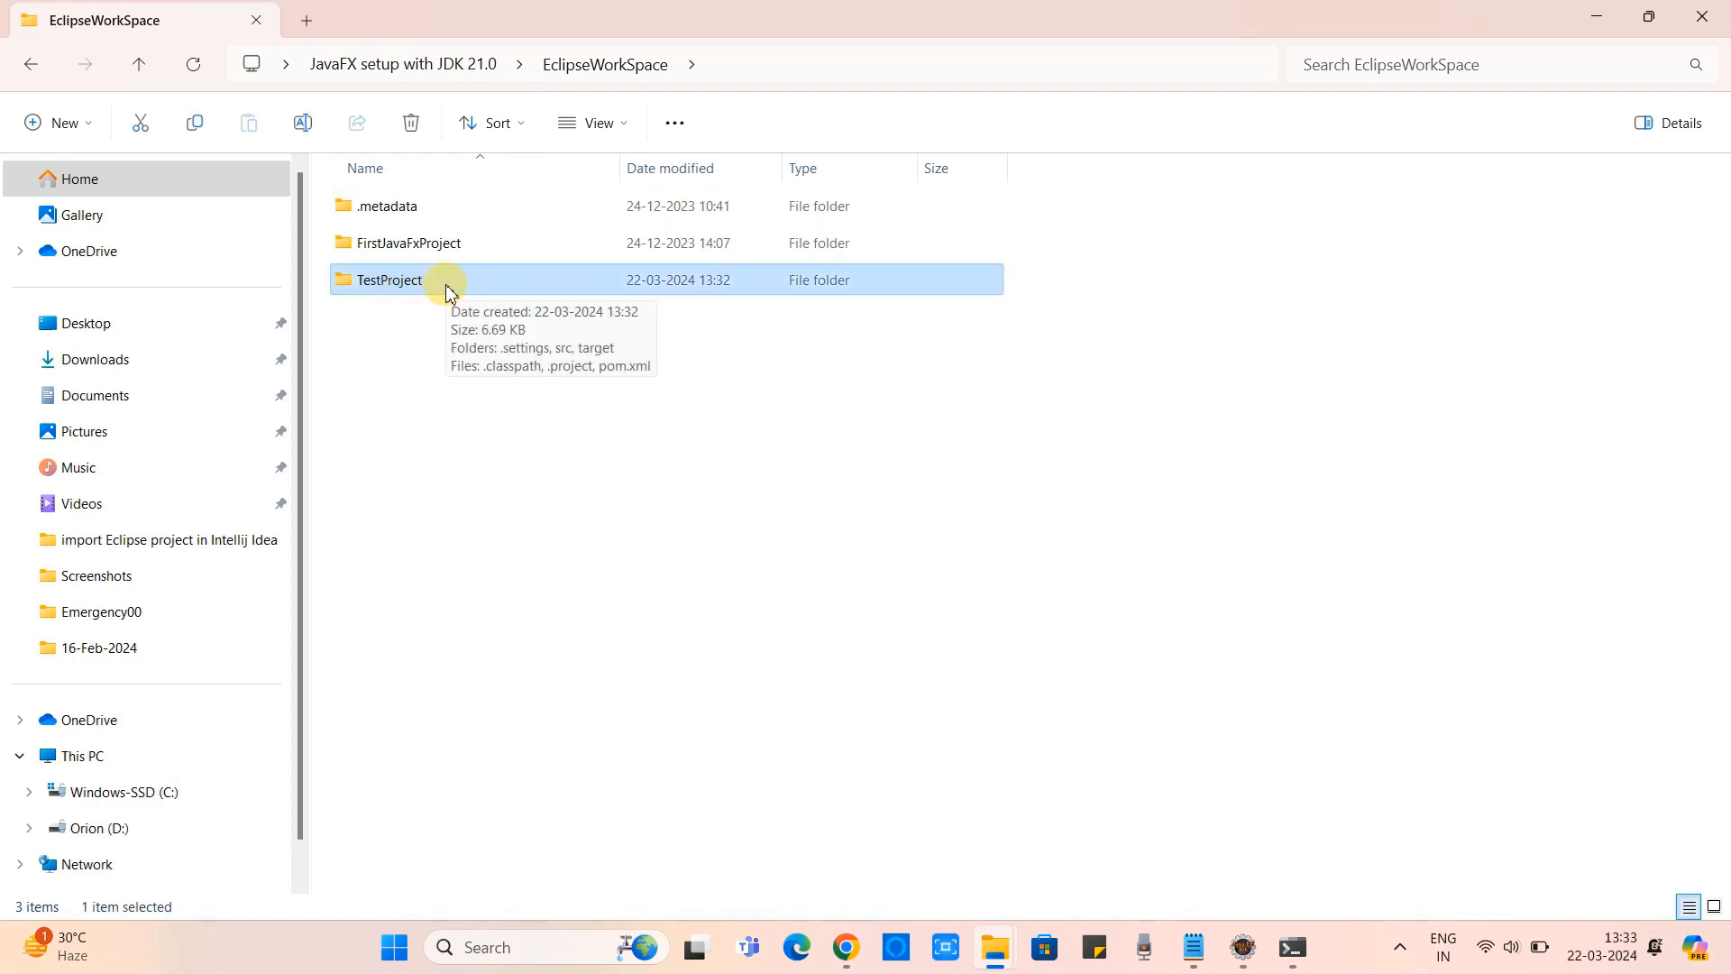
click(622, 572)
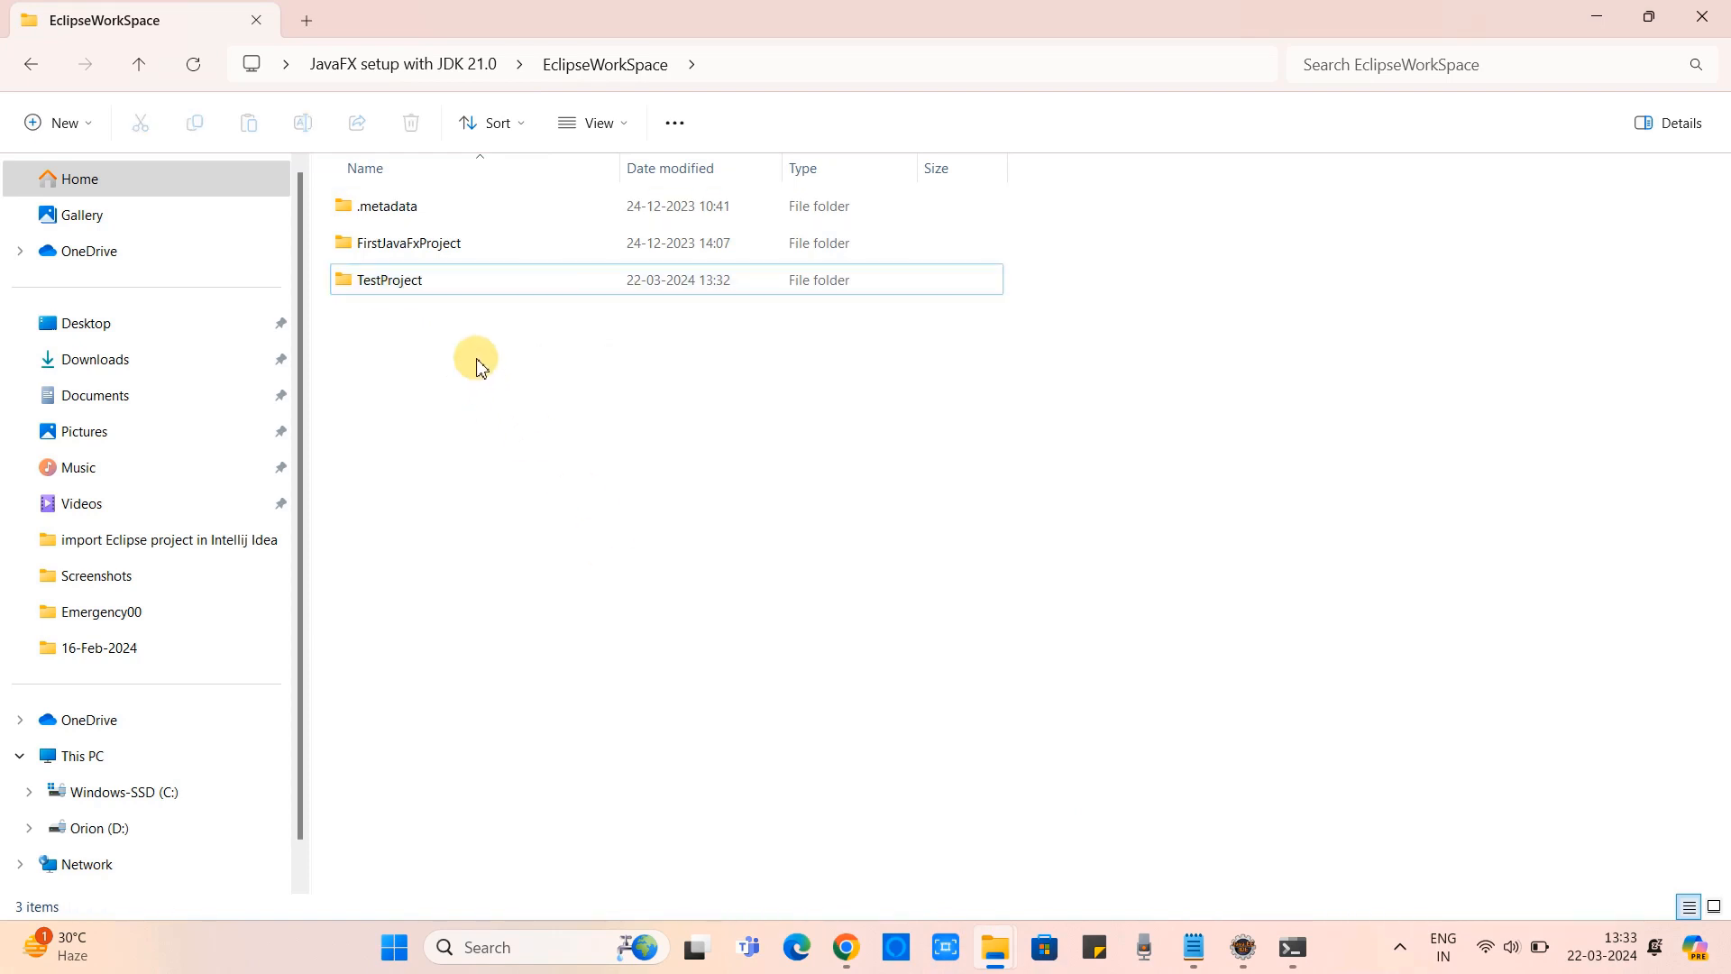
click(447, 296)
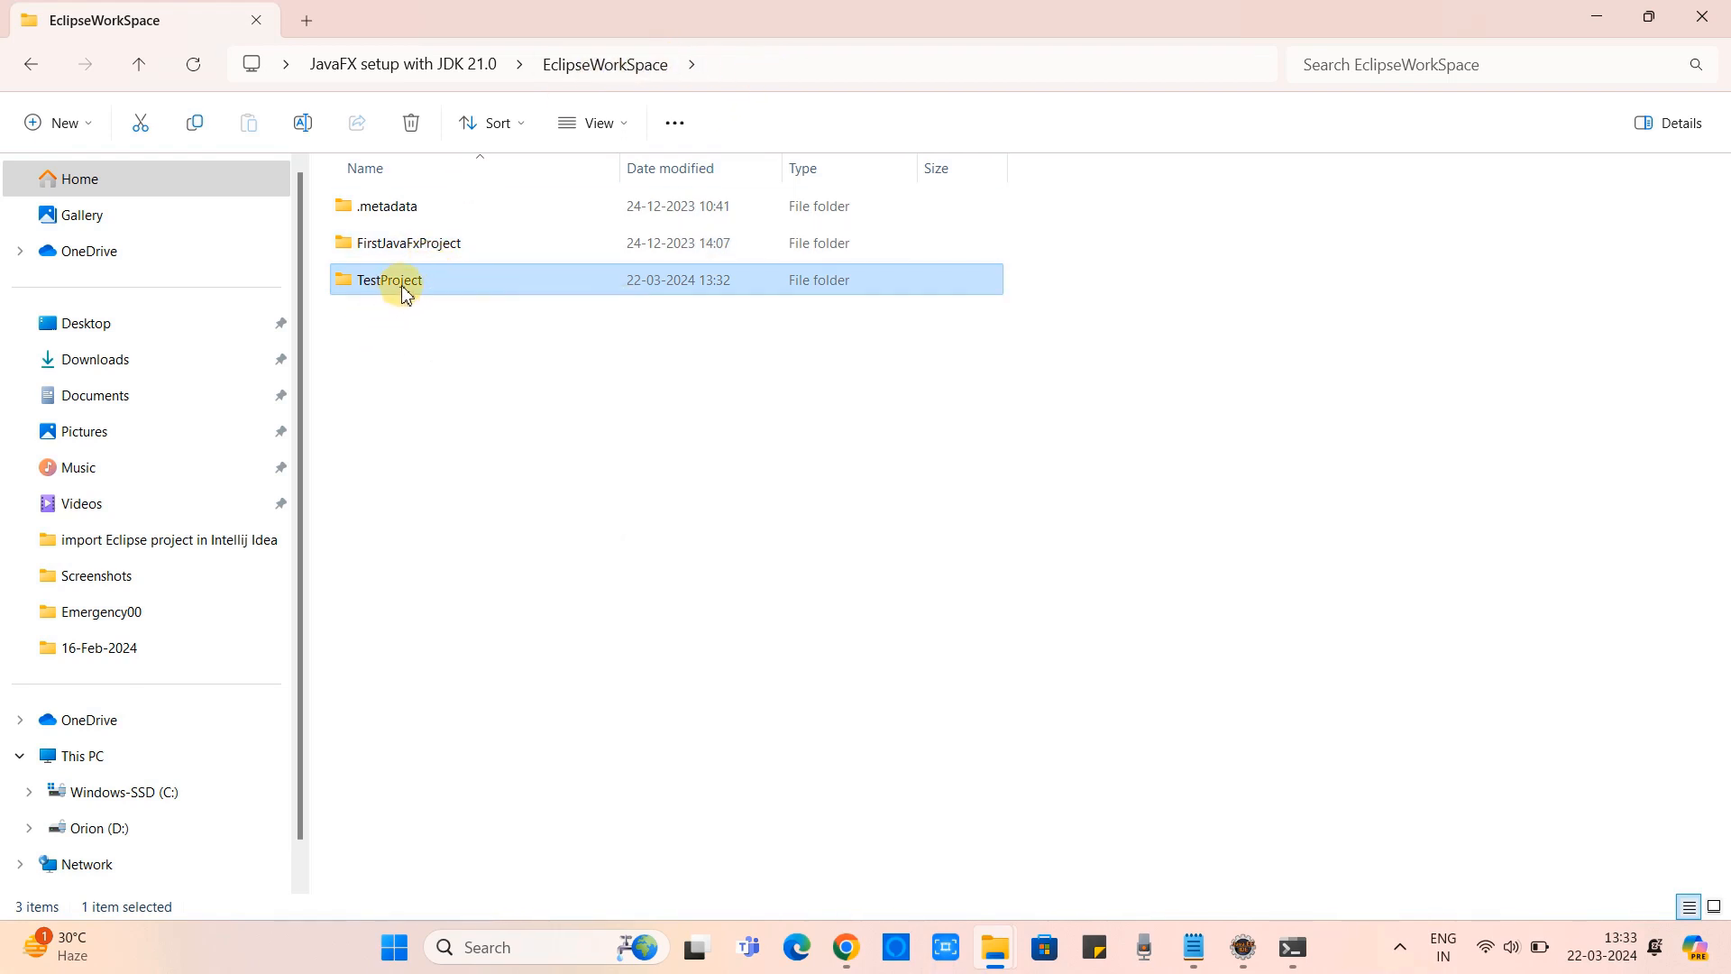
mouse_move(406, 287)
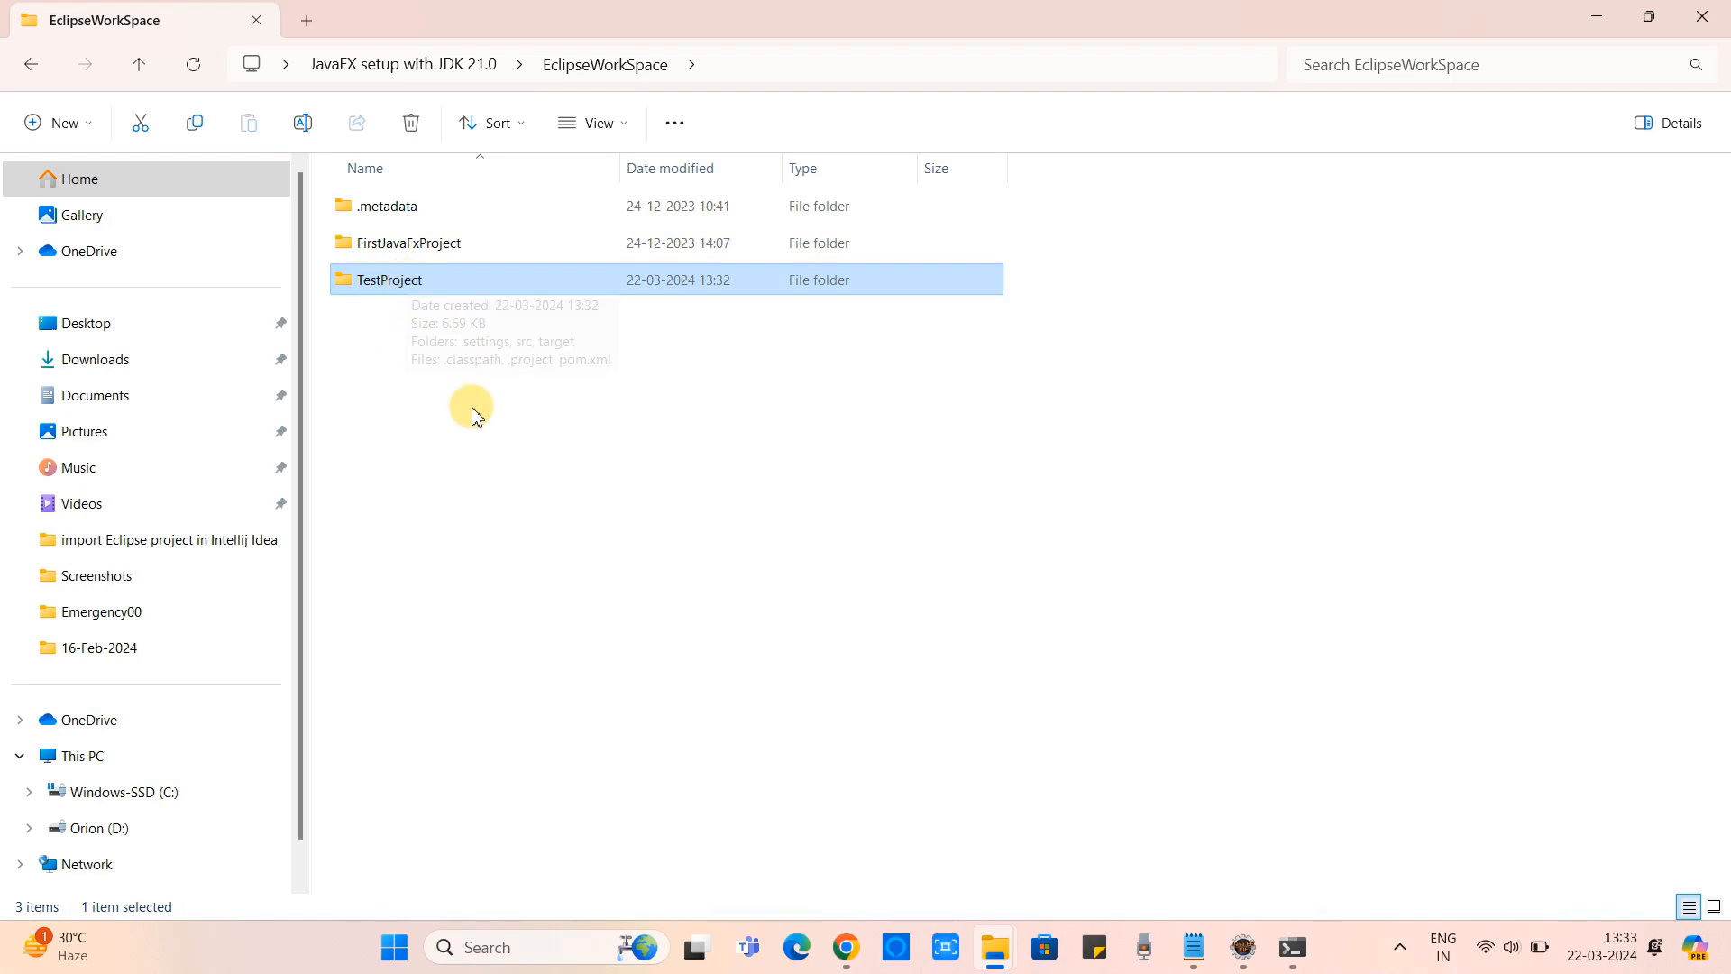
Switch to Notes.txt in Notepad and add the line "maven java project is ready." under Step 1
click(1193, 946)
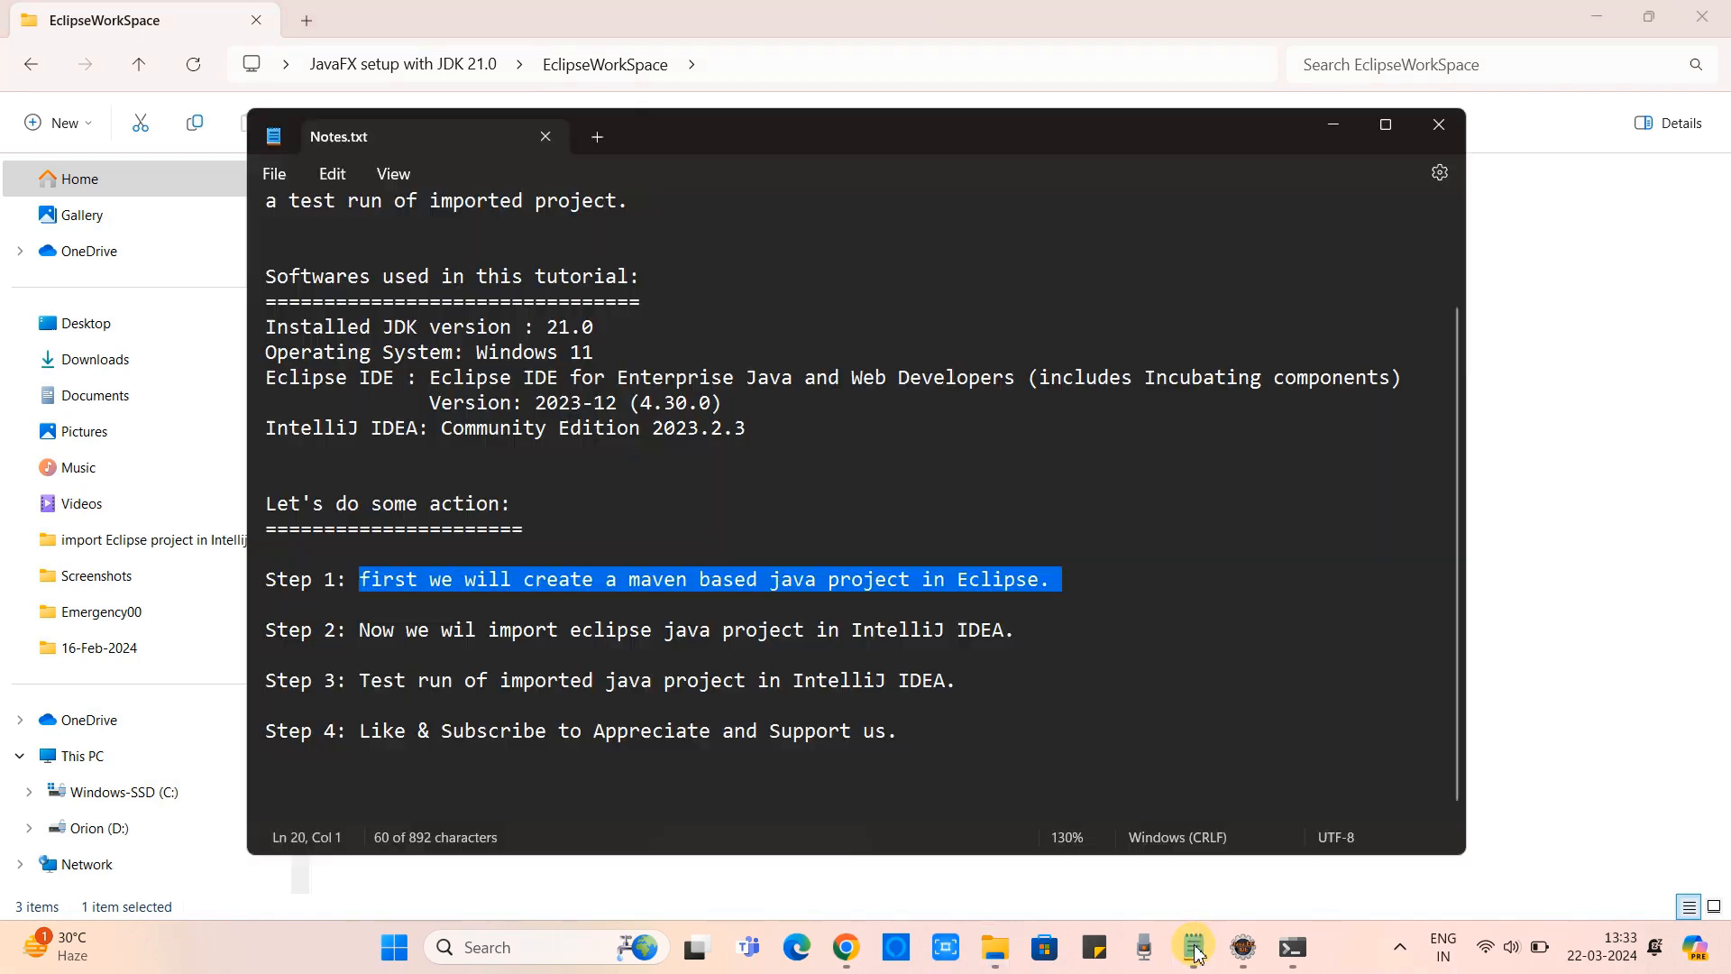
drag(348, 634, 263, 630)
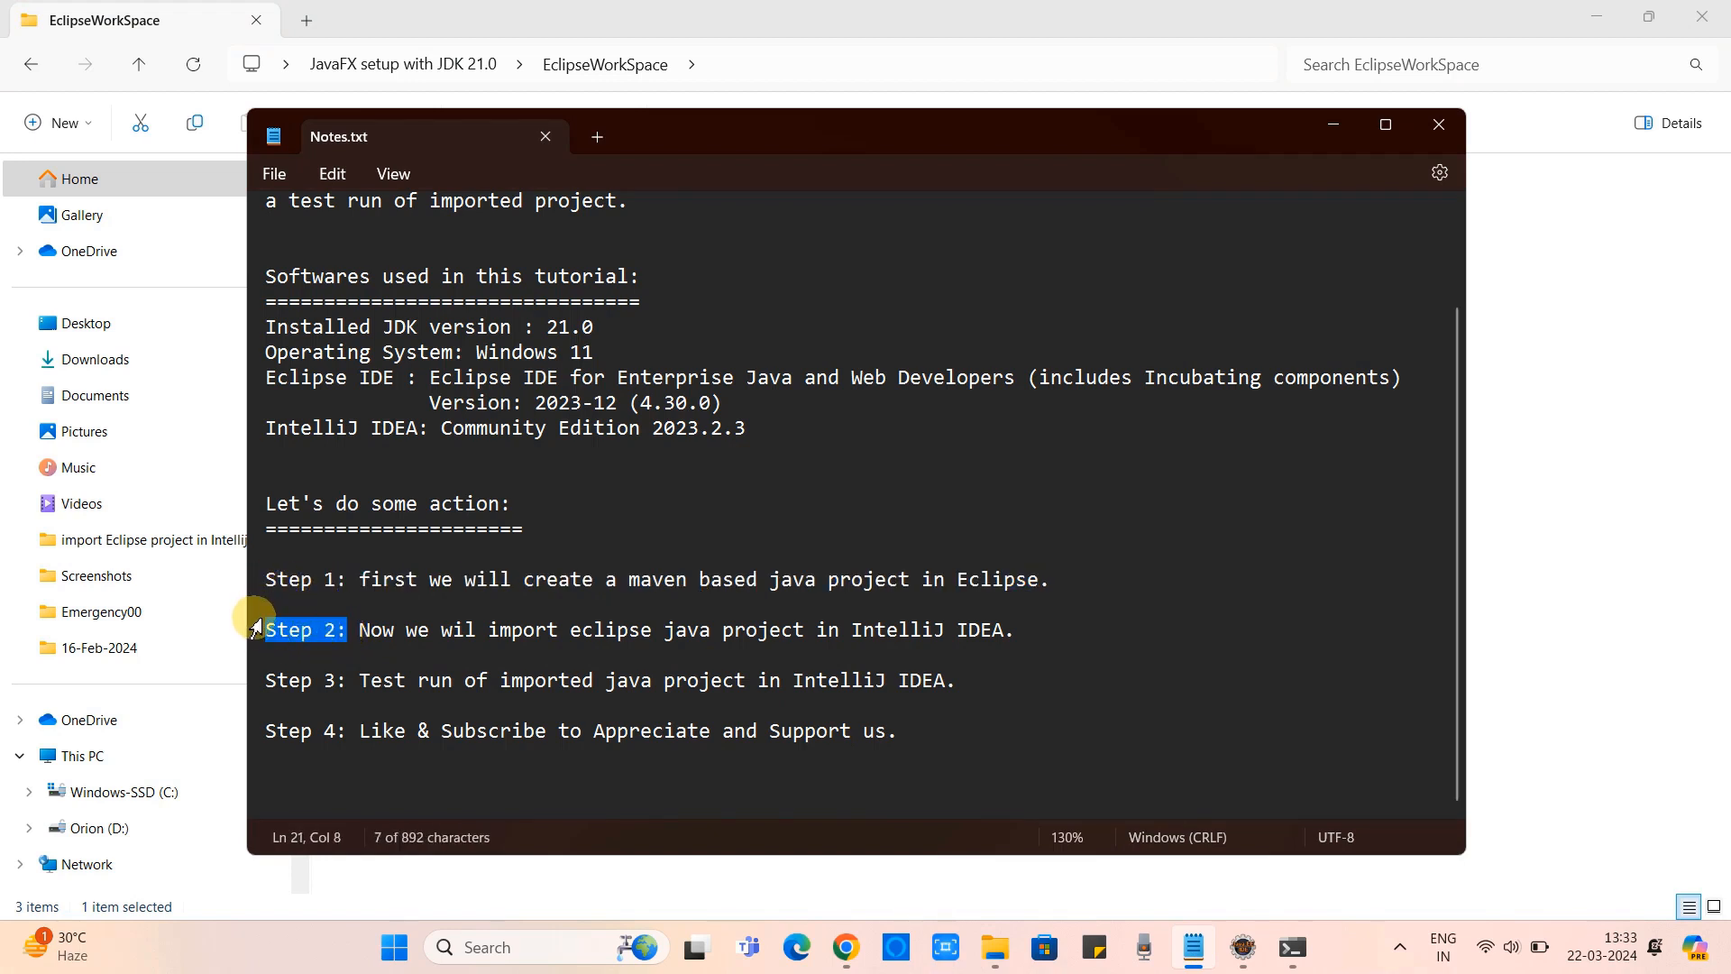
click(1065, 581)
key(Return)
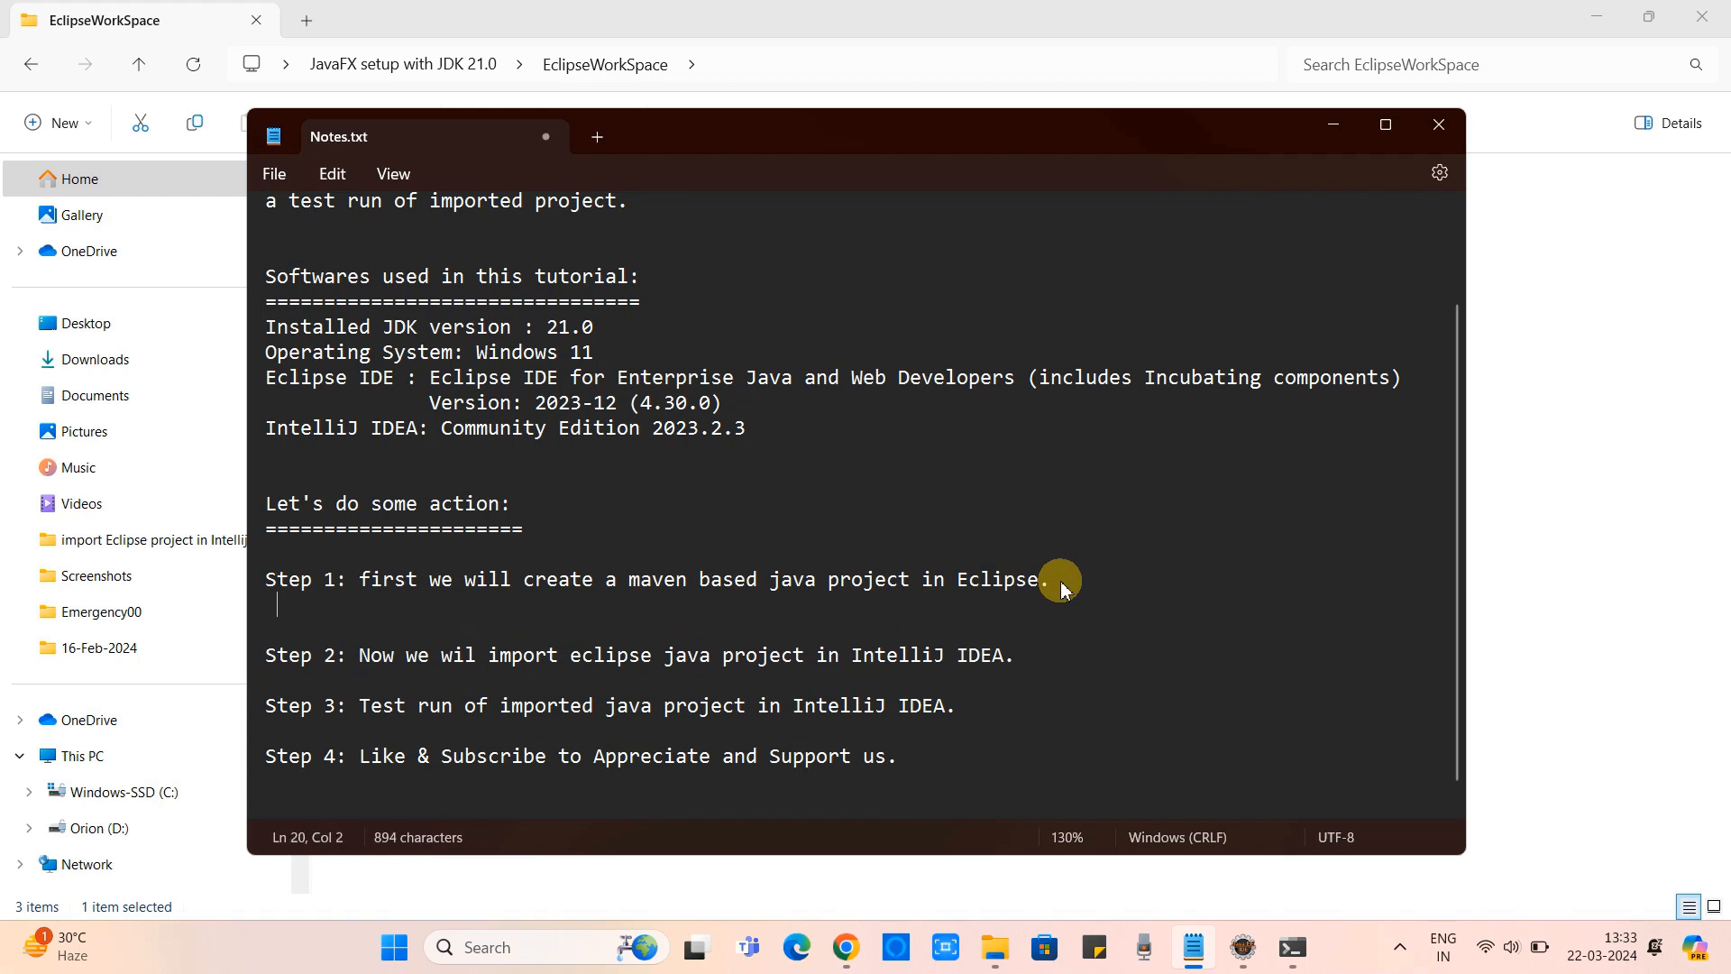
text(maven java proje)
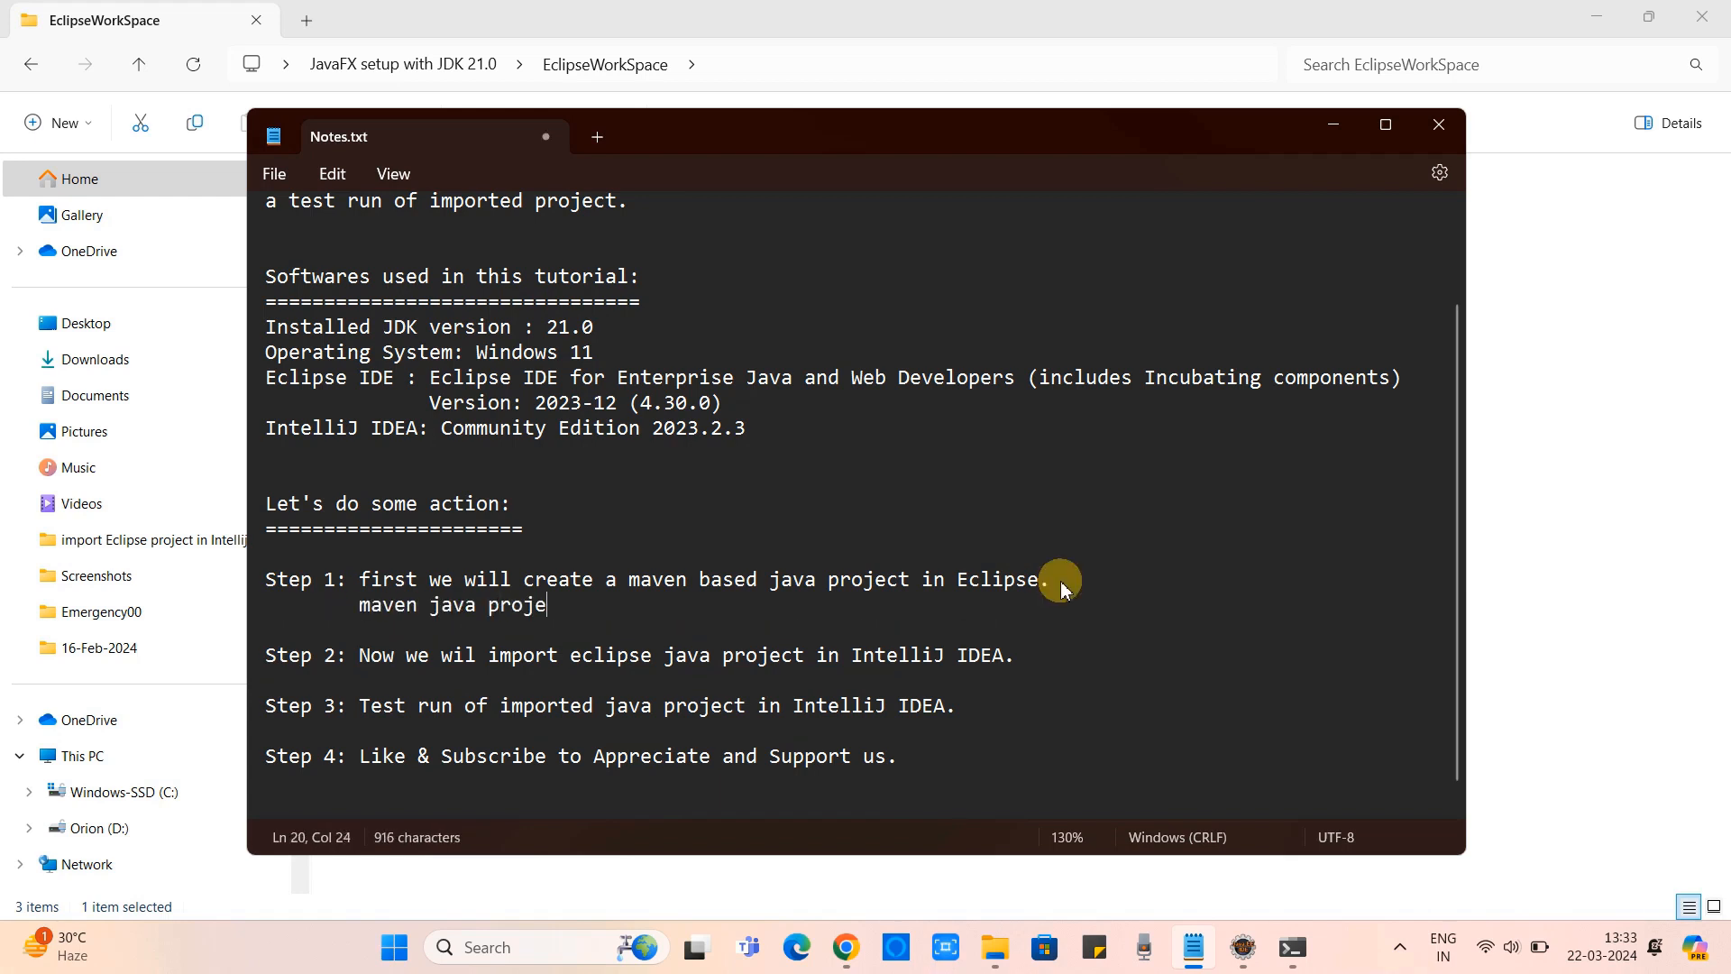
text(ct is ready.)
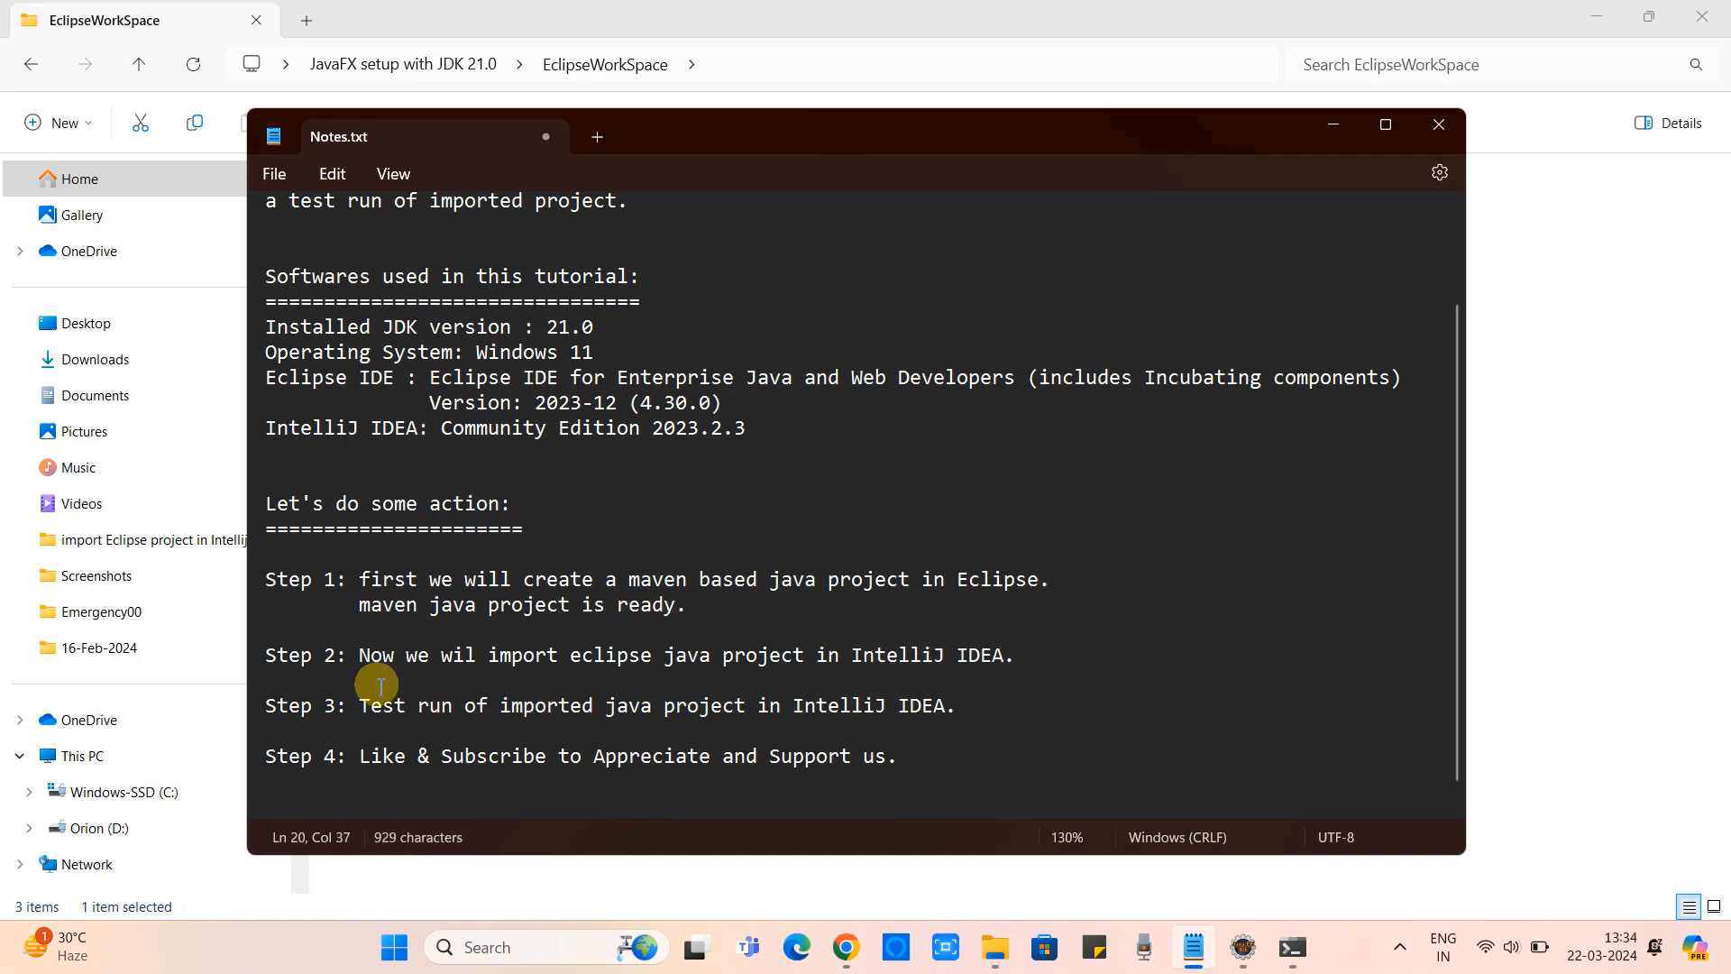
Read Step 2 in the notes about importing the Eclipse Java project into IntelliJ IDEA
drag(301, 656, 347, 656)
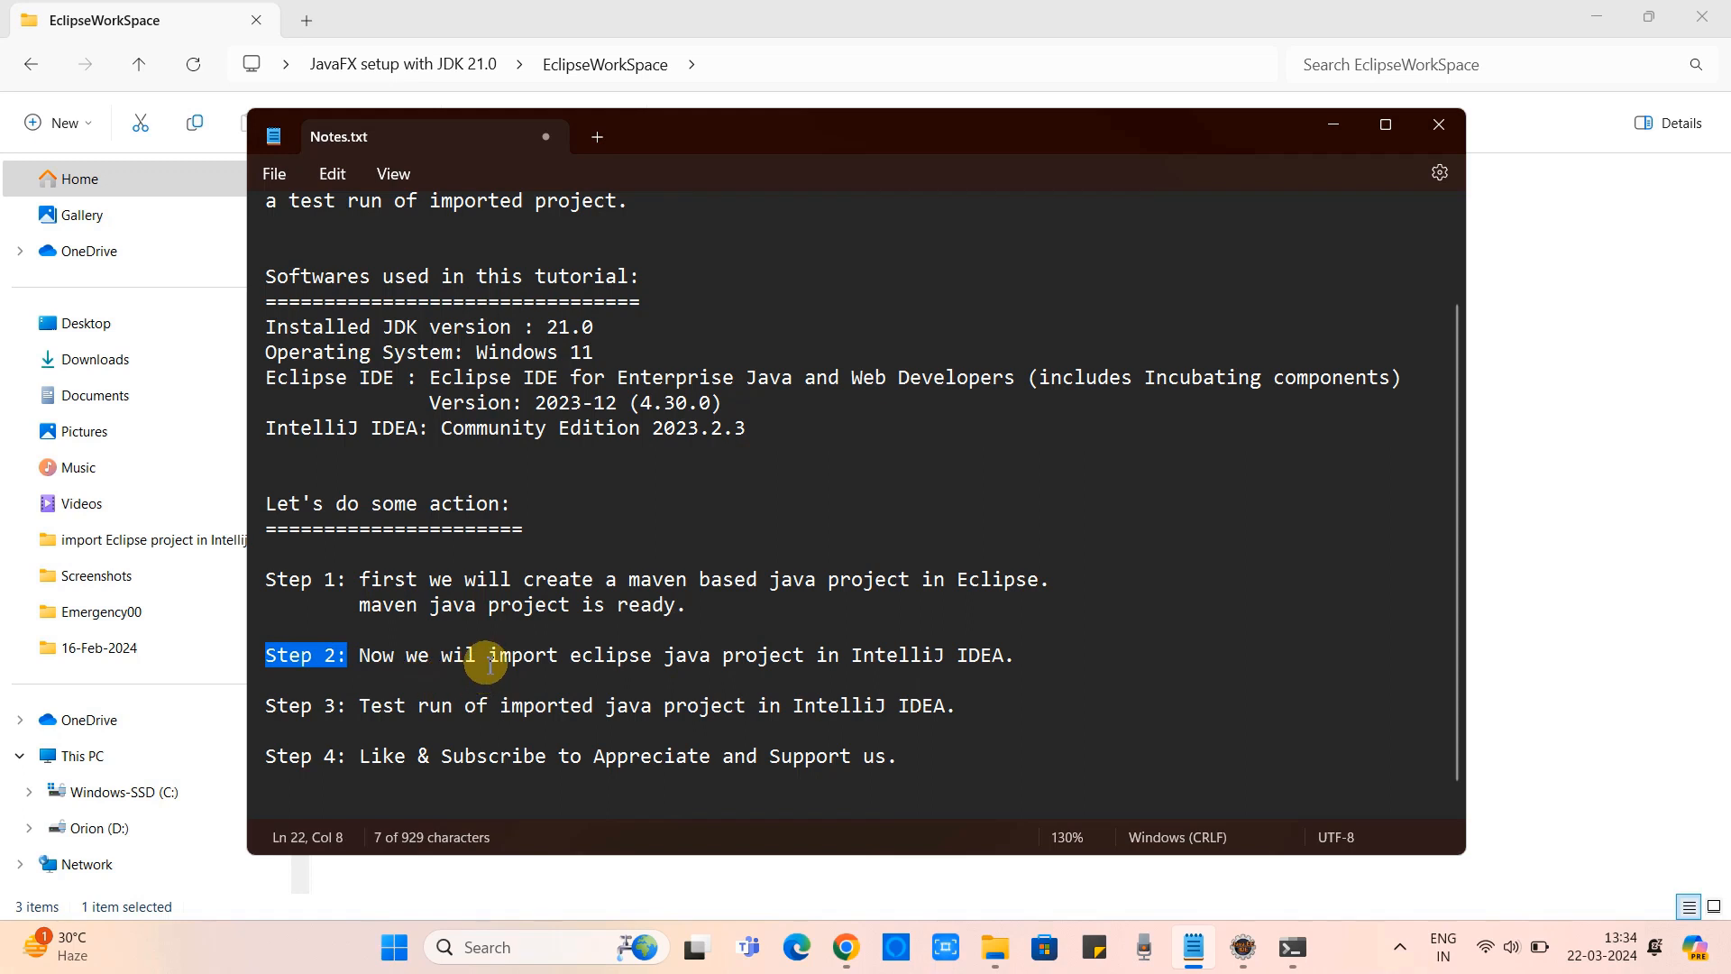
drag(489, 656, 887, 656)
right_click(887, 657)
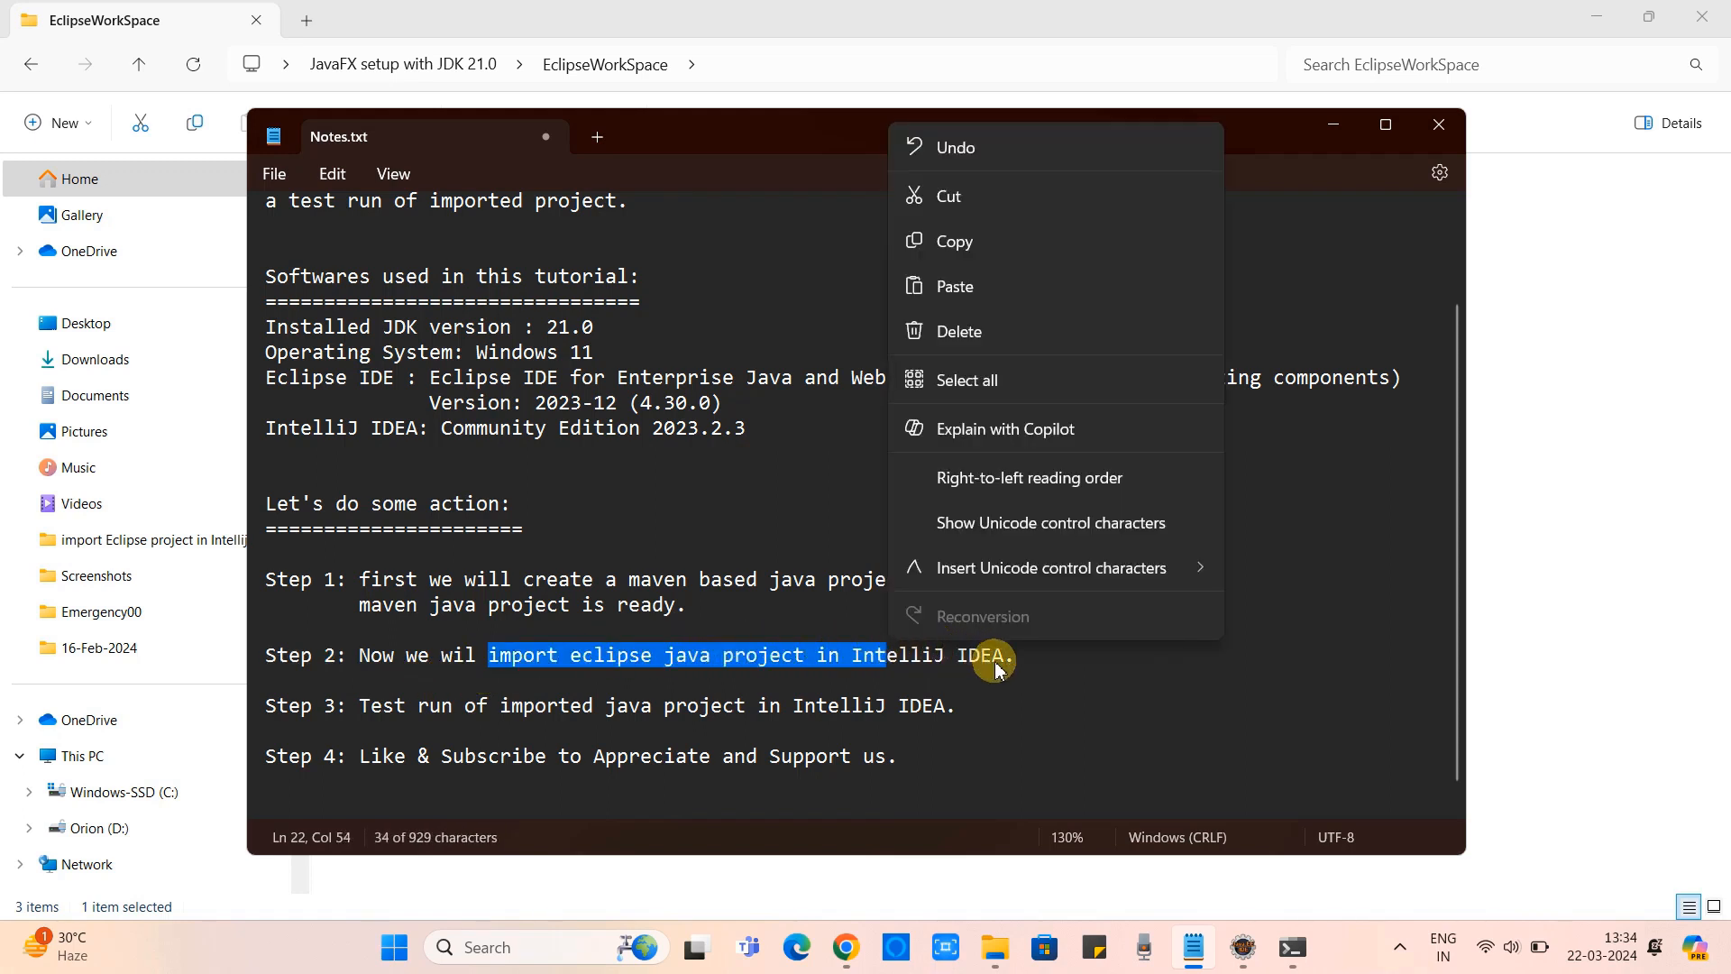
click(1116, 658)
drag(1116, 657, 352, 660)
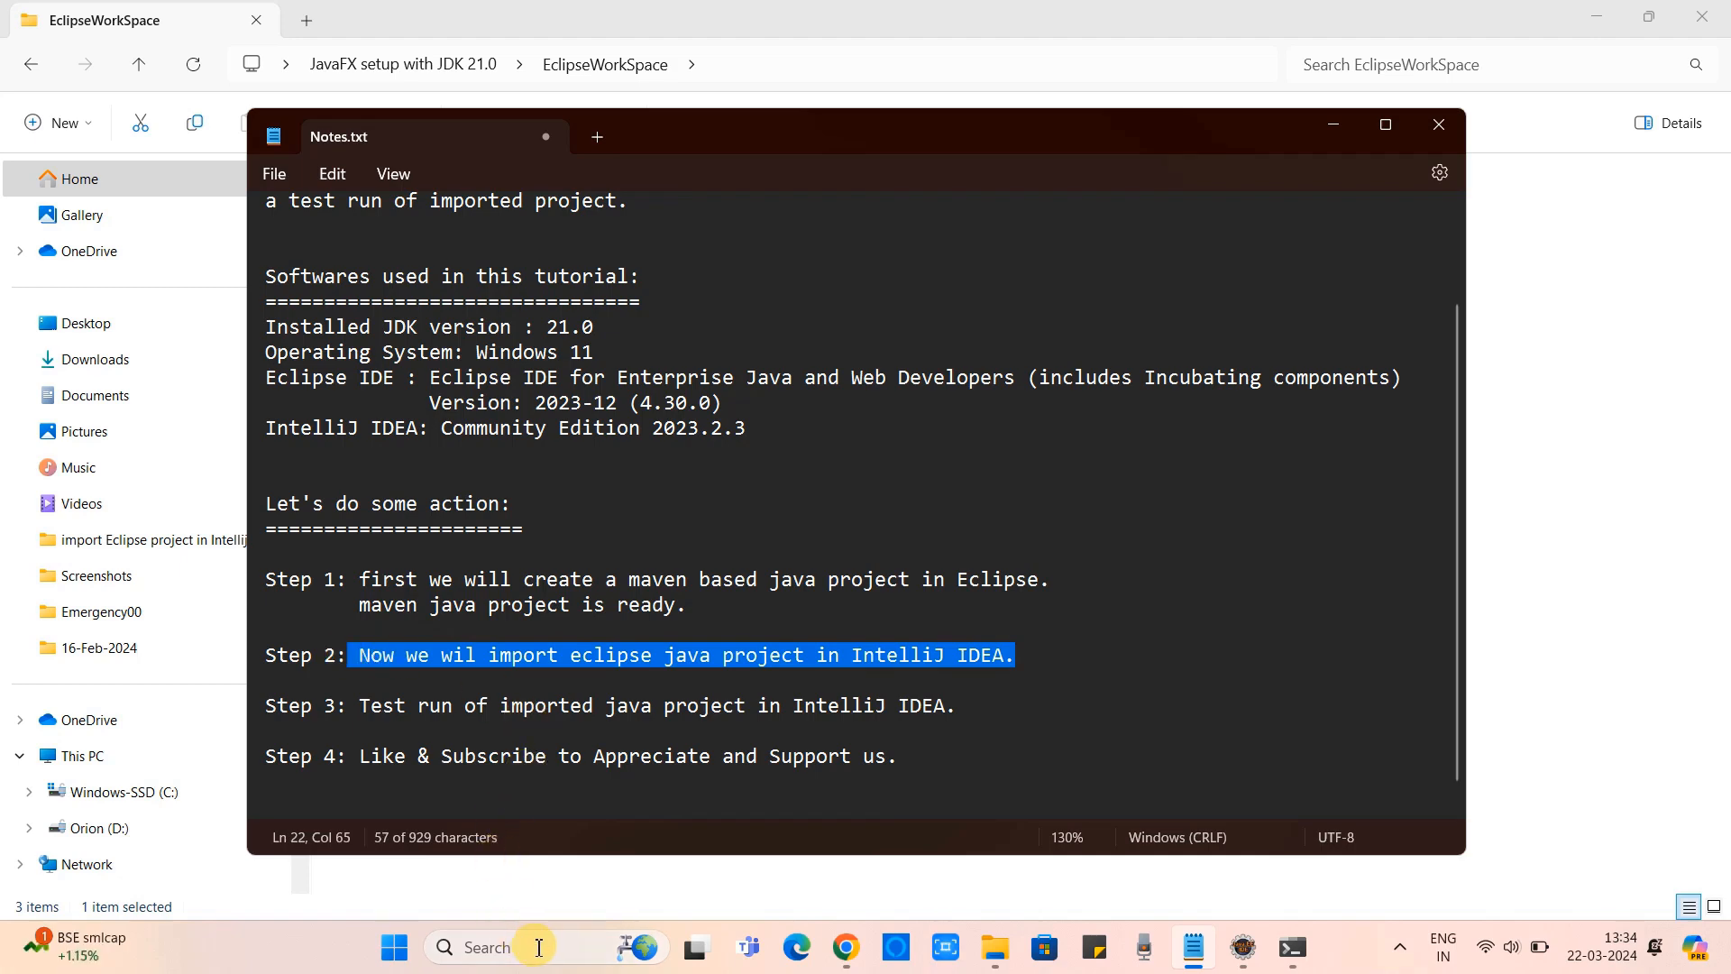
Search Windows for "int" and launch IntelliJ IDEA Community Edition 2023.2.3
click(538, 947)
text(int)
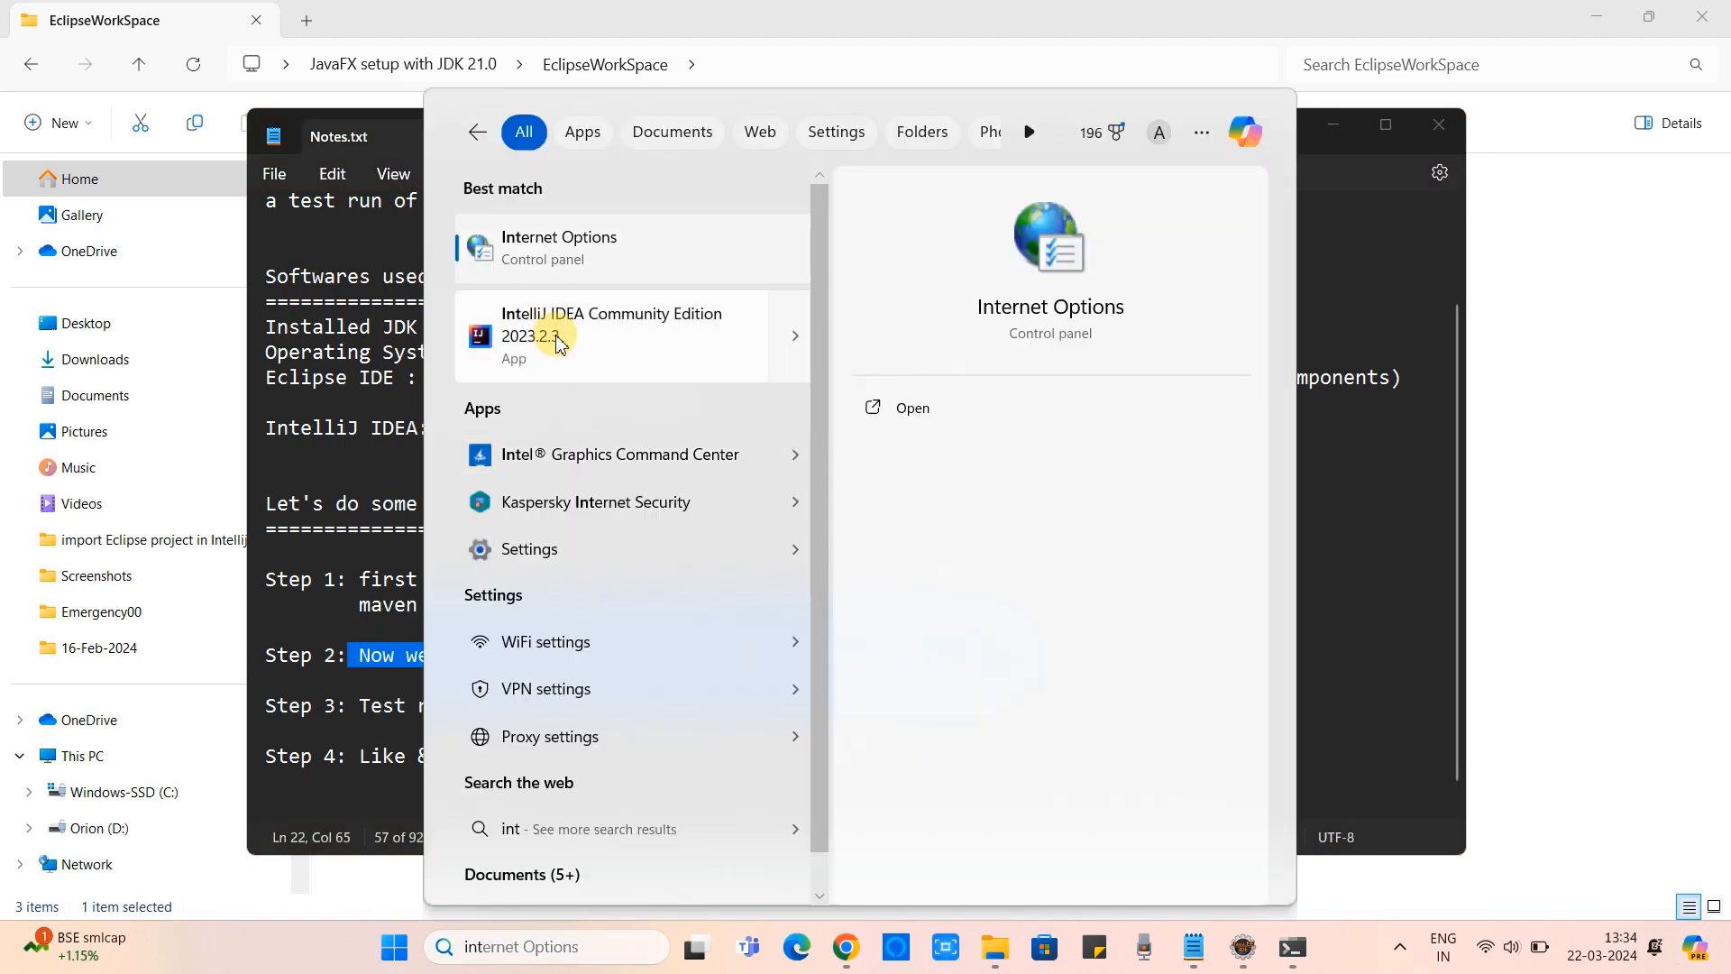
click(557, 337)
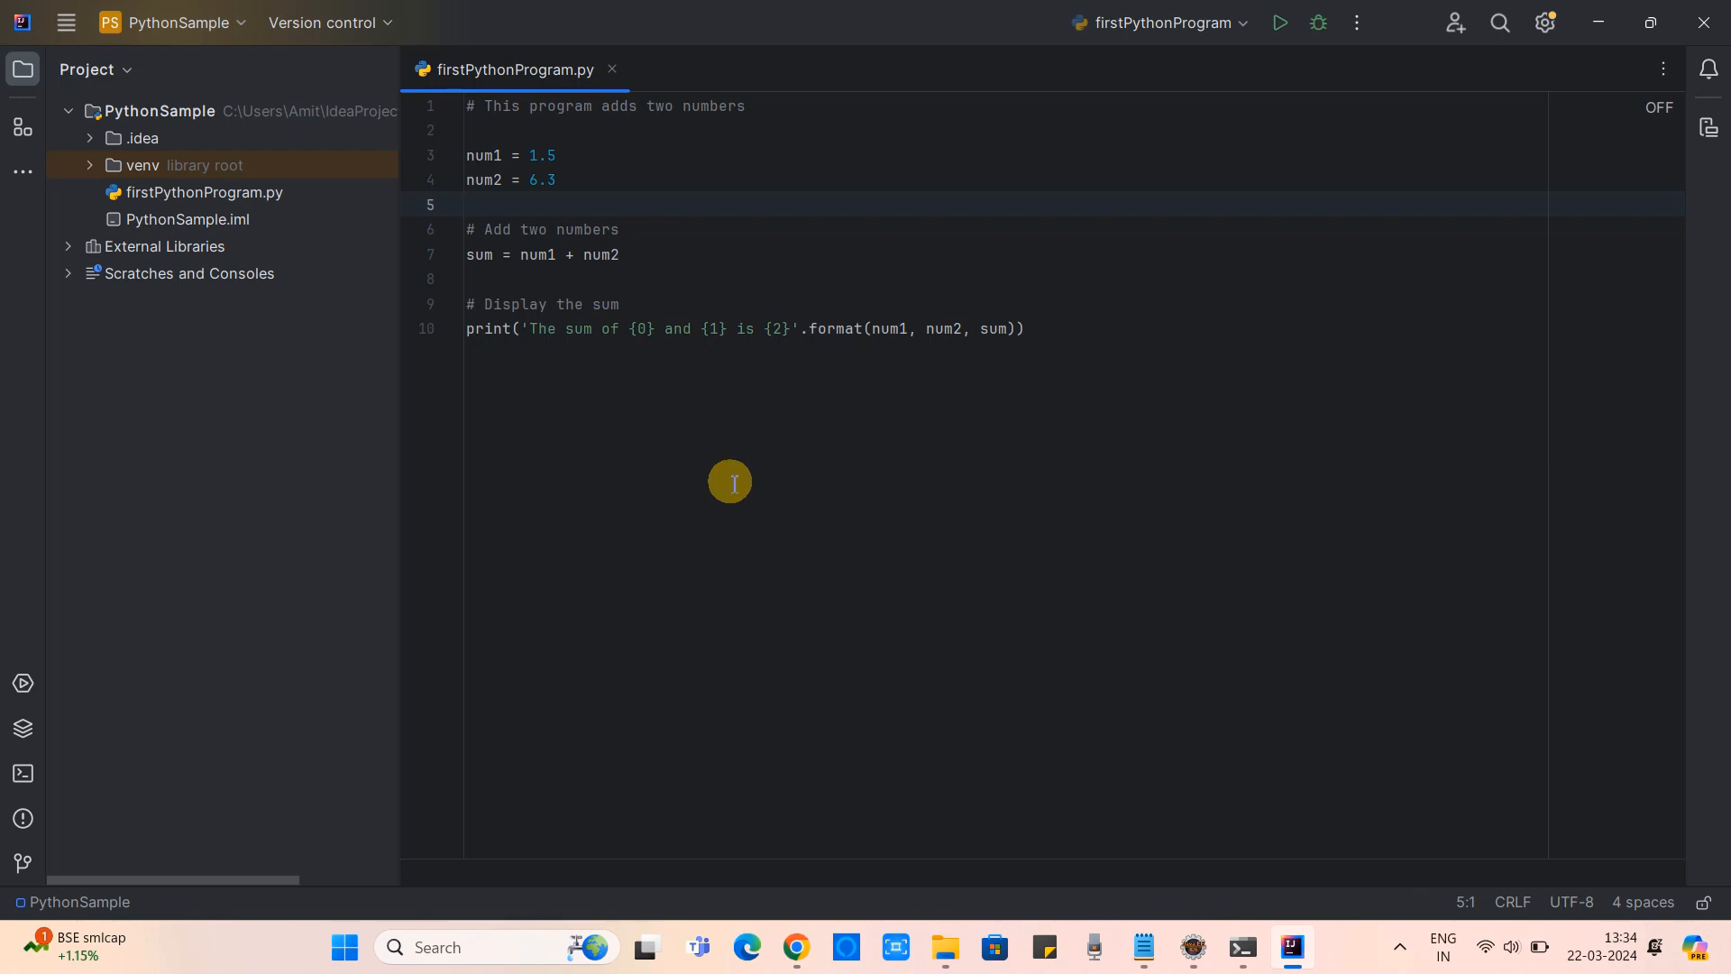
Start opening a project and copy the EclipseWorkSpace folder's path from File Explorer, then return to IntelliJ IDEA
click(68, 24)
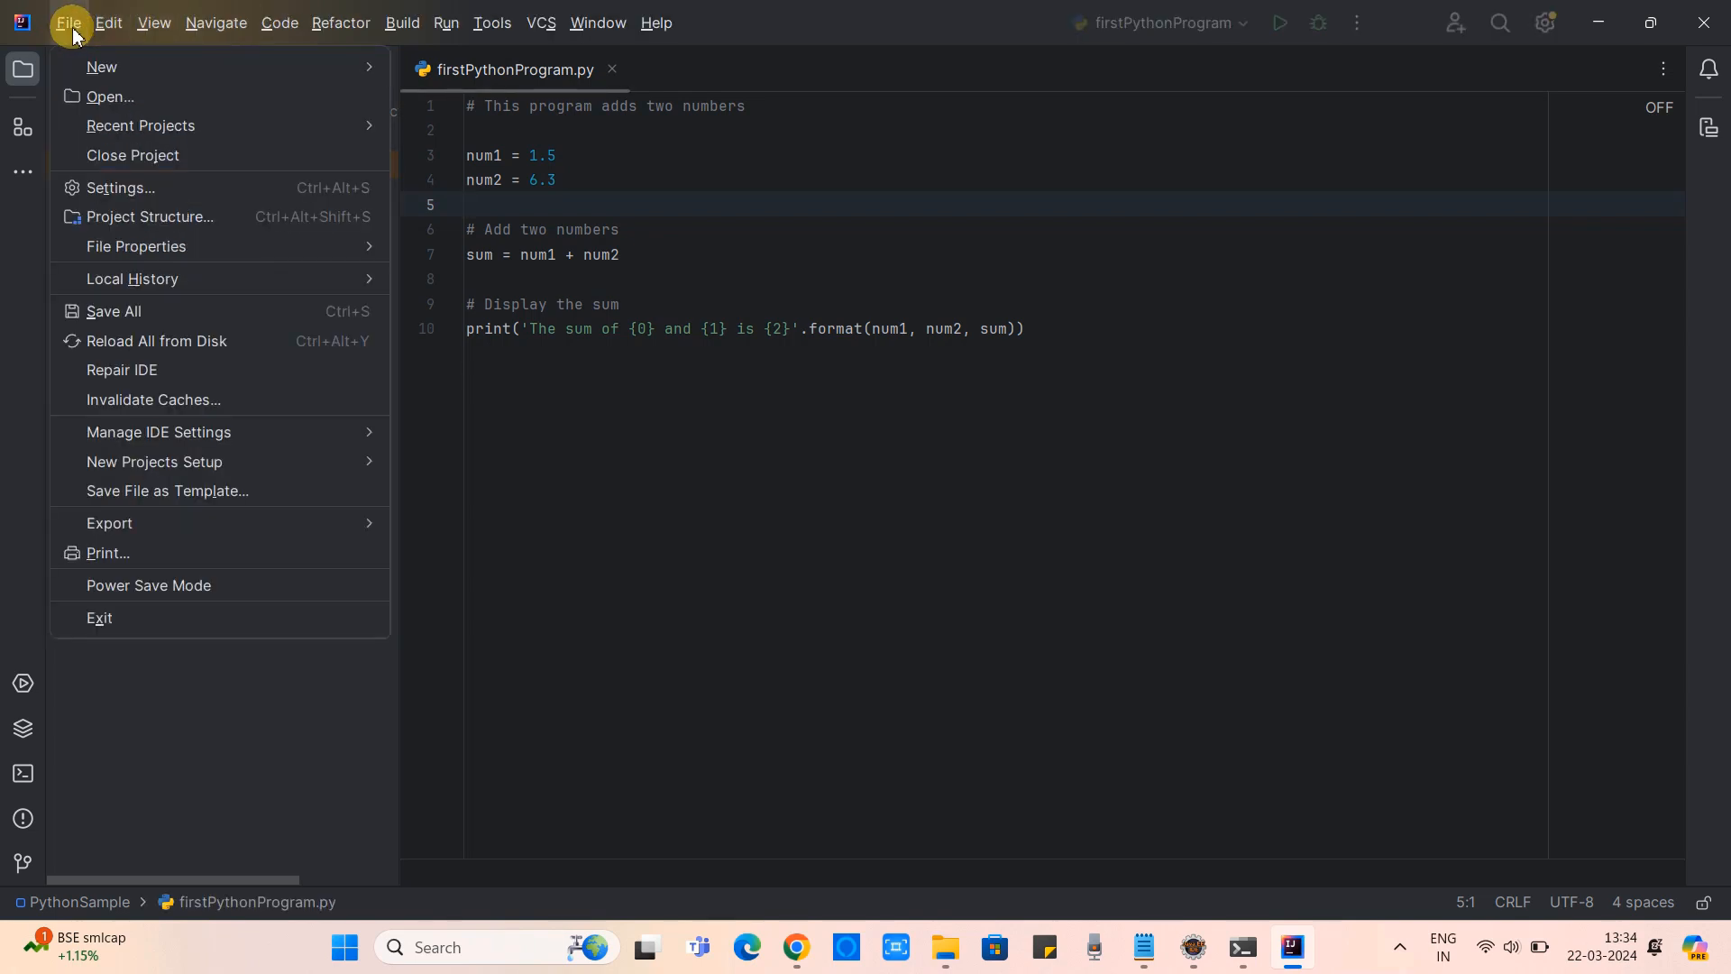
click(106, 96)
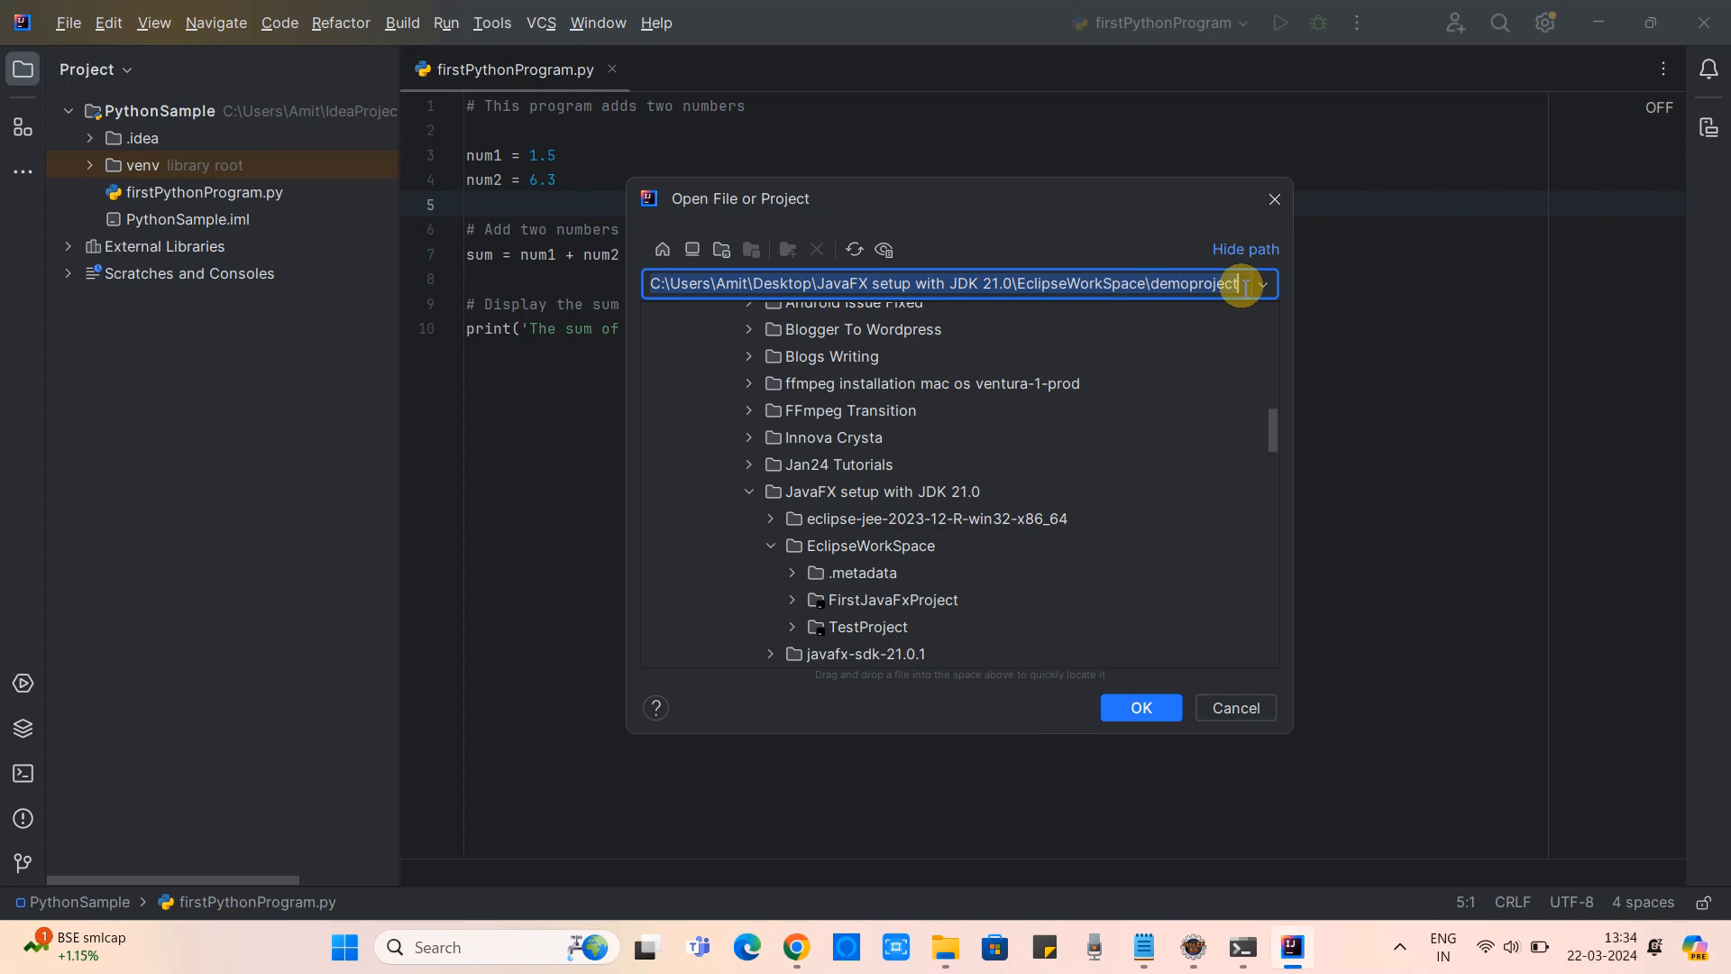
click(953, 955)
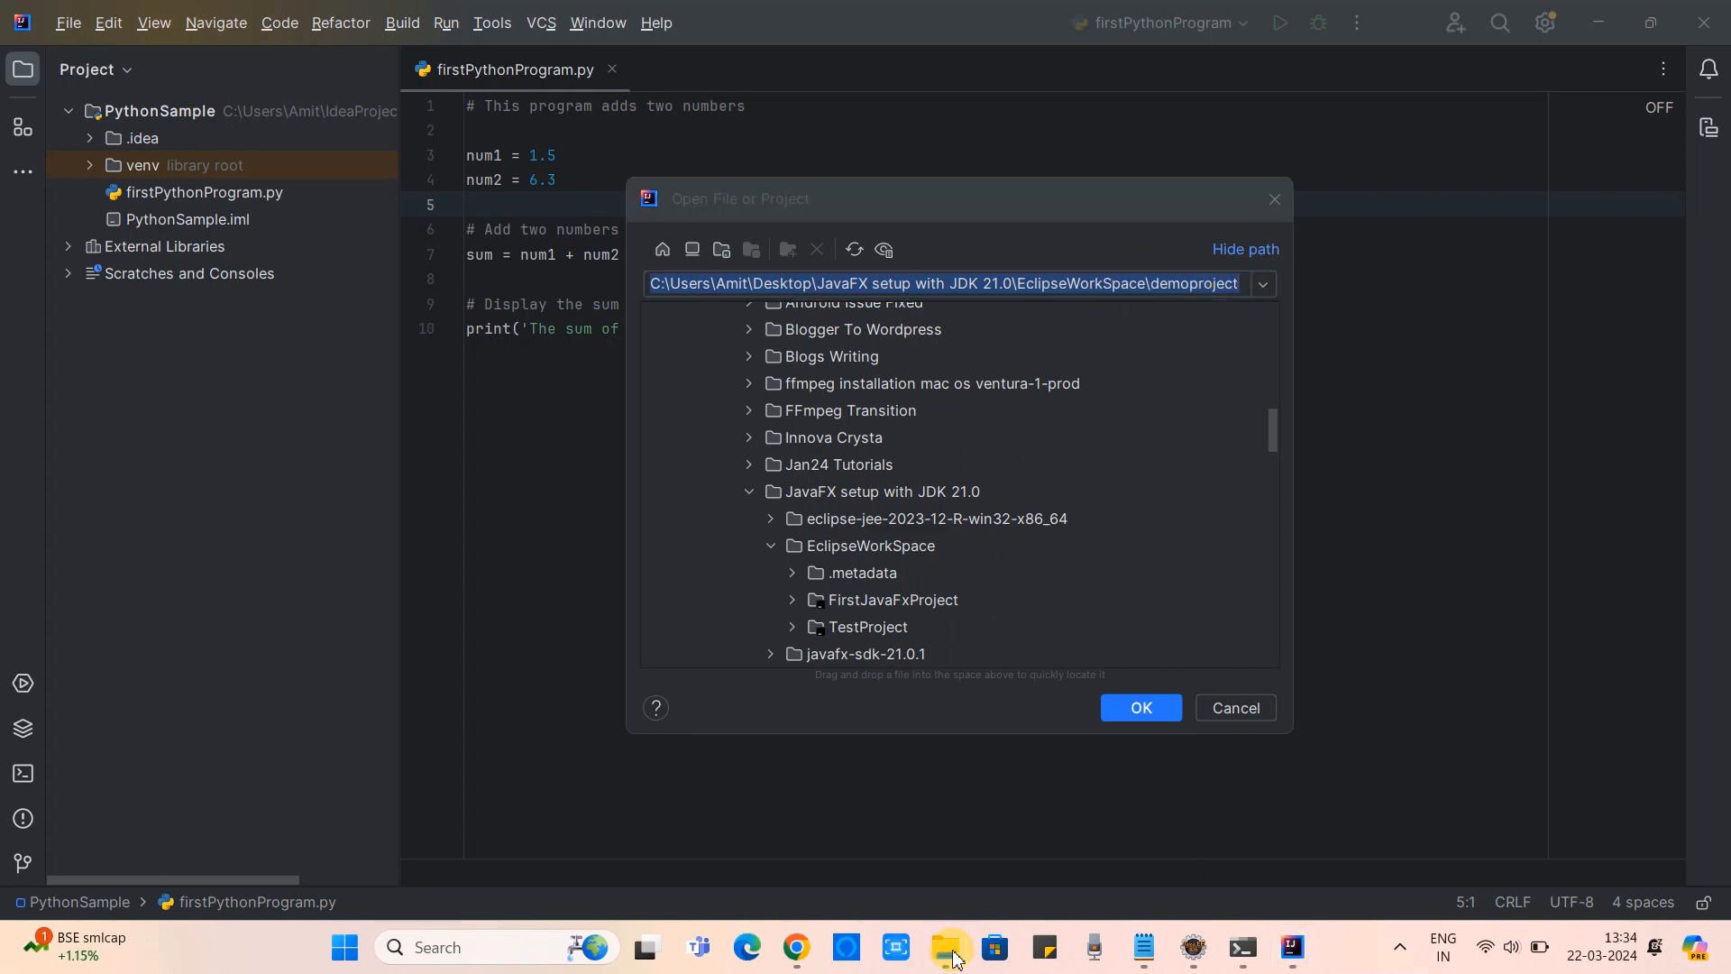
click(1016, 838)
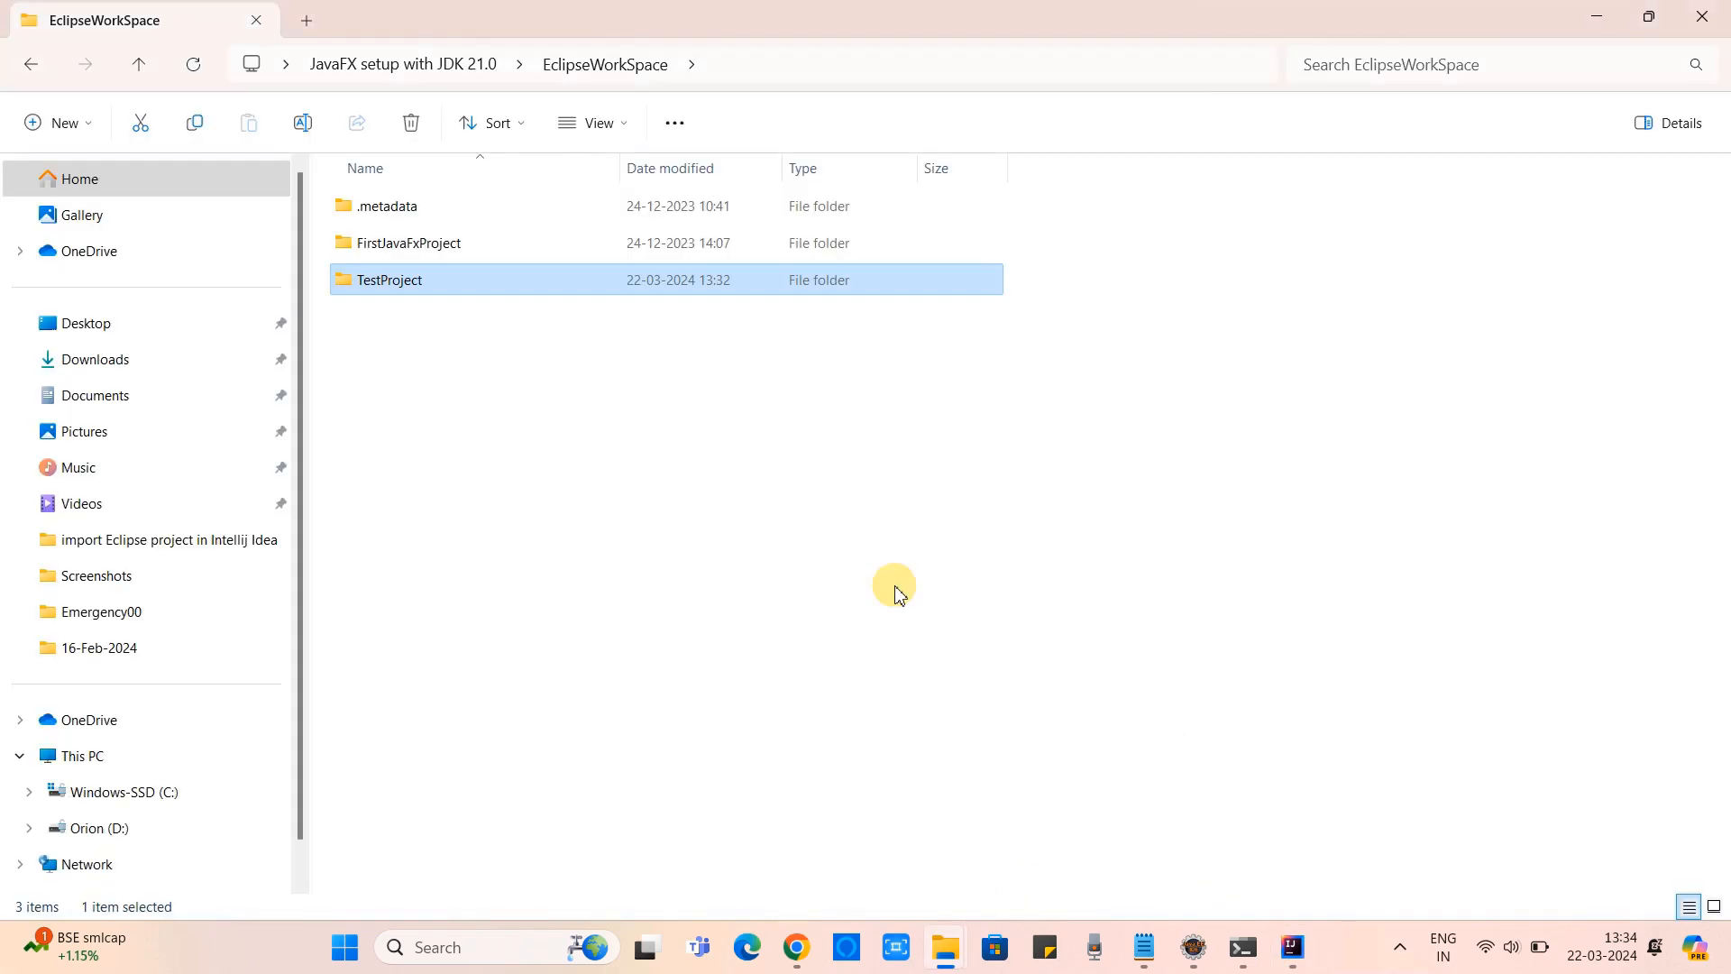
click(773, 65)
key(ctrl+c)
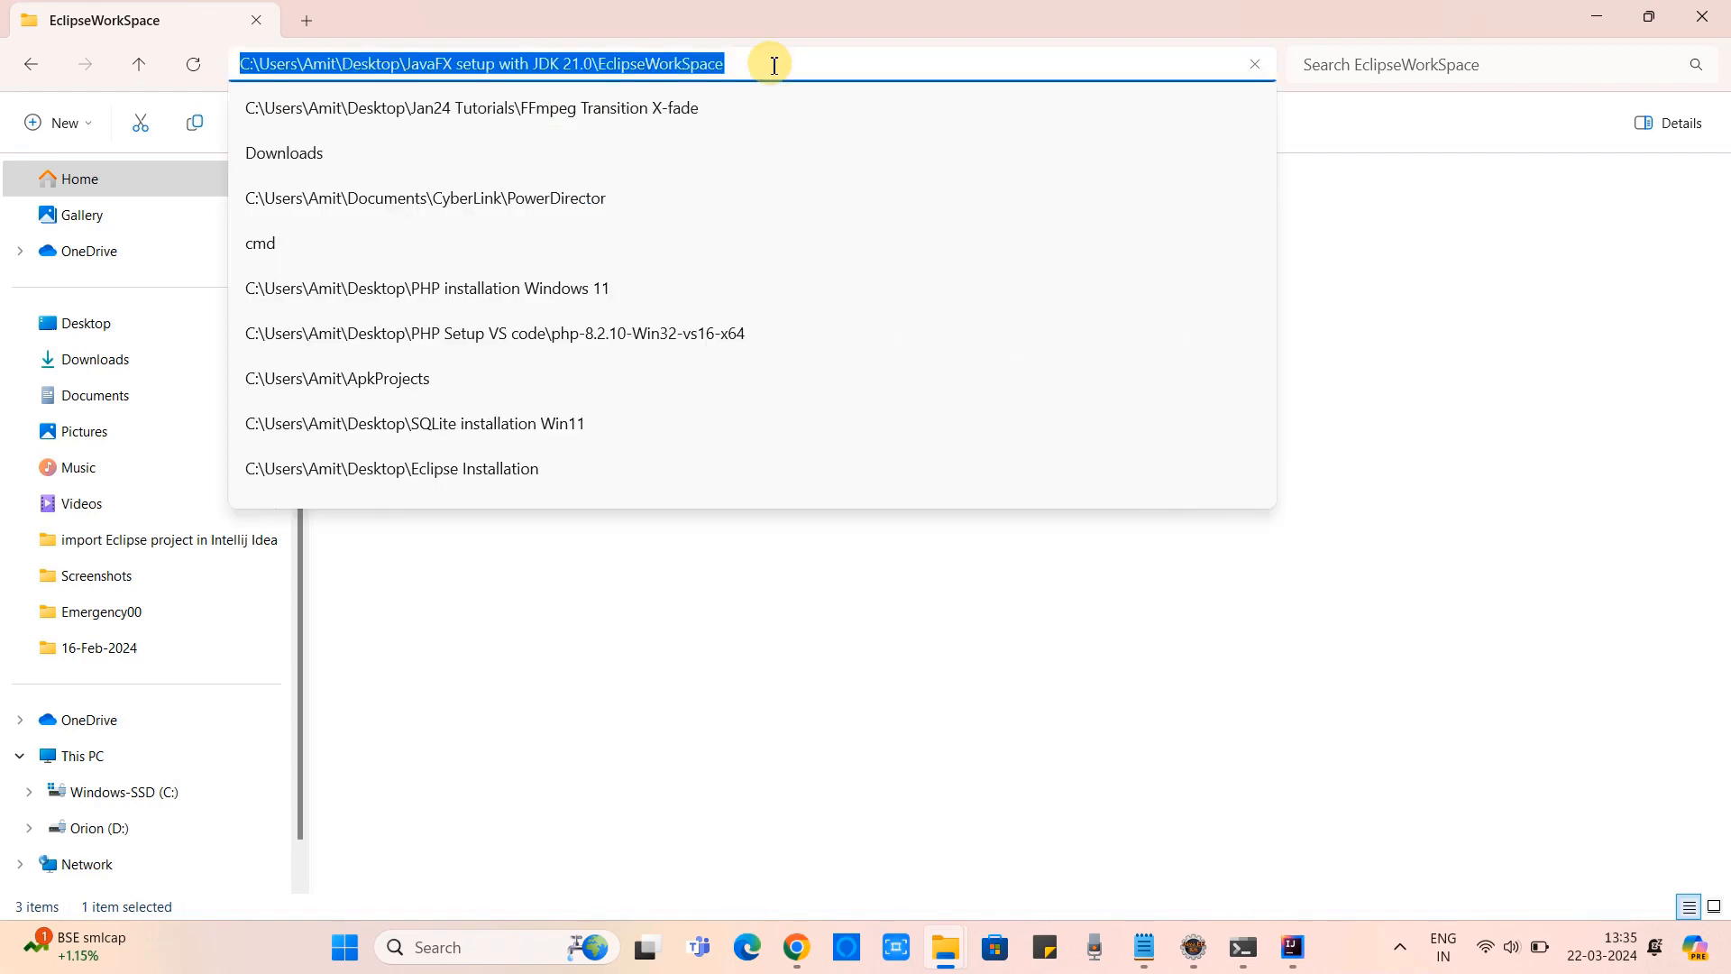
click(1019, 757)
click(1294, 948)
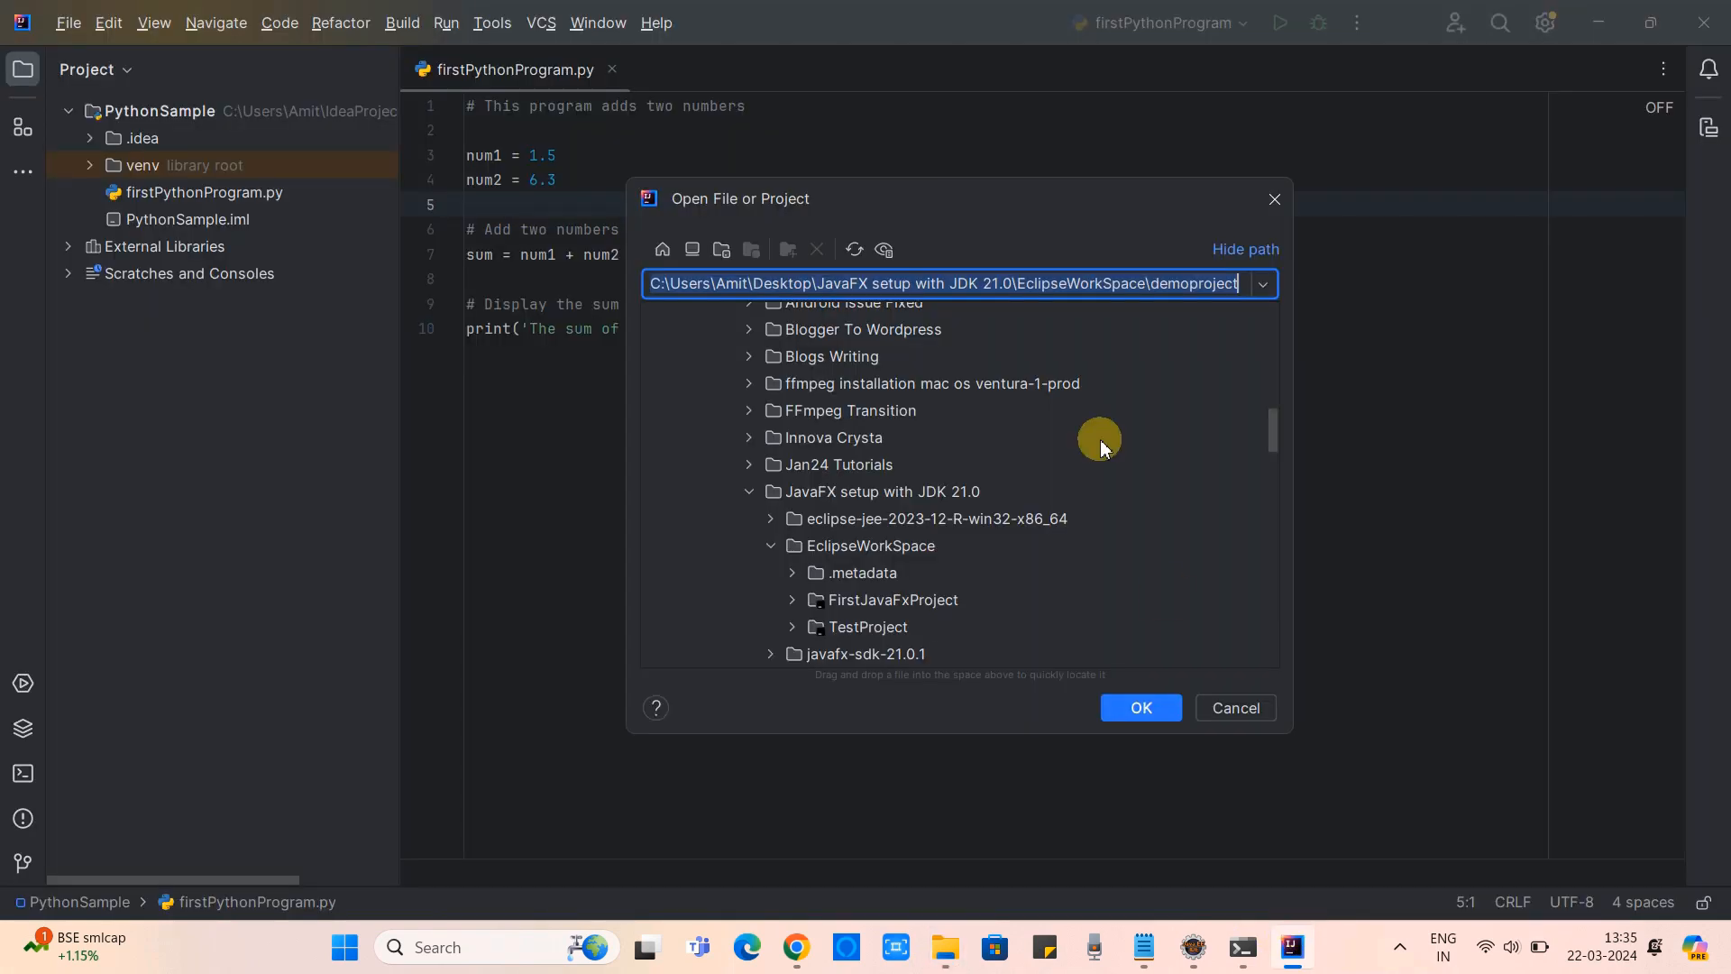
Try to open the copied EclipseWorkSpace path as a project, declining to open it at the trust prompt
key(BackSpace)
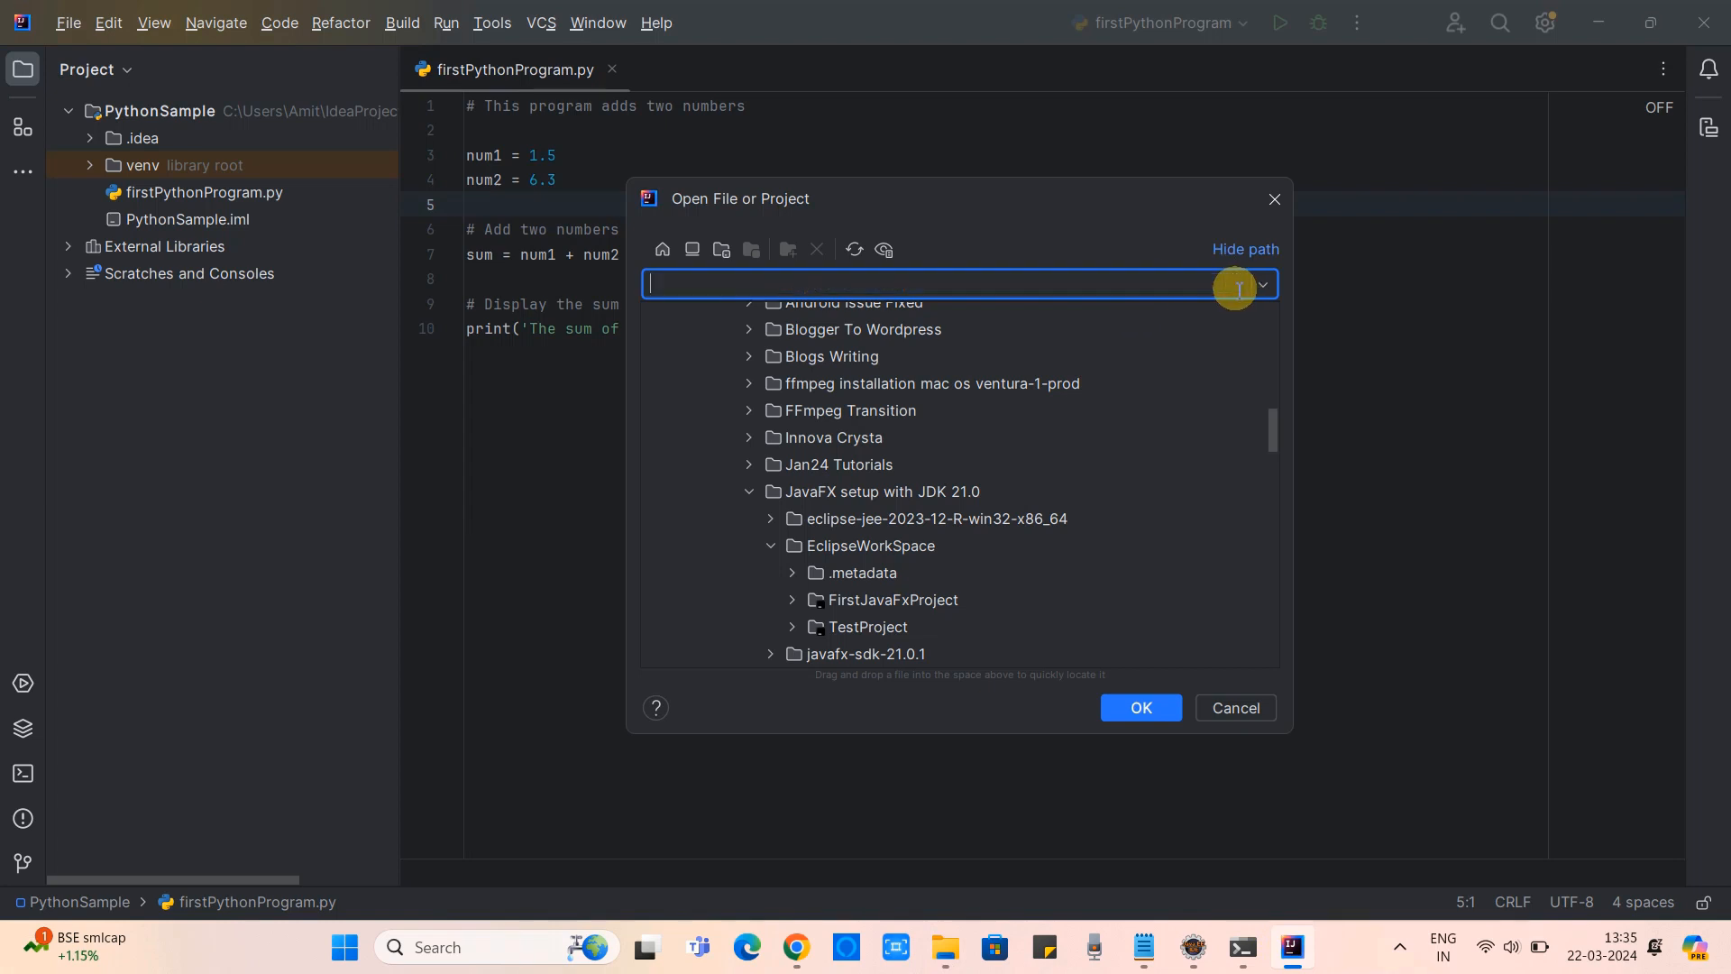
key(ctrl+v)
key(Return)
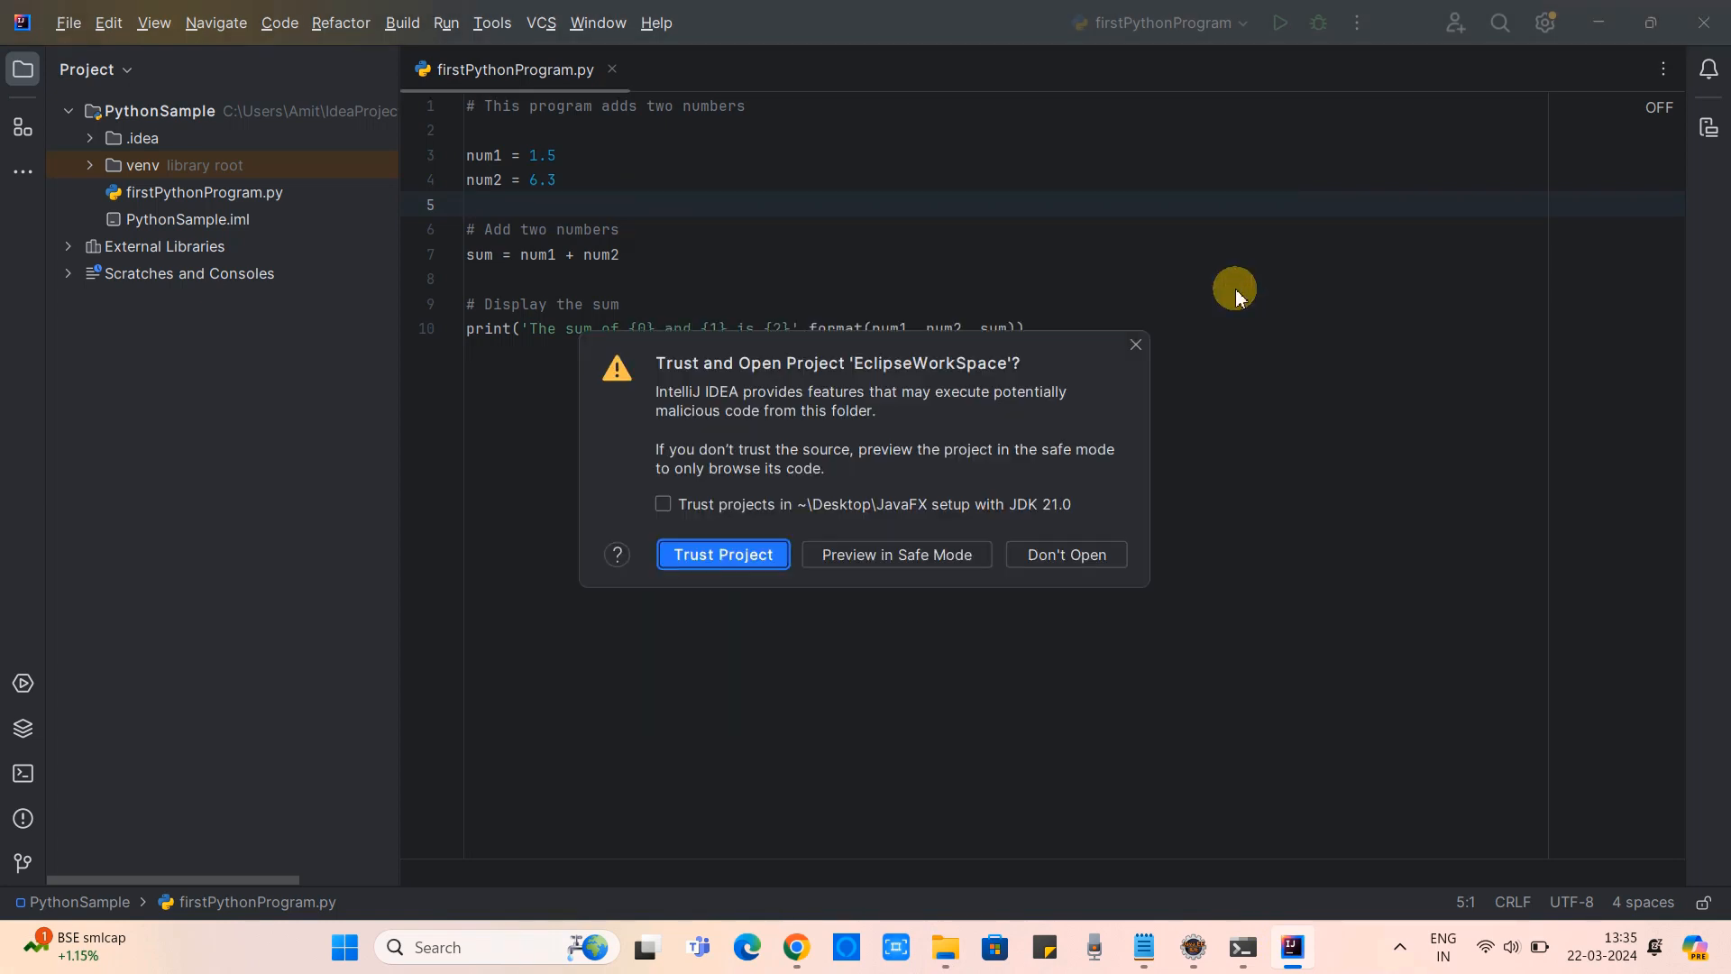
click(1066, 556)
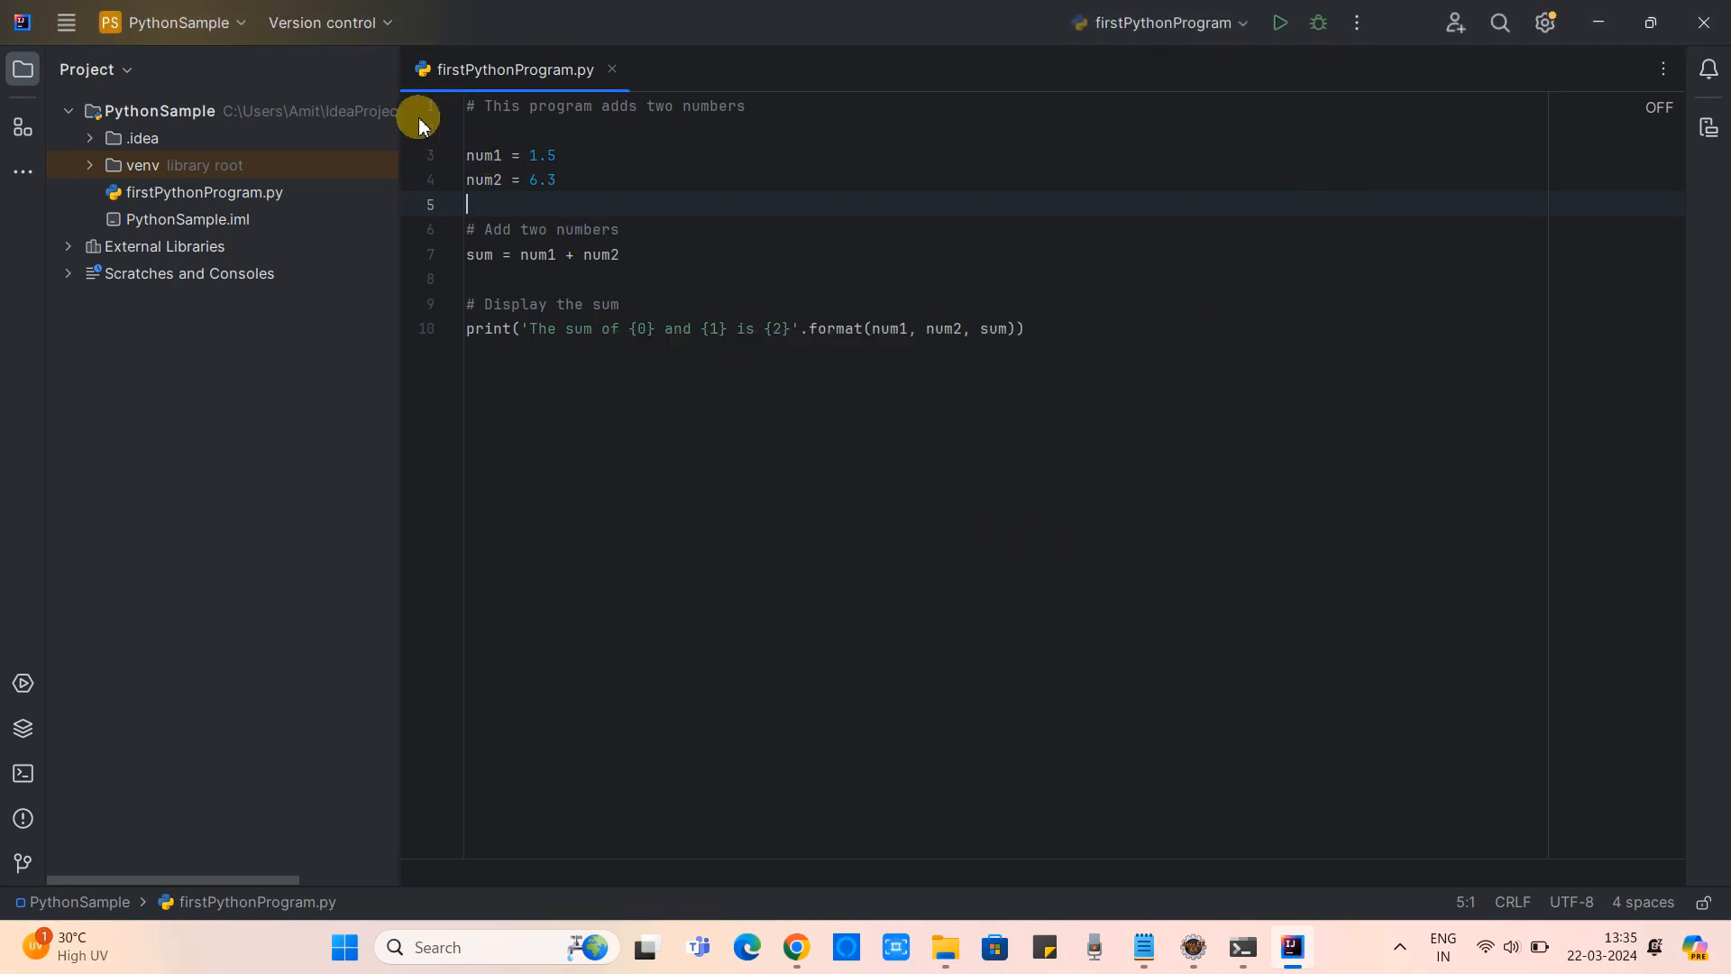
Choose the TestProject folder inside EclipseWorkSpace as the project to open
click(71, 32)
click(107, 96)
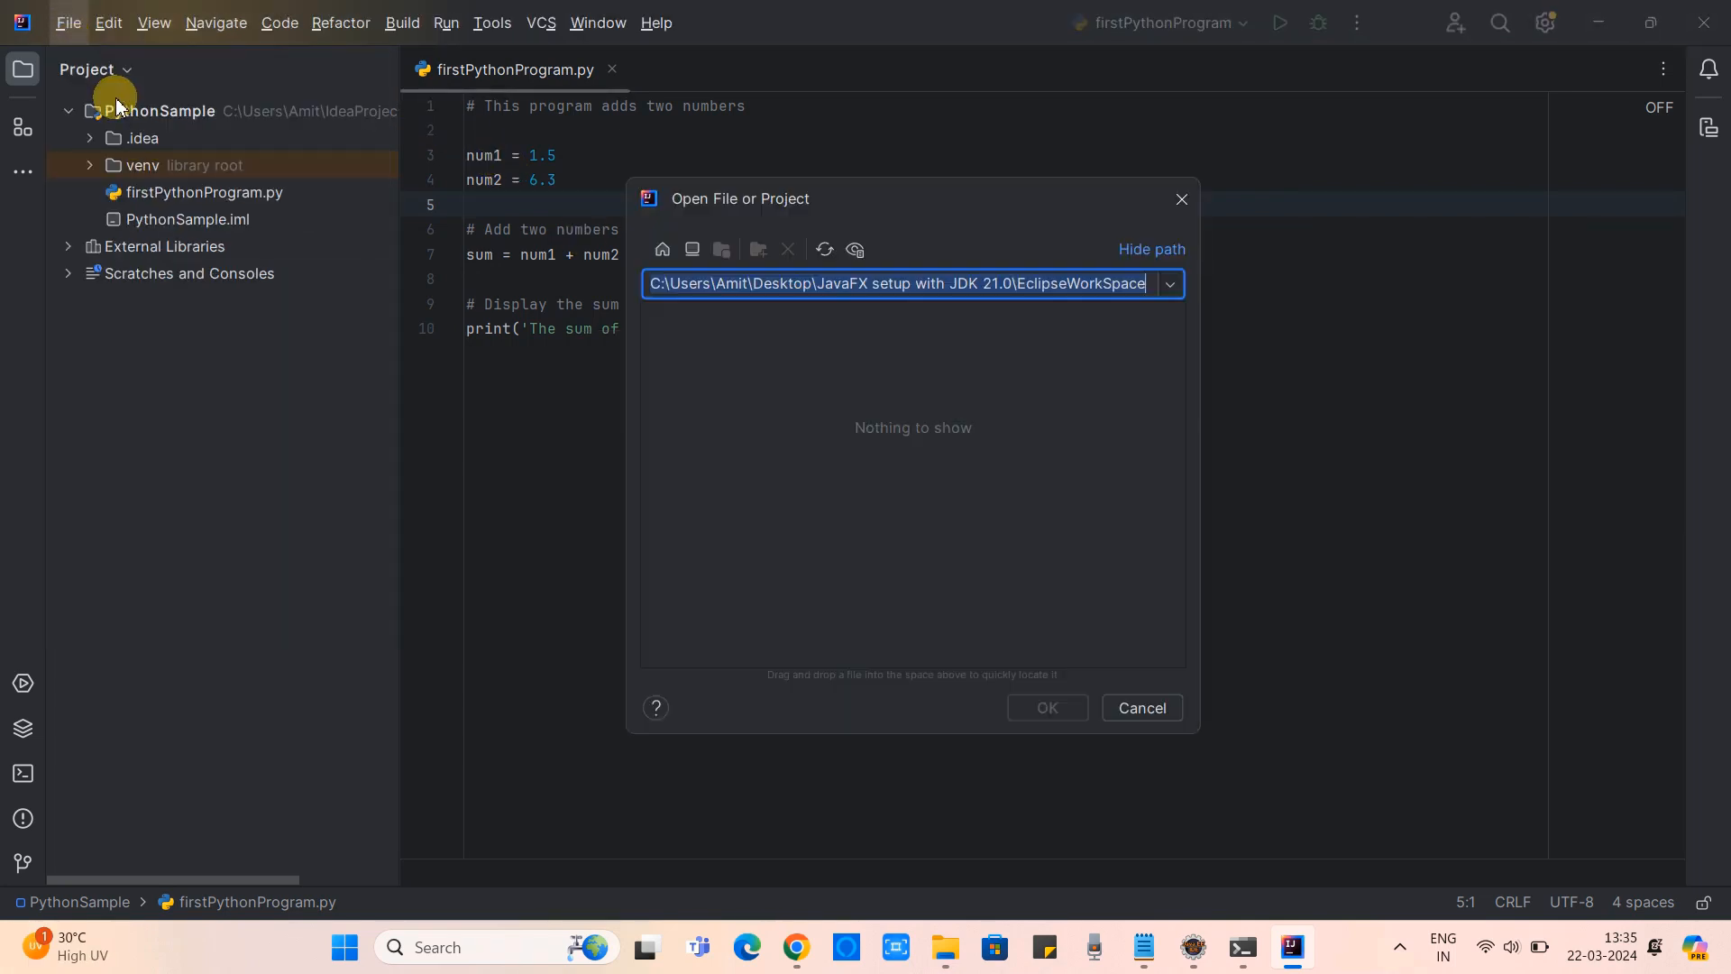
click(1026, 287)
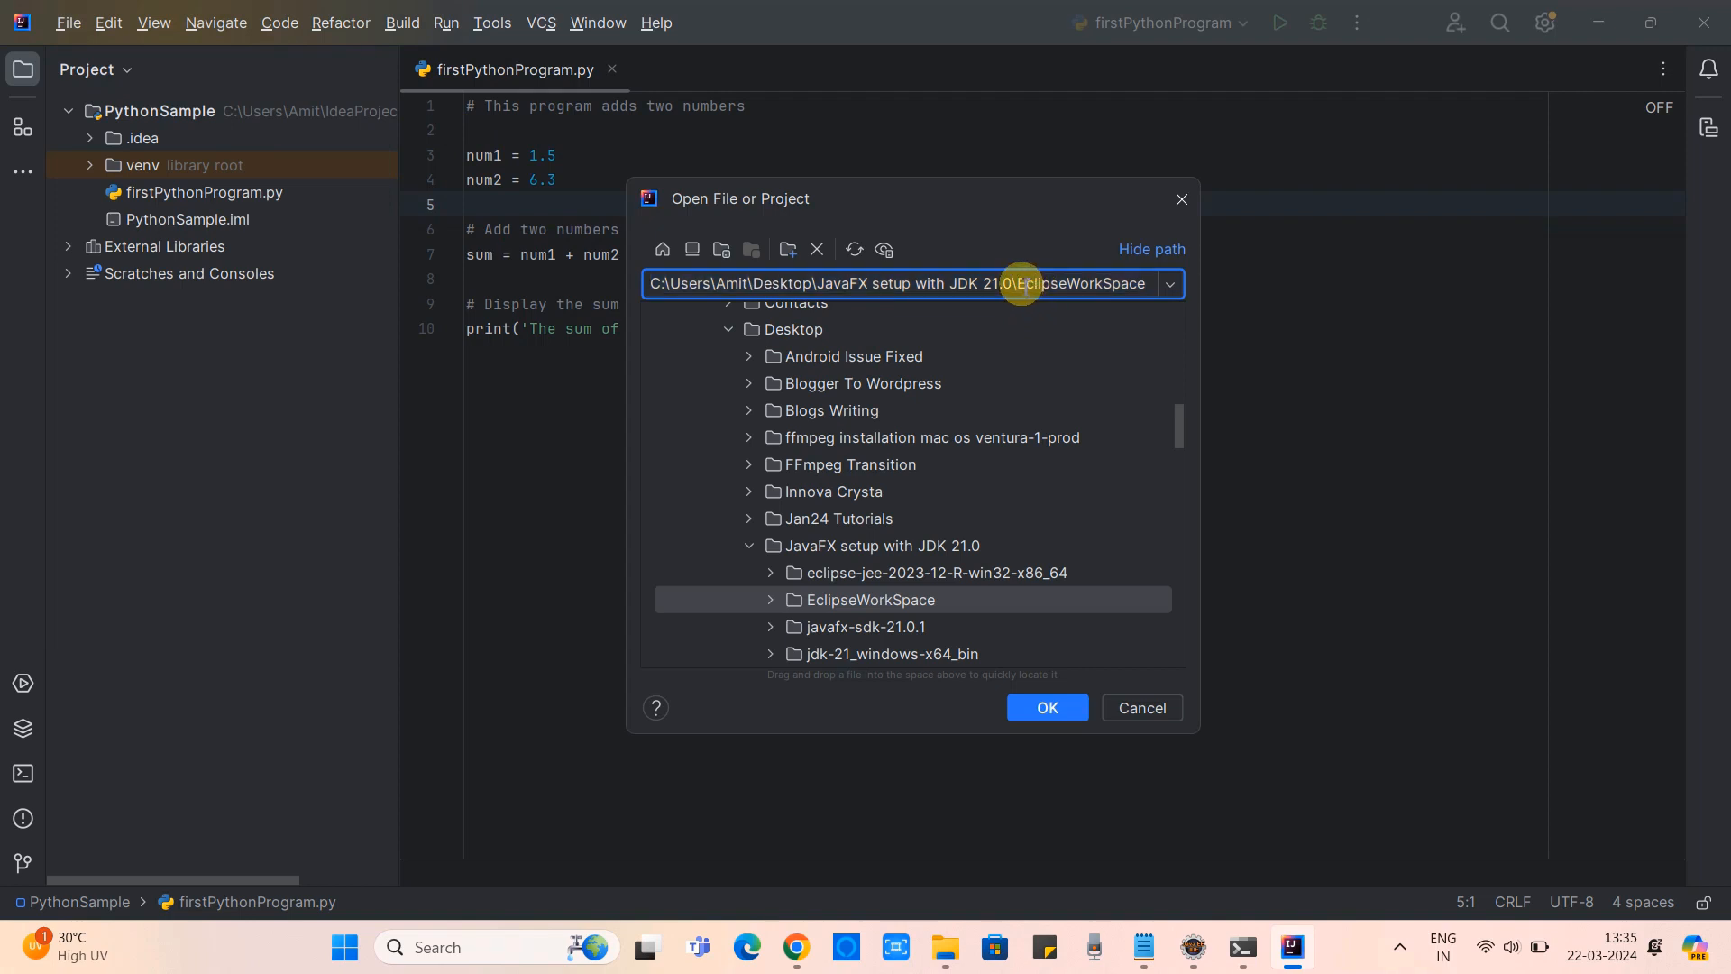
drag(1022, 285, 1141, 286)
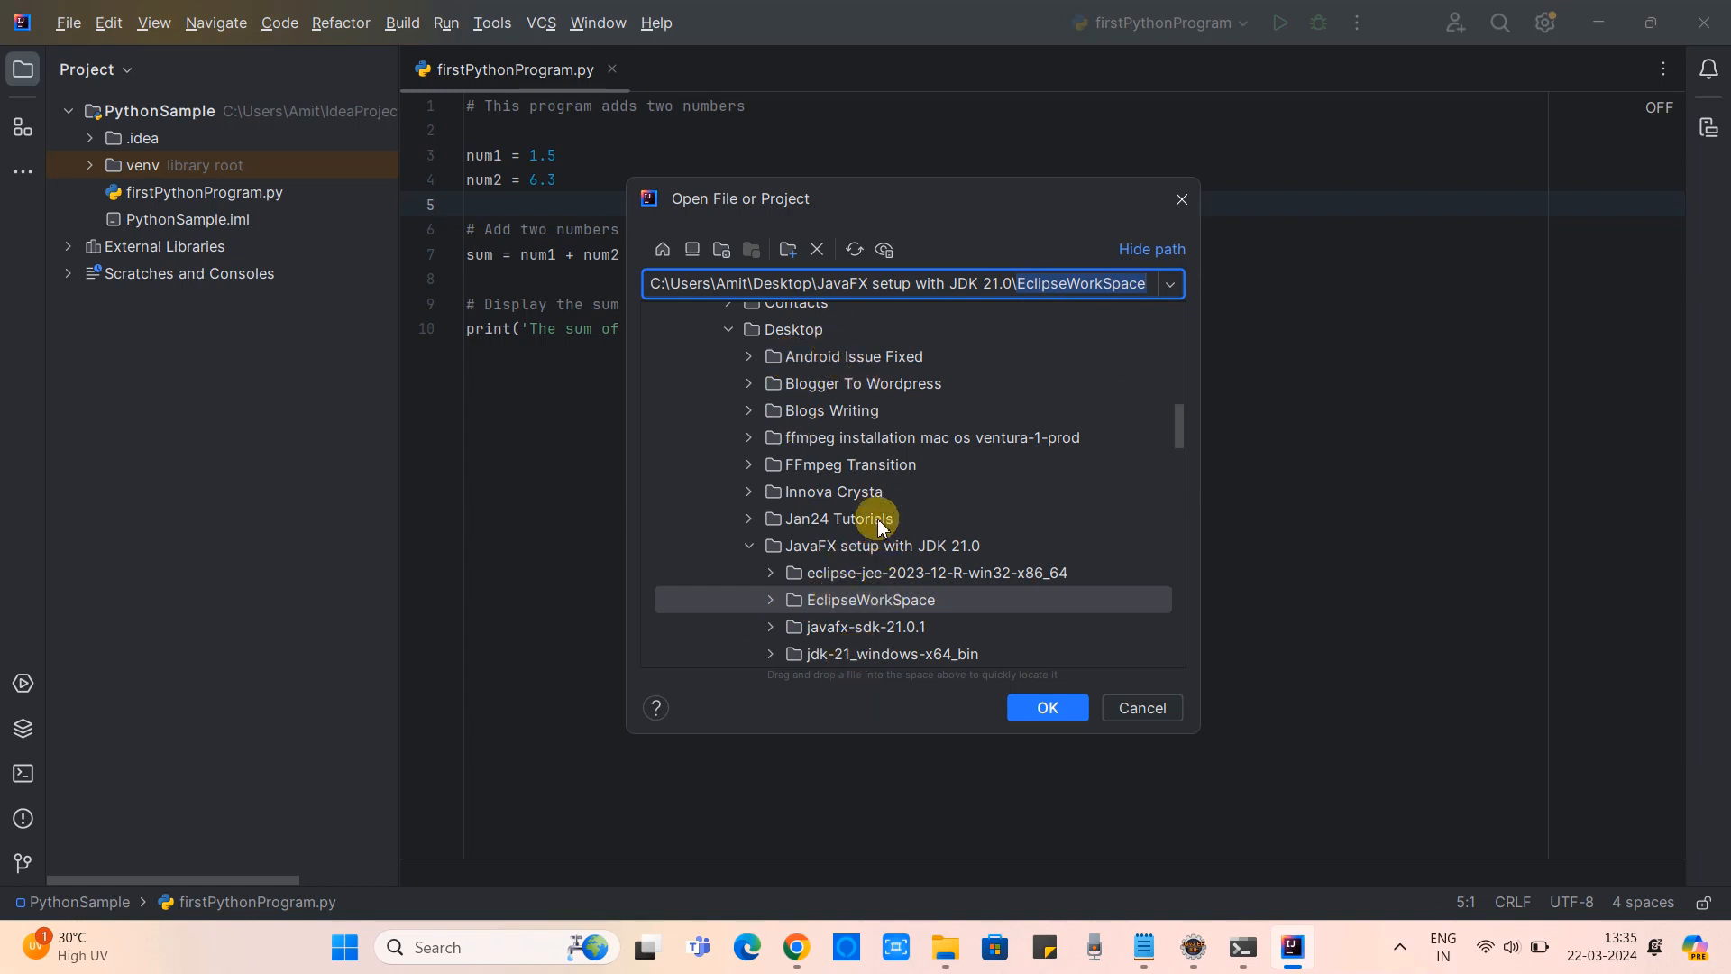
scroll(823, 421, up, 3)
scroll(792, 340, down, 3)
scroll(808, 410, down, 3)
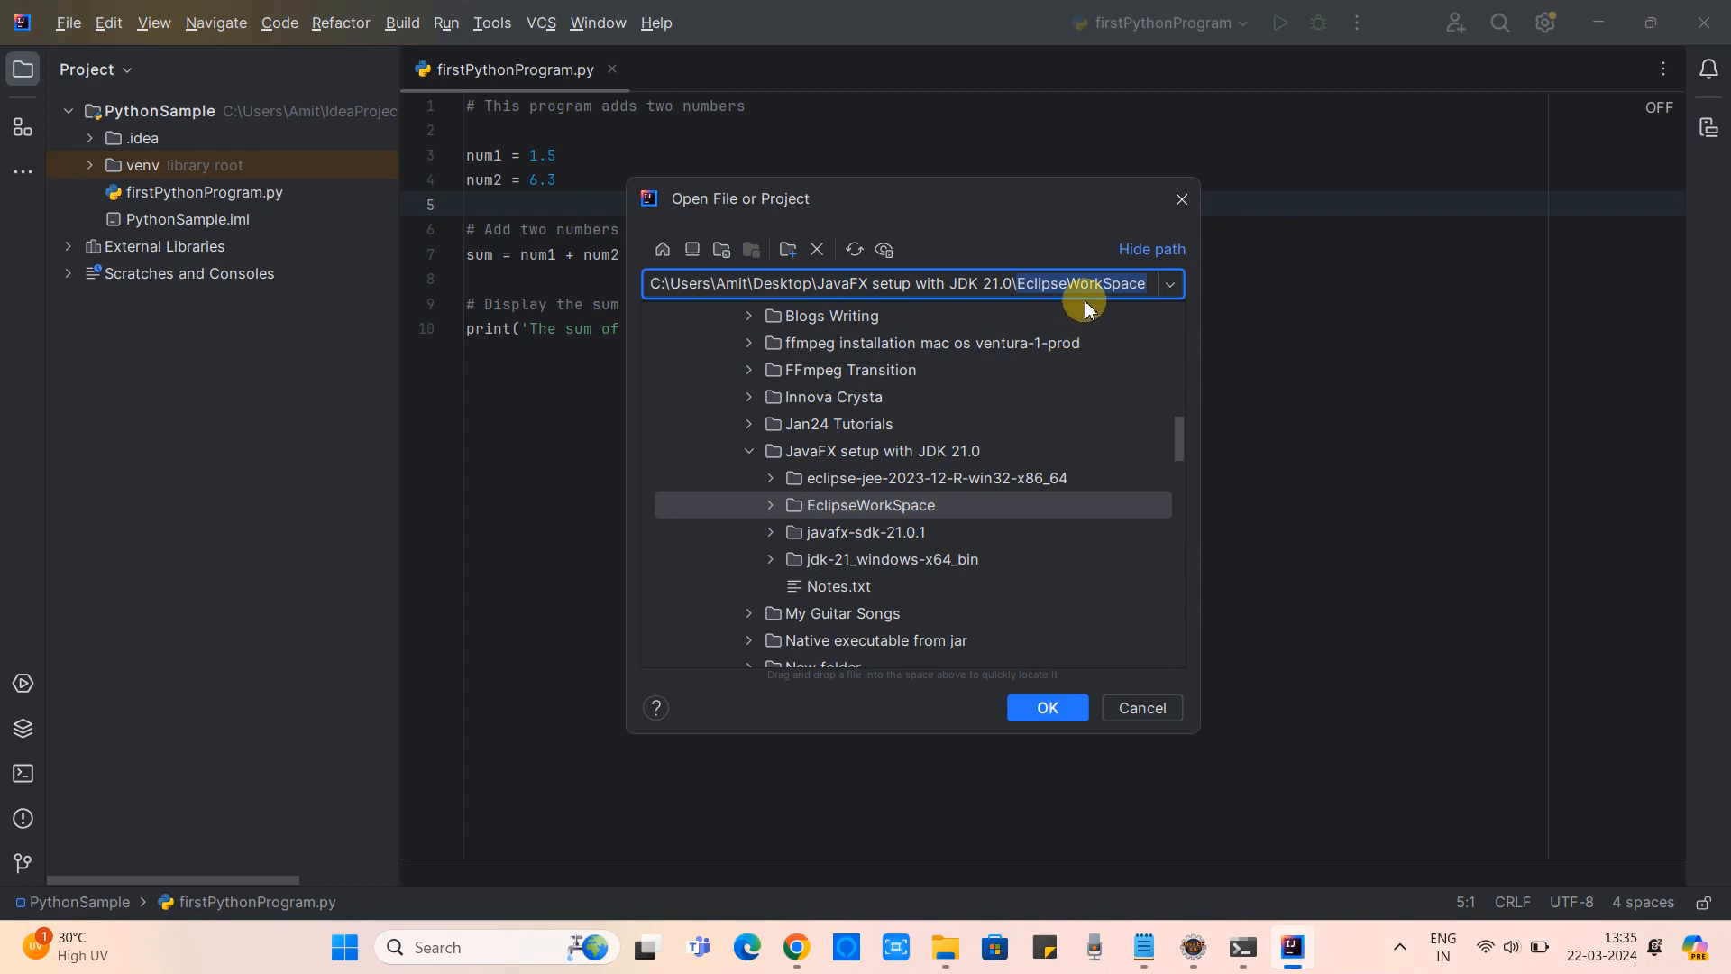
click(771, 506)
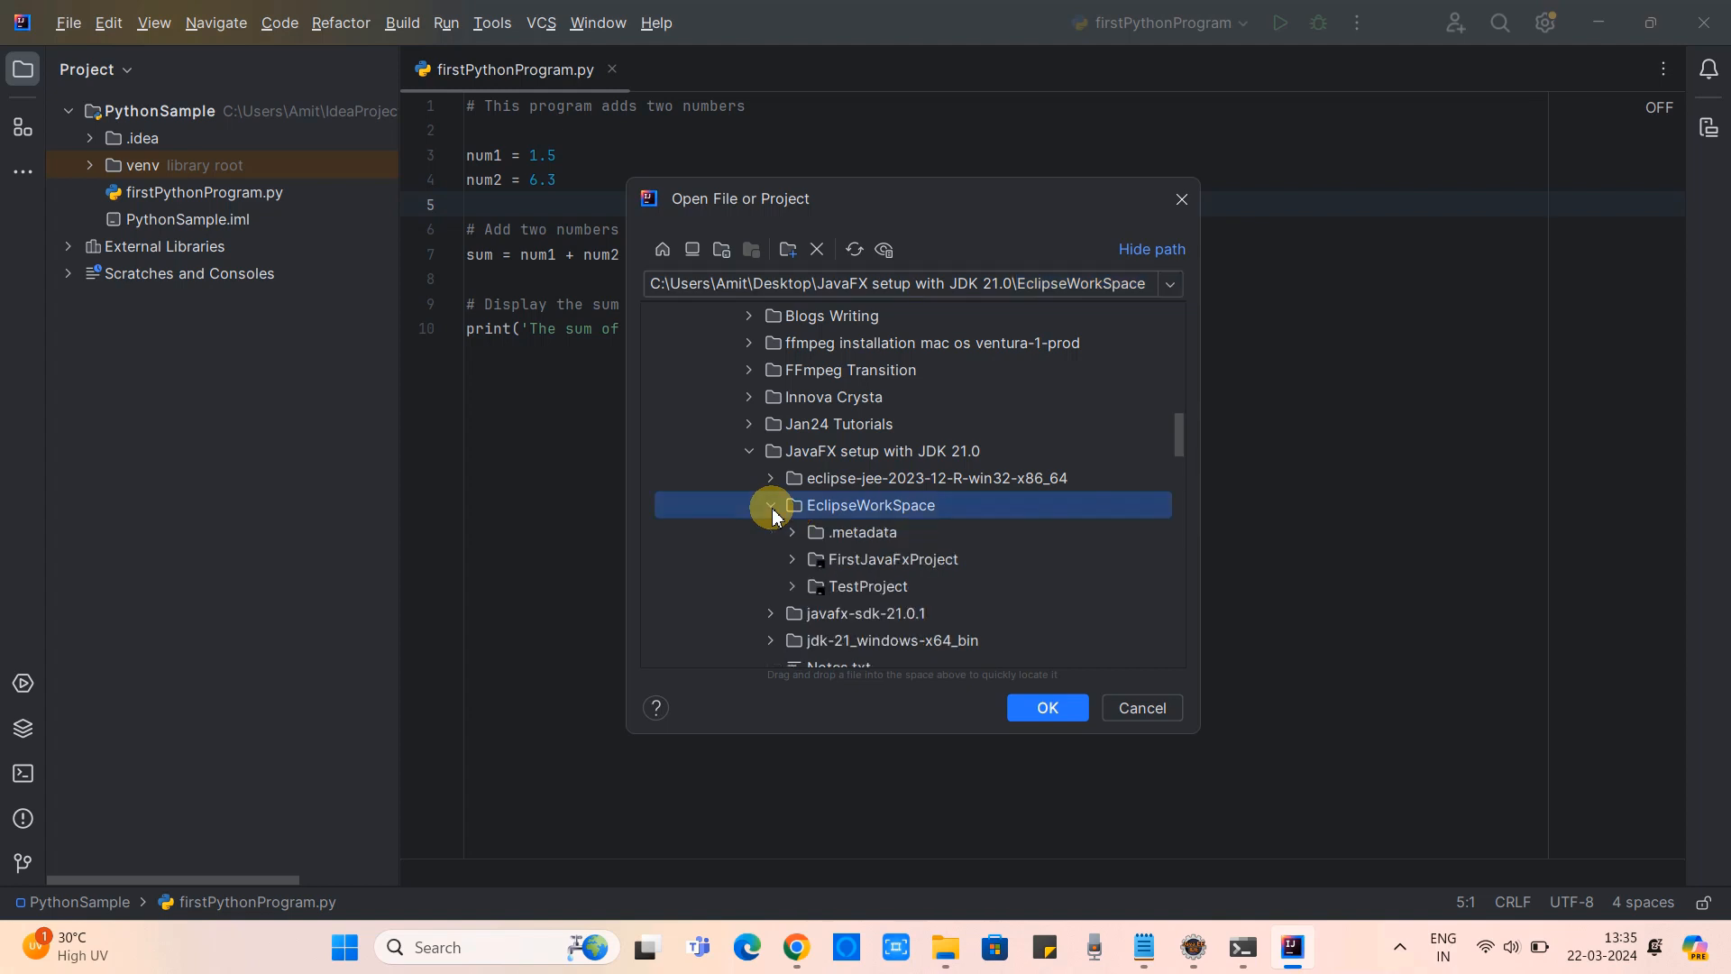
scroll(772, 514, down, 1)
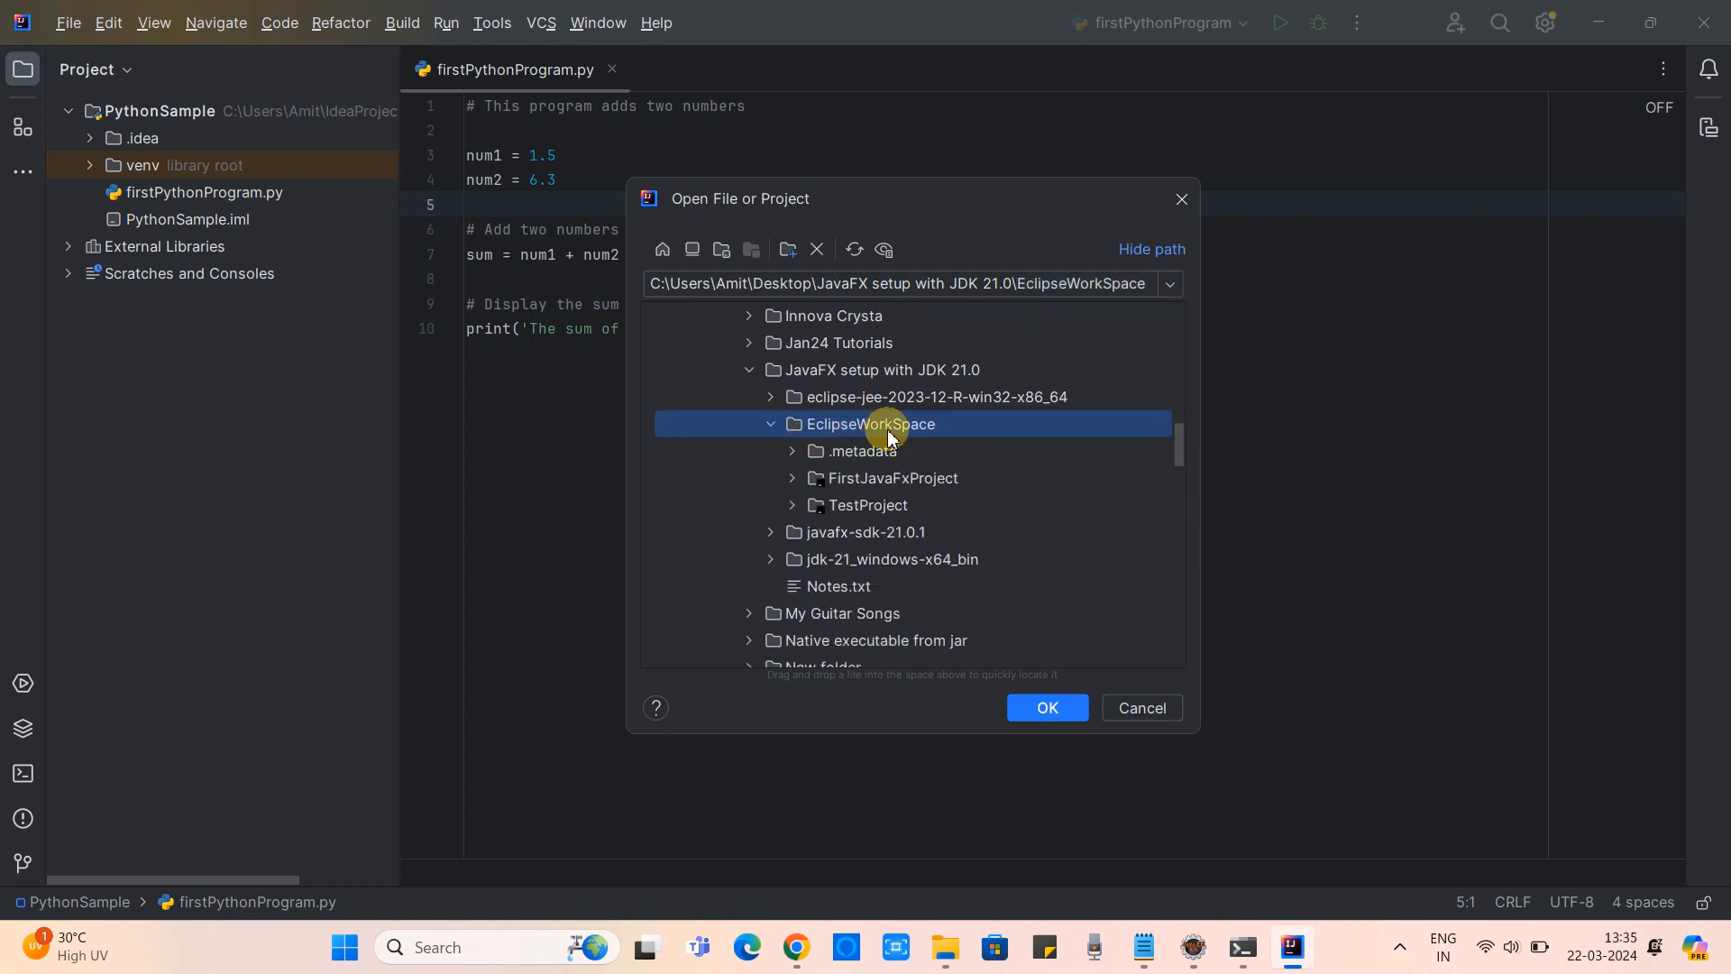
click(895, 507)
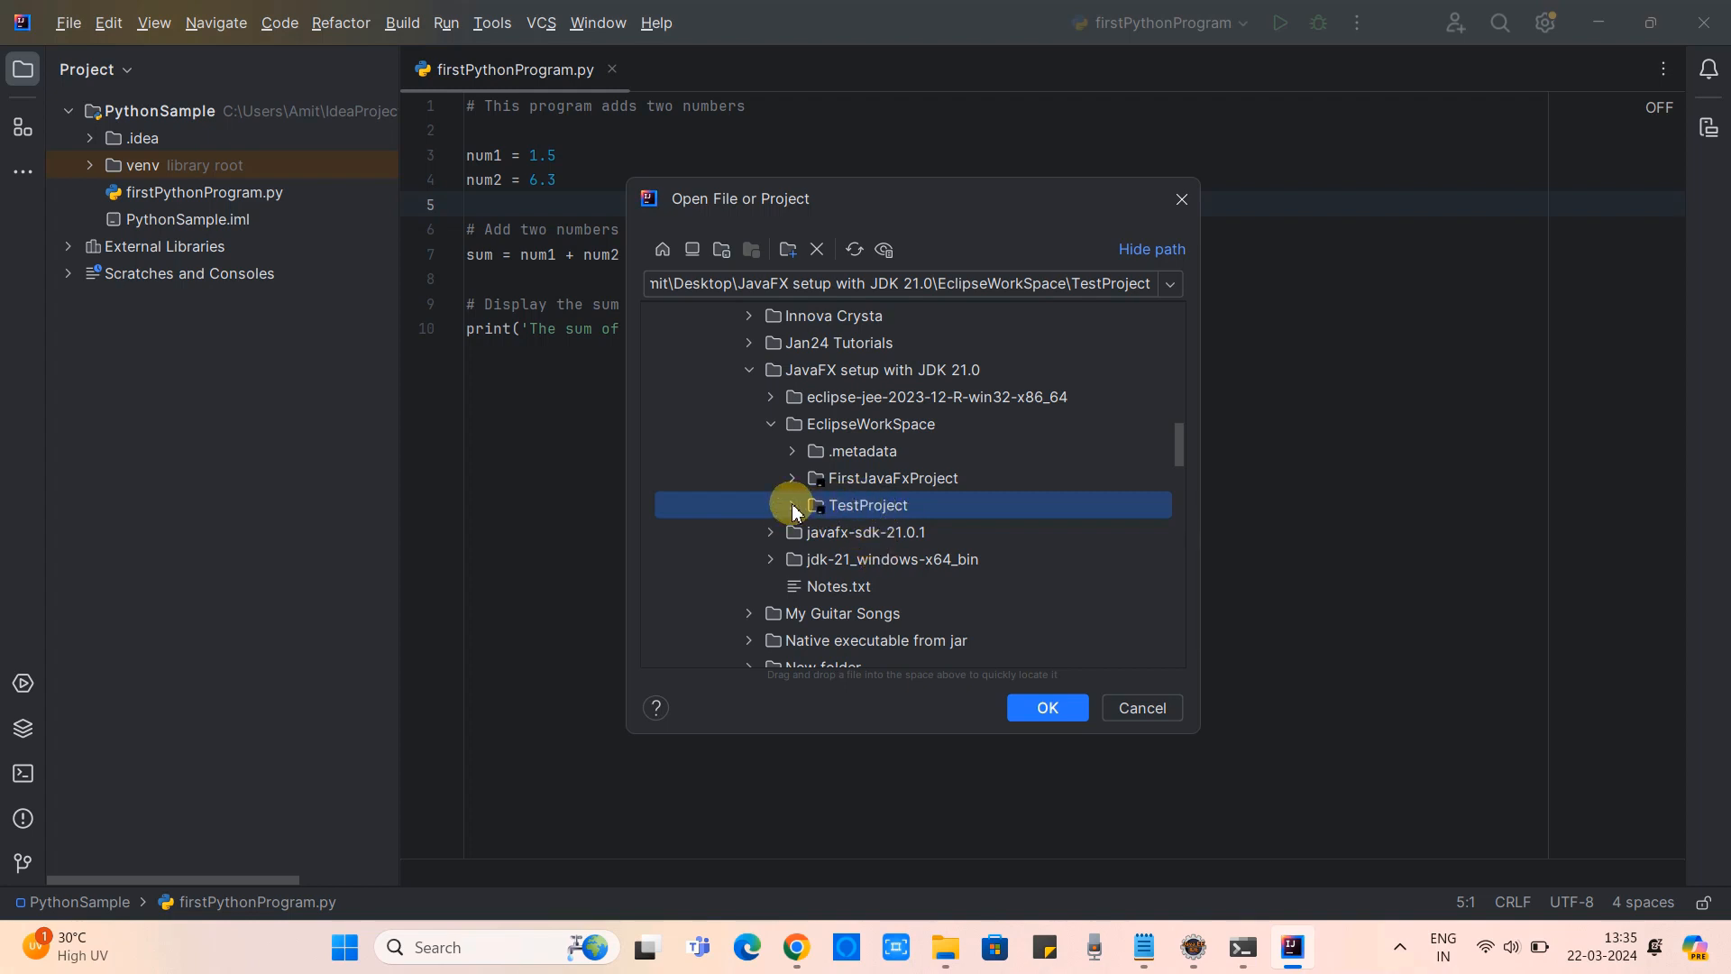
click(872, 509)
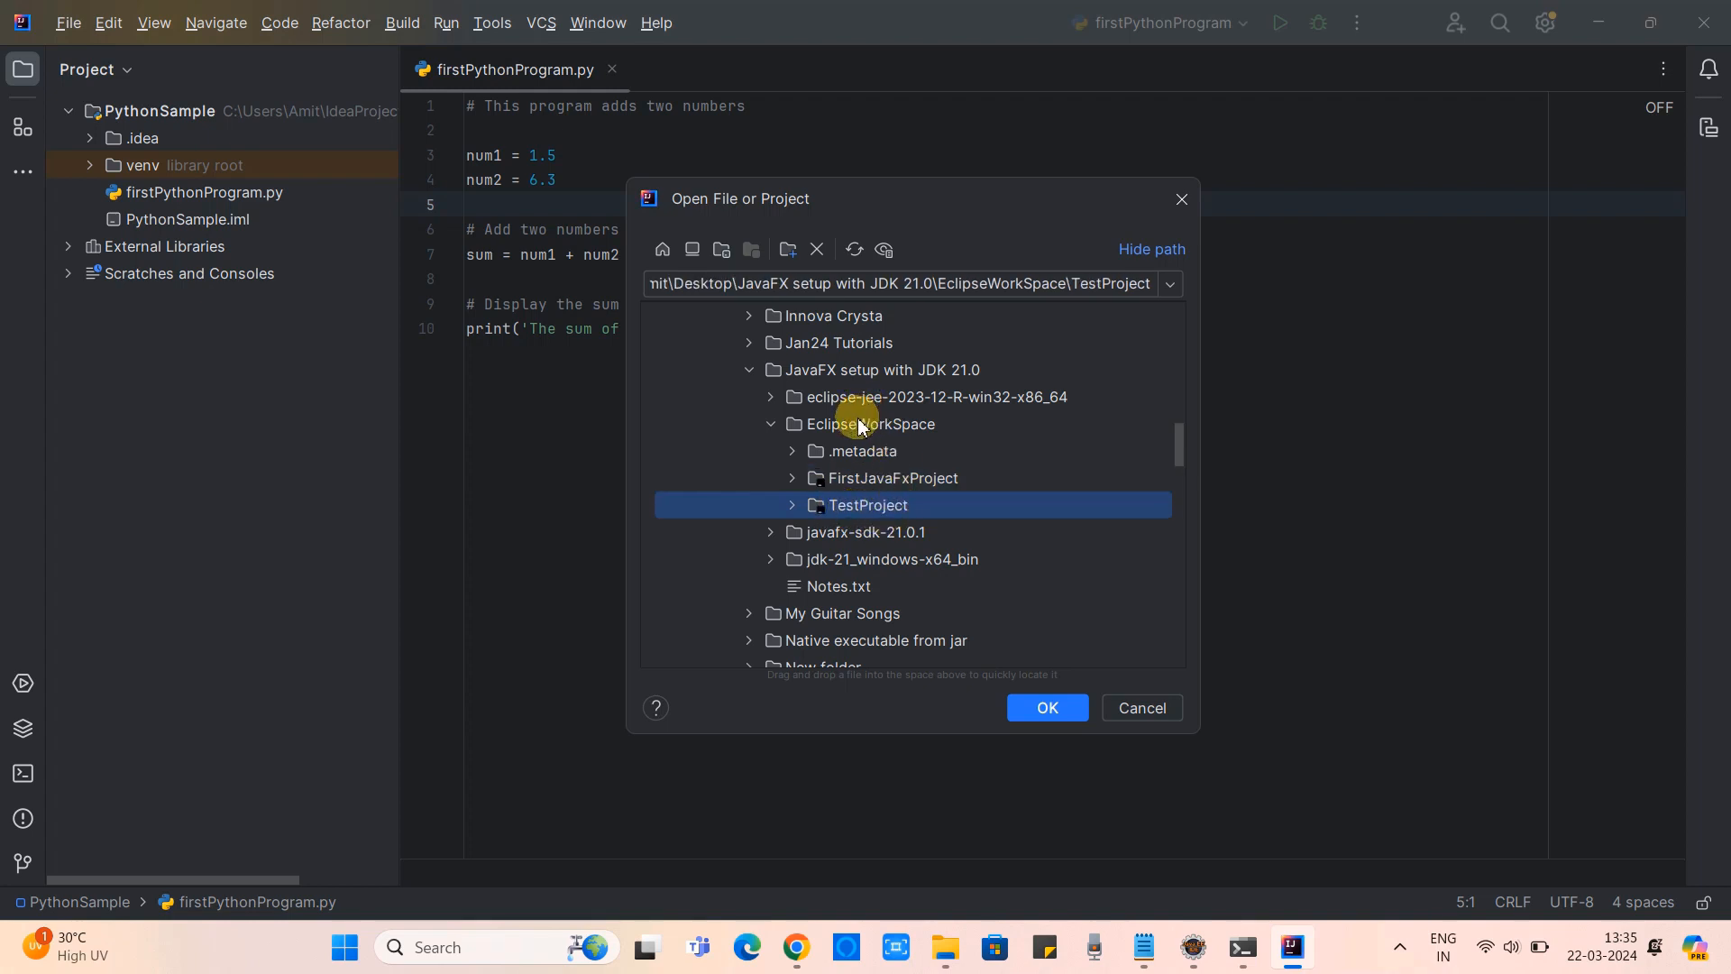
click(1050, 709)
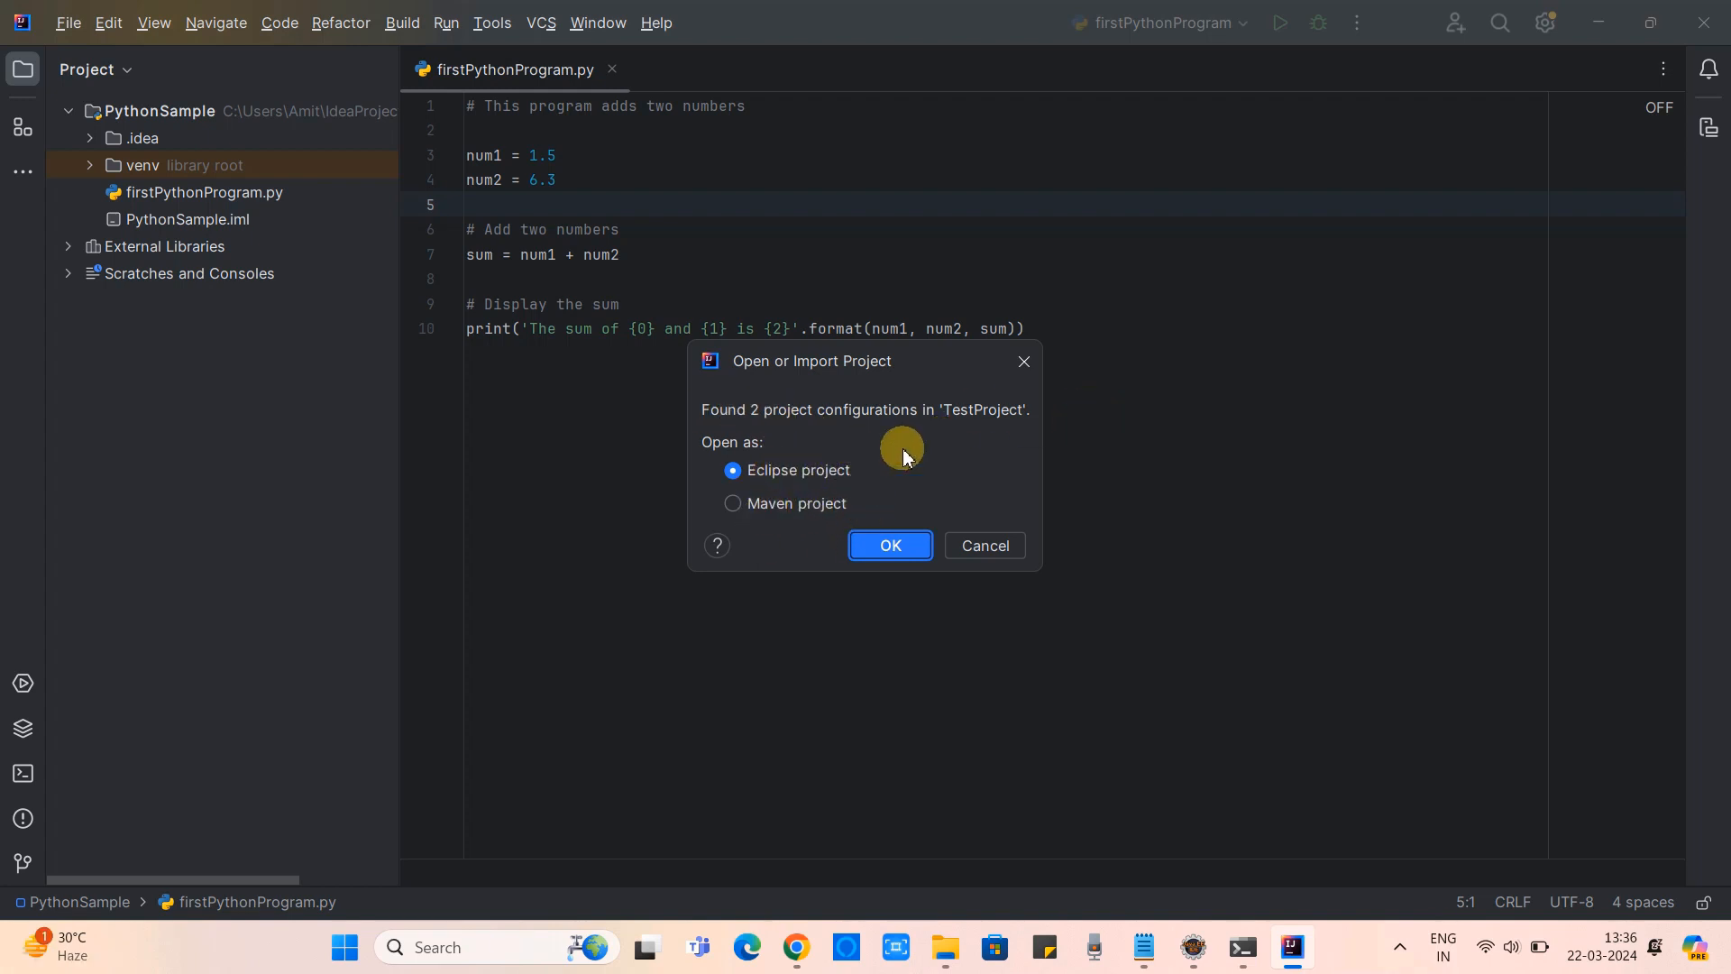
Import TestProject as a Maven project, trust it, and open it in a new, maximized window
click(752, 507)
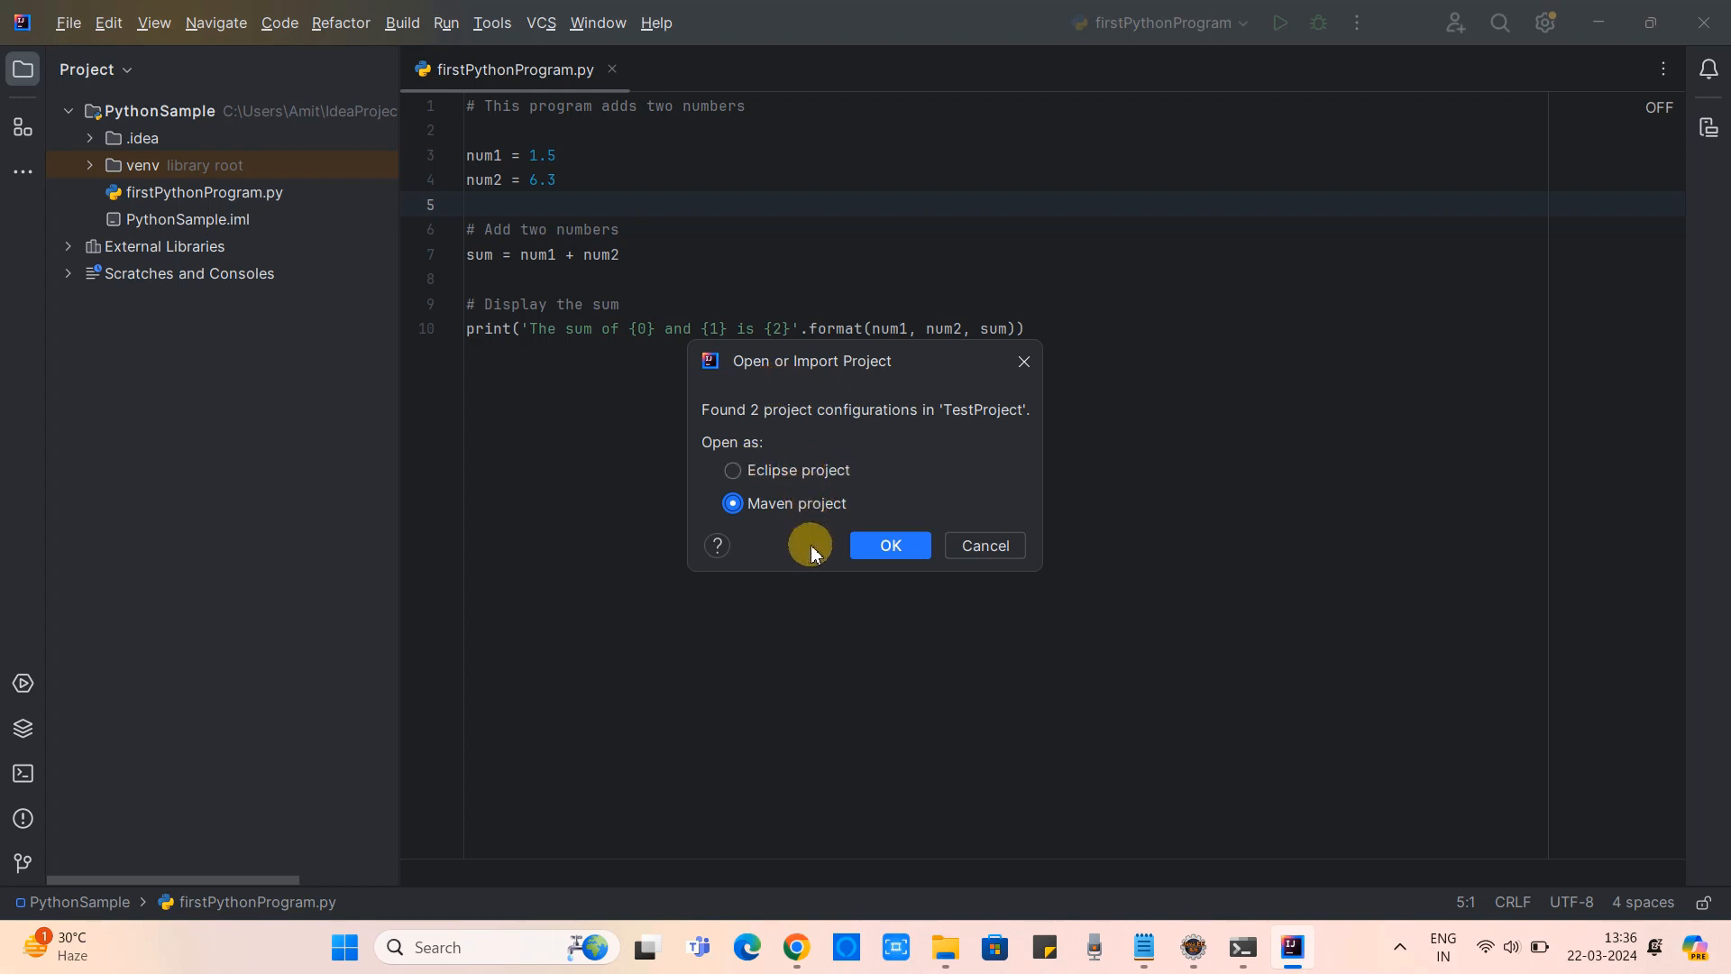
click(875, 551)
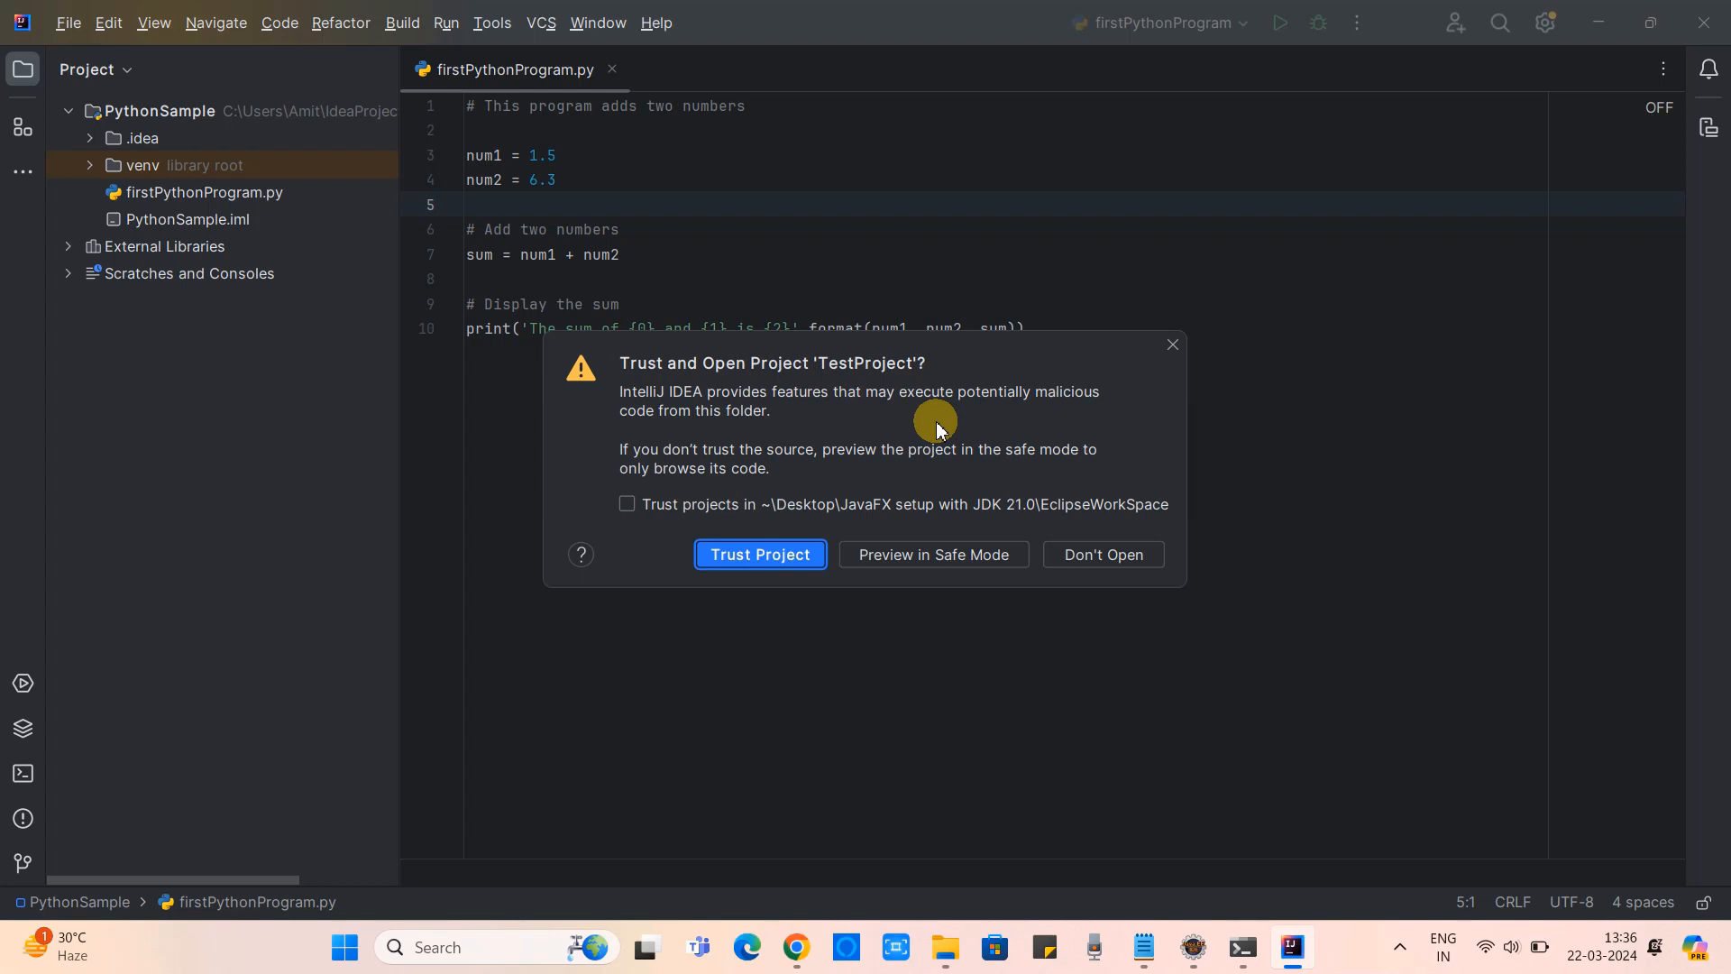
click(760, 553)
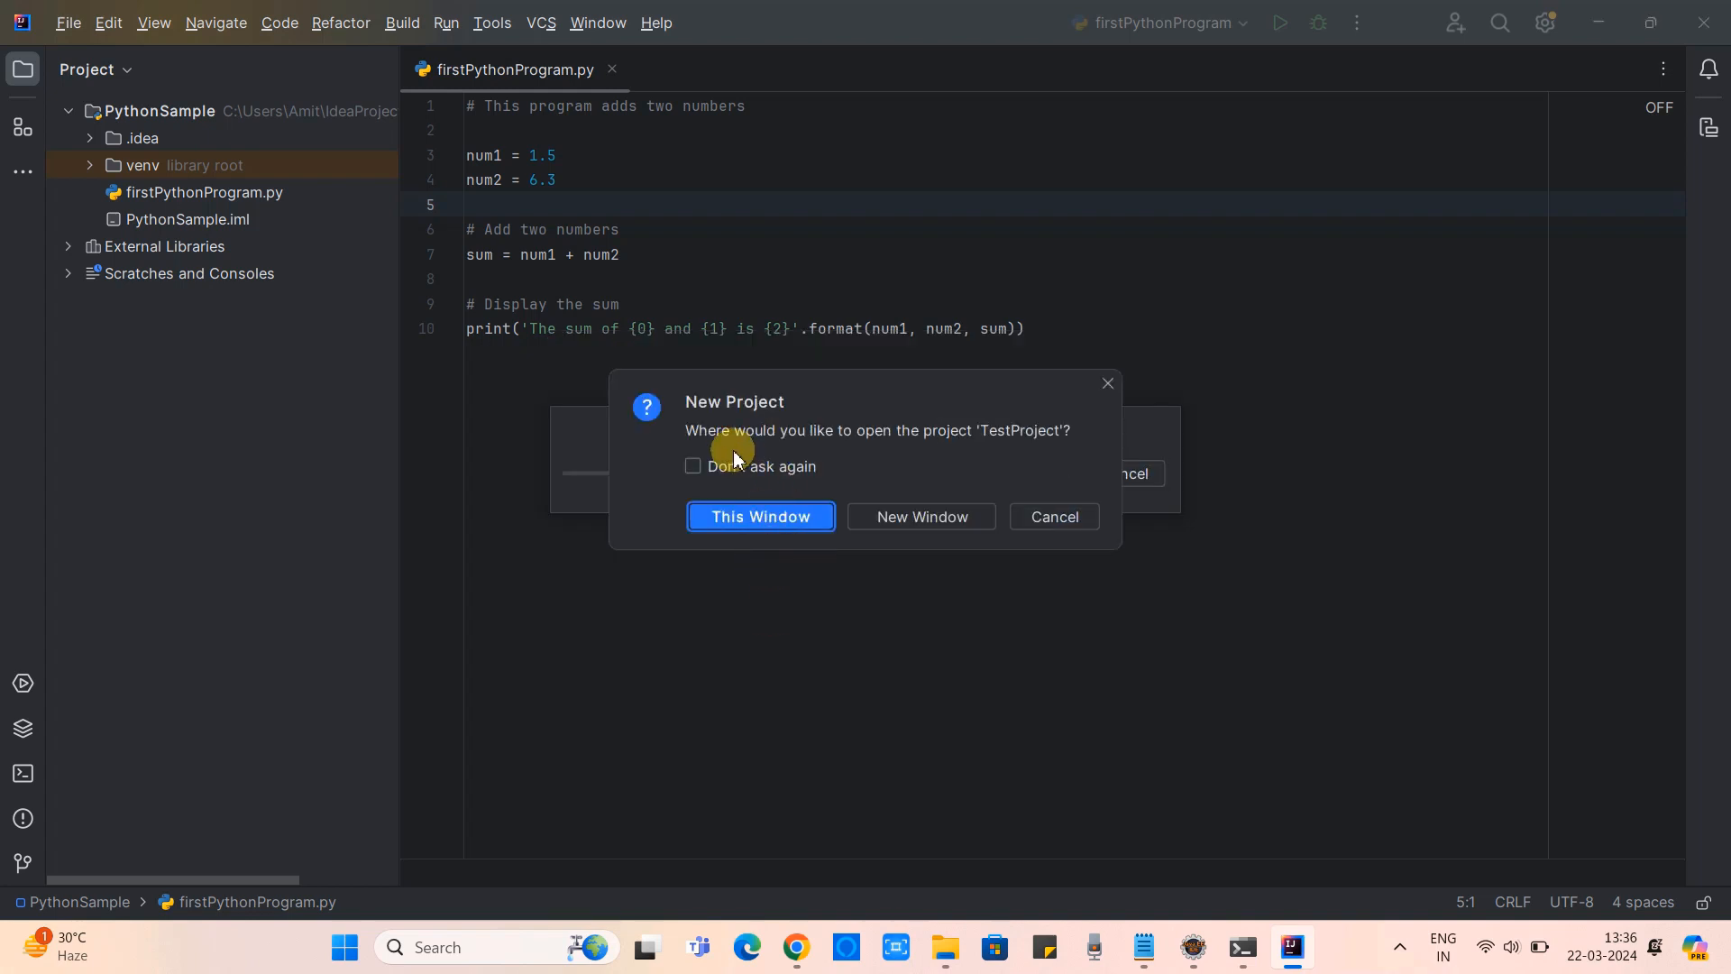
drag(817, 427, 870, 356)
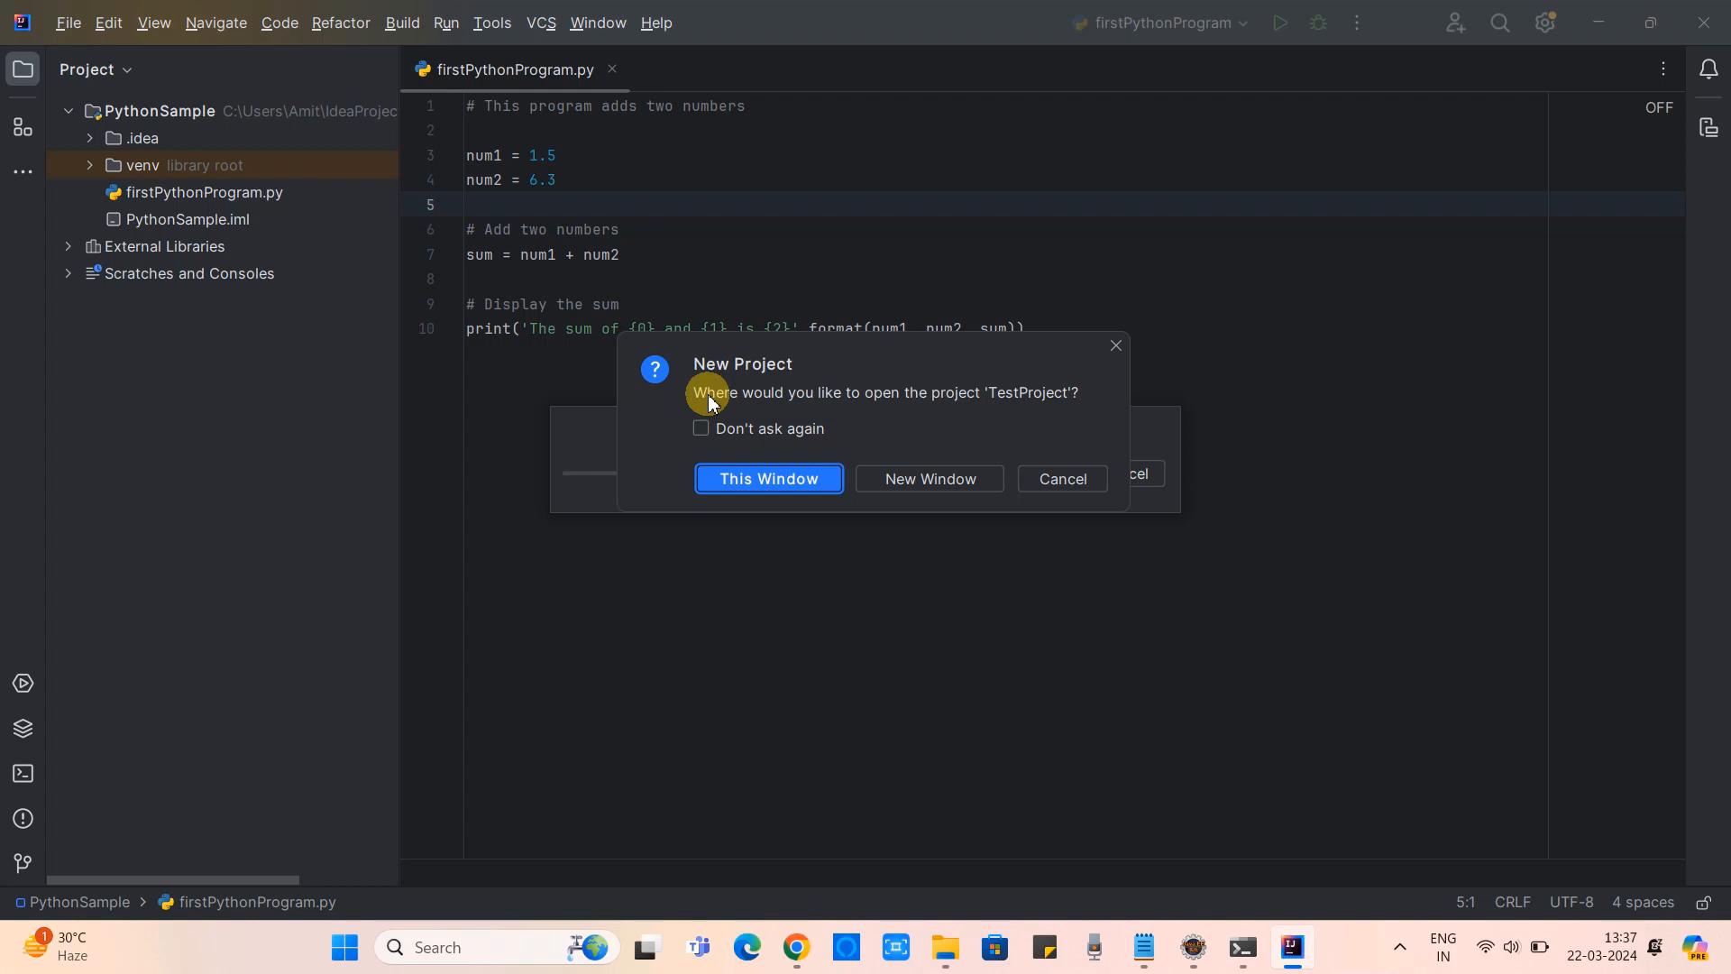
click(946, 478)
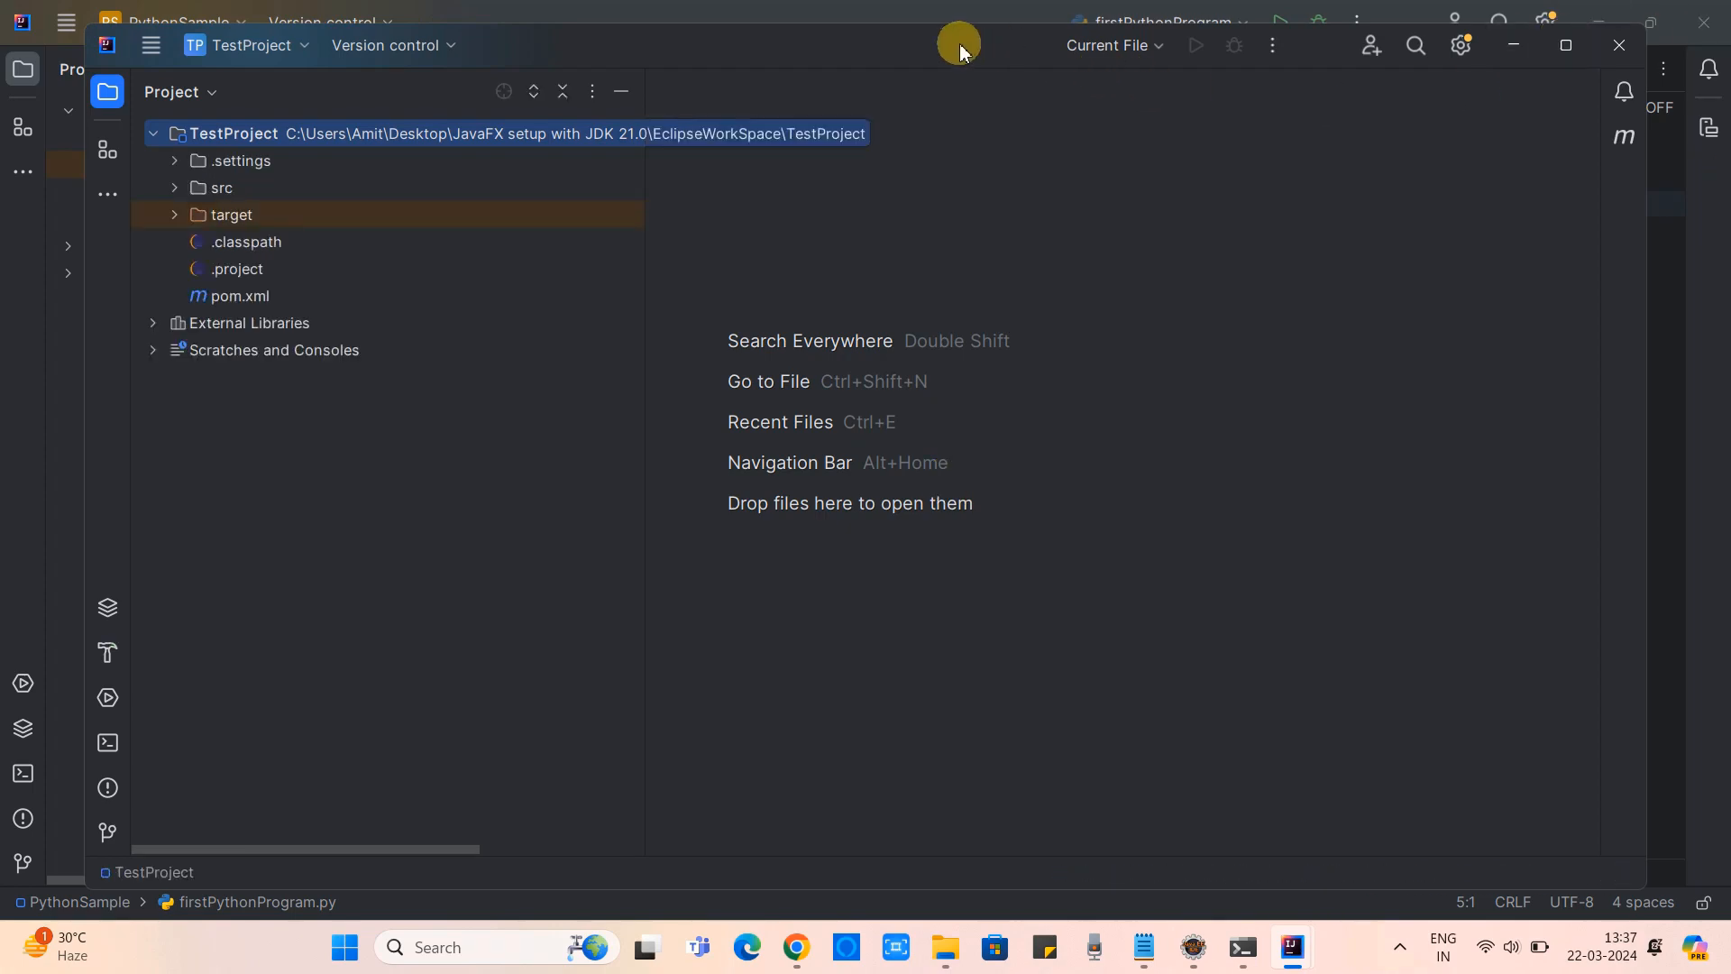
drag(961, 47, 869, 68)
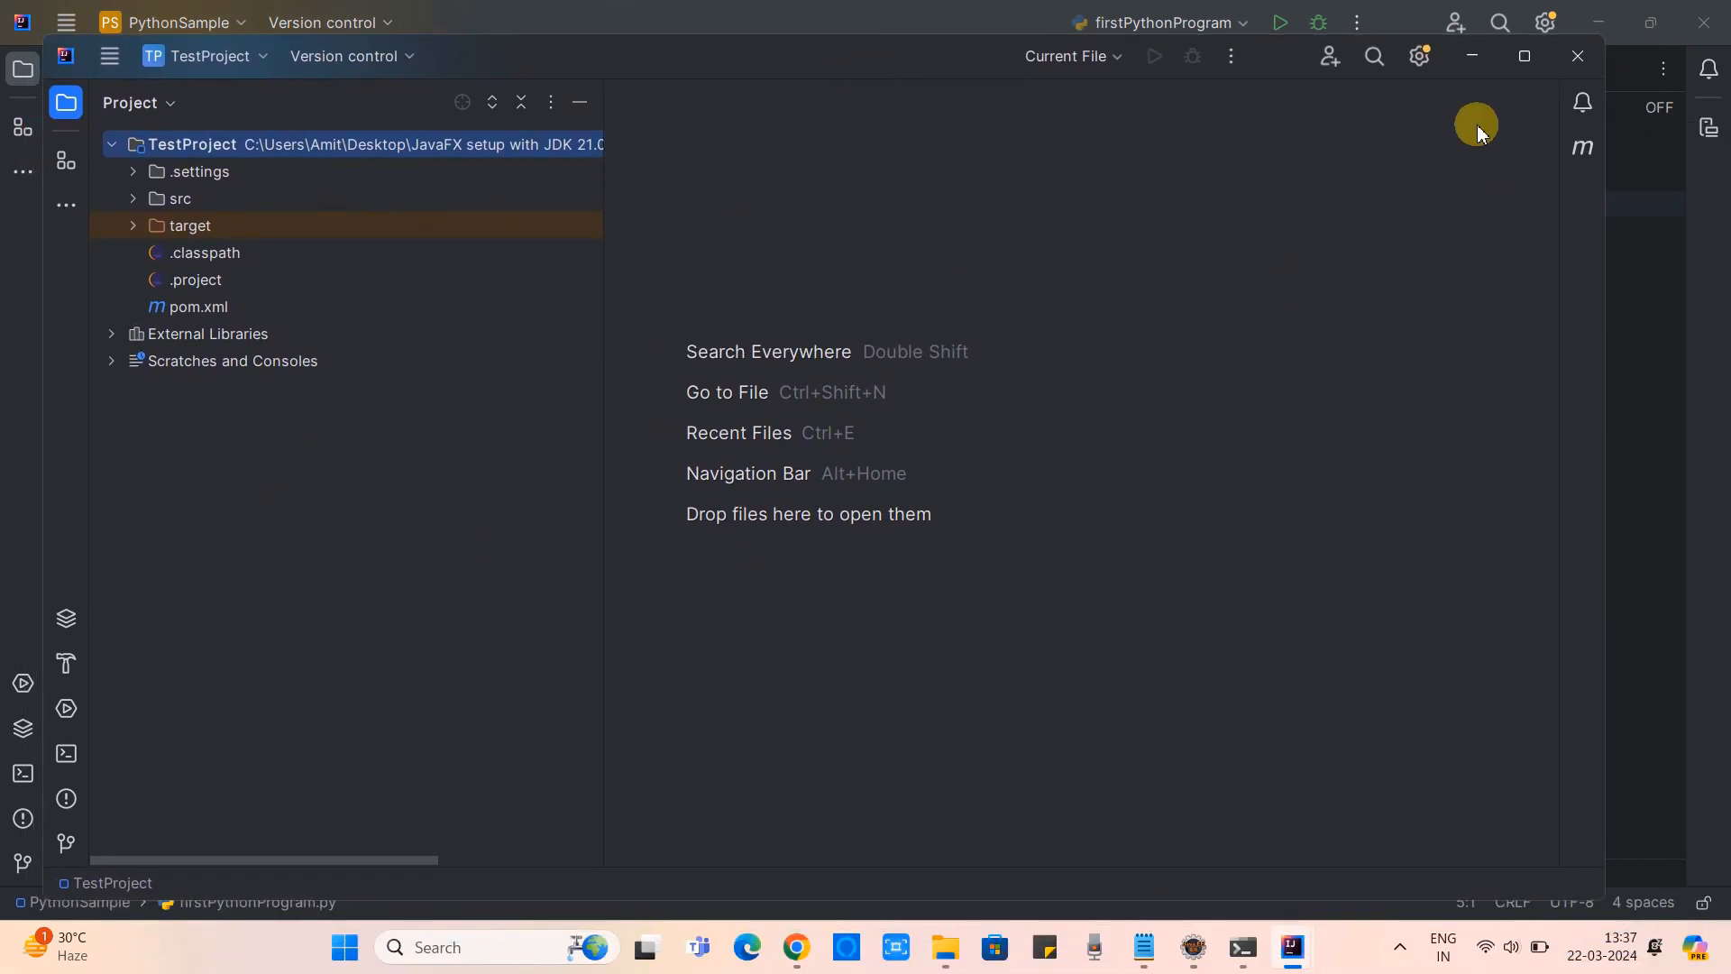
click(1538, 65)
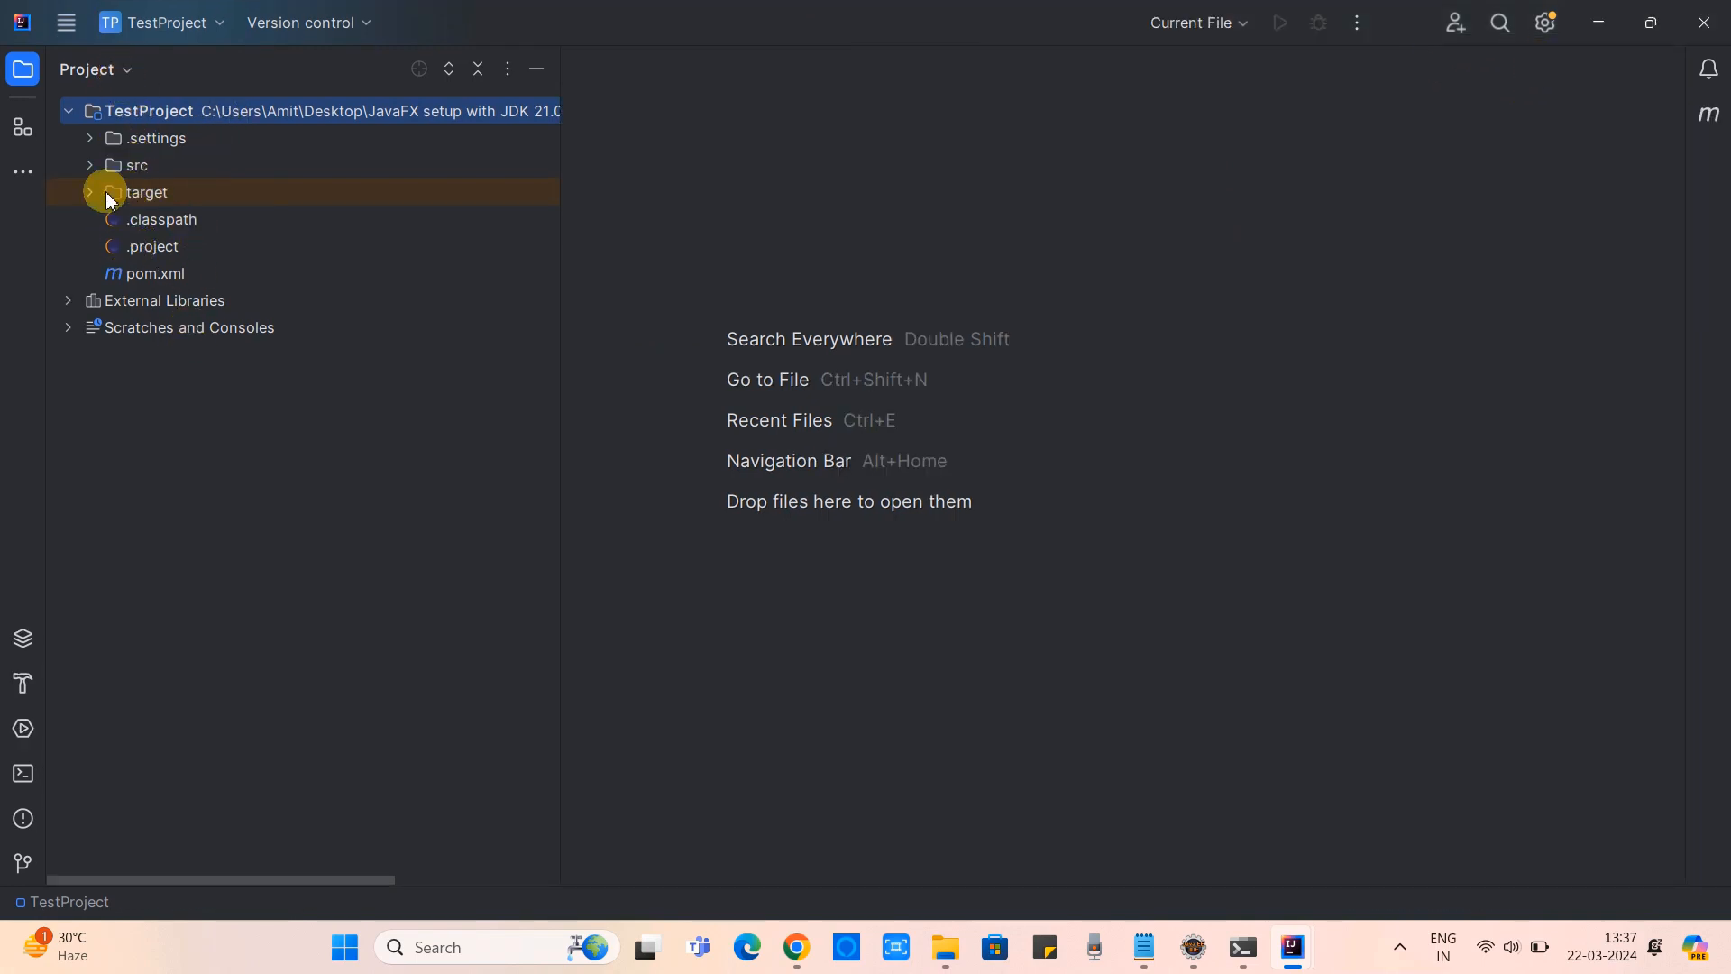
Open the App class from the com.coolithelp.TestProject package under src/main/java and review its main method
click(90, 166)
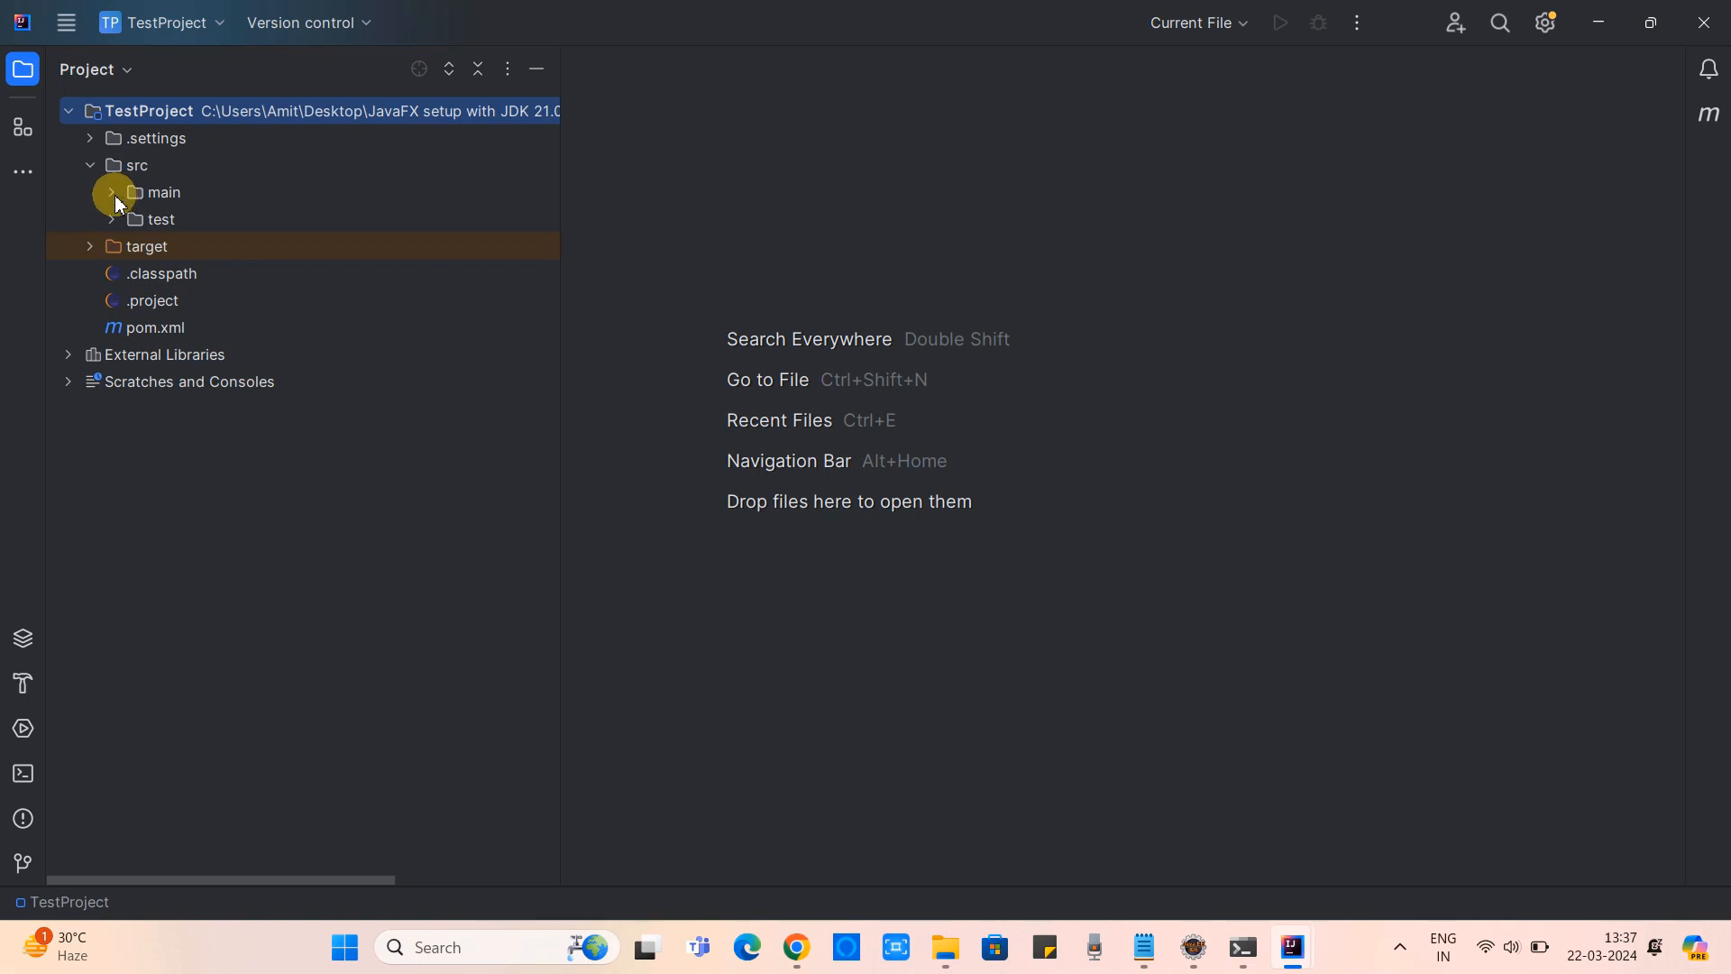
click(112, 192)
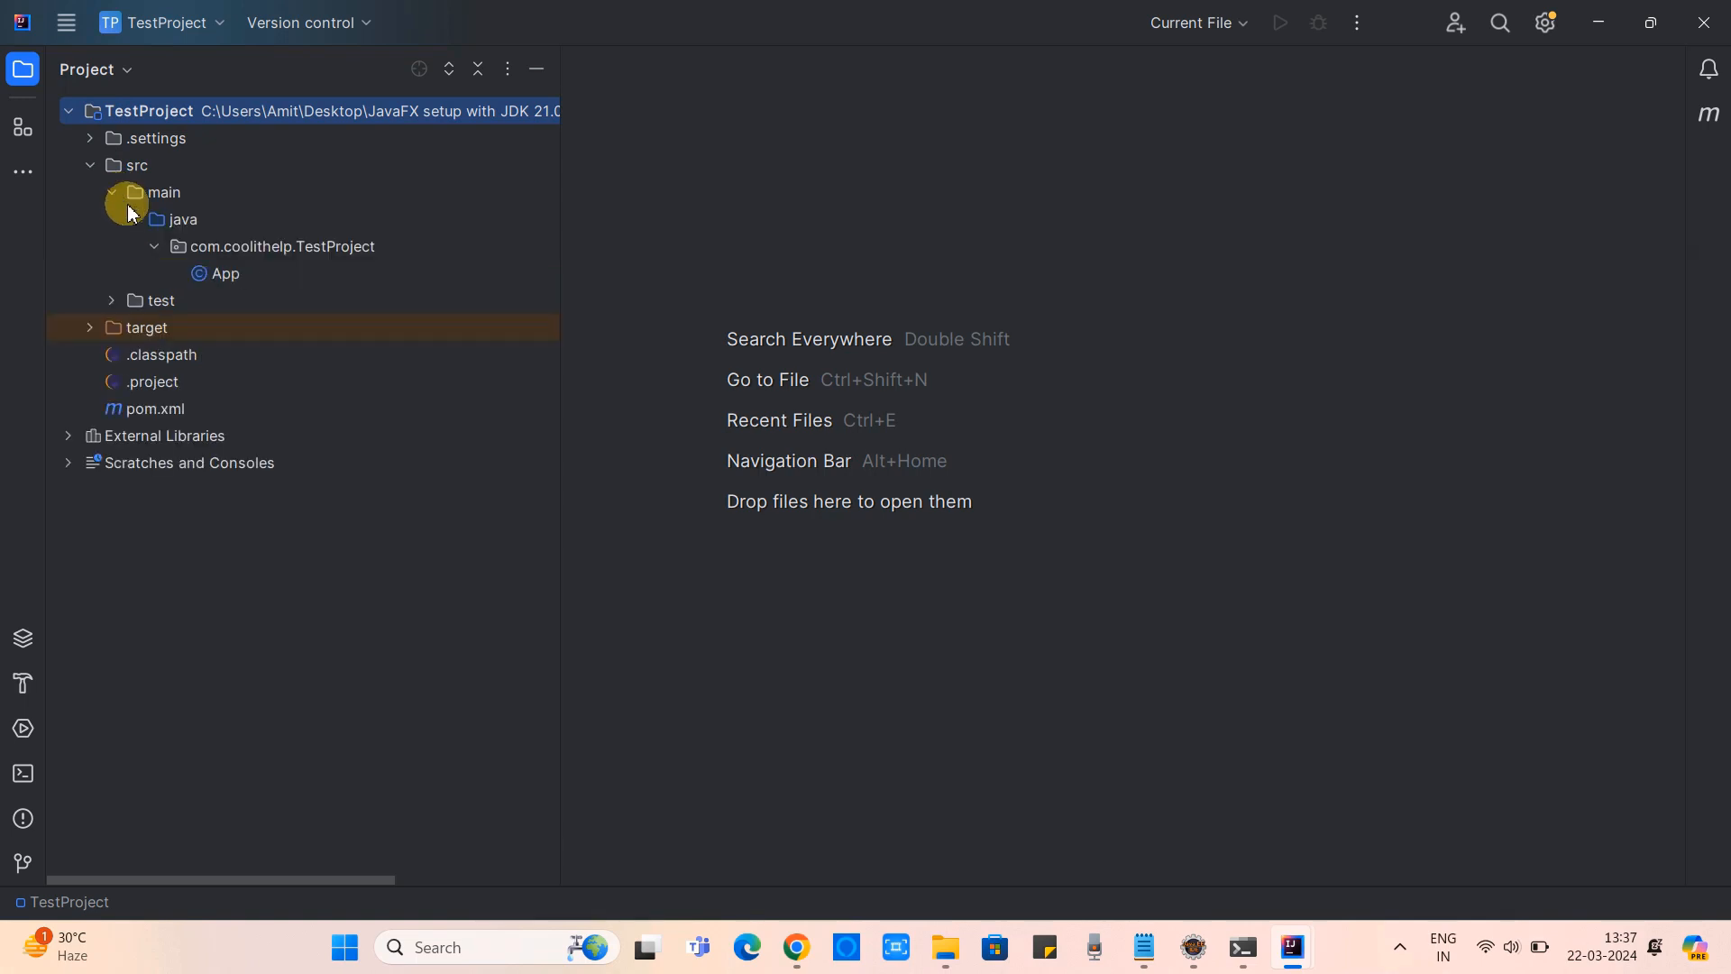
click(247, 284)
double_click(249, 287)
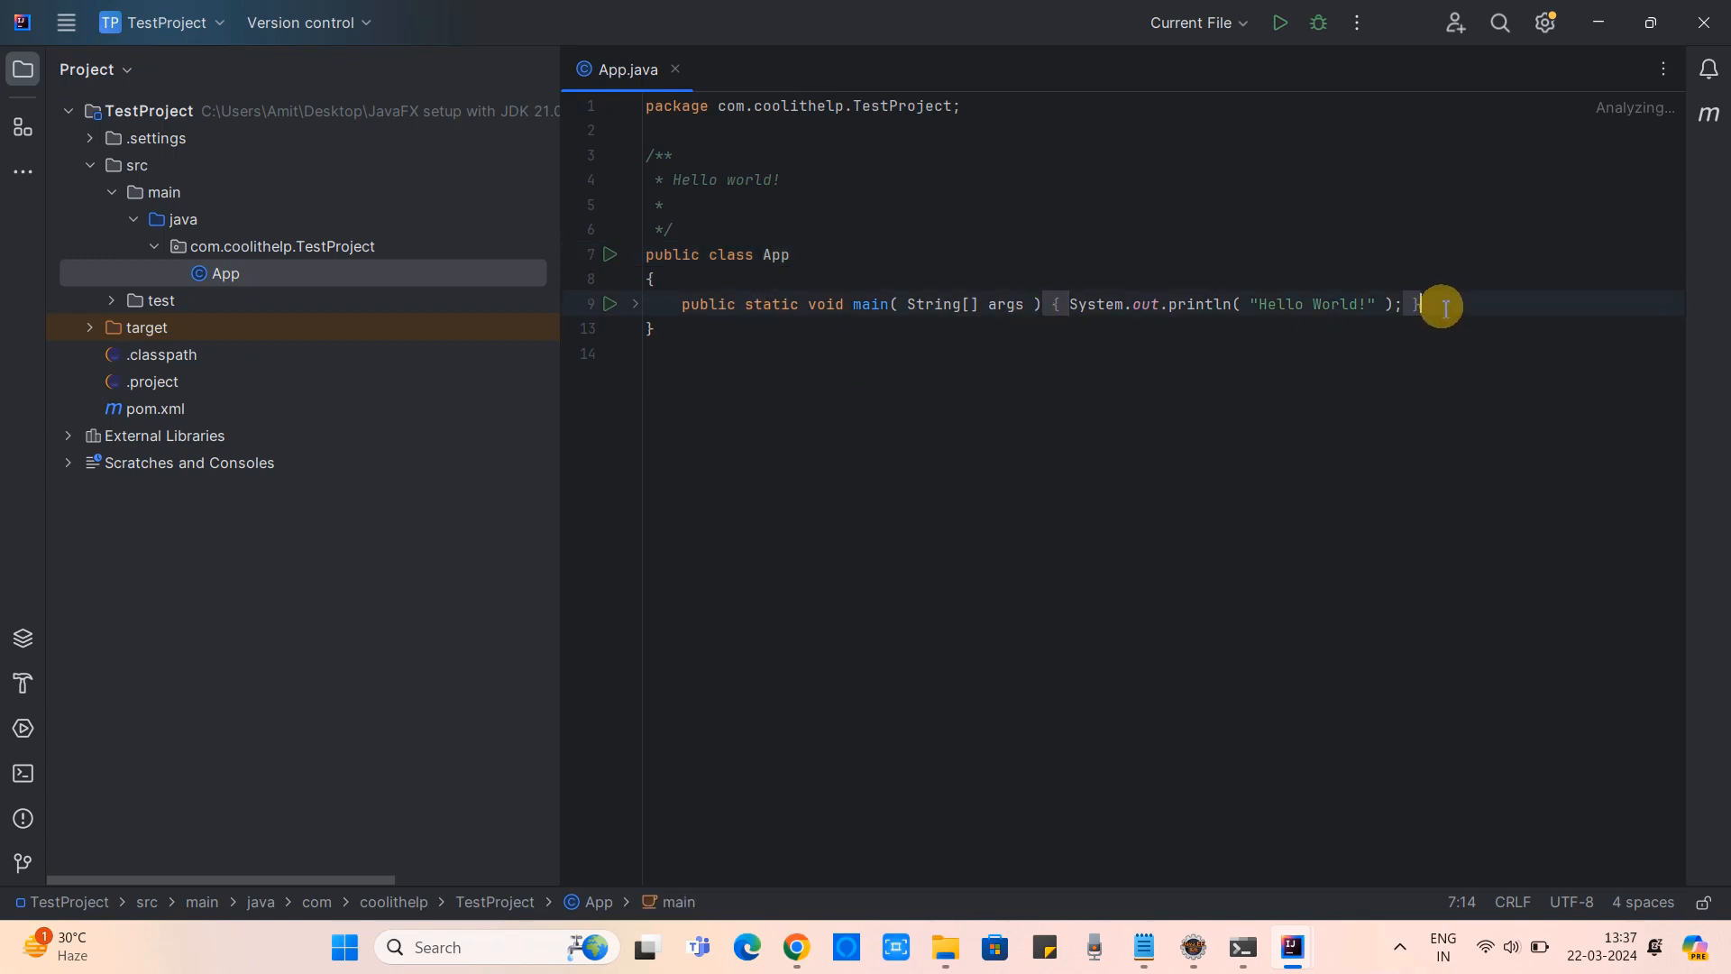
drag(1437, 305, 668, 298)
click(761, 357)
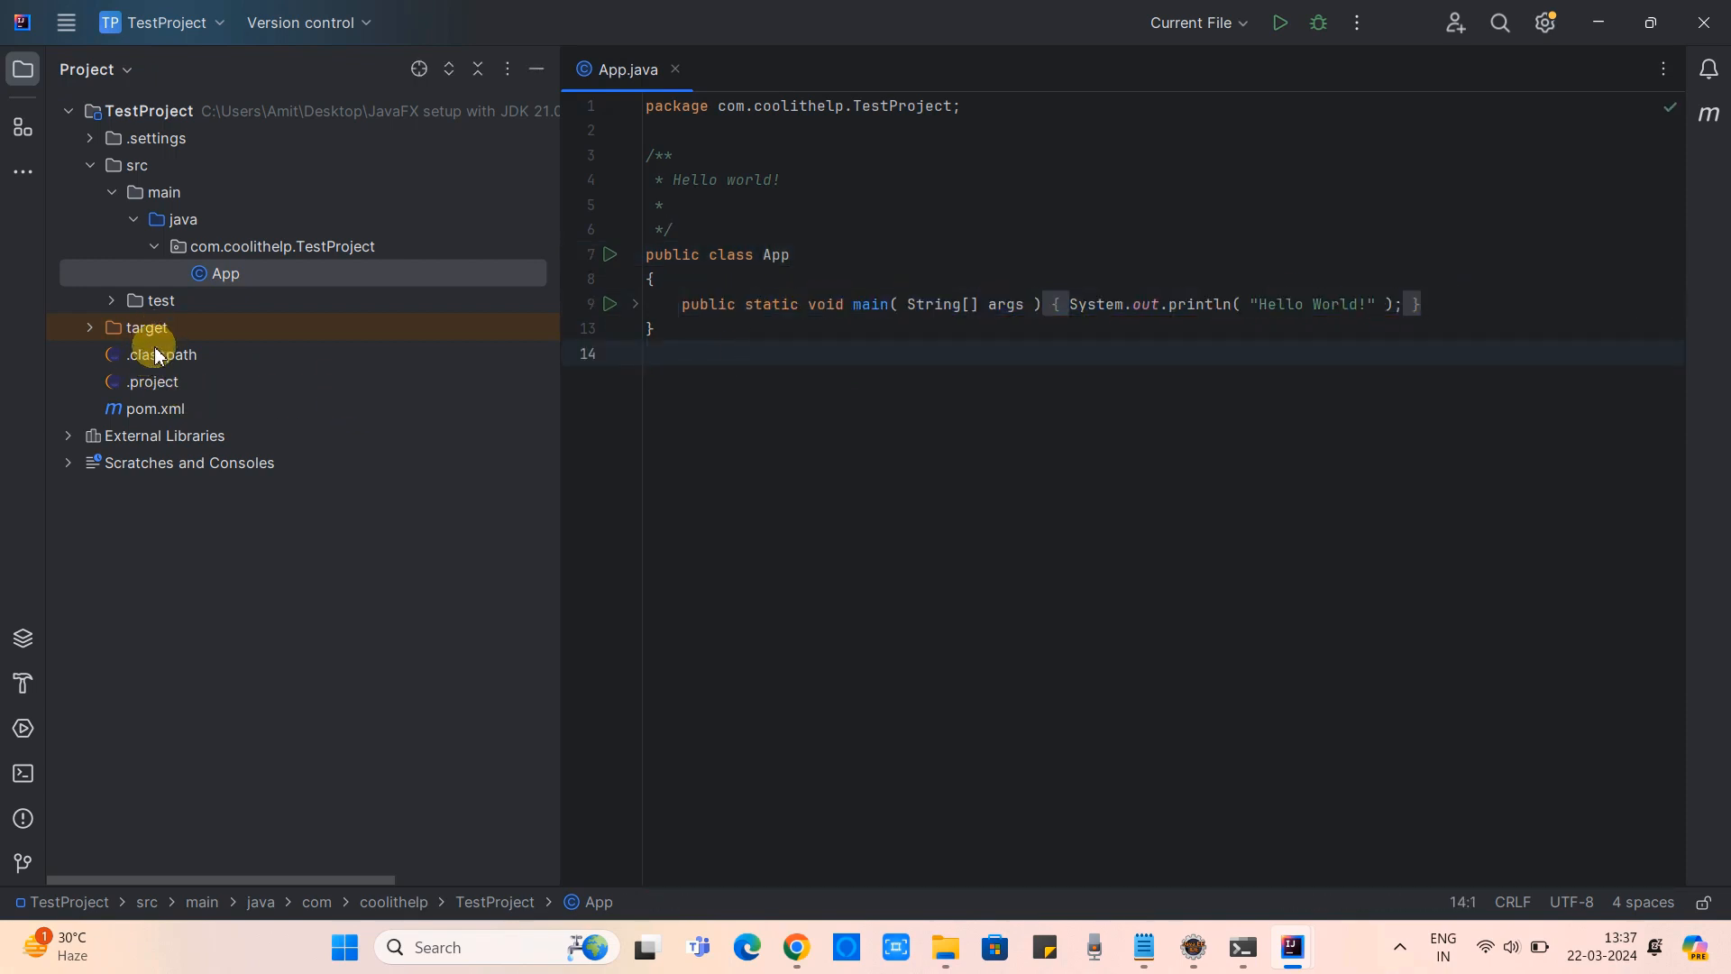
Check the project's pom.xml entry and examine the contents of External Libraries
double_click(162, 407)
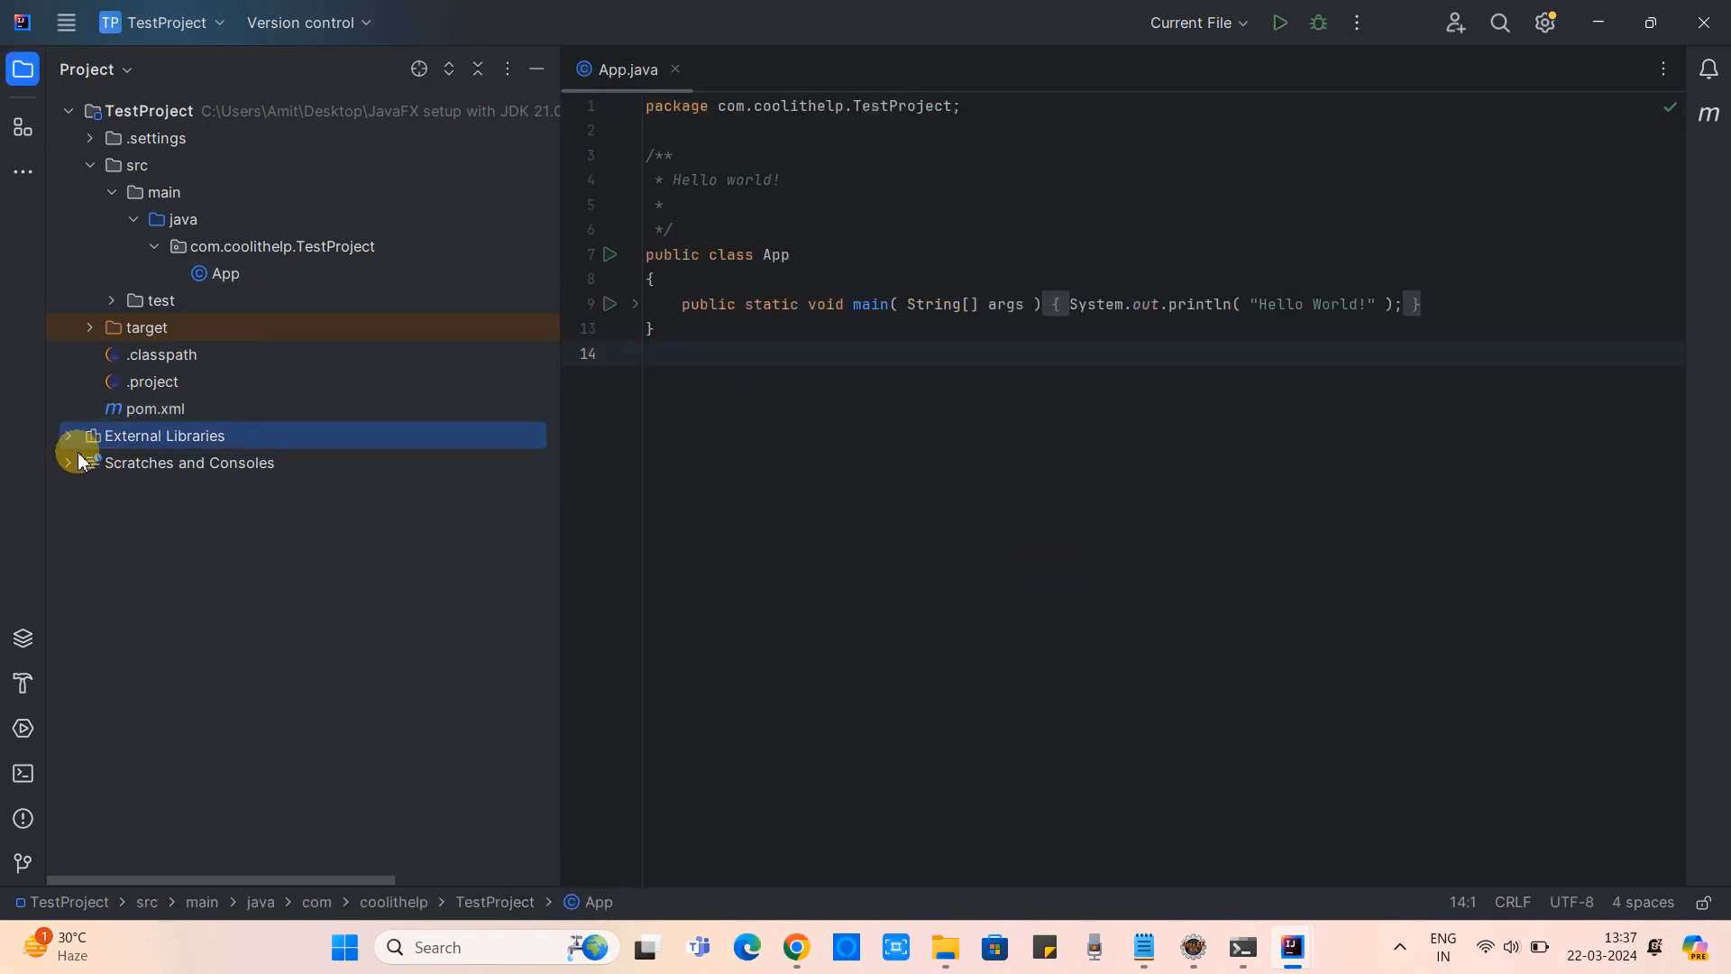
click(70, 436)
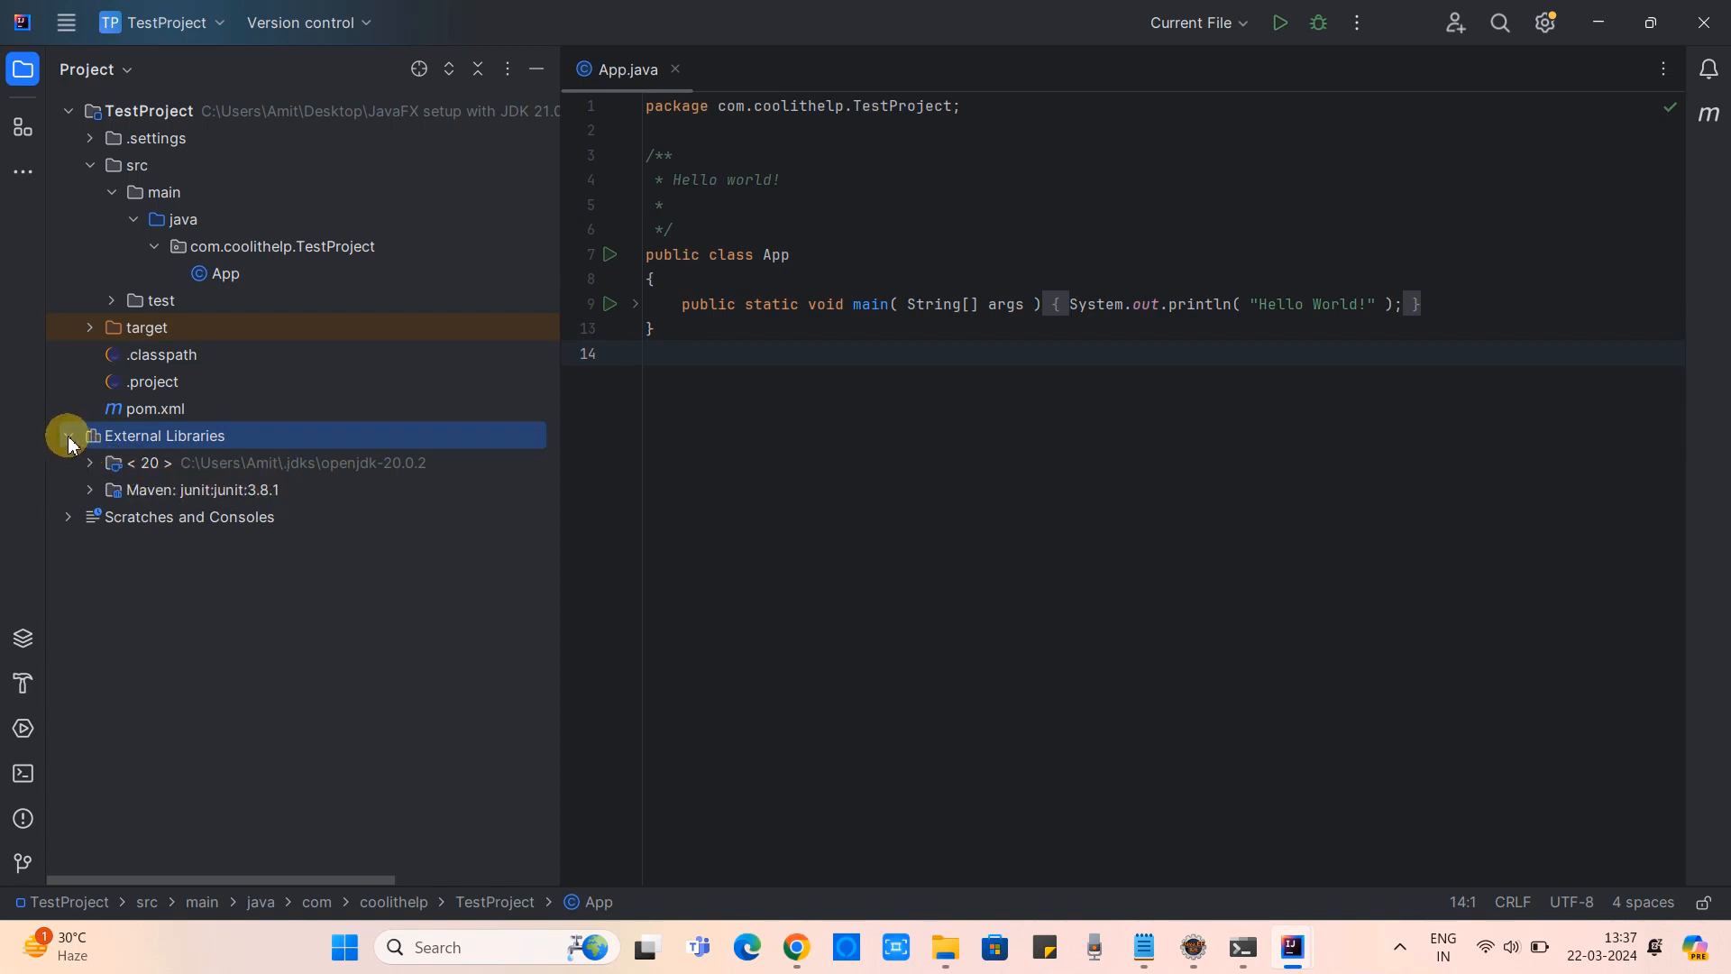
click(69, 437)
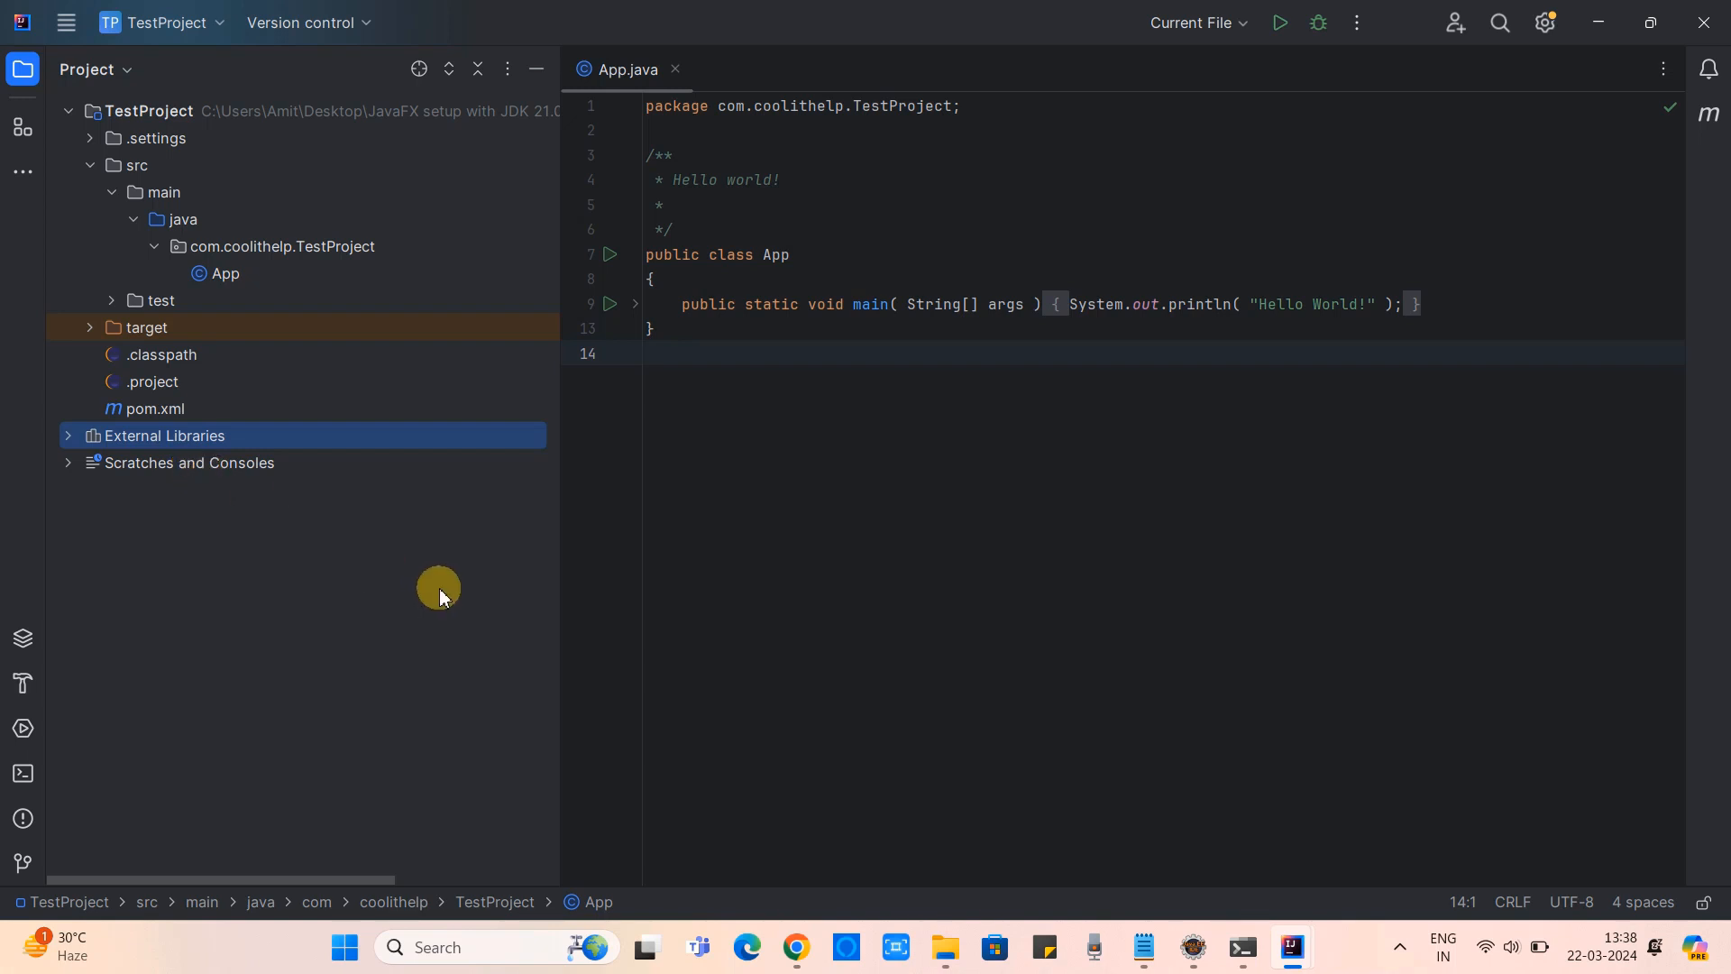
Switch to Notes.txt in Notepad and review Step 2 and Step 3 on importing and test running the project
click(1163, 947)
click(338, 662)
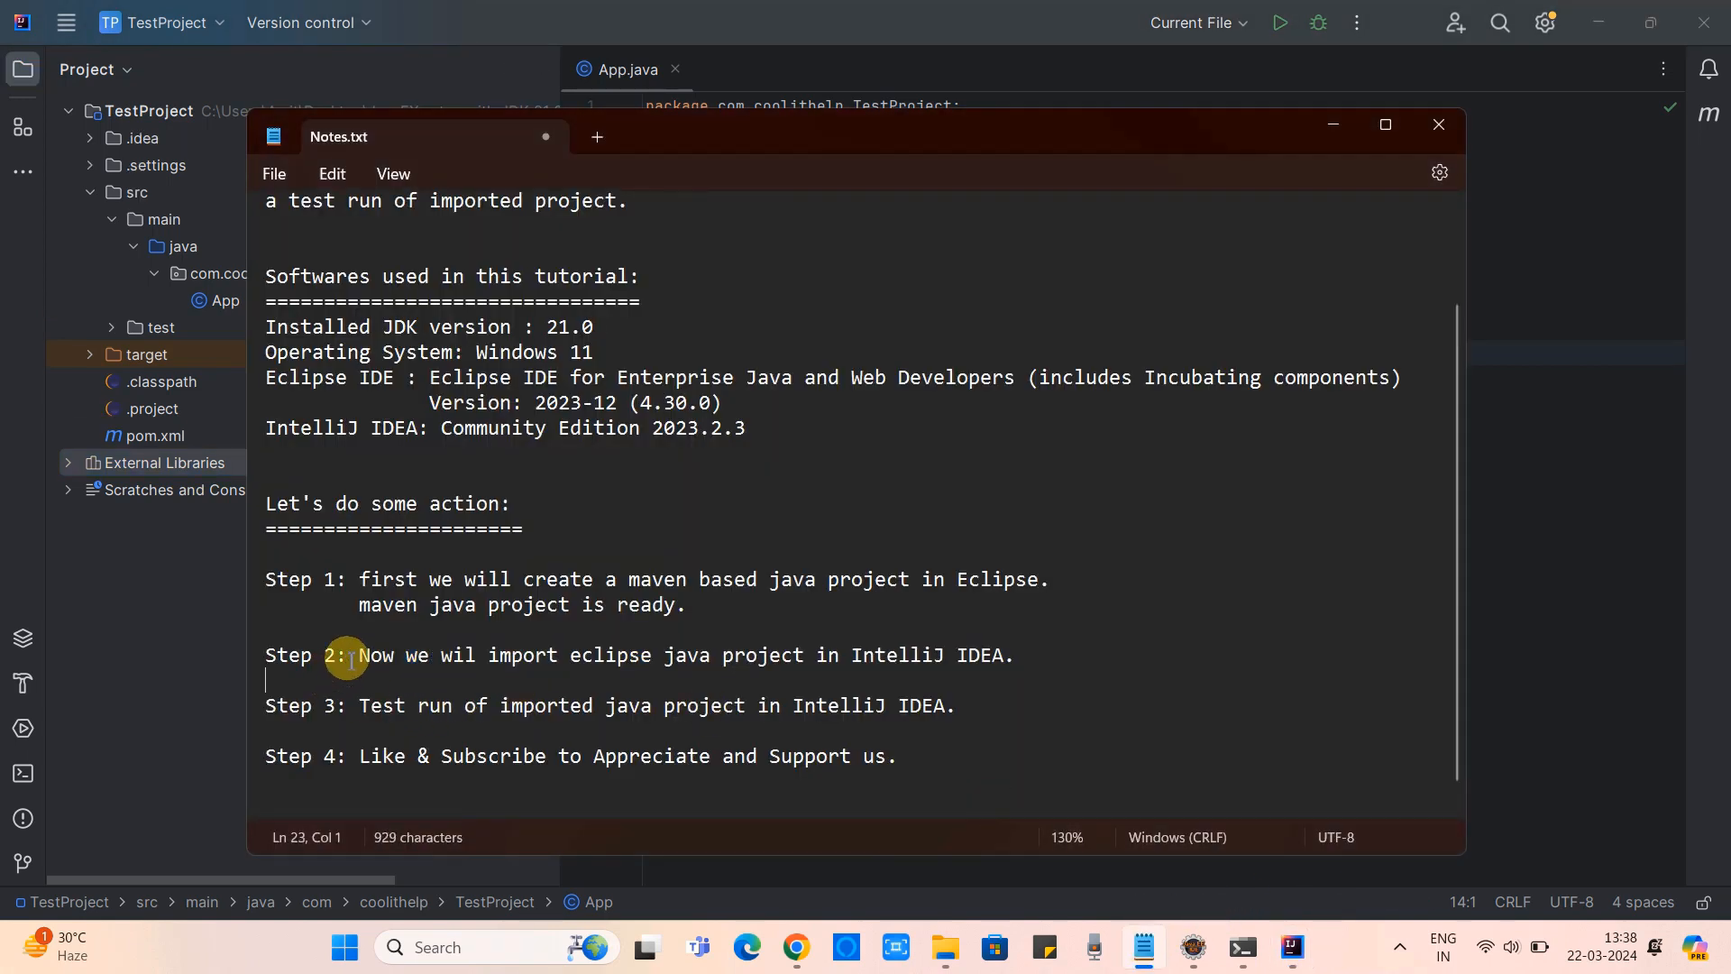
drag(347, 658, 264, 658)
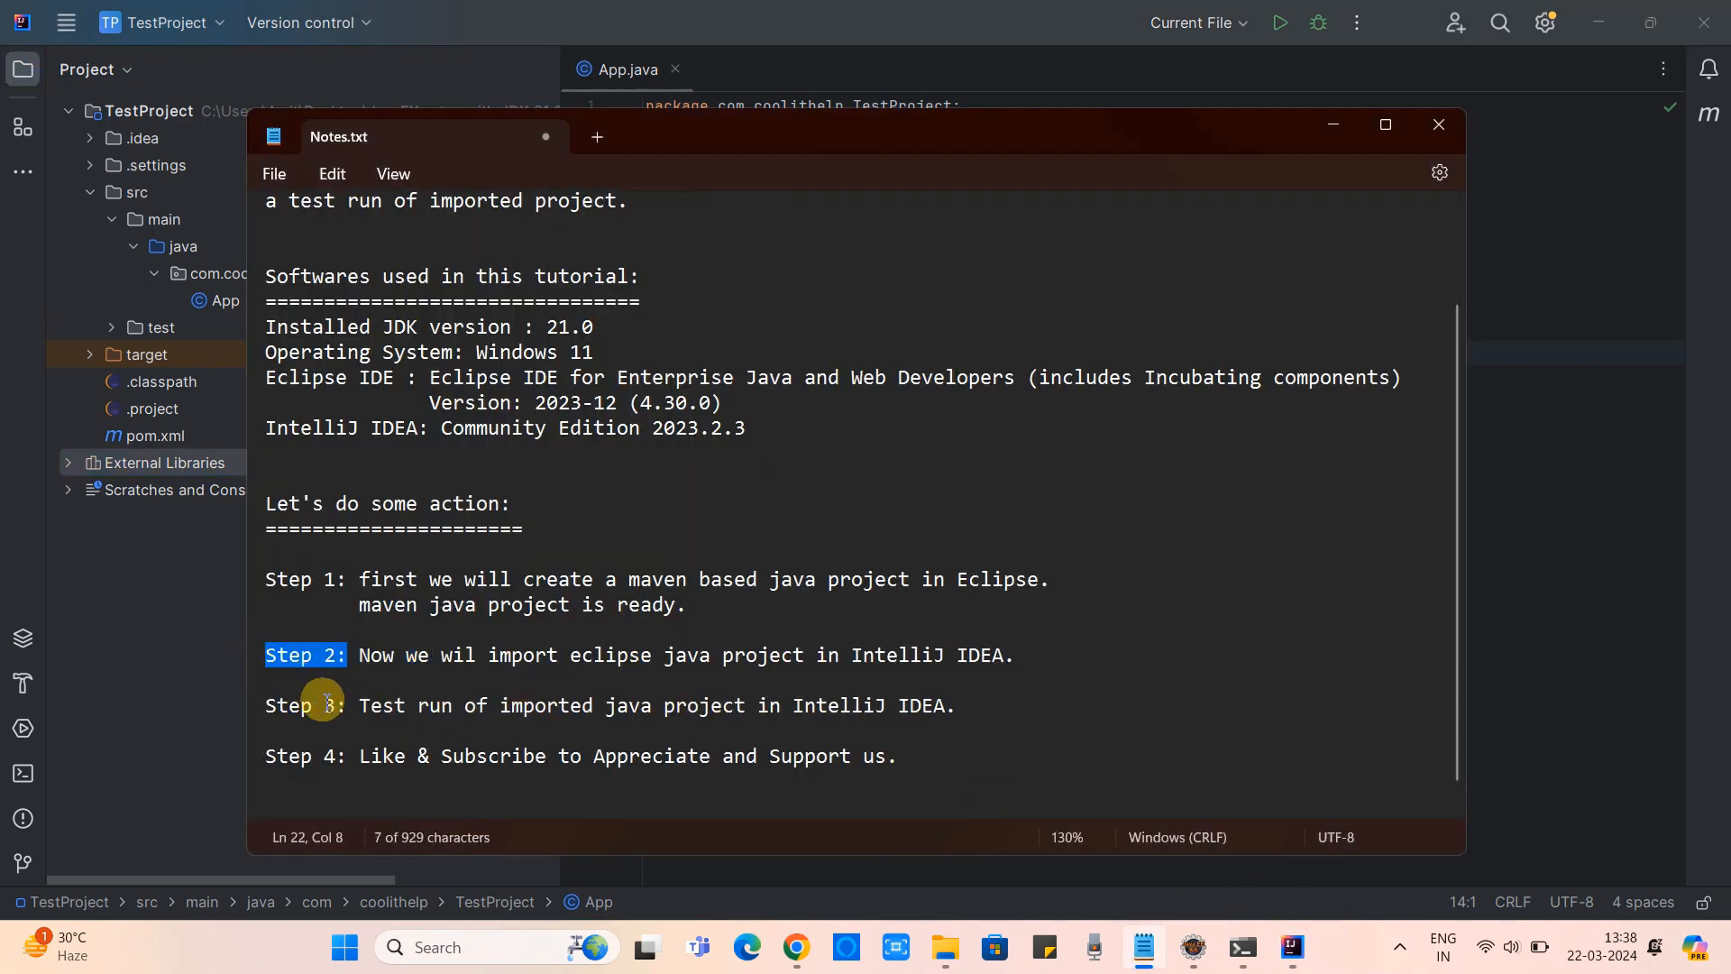
drag(347, 705, 264, 705)
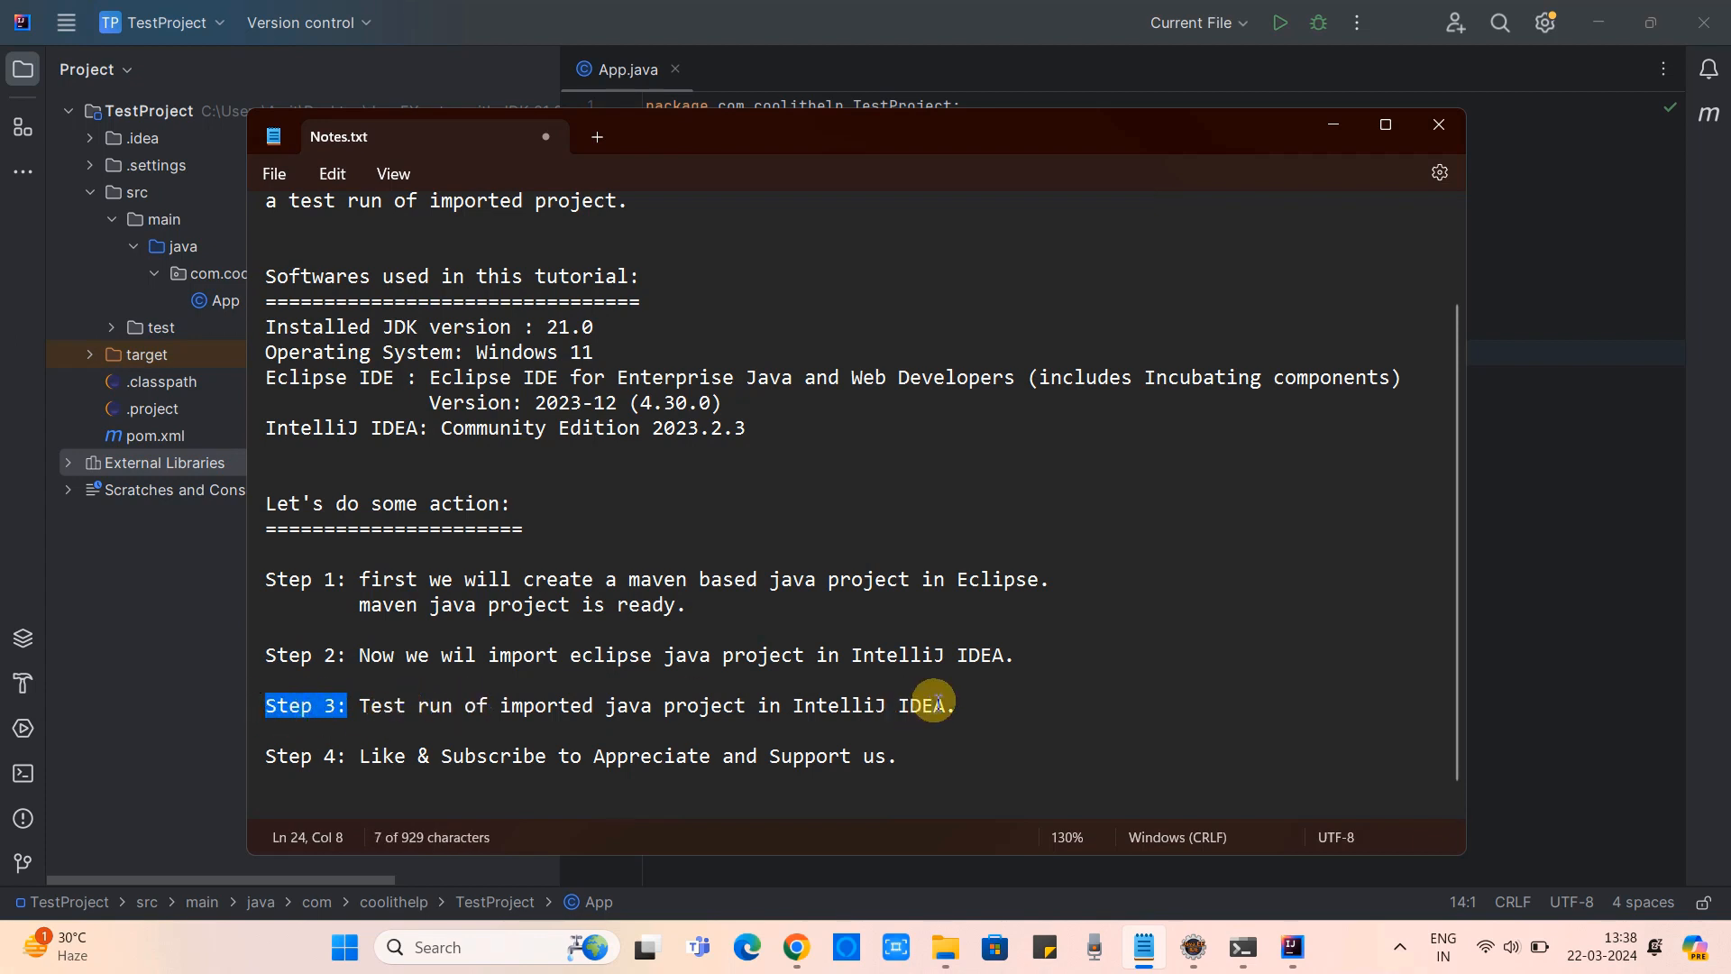
Append "(let's run this project........" to the end of the Step 3 line in Notes.txt
click(974, 708)
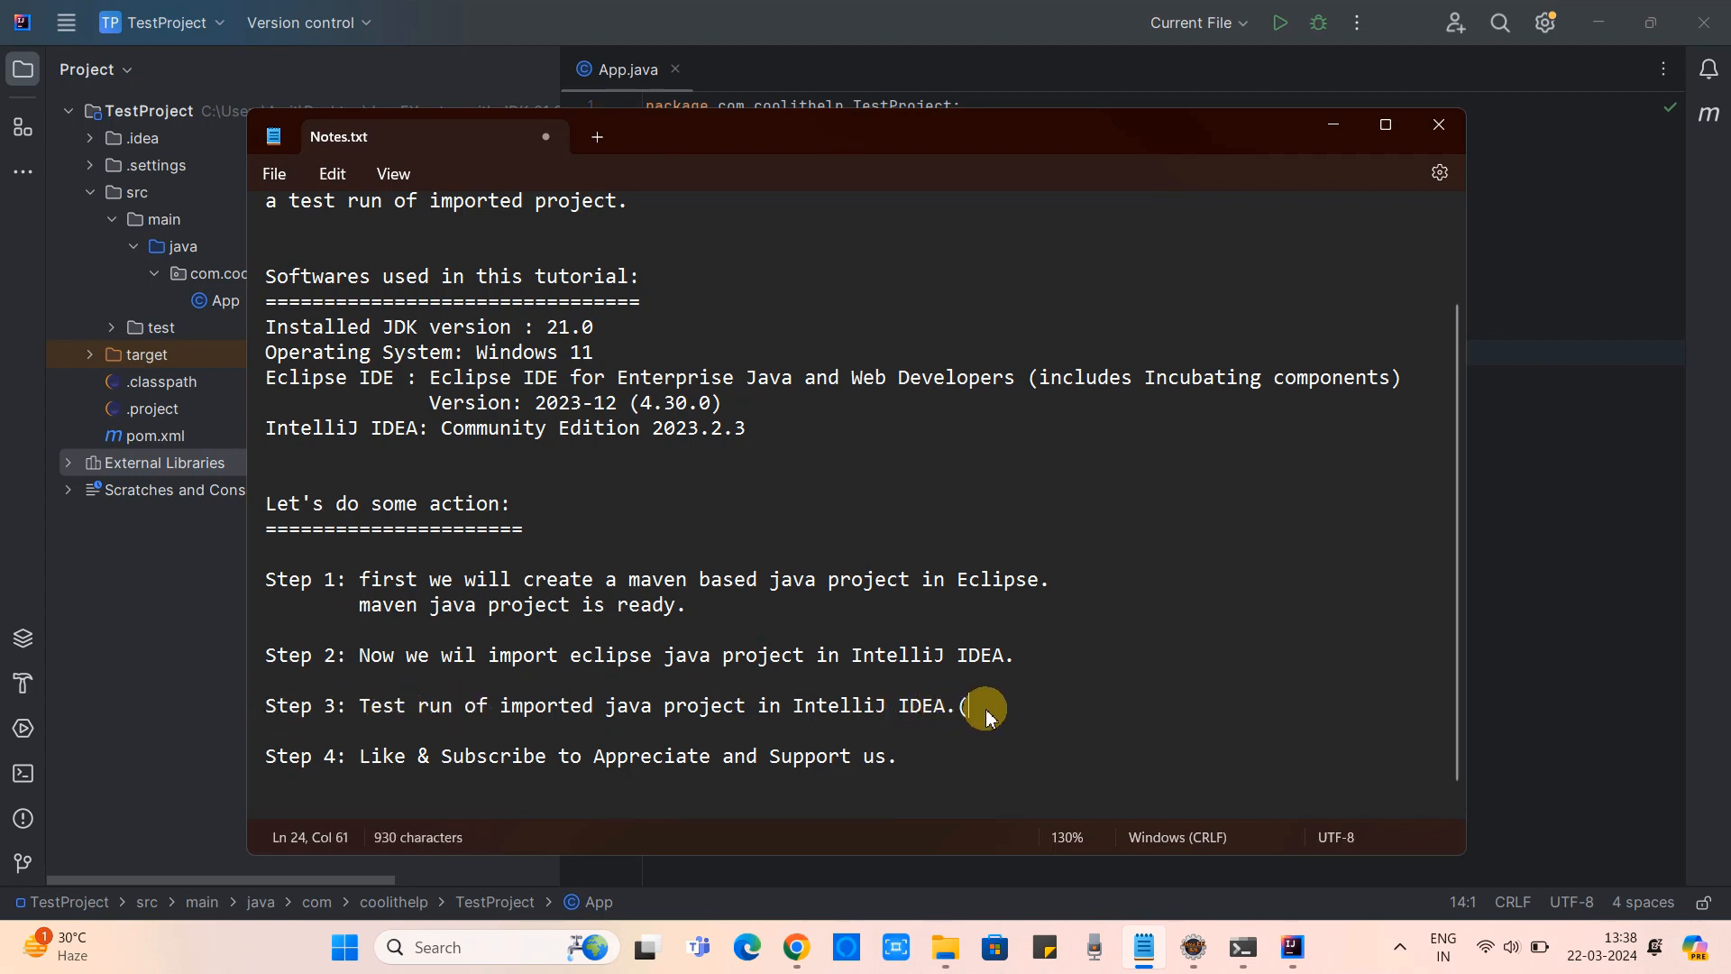
text((let's run)
Switch to IntelliJ IDEA, run the current file App.java, and examine the first message in the build output
key(alt+Tab)
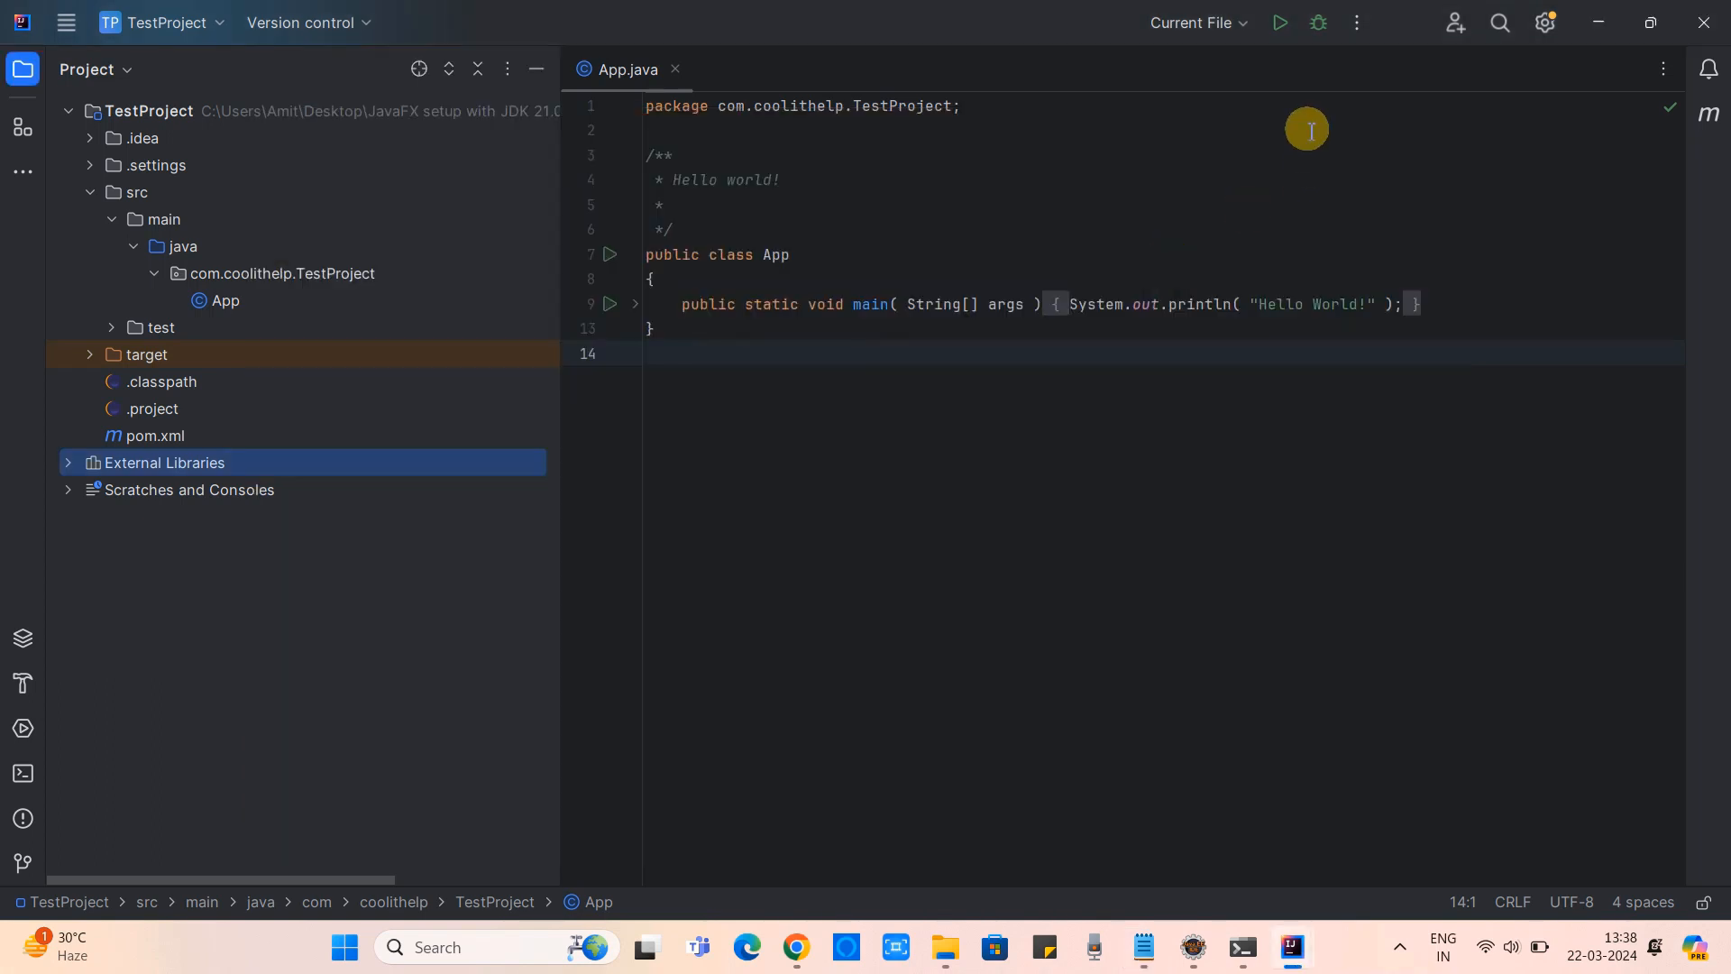
click(1280, 27)
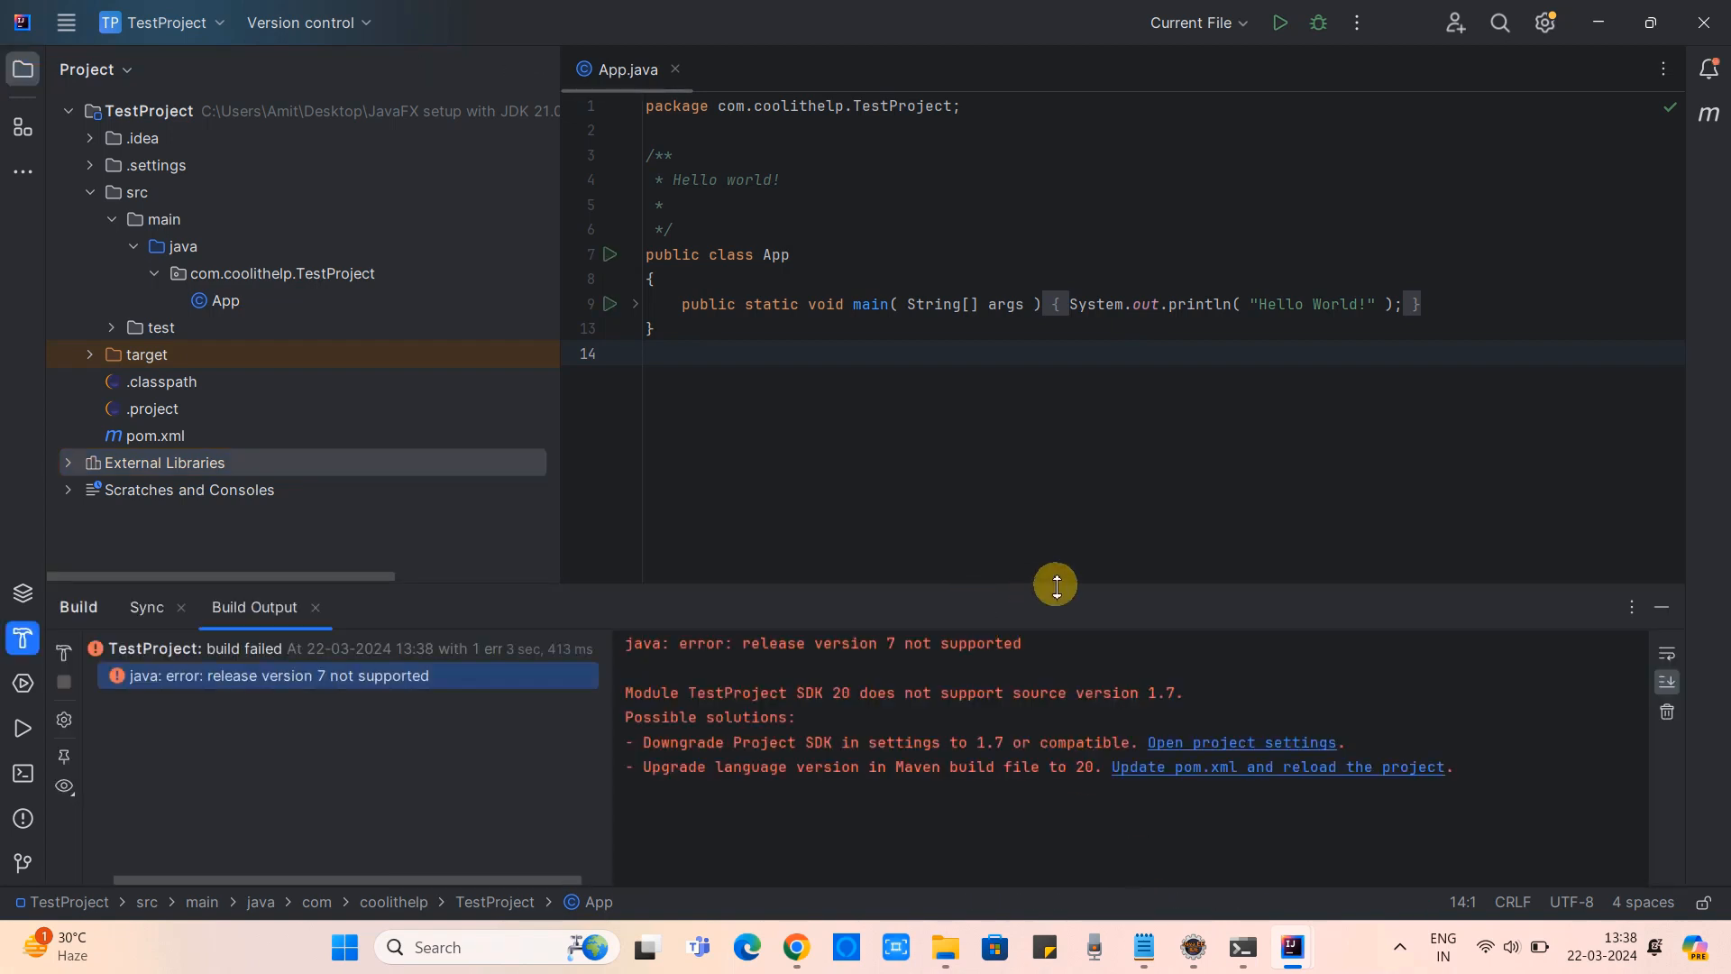
drag(626, 643, 1062, 645)
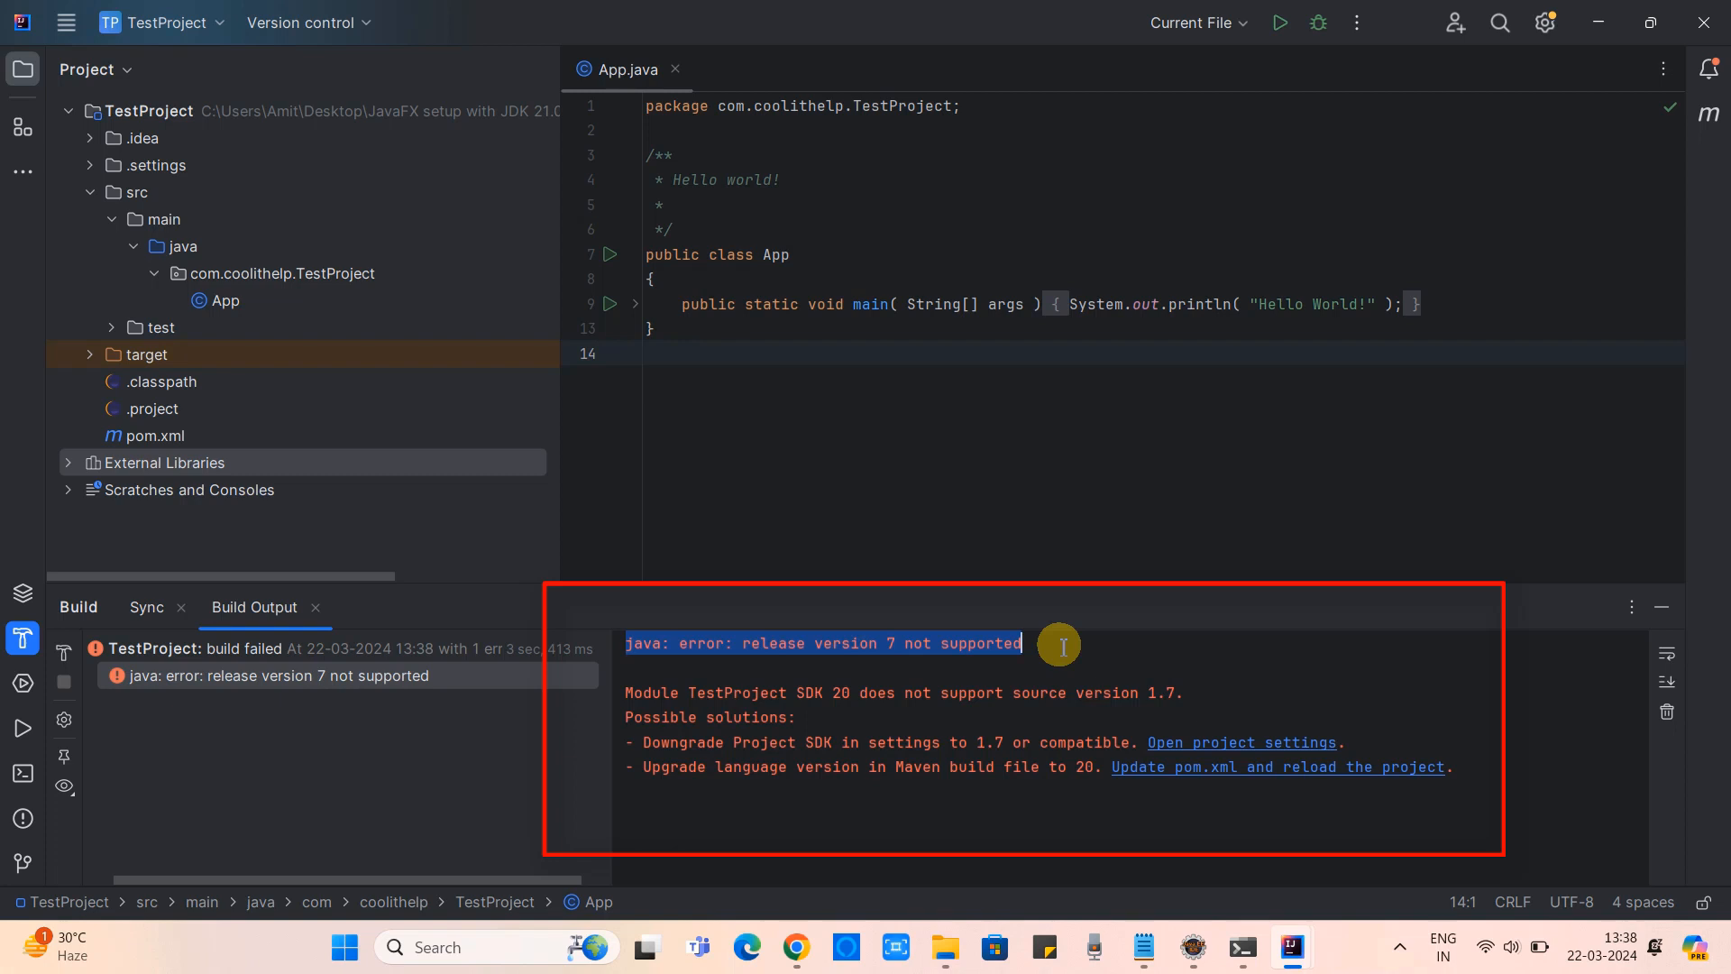
Switch to Notes.txt in Notepad and add "(jdk version: 20)" after "maven java project is ready." under Step 1
click(1143, 947)
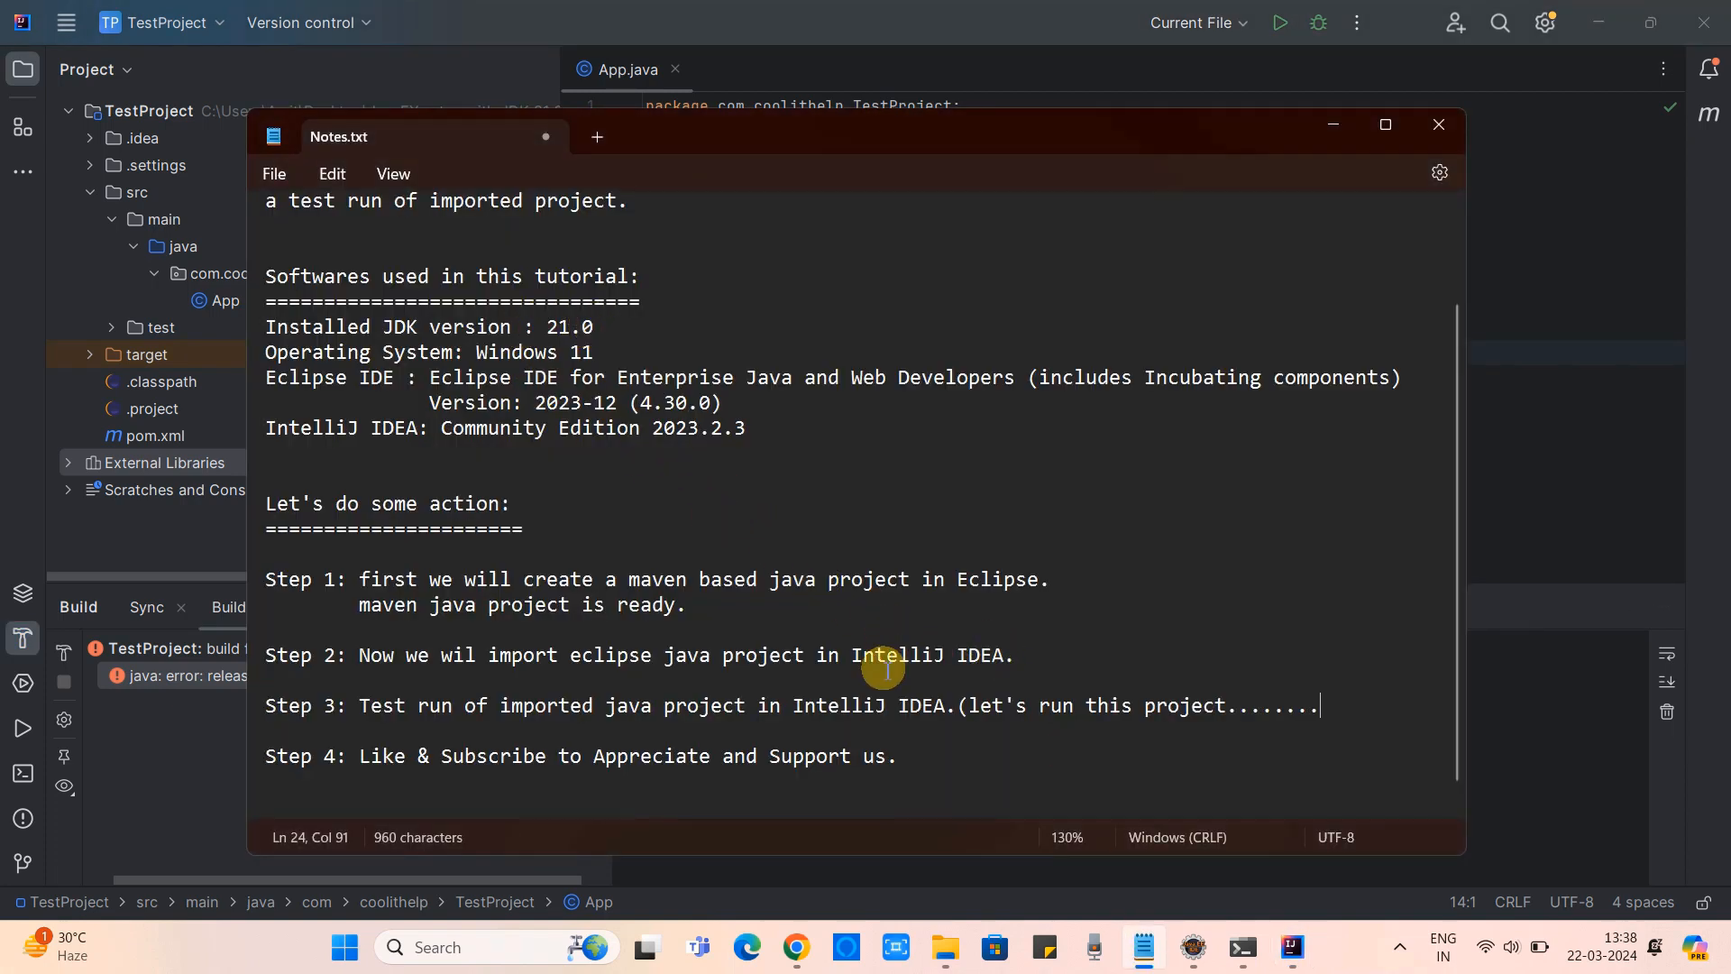
click(757, 605)
text(()
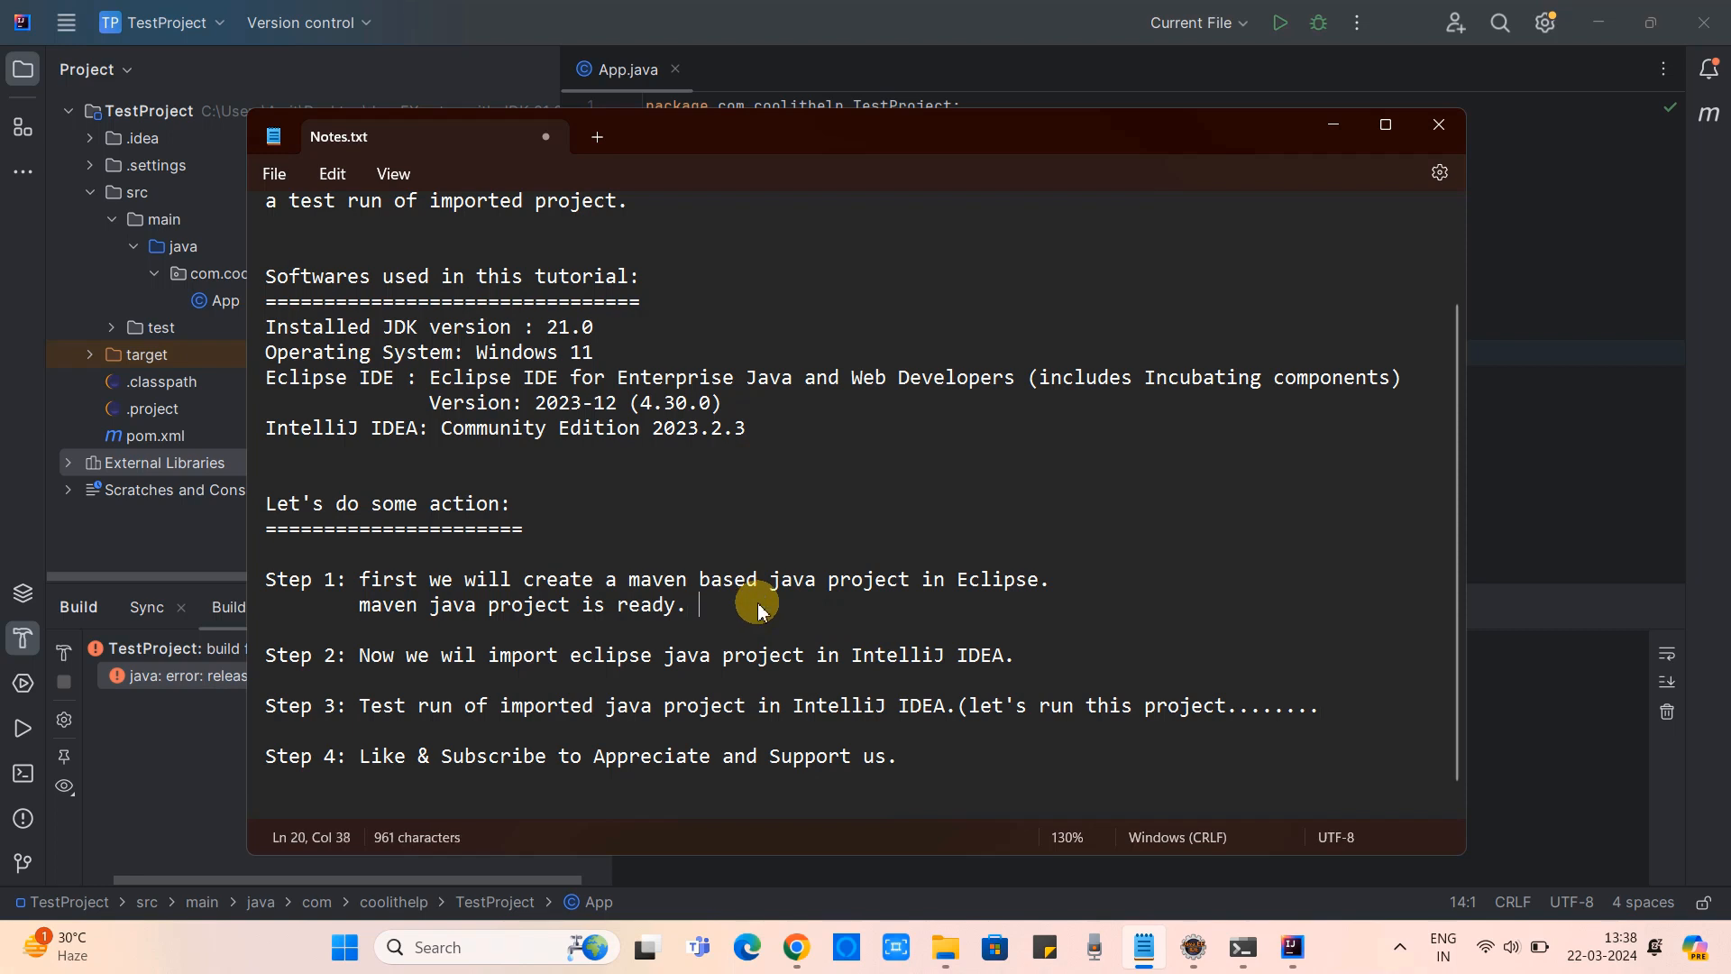
text(jdk version 20))
key(Left)
key(Left)
key(Left)
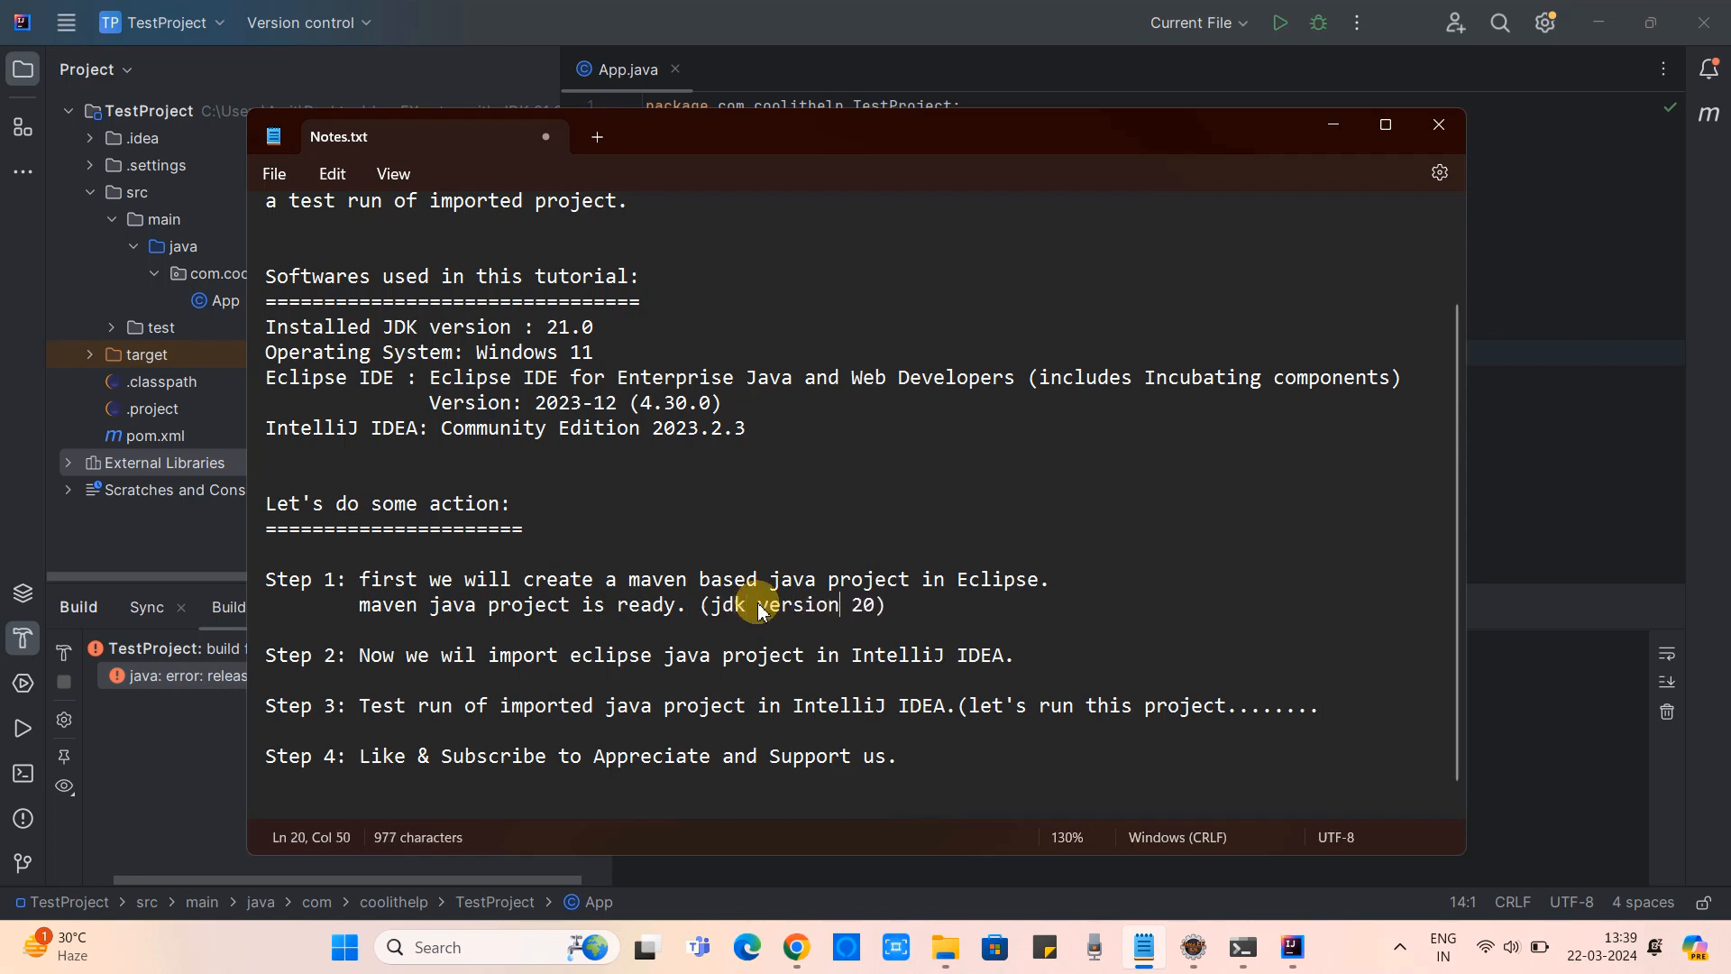
text(:)
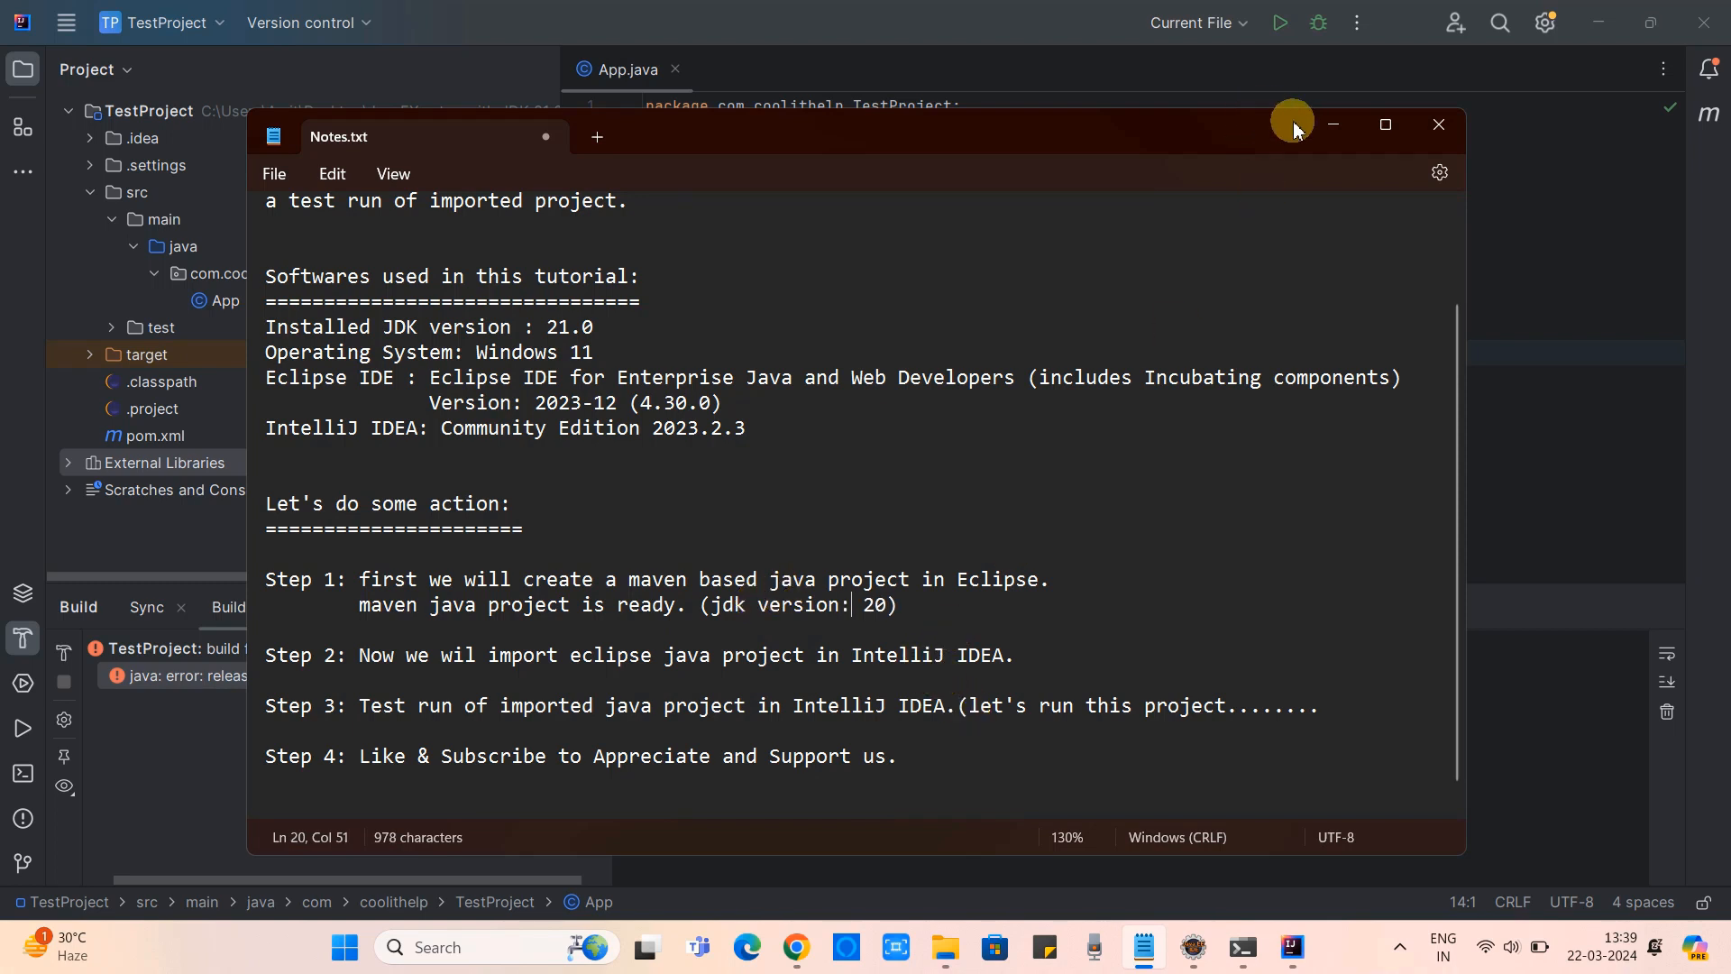
Minimize the notes and review the possible solutions suggested in IntelliJ IDEA's build output
click(1333, 124)
drag(1194, 692, 797, 719)
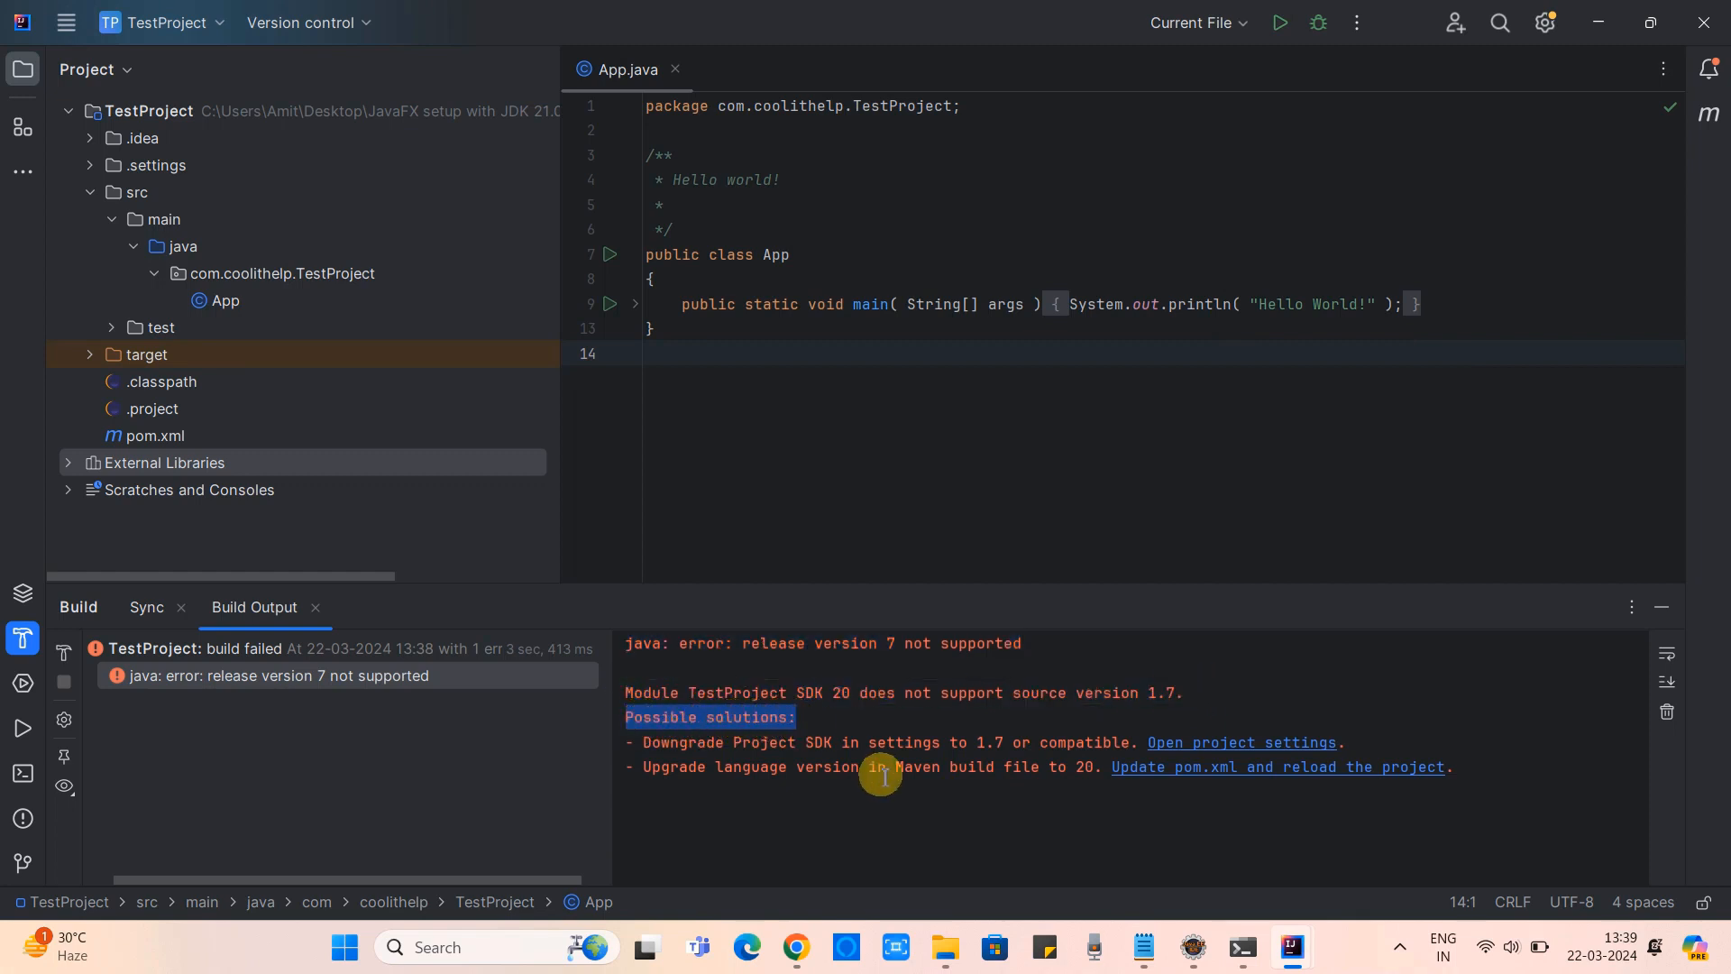
drag(642, 742, 1131, 742)
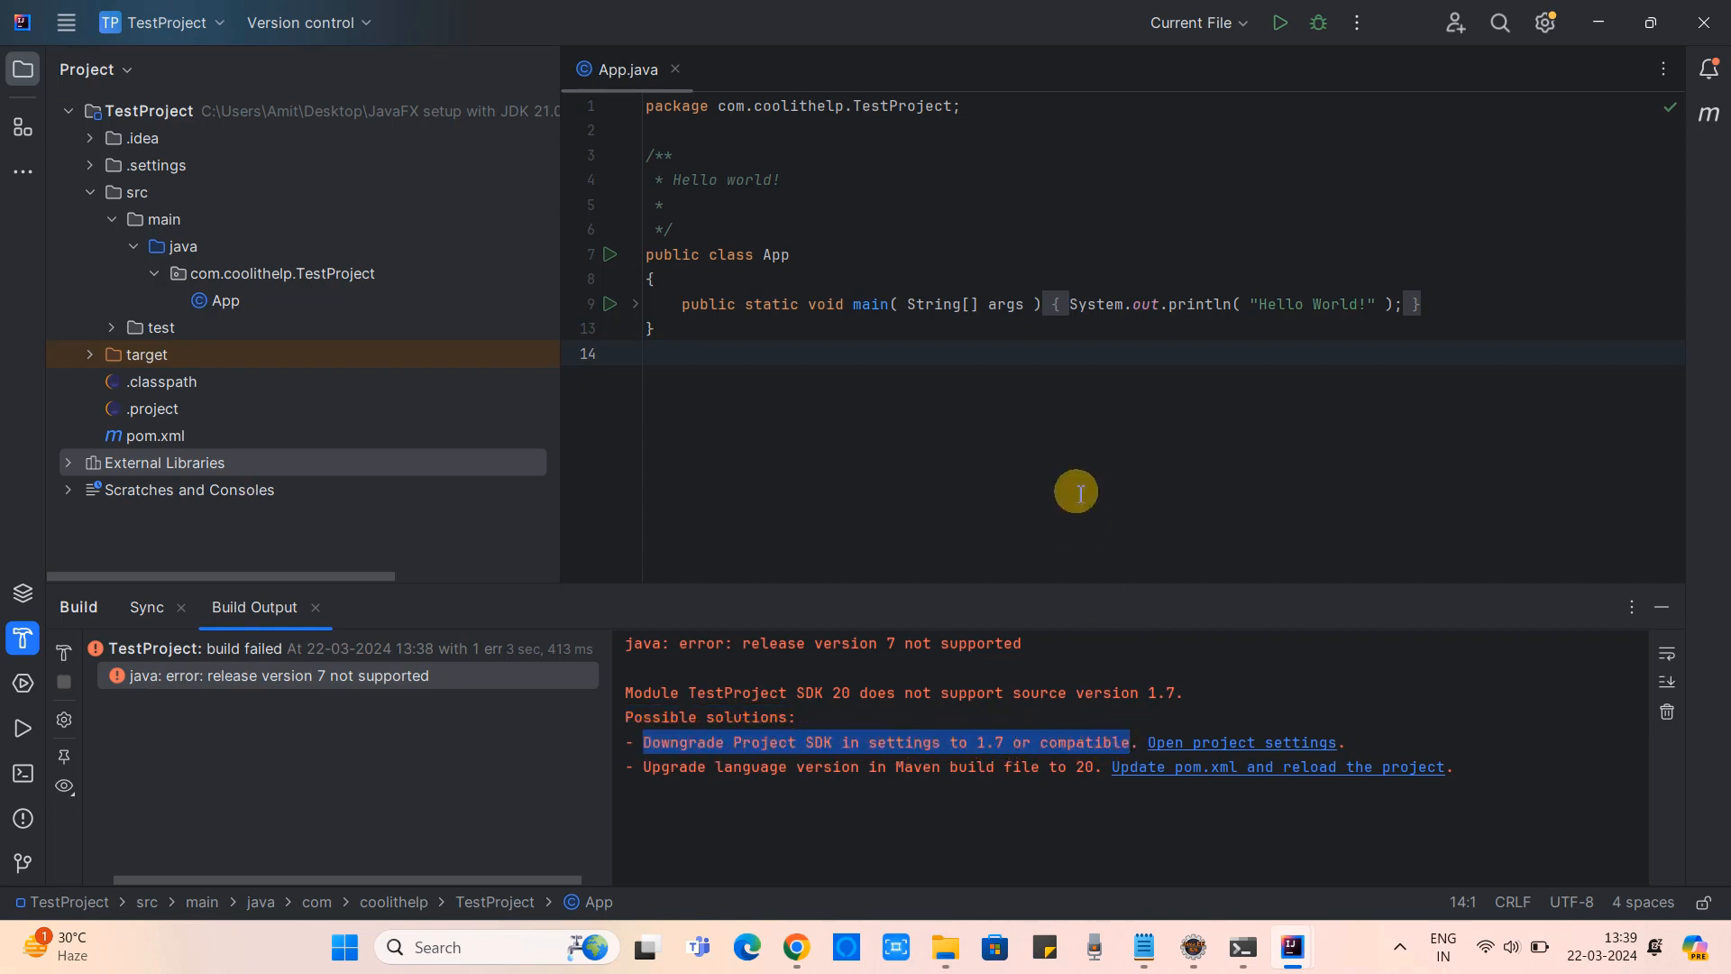
Open the project settings from the build error and set the project SDK to 17 (Oracle OpenJDK version 17.0.8)
click(1295, 745)
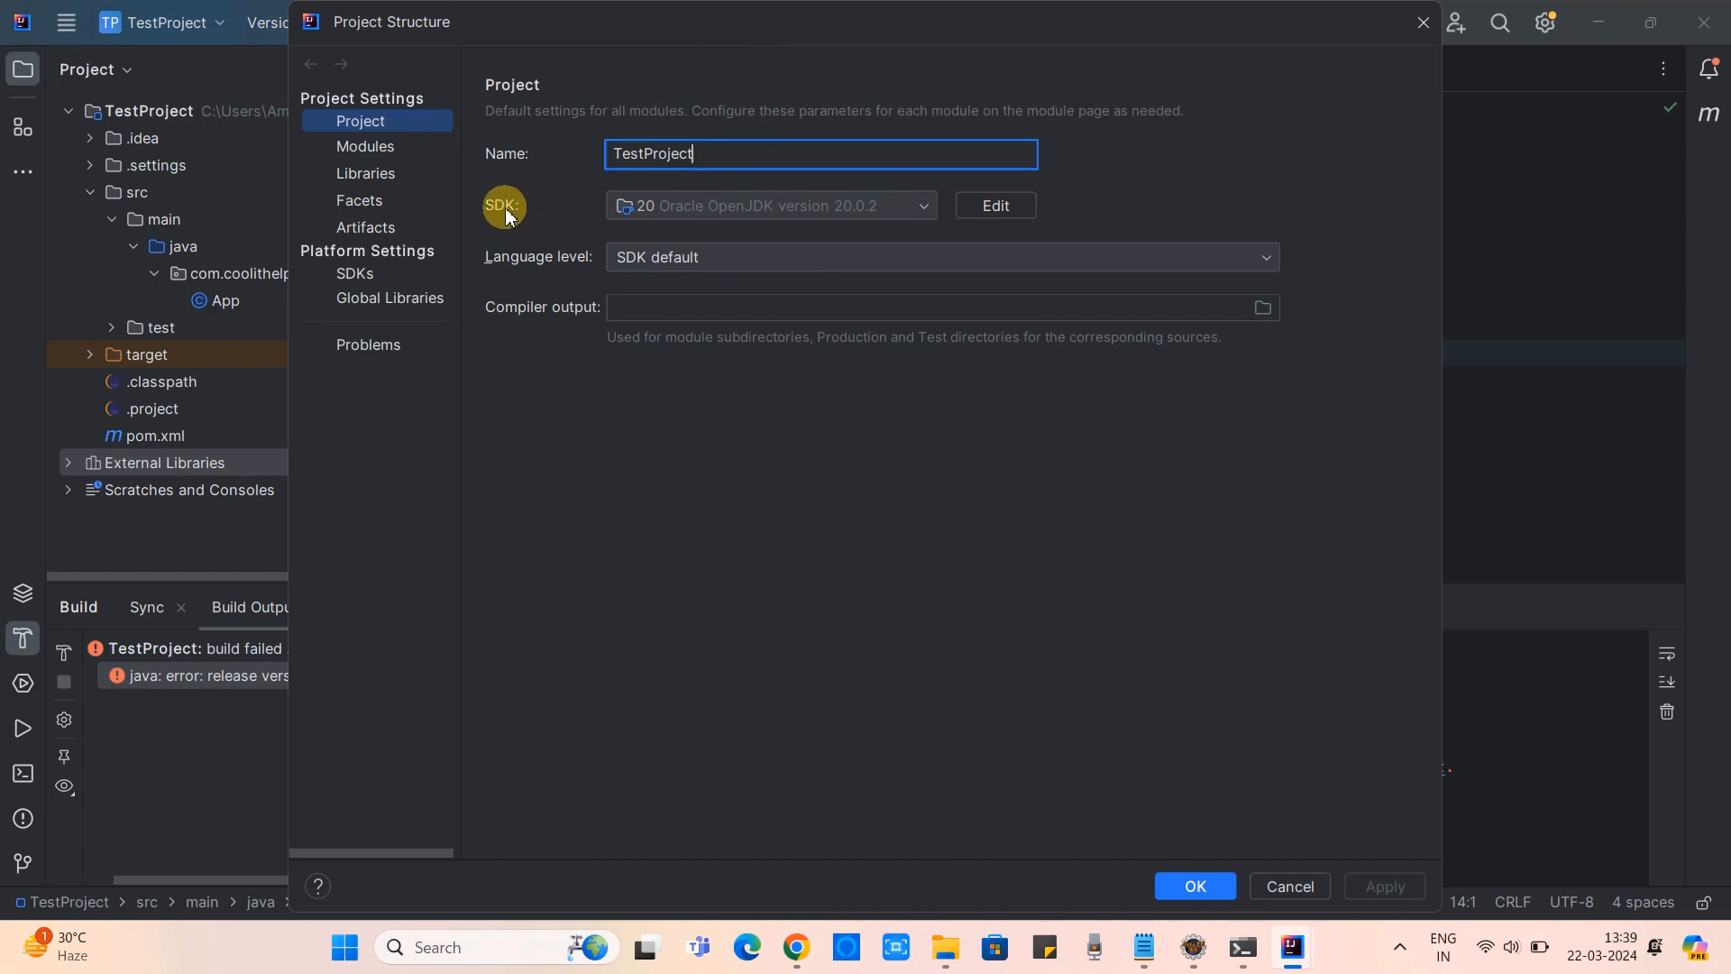
click(761, 205)
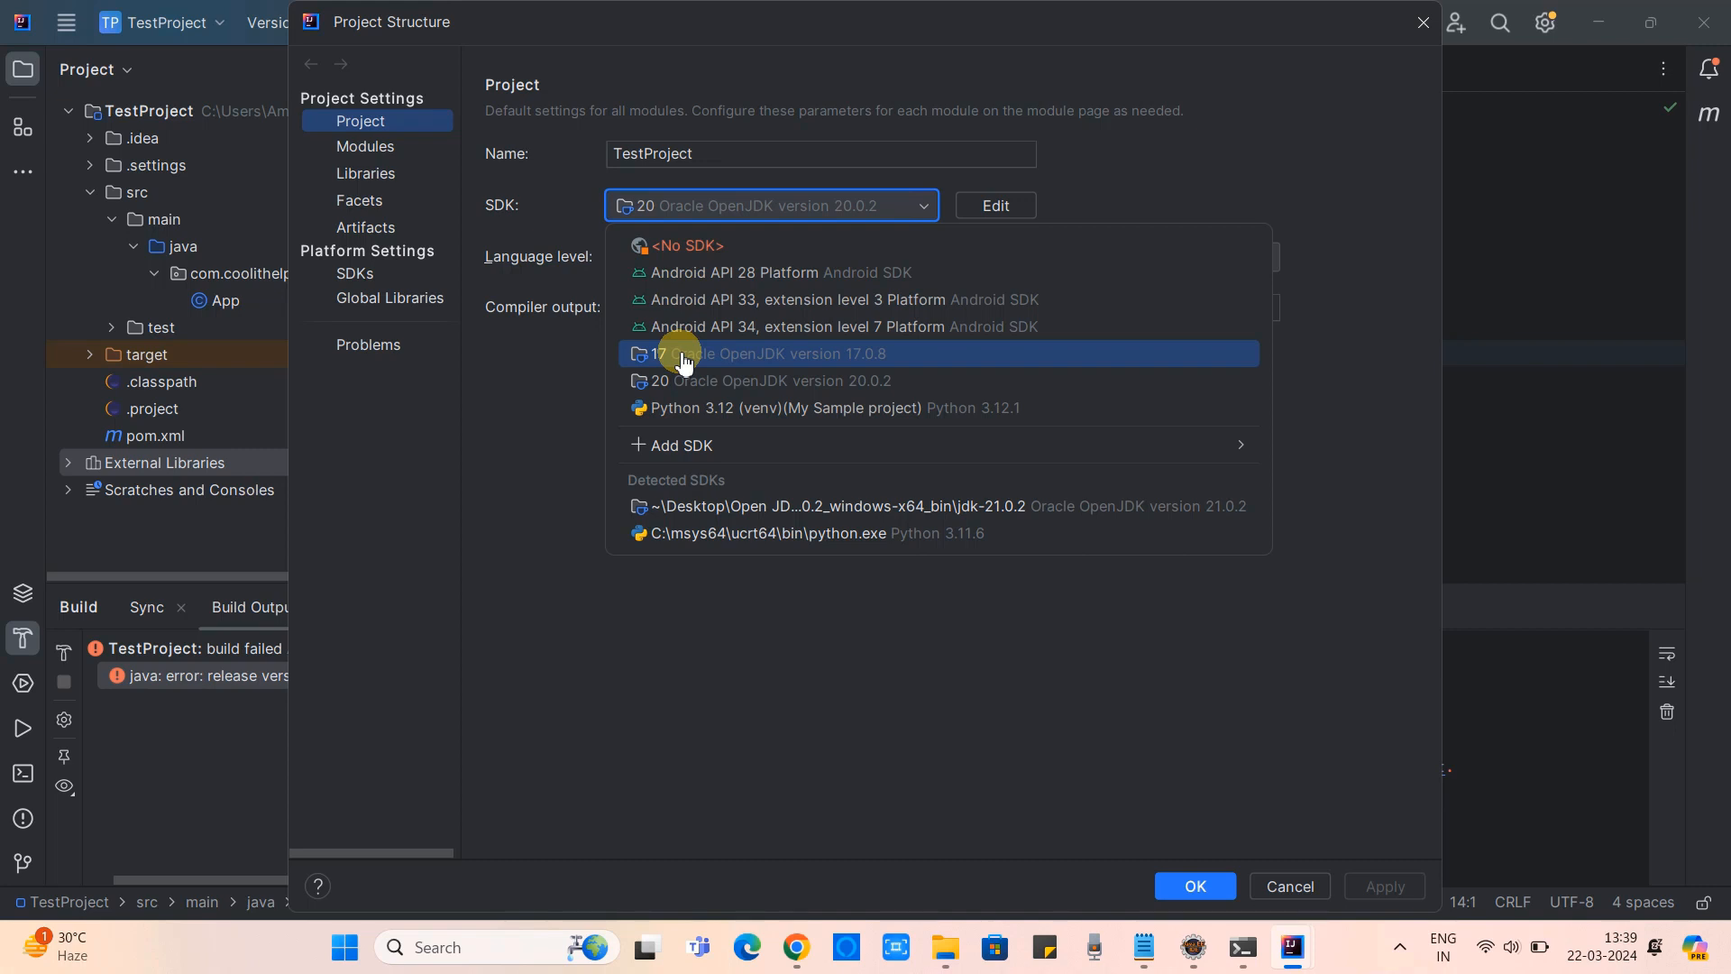
click(683, 360)
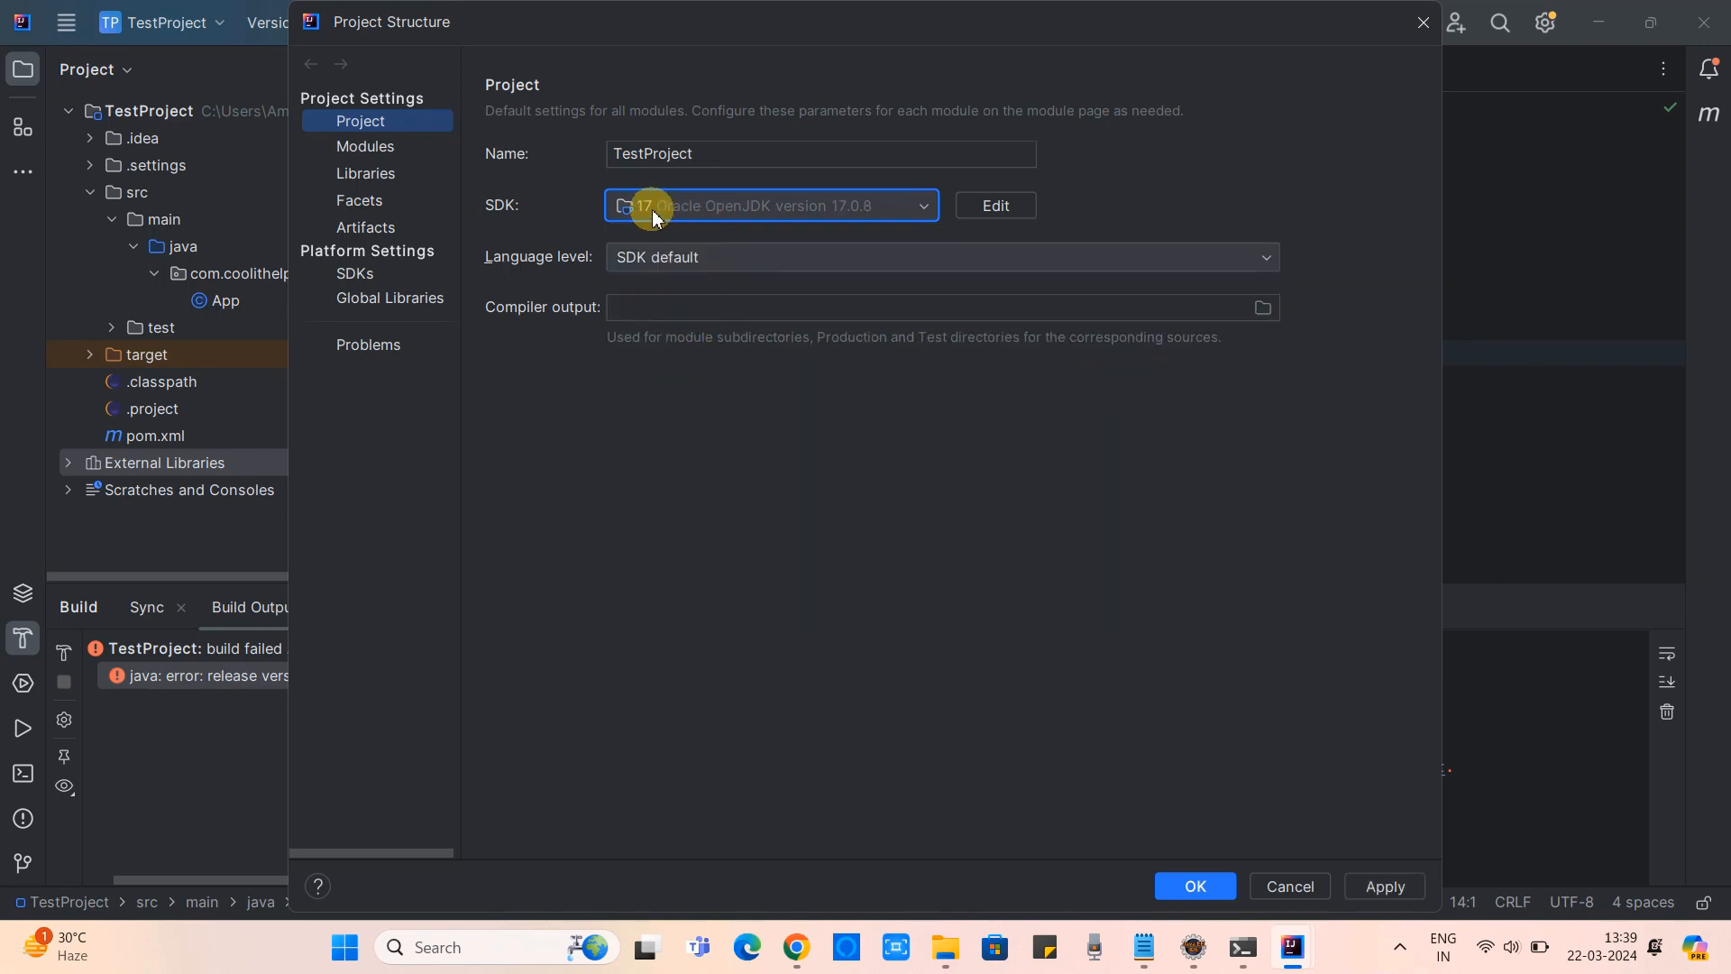
click(1388, 886)
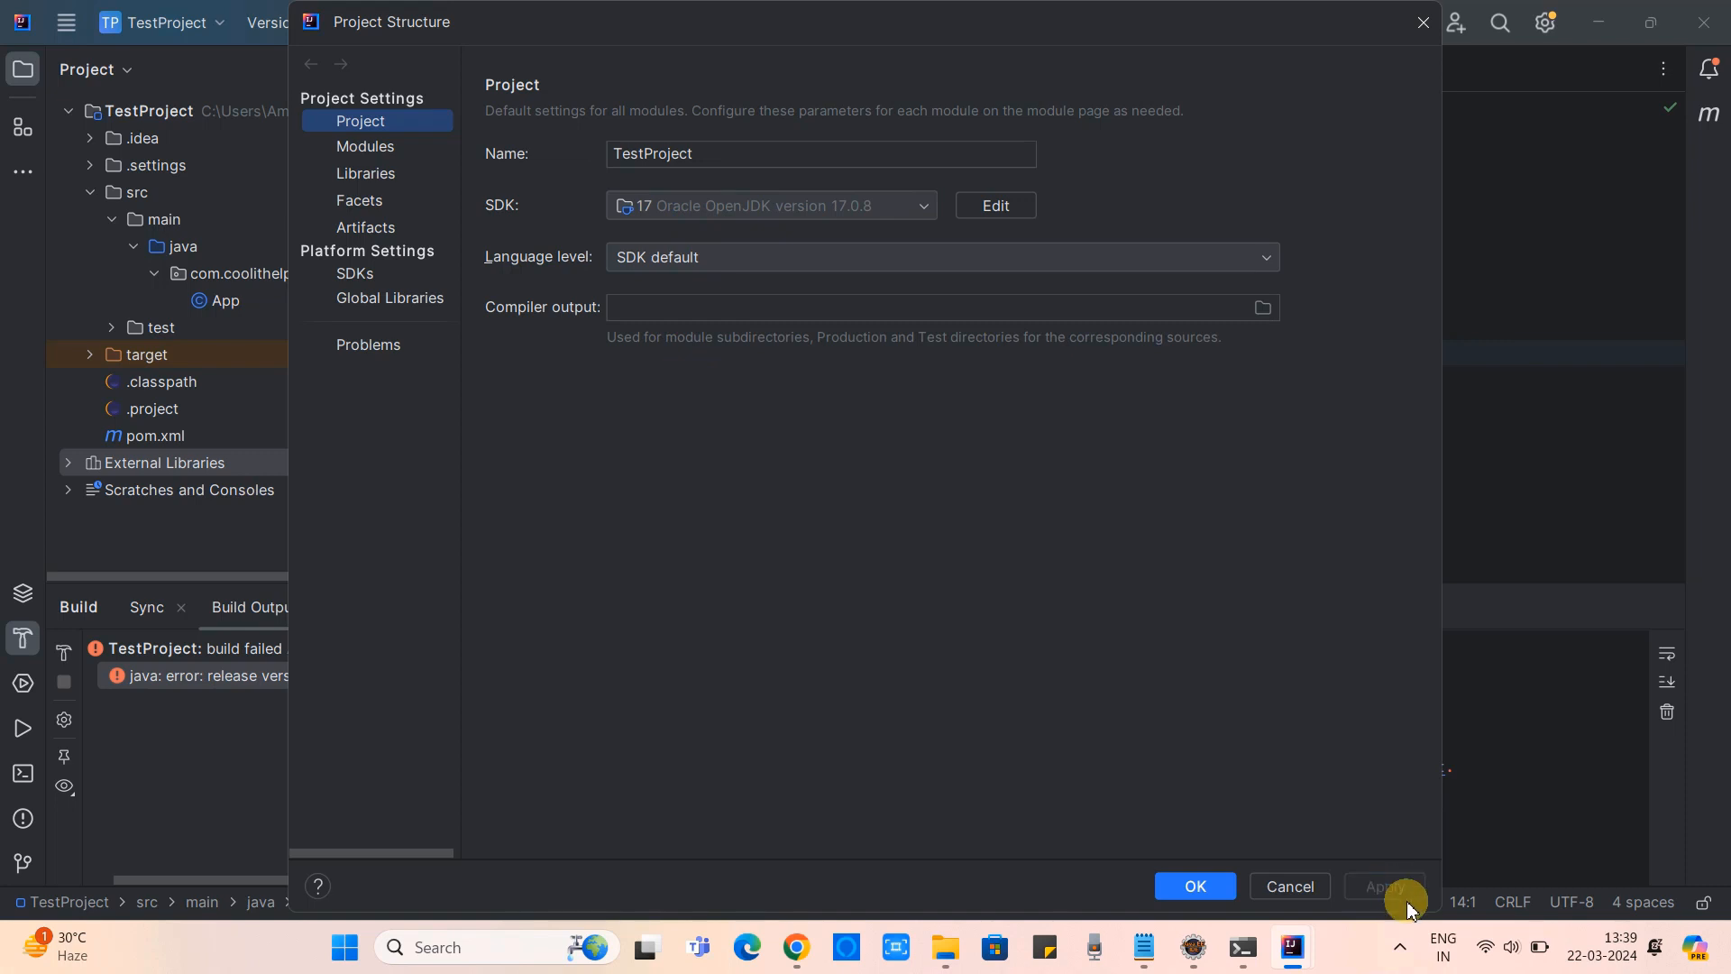
click(1192, 883)
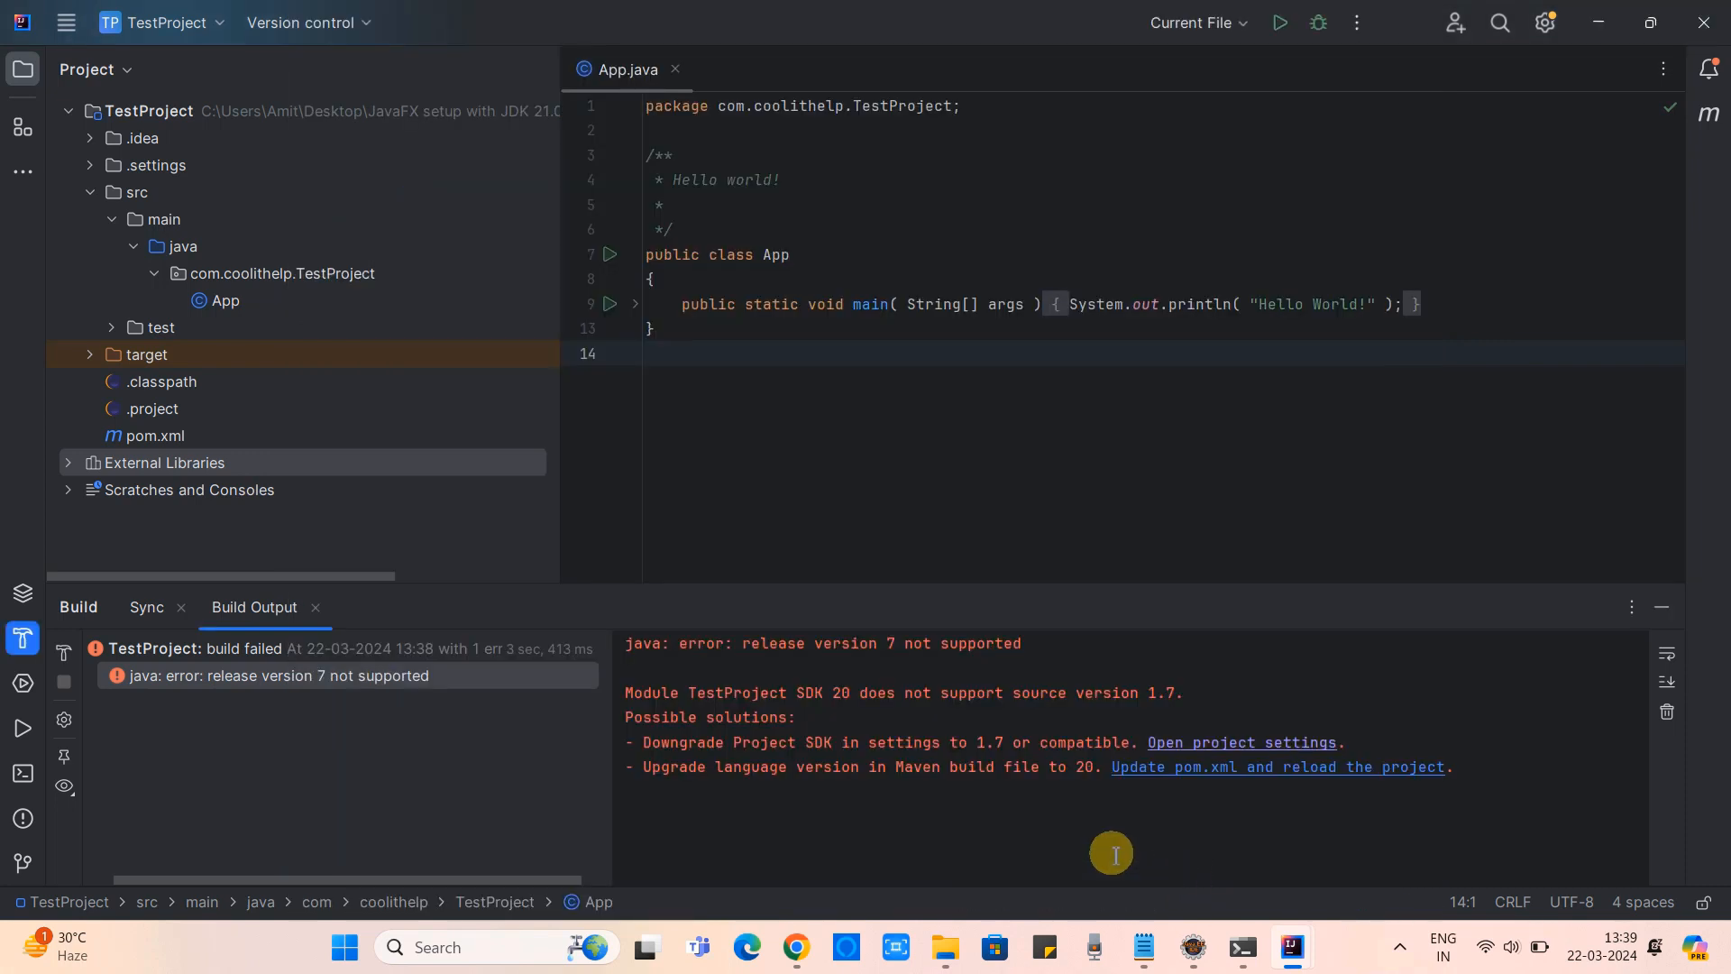
Run App.java again with the changed SDK and check the program's console output
click(820, 388)
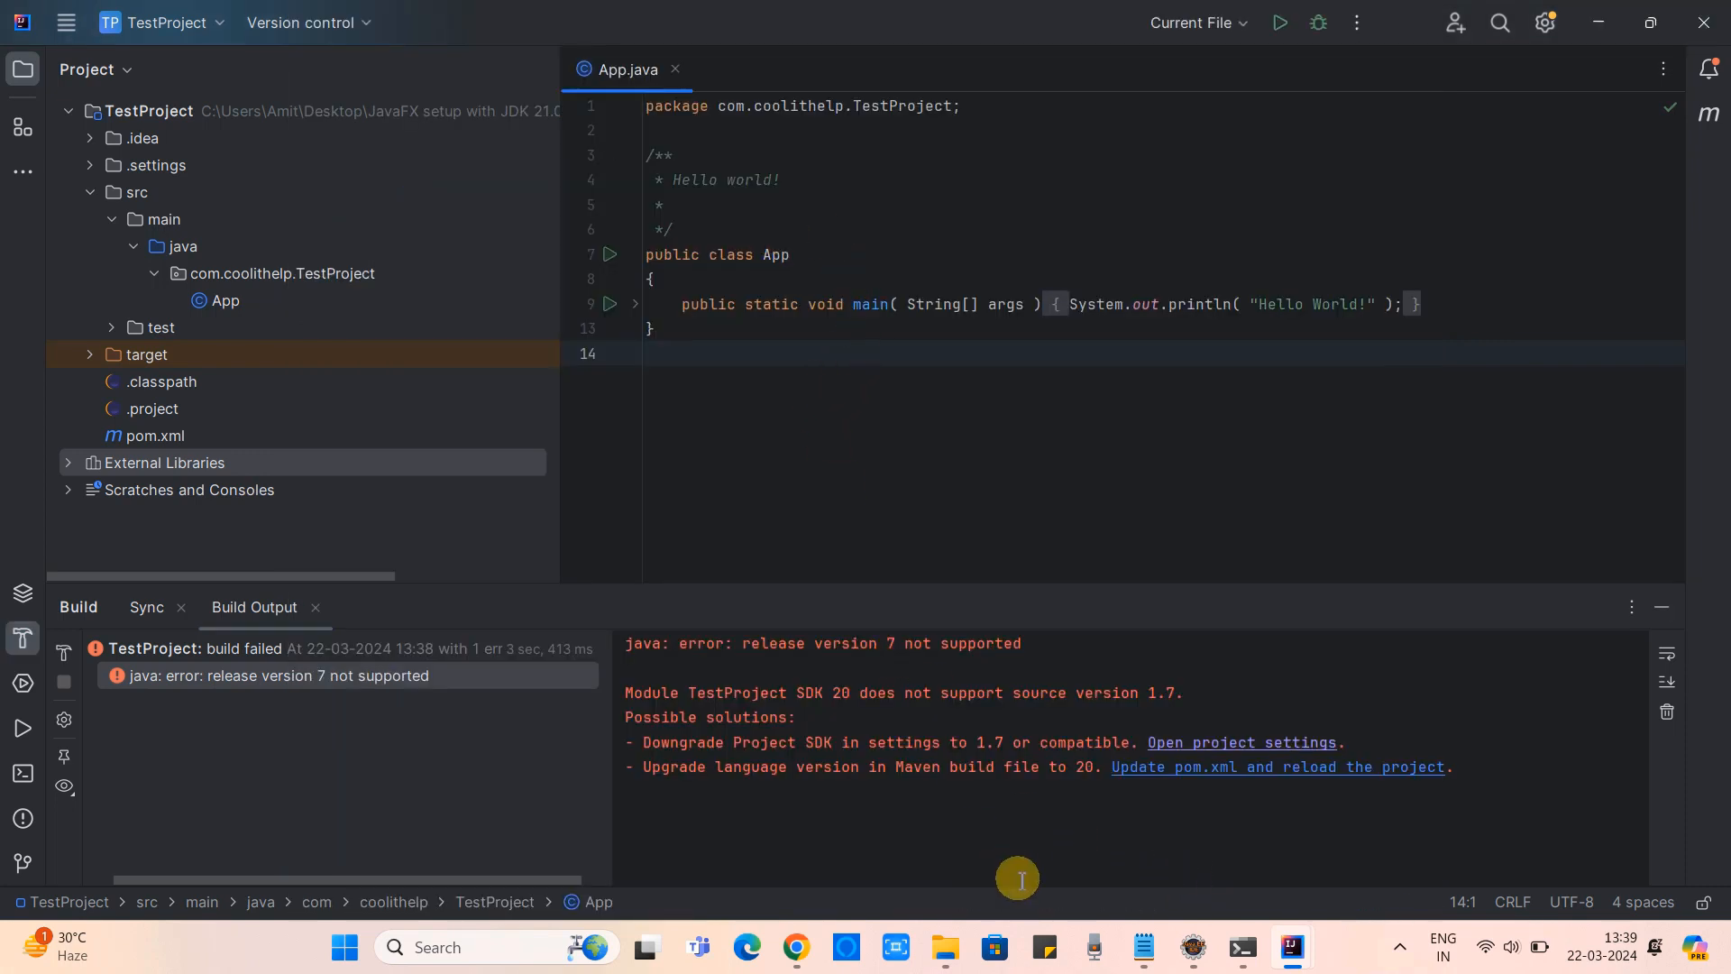
click(1280, 27)
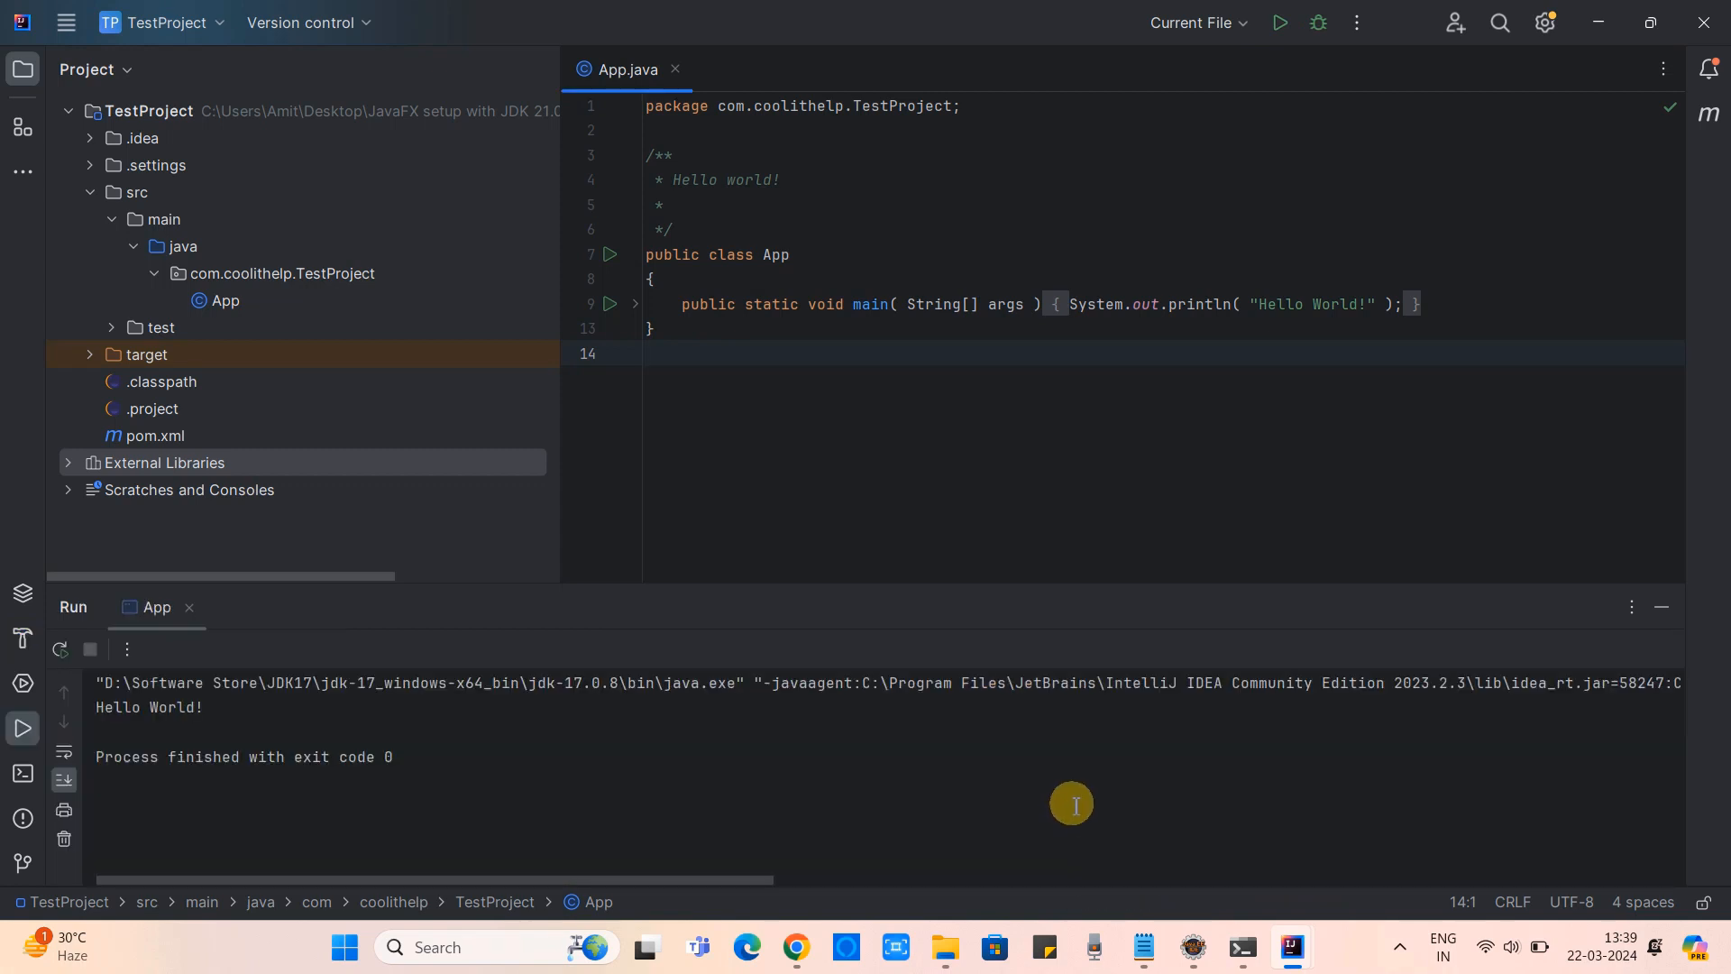
drag(205, 707, 92, 706)
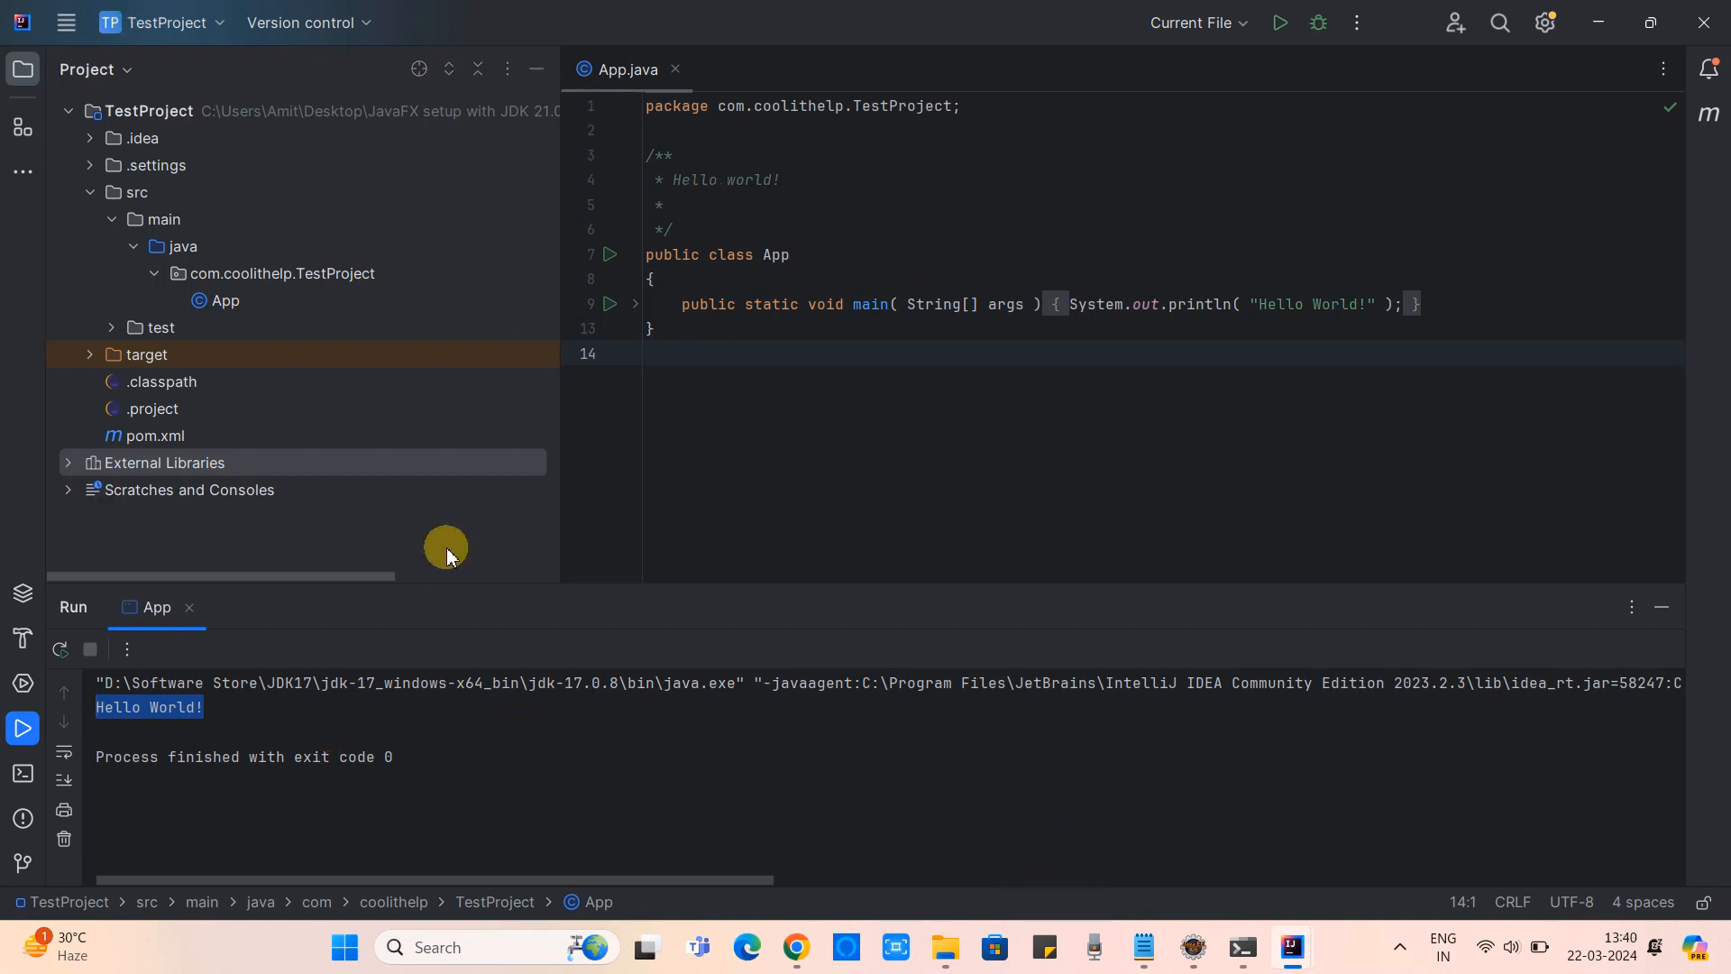
Switch to Notes.txt in Notepad and add the line "[project executed successfully in Intellij IDEA]" below Step 3
click(1143, 946)
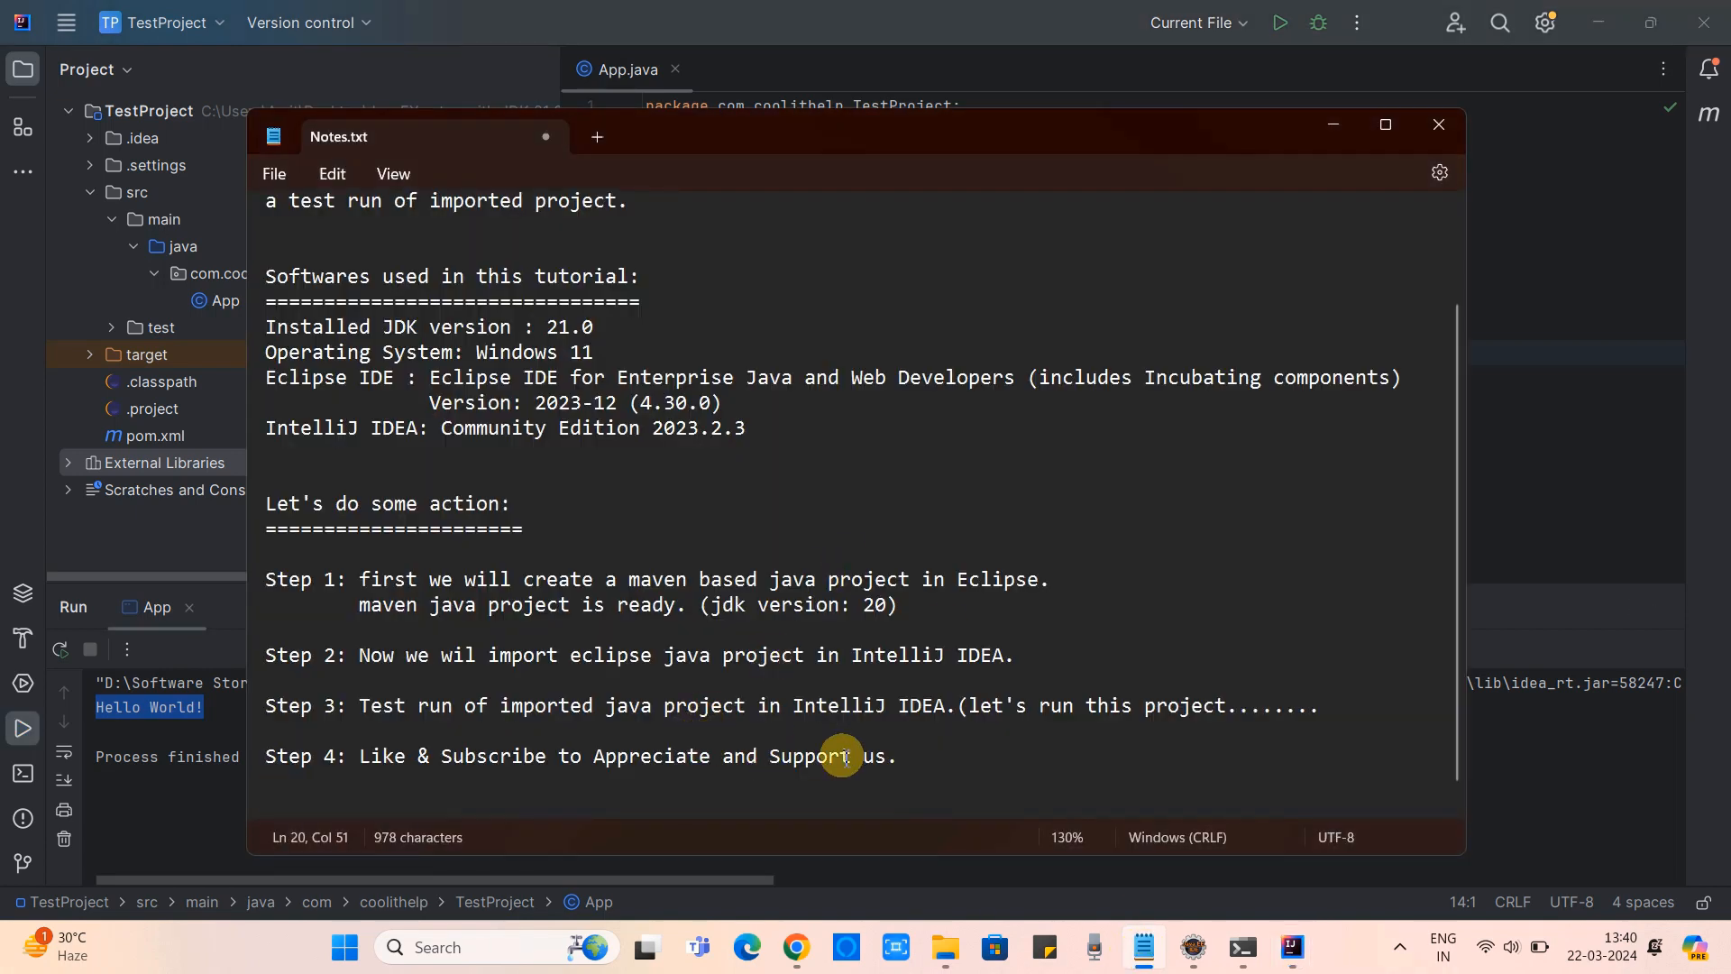
scroll(901, 748, down, 1)
click(1318, 679)
key(Return)
key(Return)
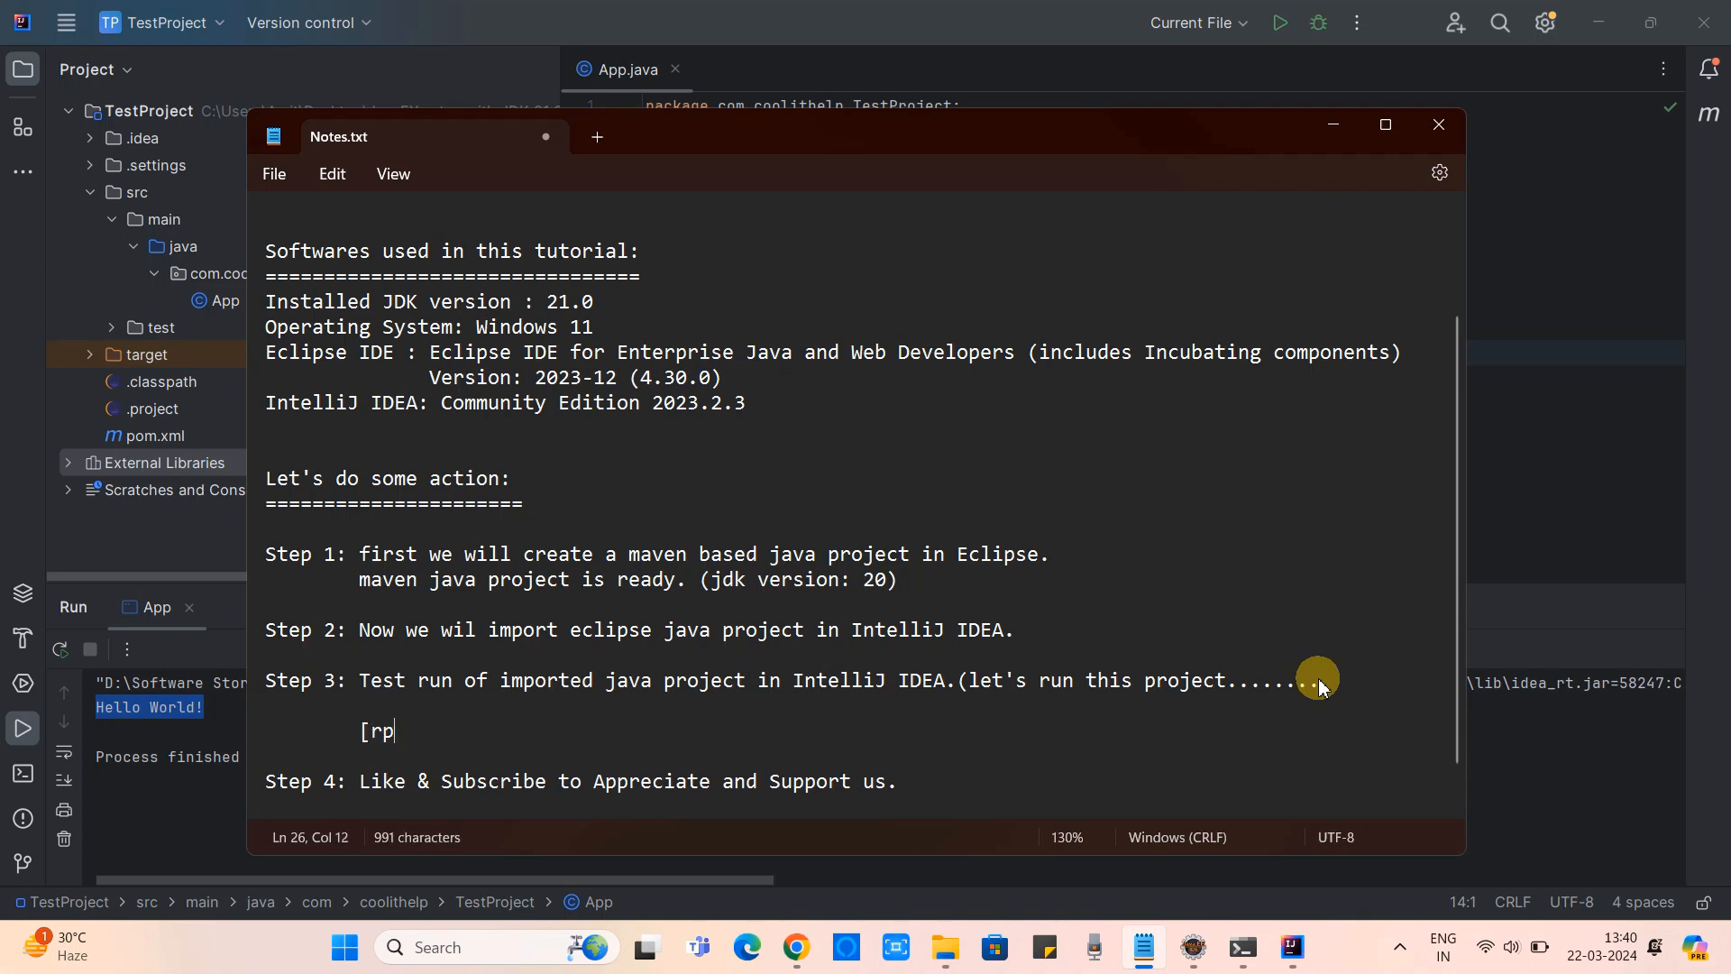
text([proje)
text(cuted successfully in IntelliJ IDEA])
Review the title and Step 4 of Notes.txt, and minimize Notepad to return to IntelliJ IDEA
scroll(502, 529, up, 3)
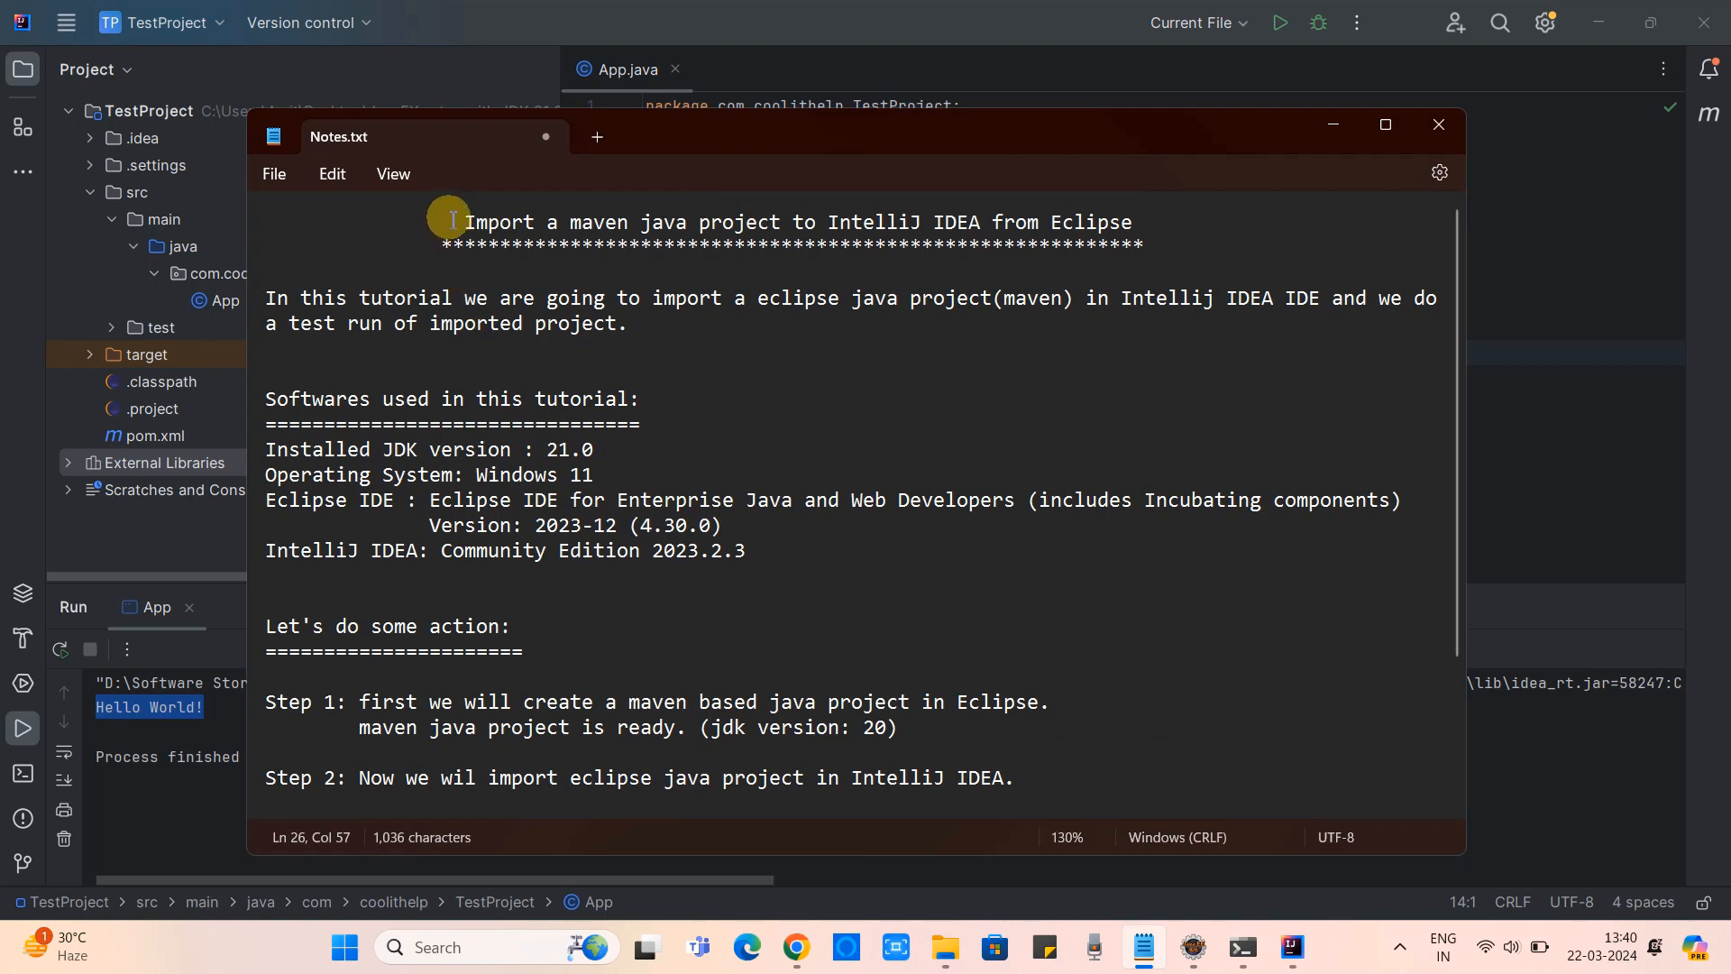
drag(451, 224, 1171, 227)
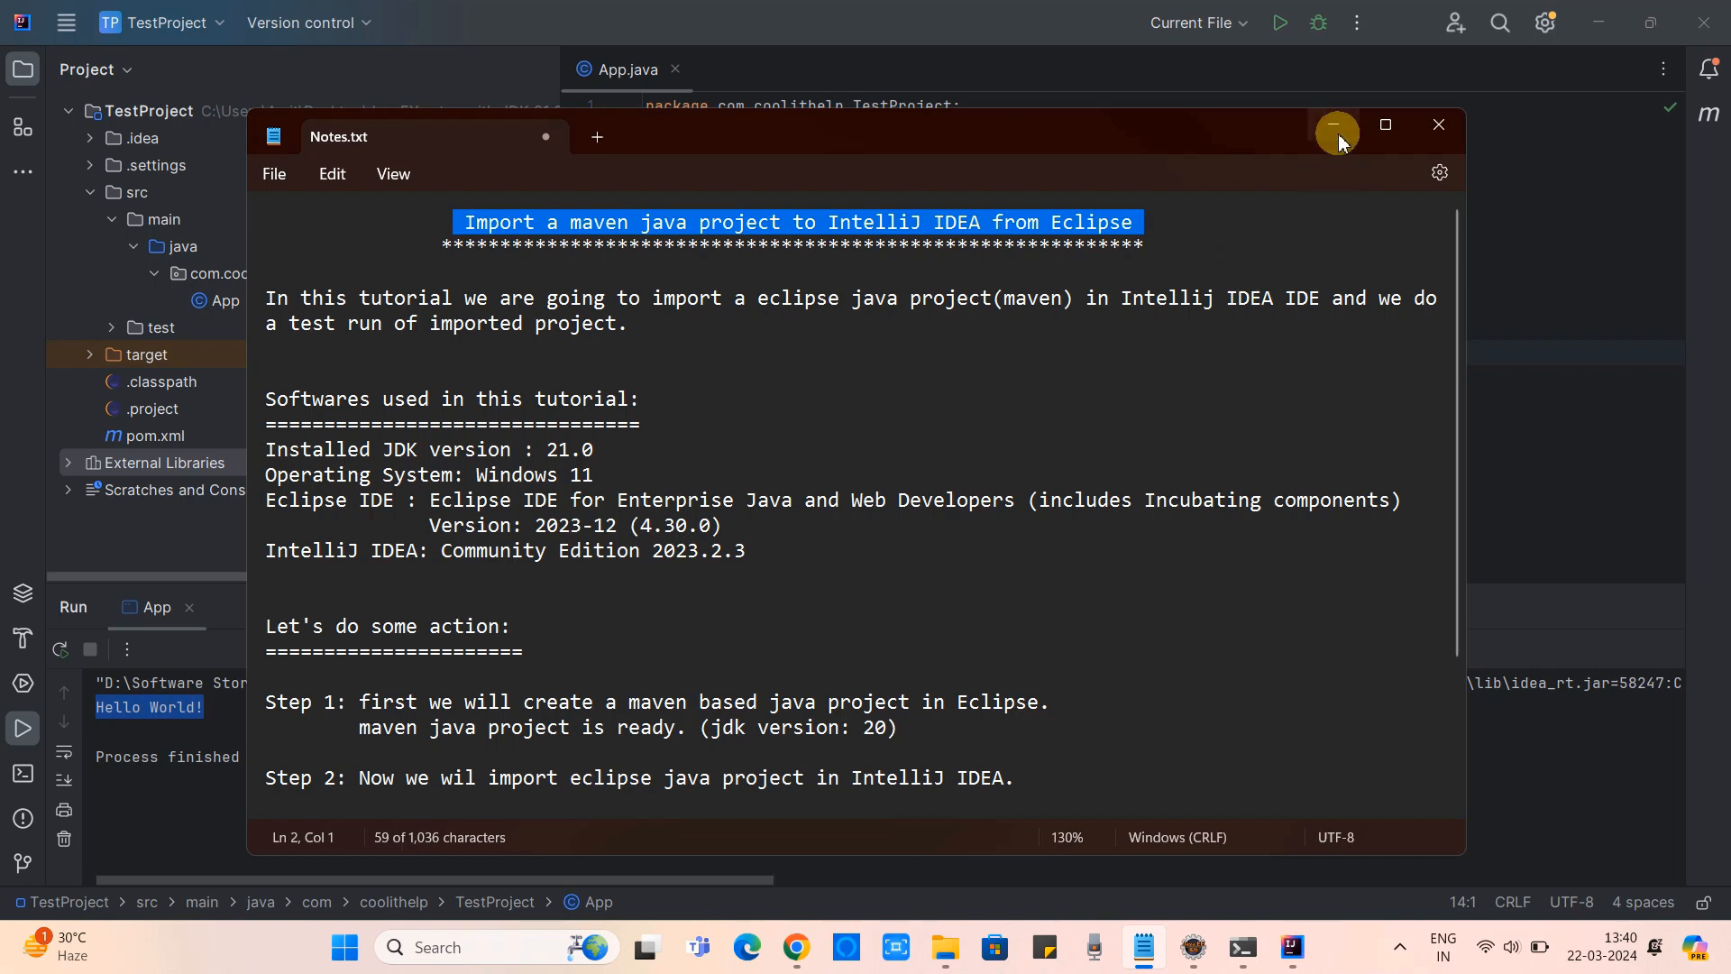
scroll(1104, 577, down, 3)
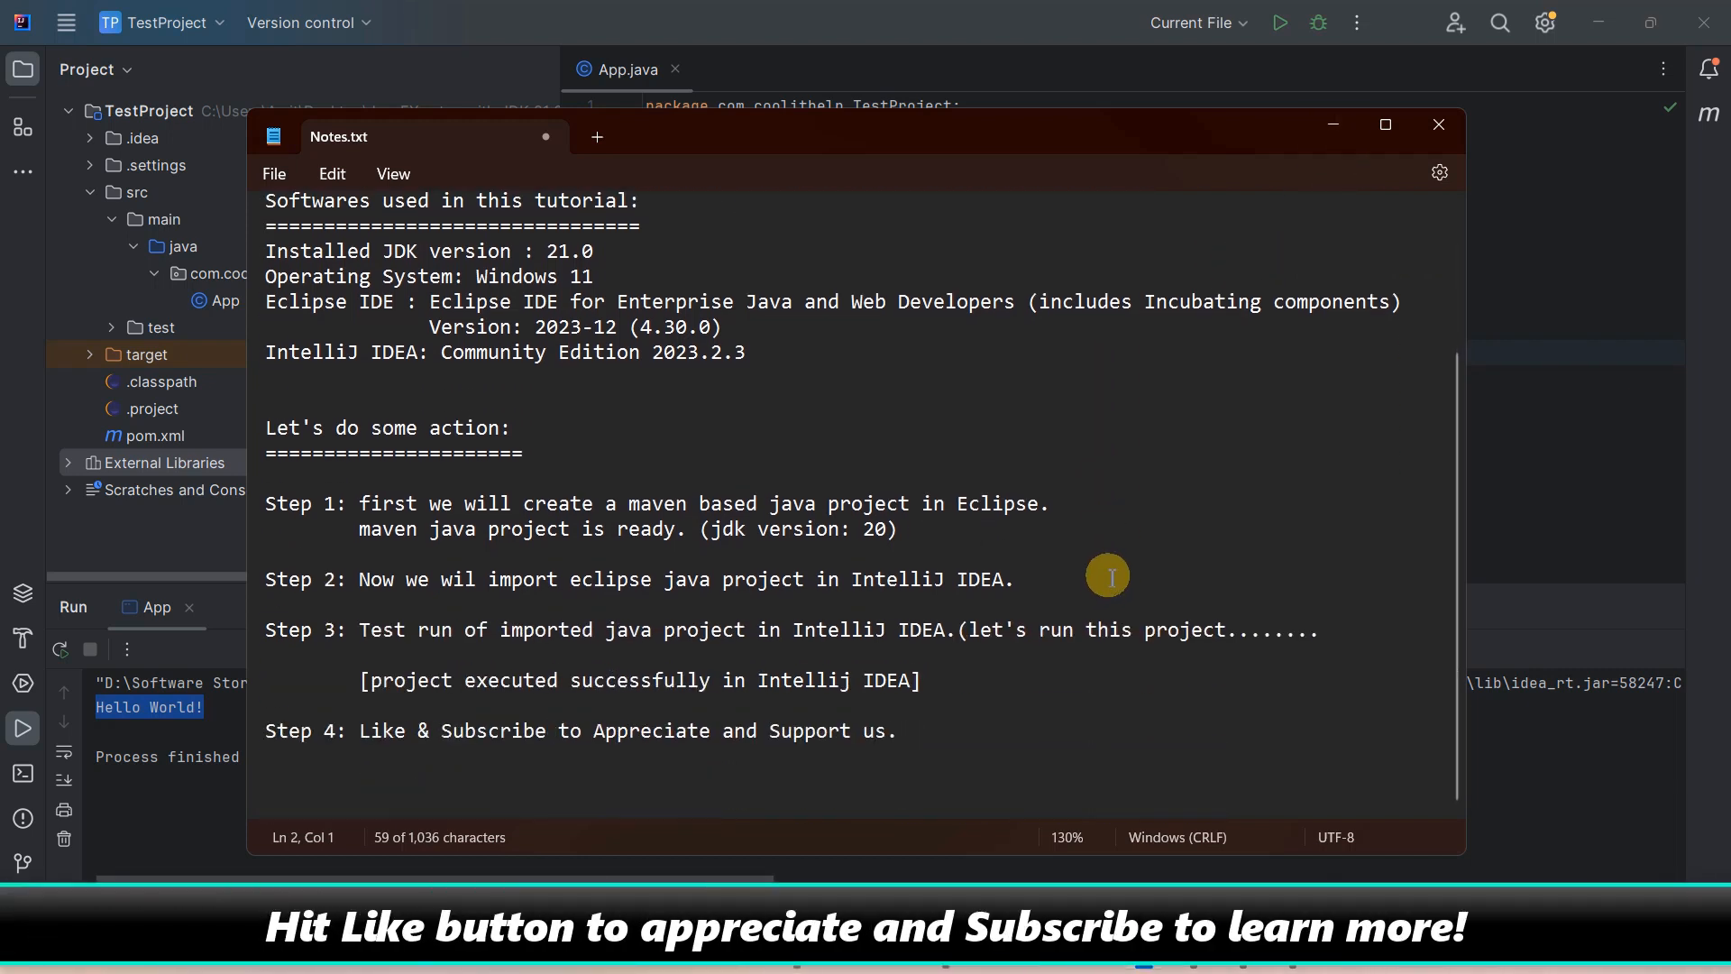
drag(348, 732, 265, 732)
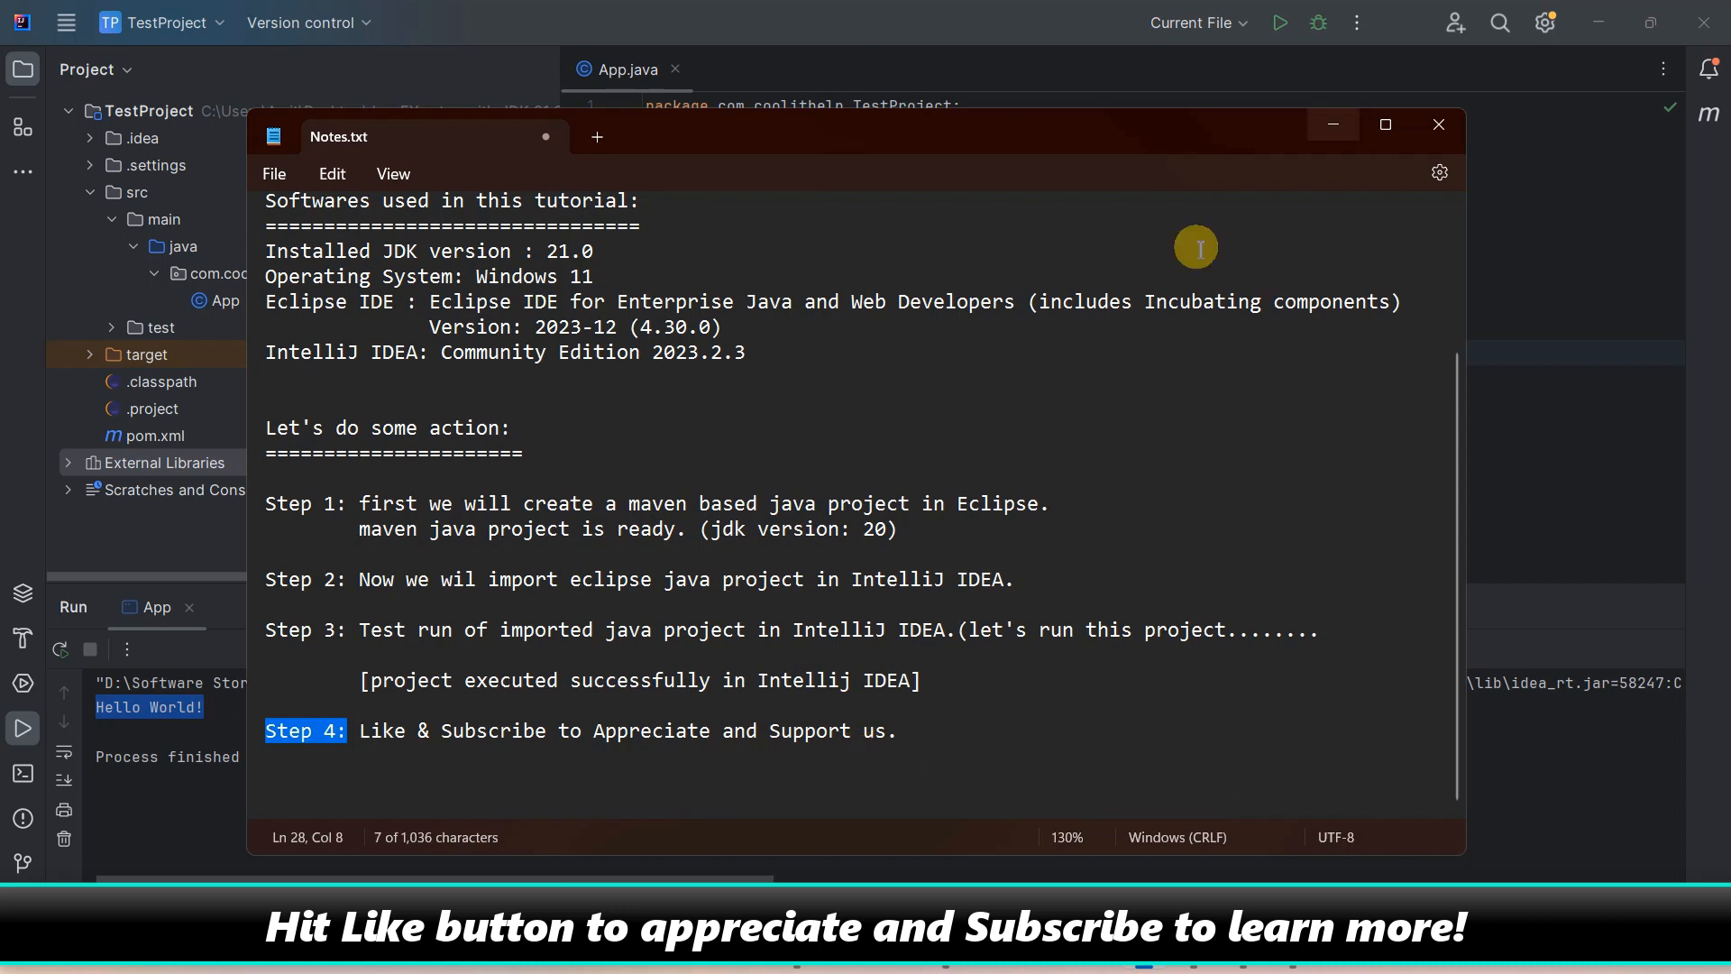
drag(359, 732, 878, 730)
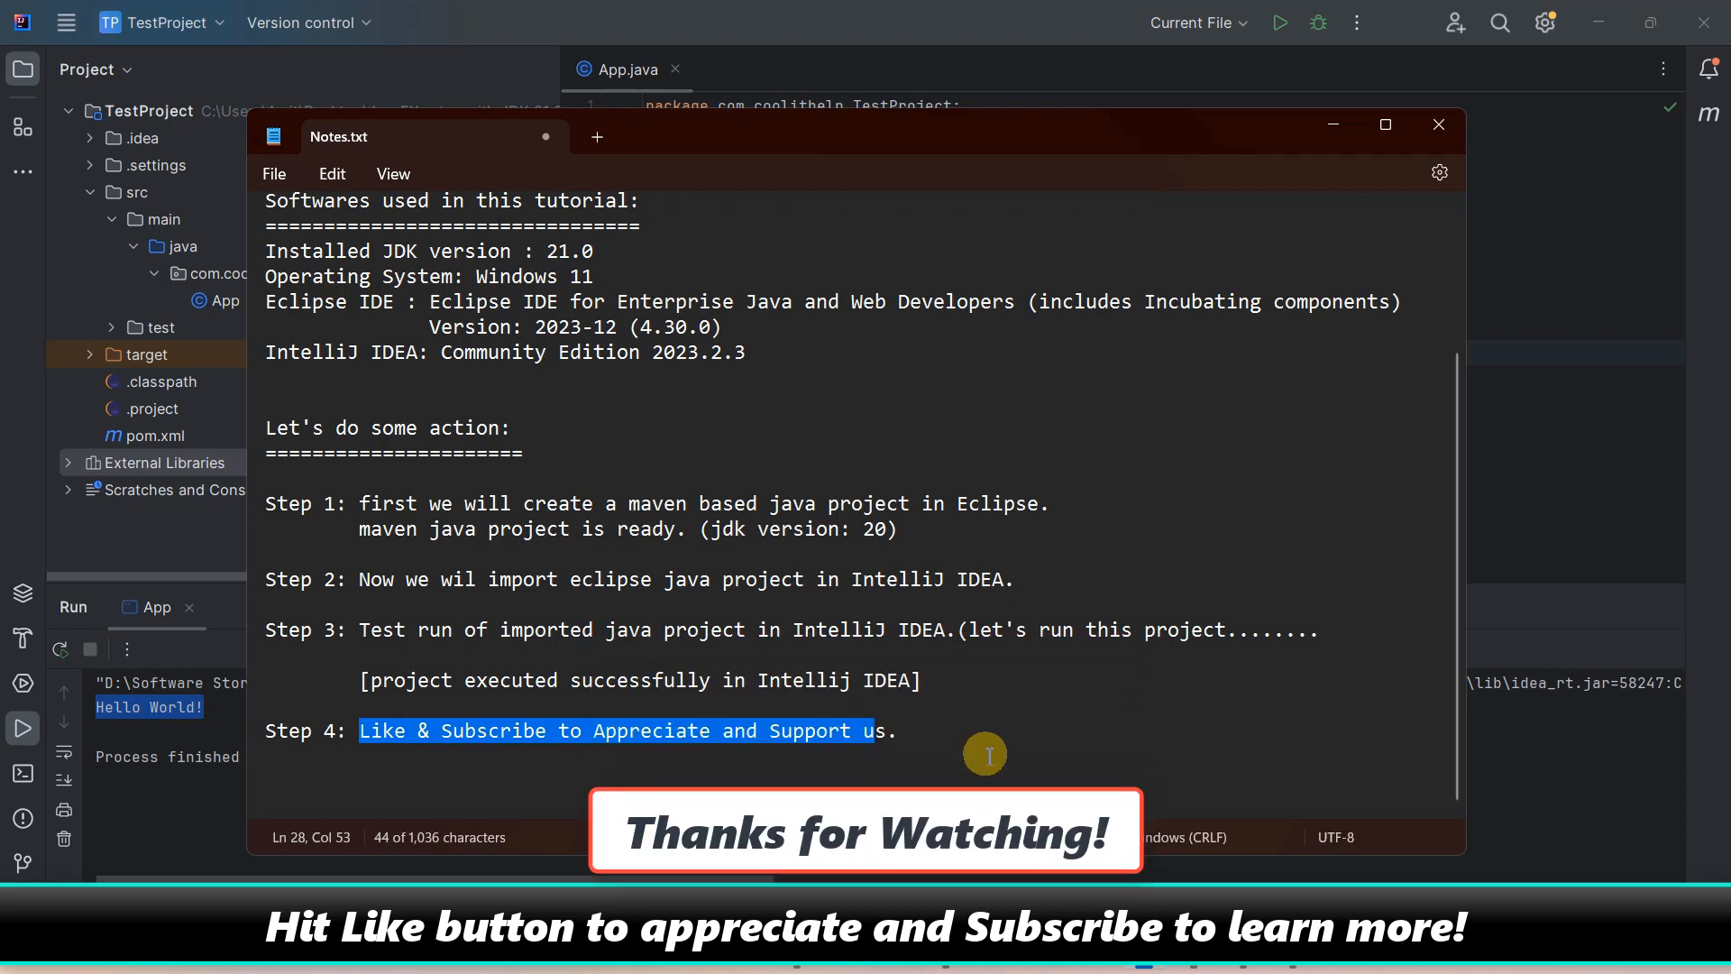
click(1333, 124)
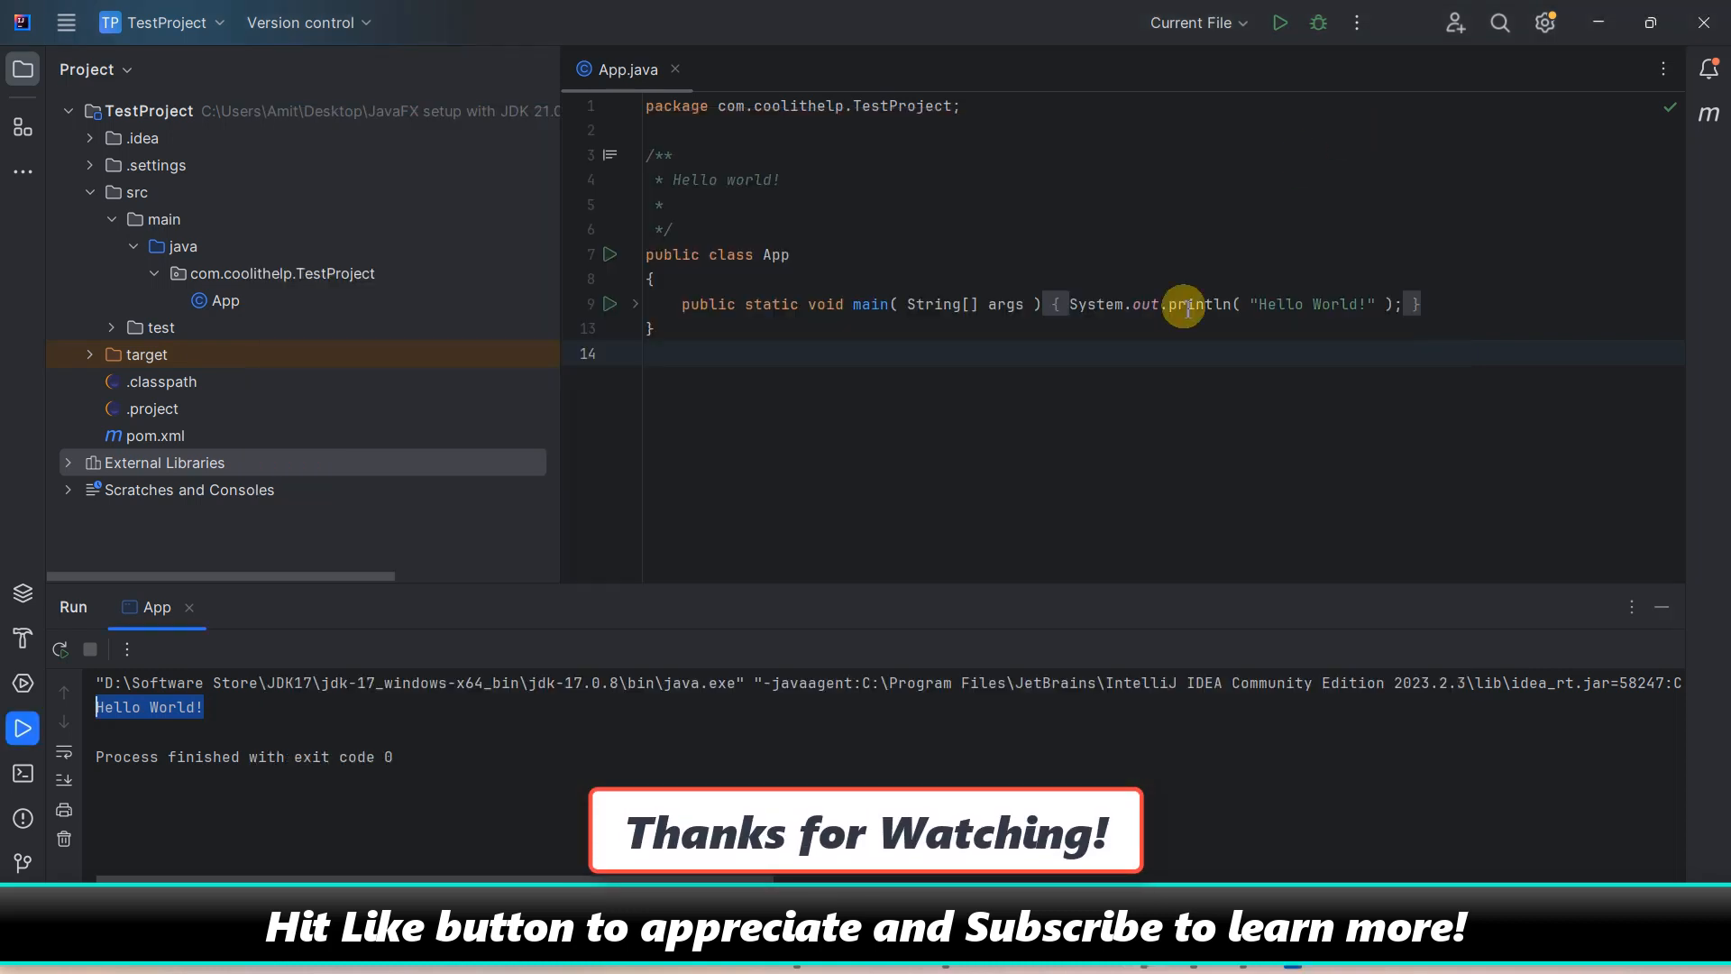